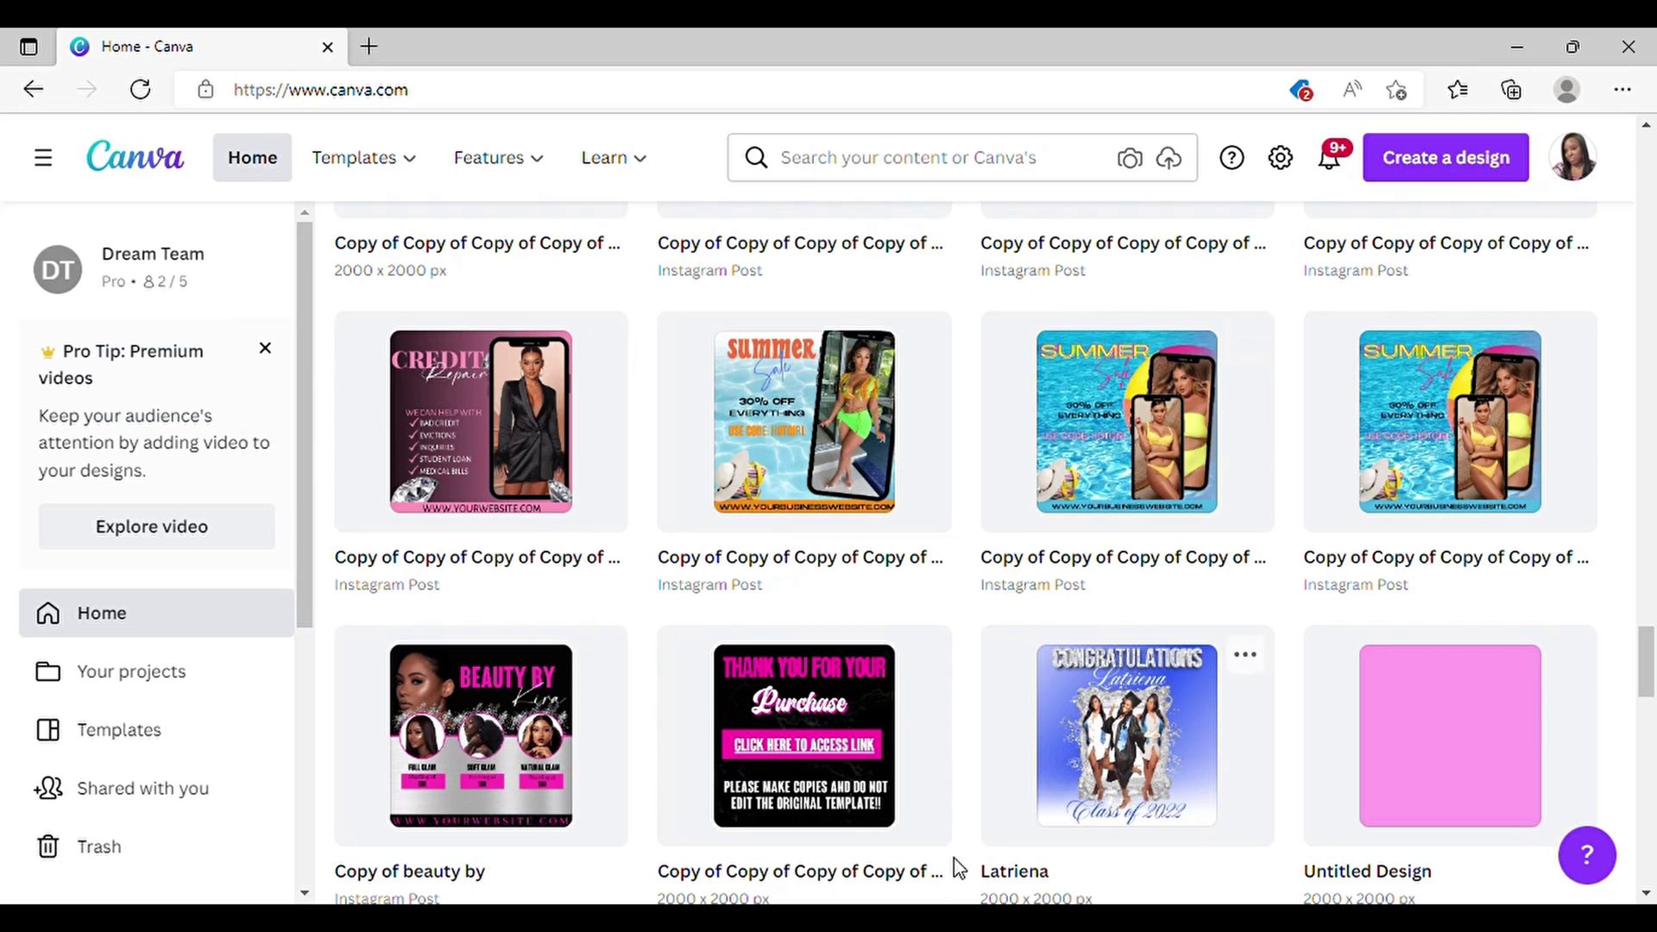
Step: Browse Canva's suggested design types, such as Video, Presentation (16:9), Logo and Instagram Post
scroll(1151, 210, "up", 5)
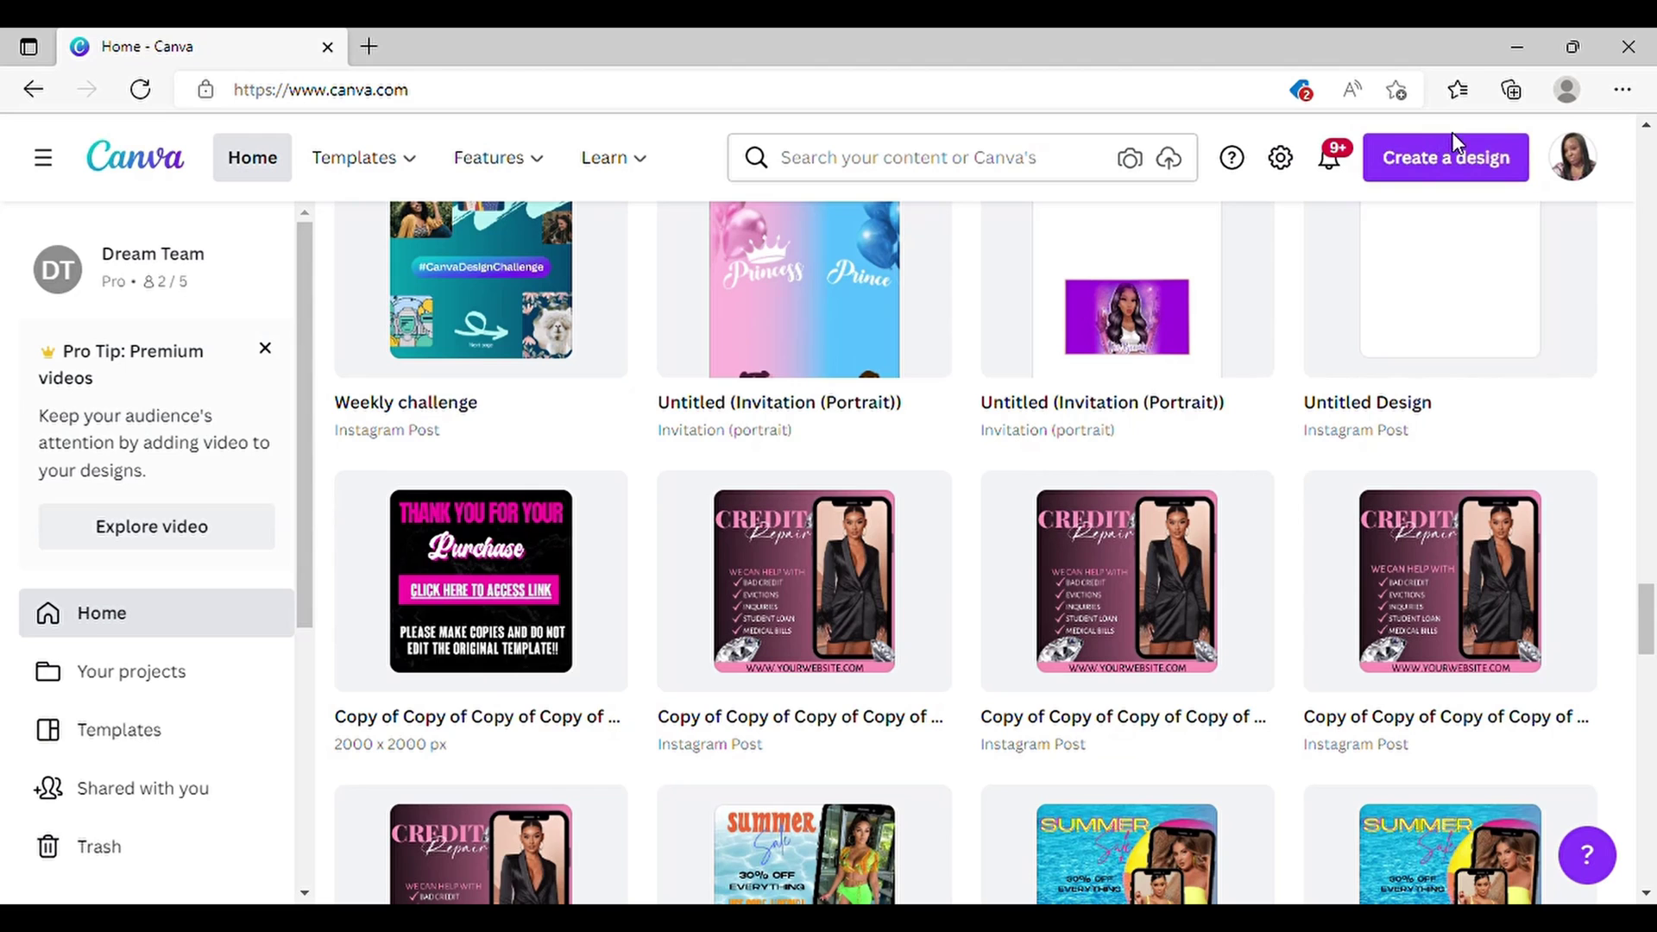
left_click(1466, 154)
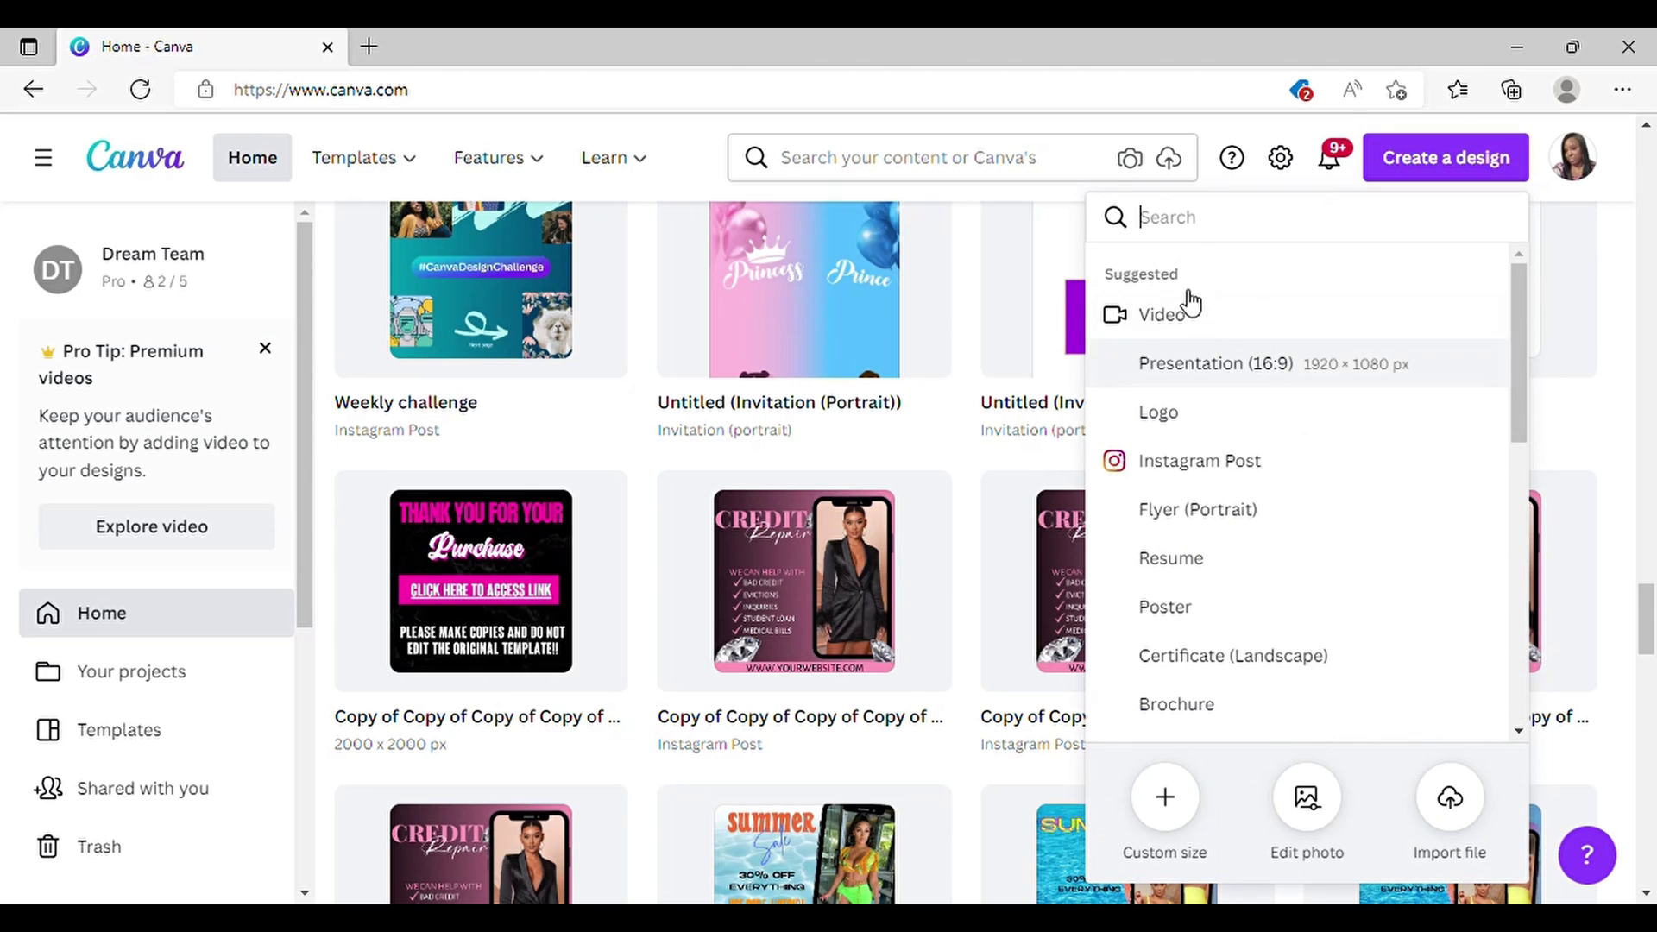
scroll(1299, 453, "down", 2)
scroll(1251, 388, "up", 2)
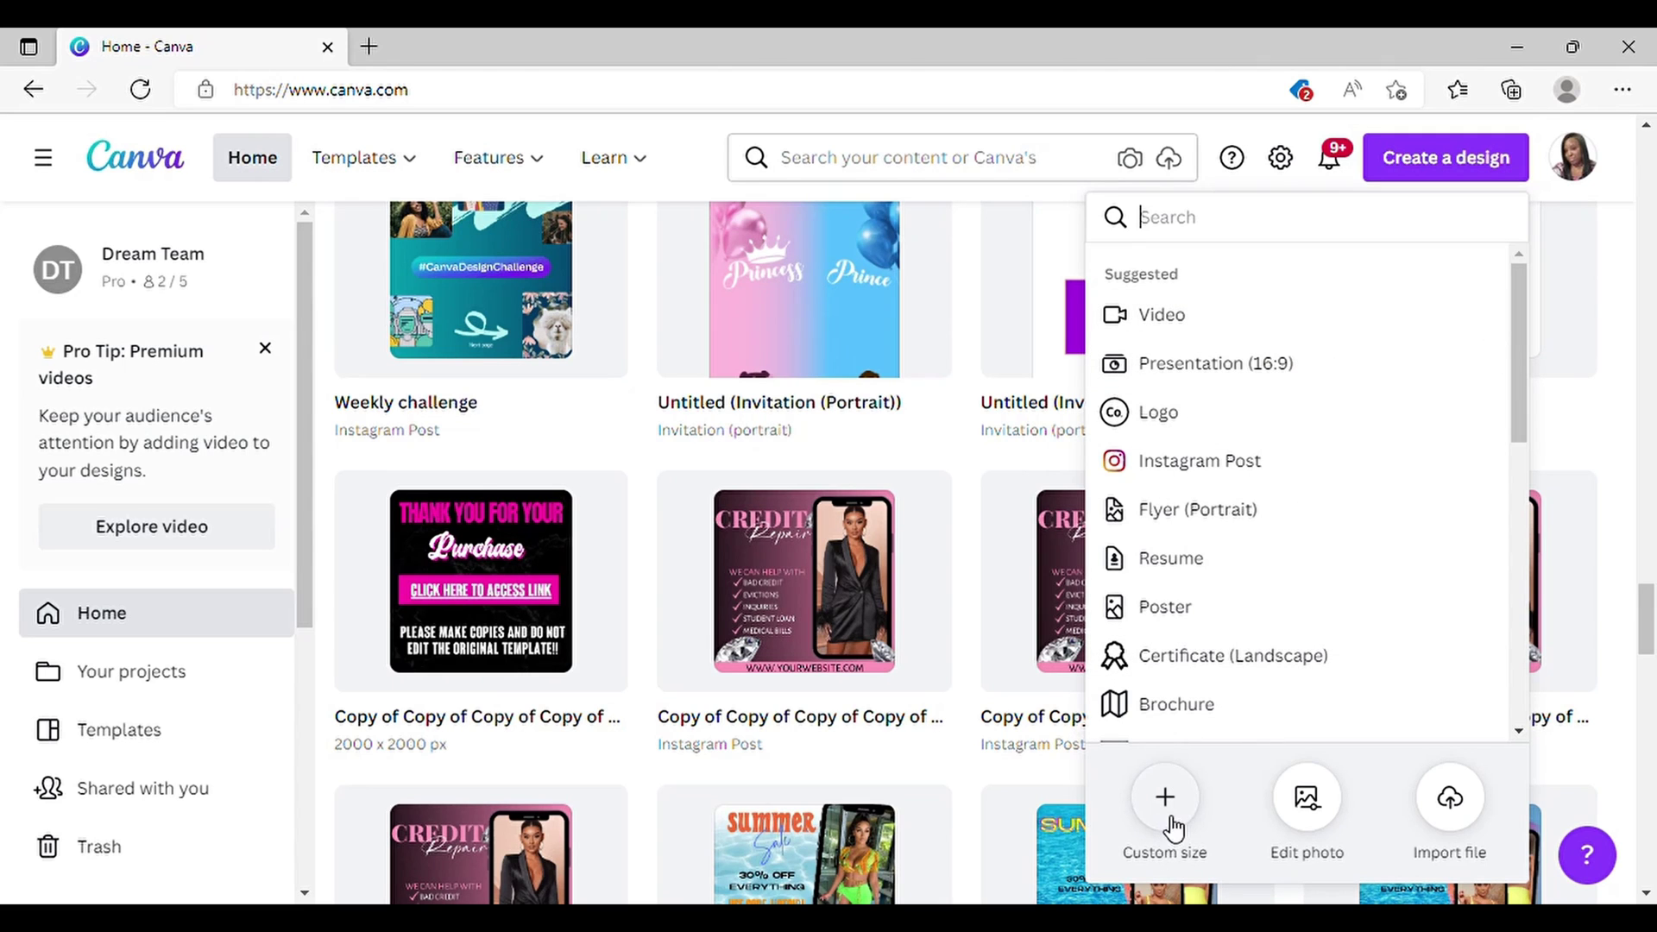
scroll(1260, 463, "down", 3)
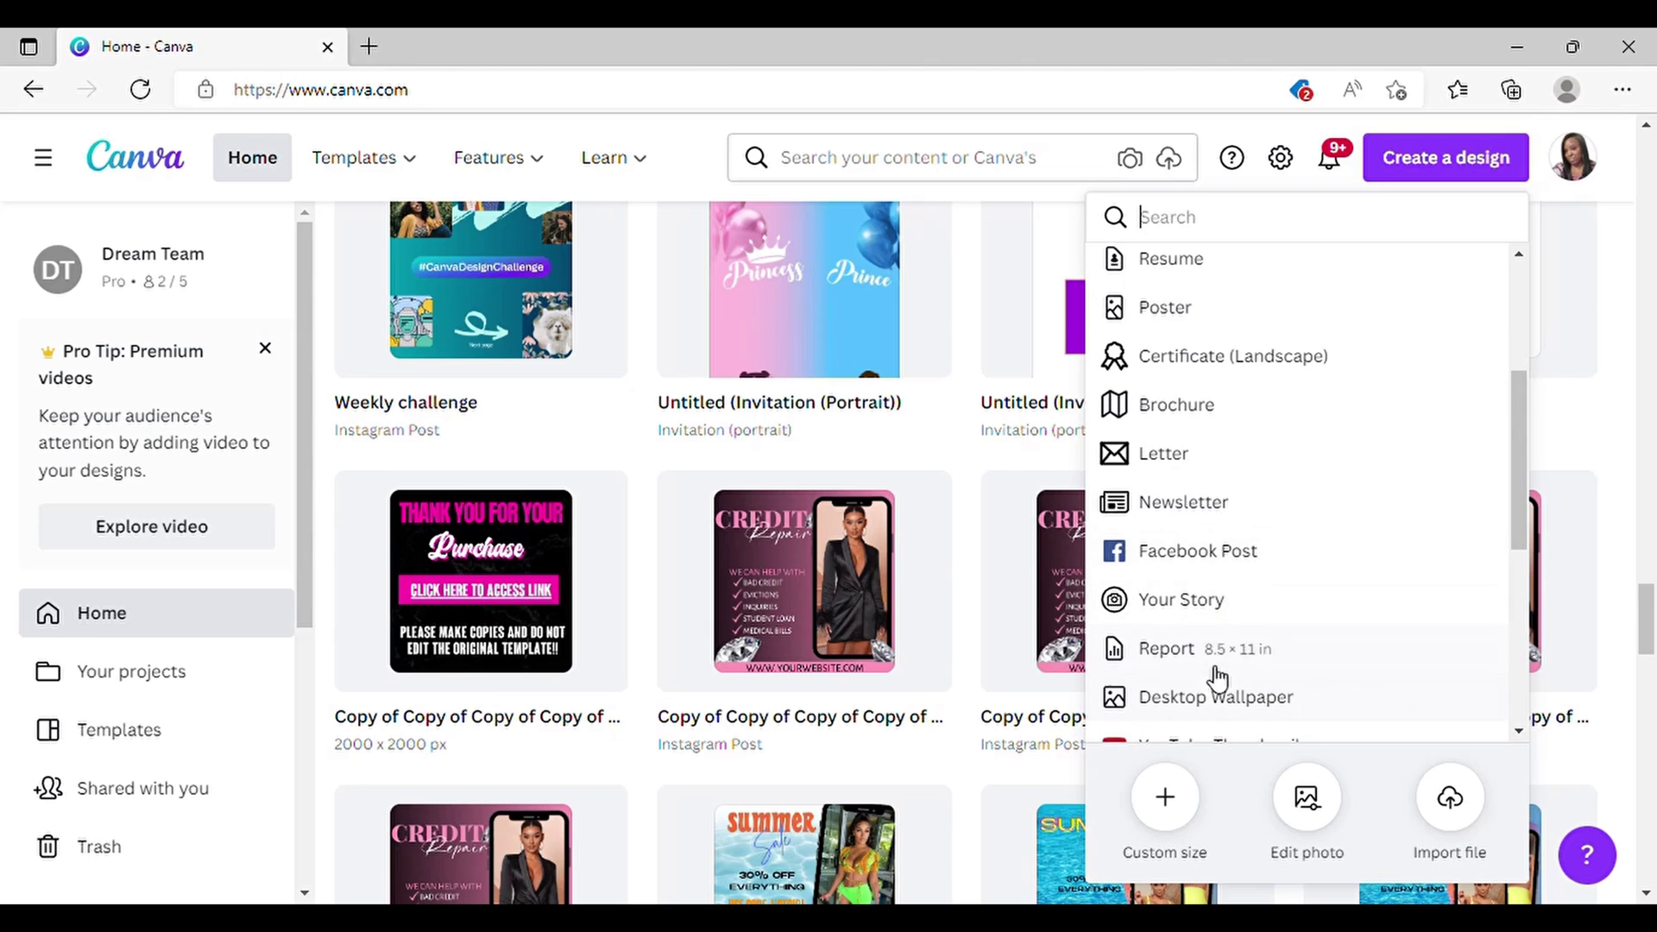
scroll(1202, 418, "up", 2)
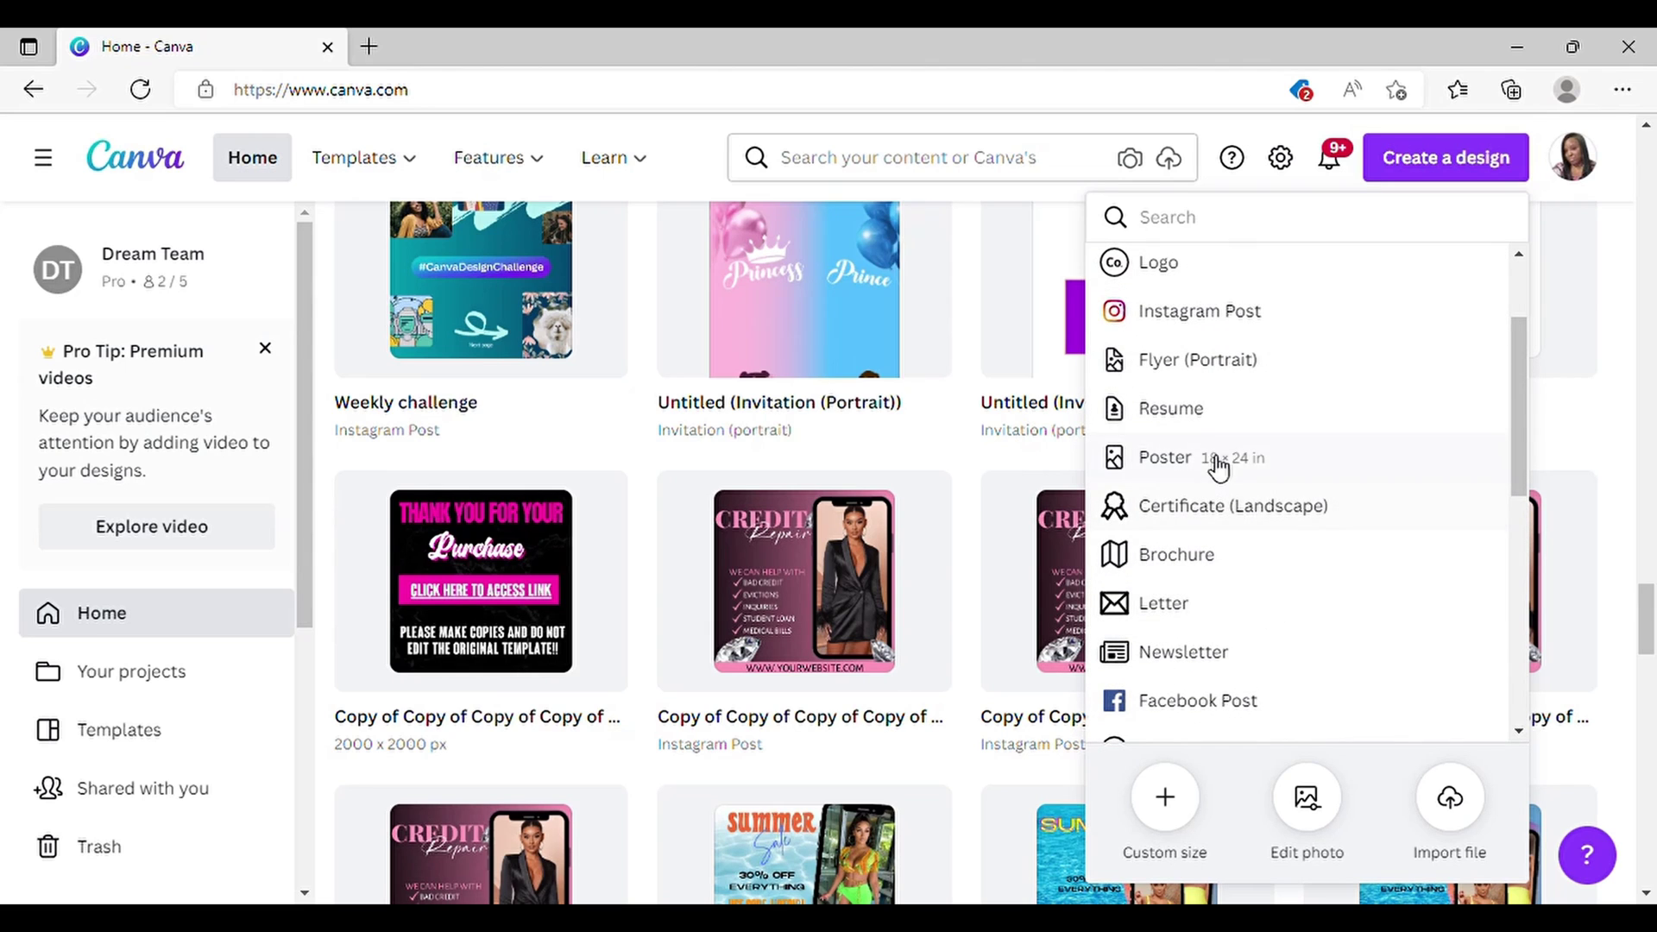
scroll(1208, 518, "down", 2)
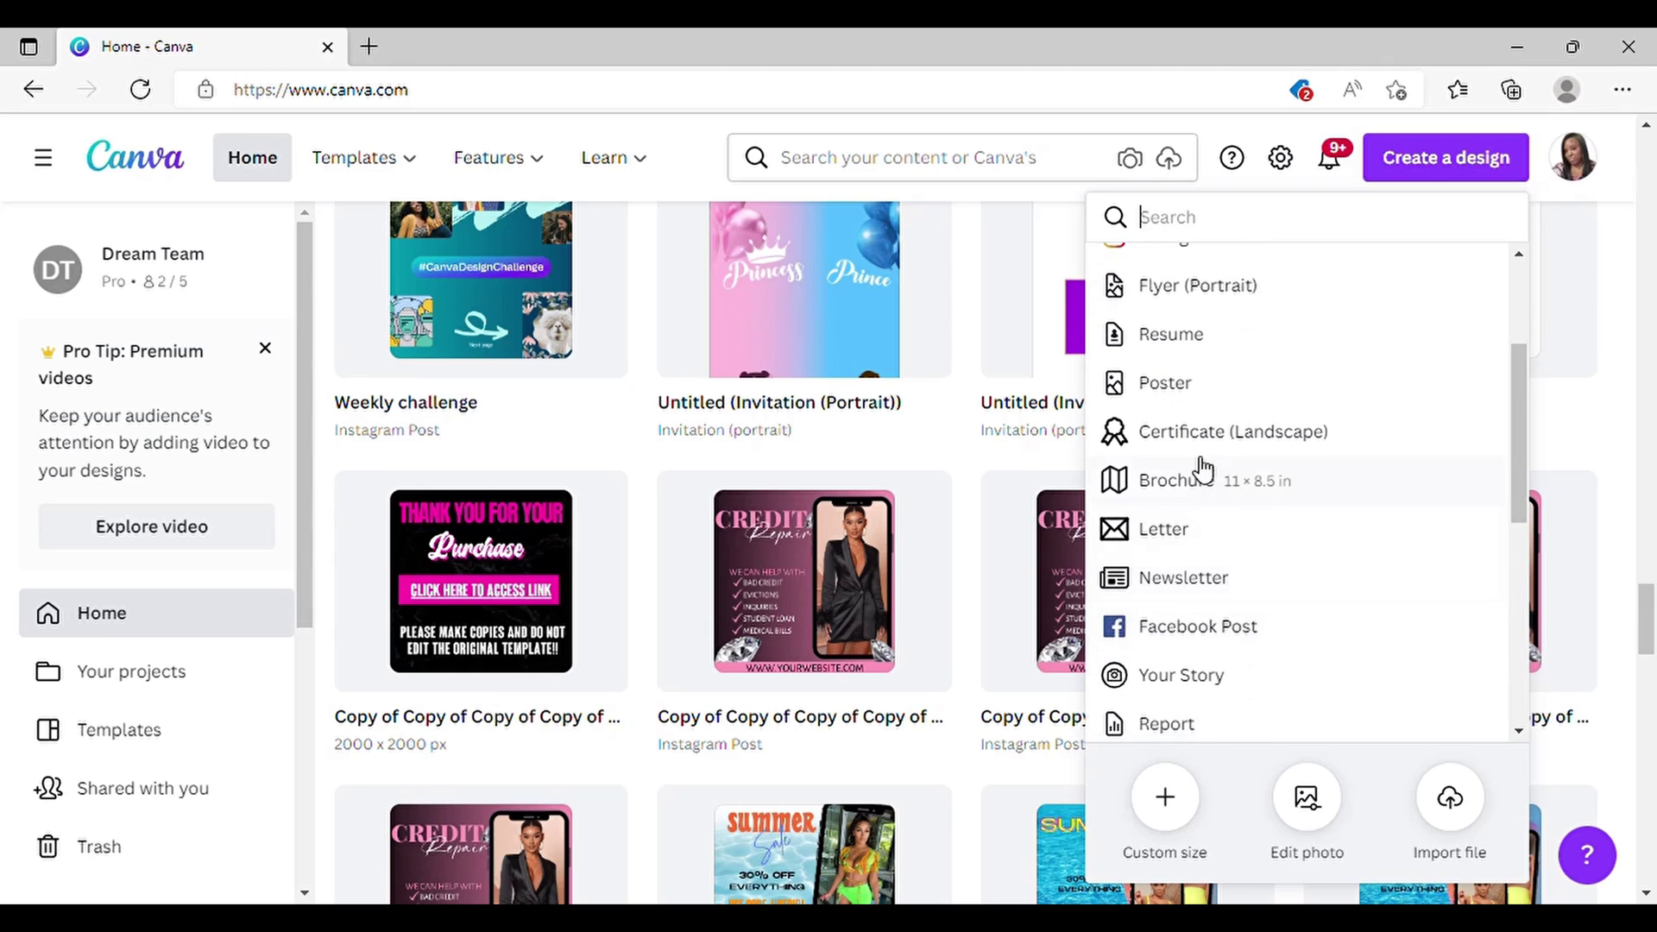
scroll(1249, 590, "down", 2)
scroll(1269, 647, "down", 3)
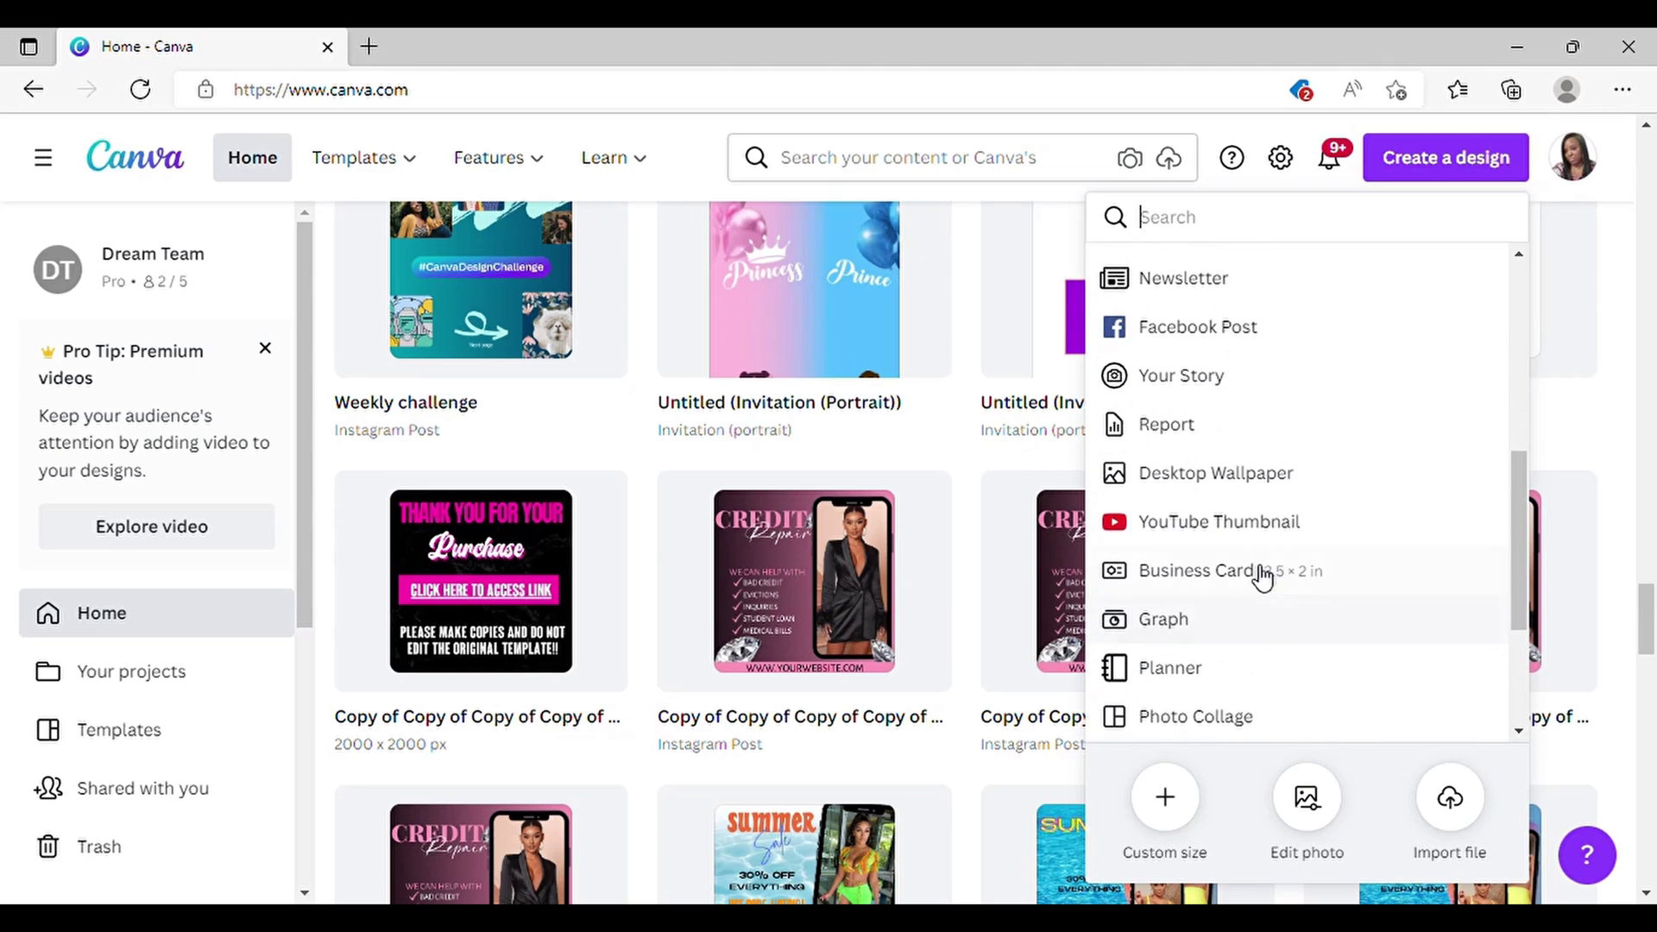
scroll(1265, 621, "down", 1)
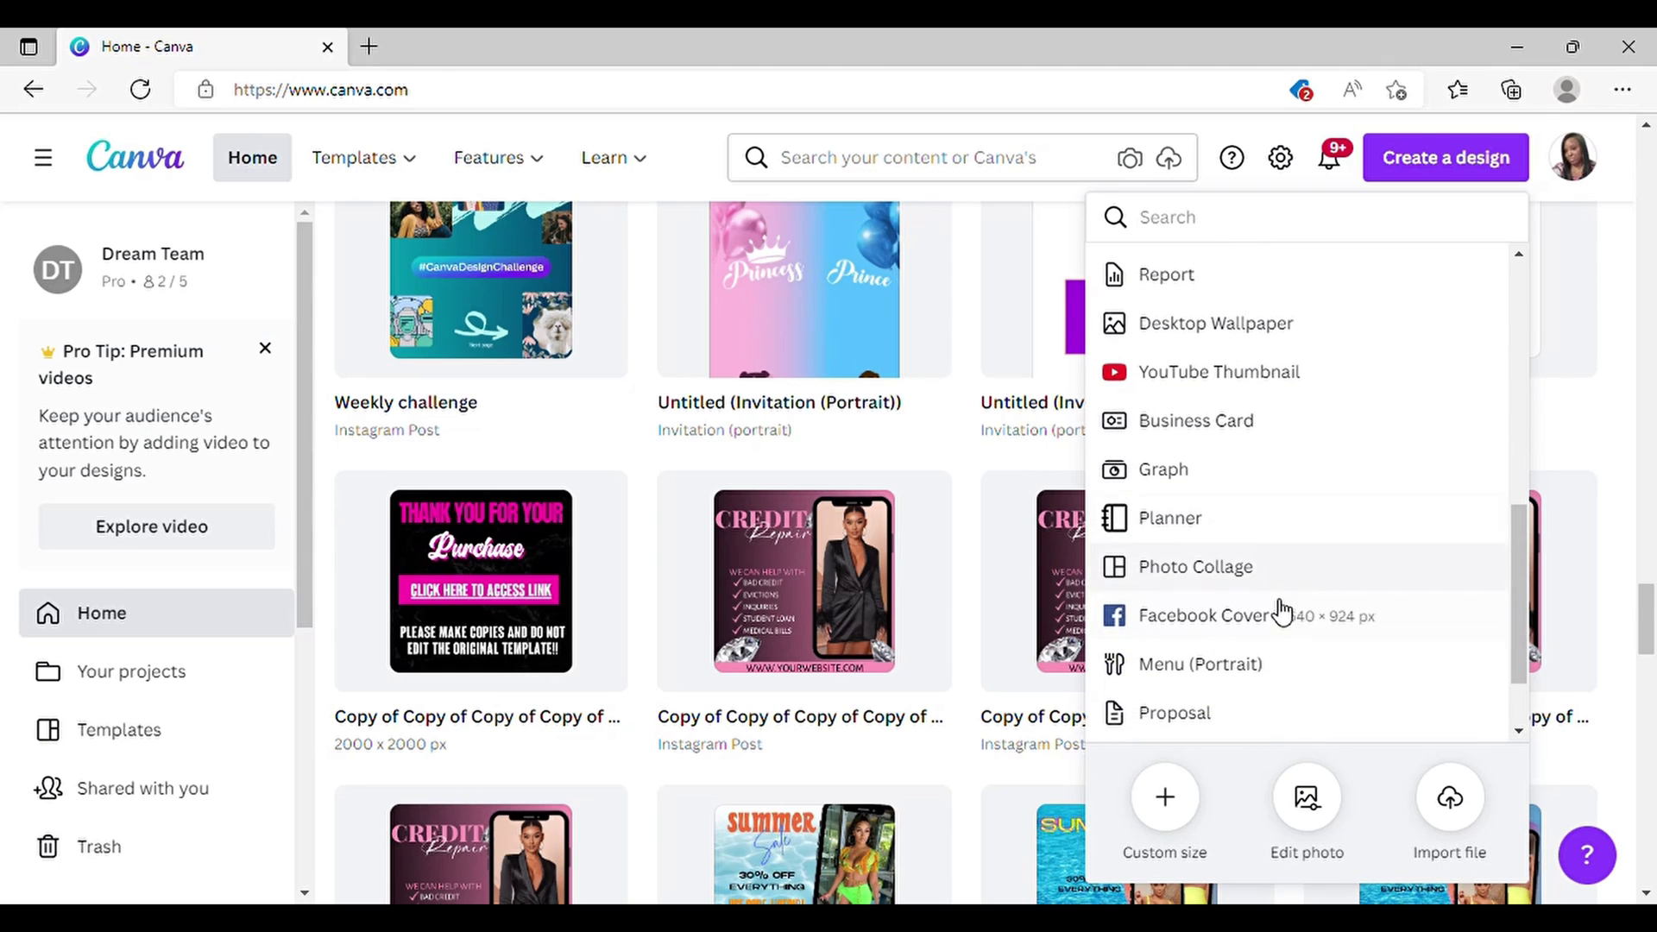
scroll(1283, 691, "down", 1)
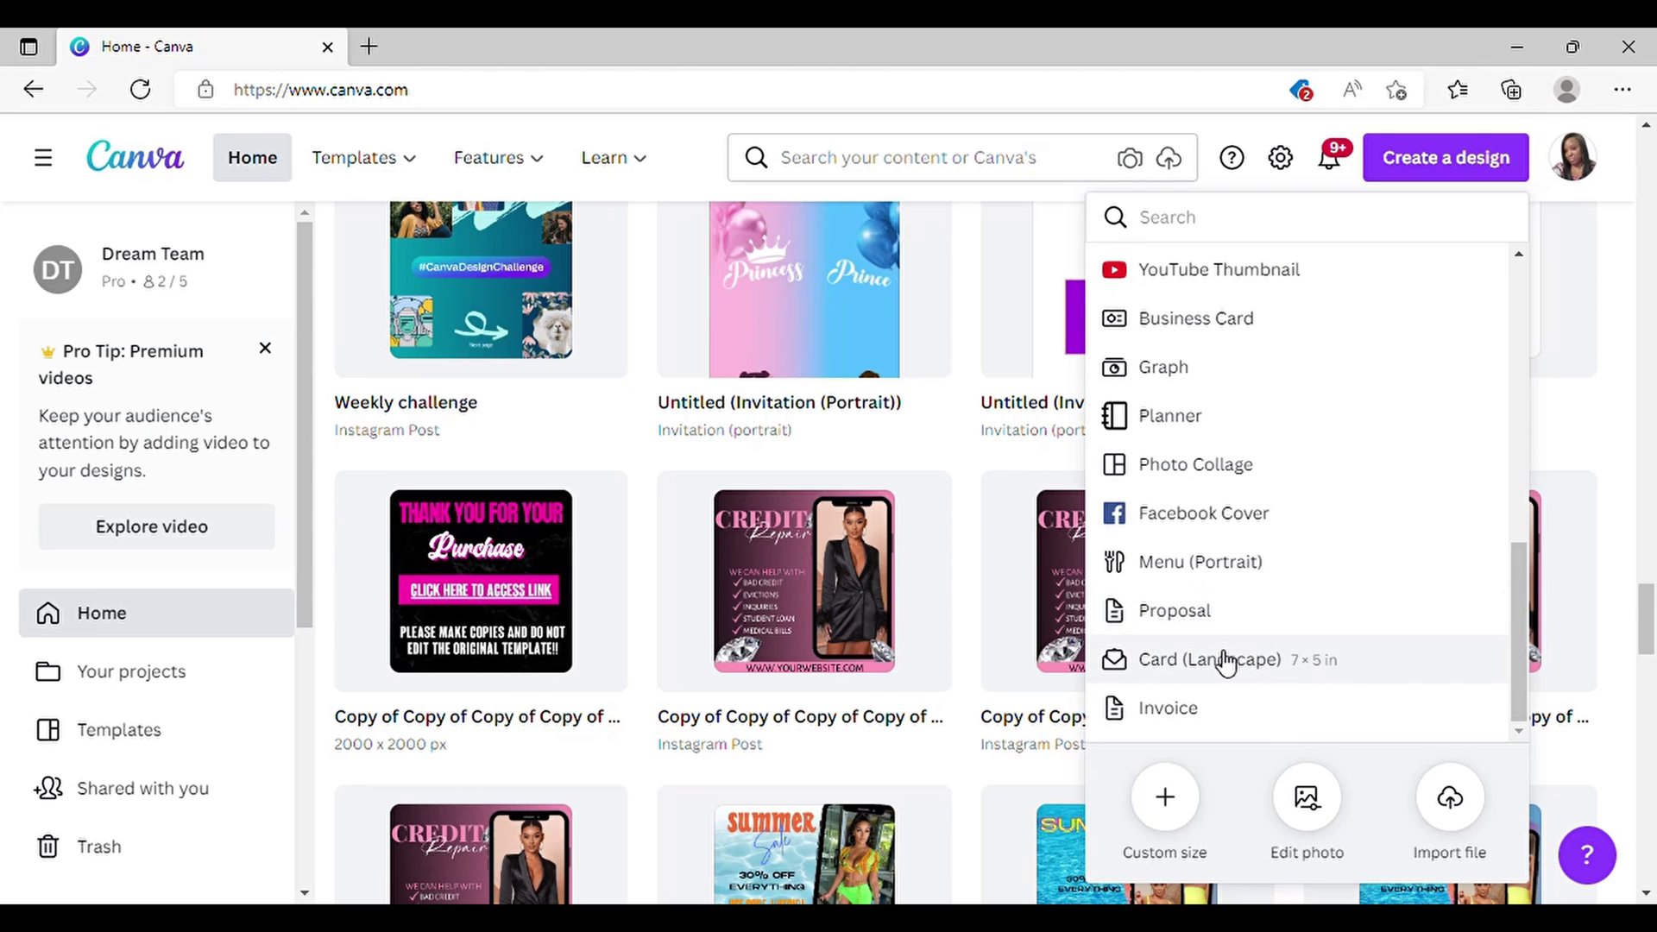
scroll(1228, 682, "down", 4)
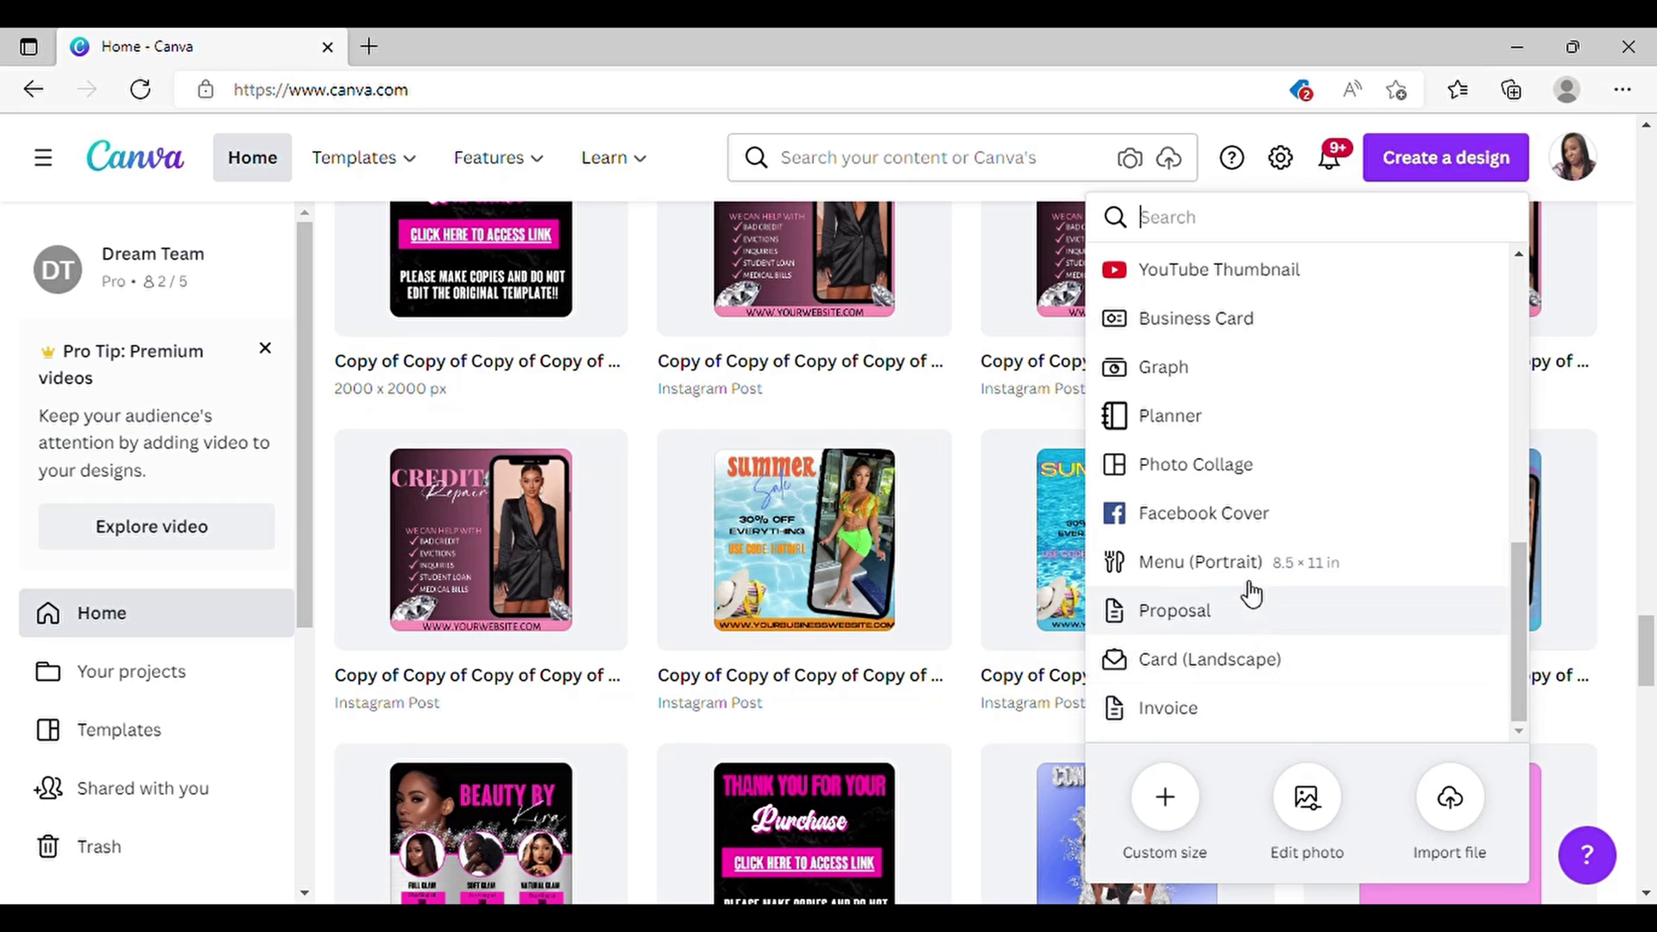
scroll(1276, 555, "up", 4)
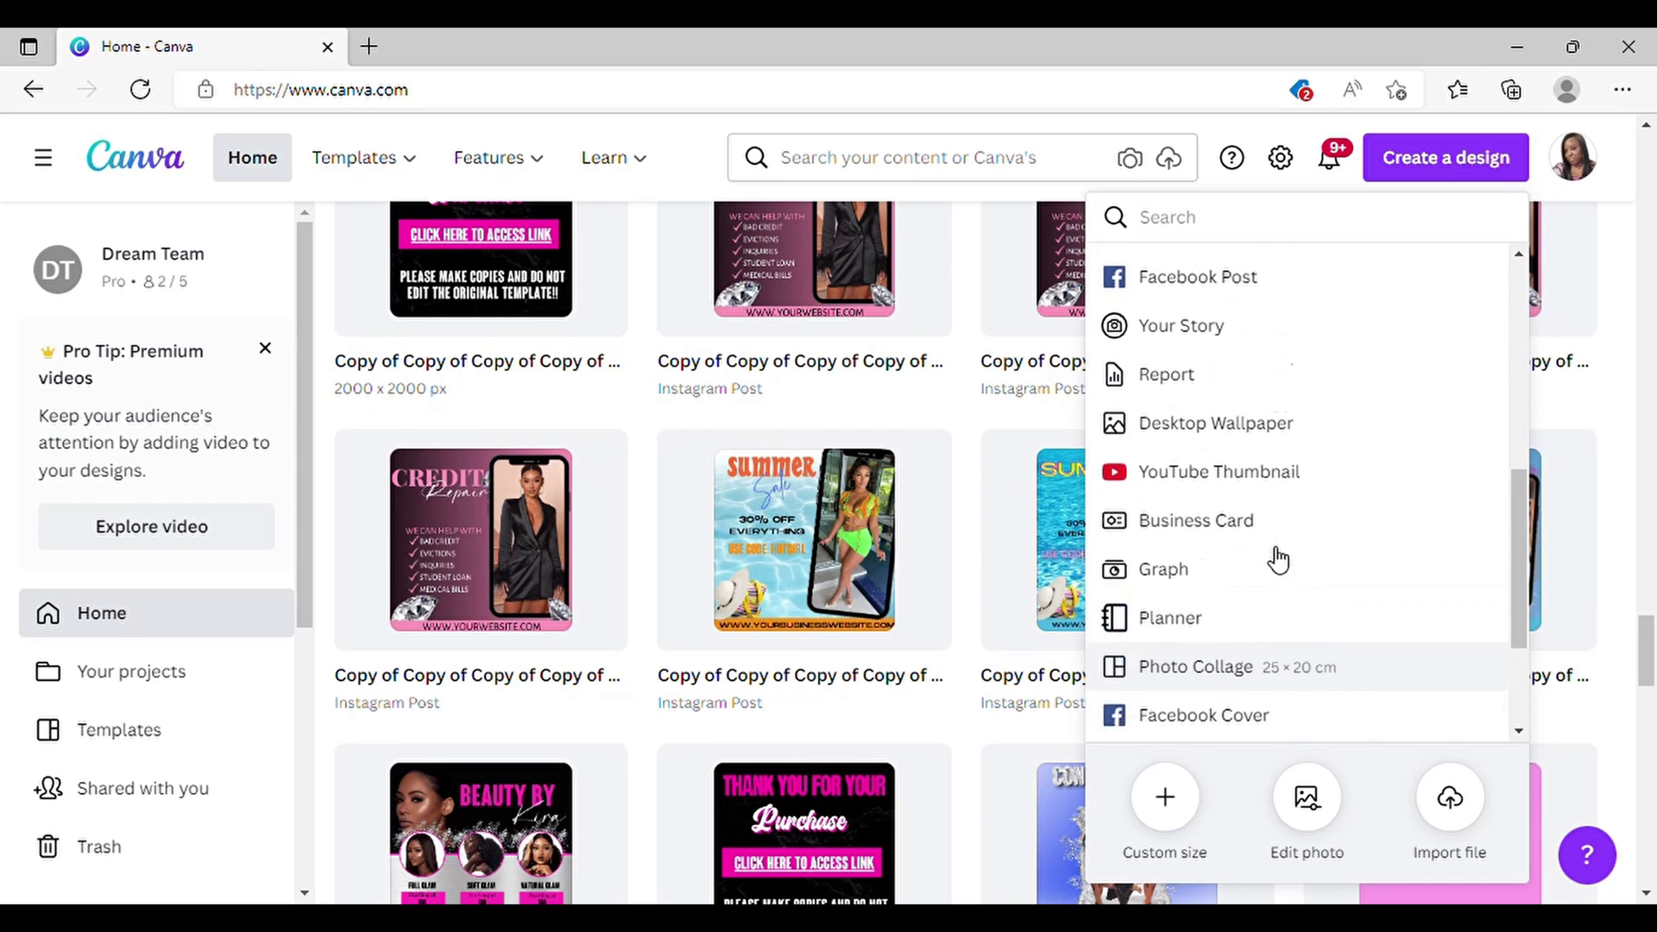
scroll(1276, 555, "up", 5)
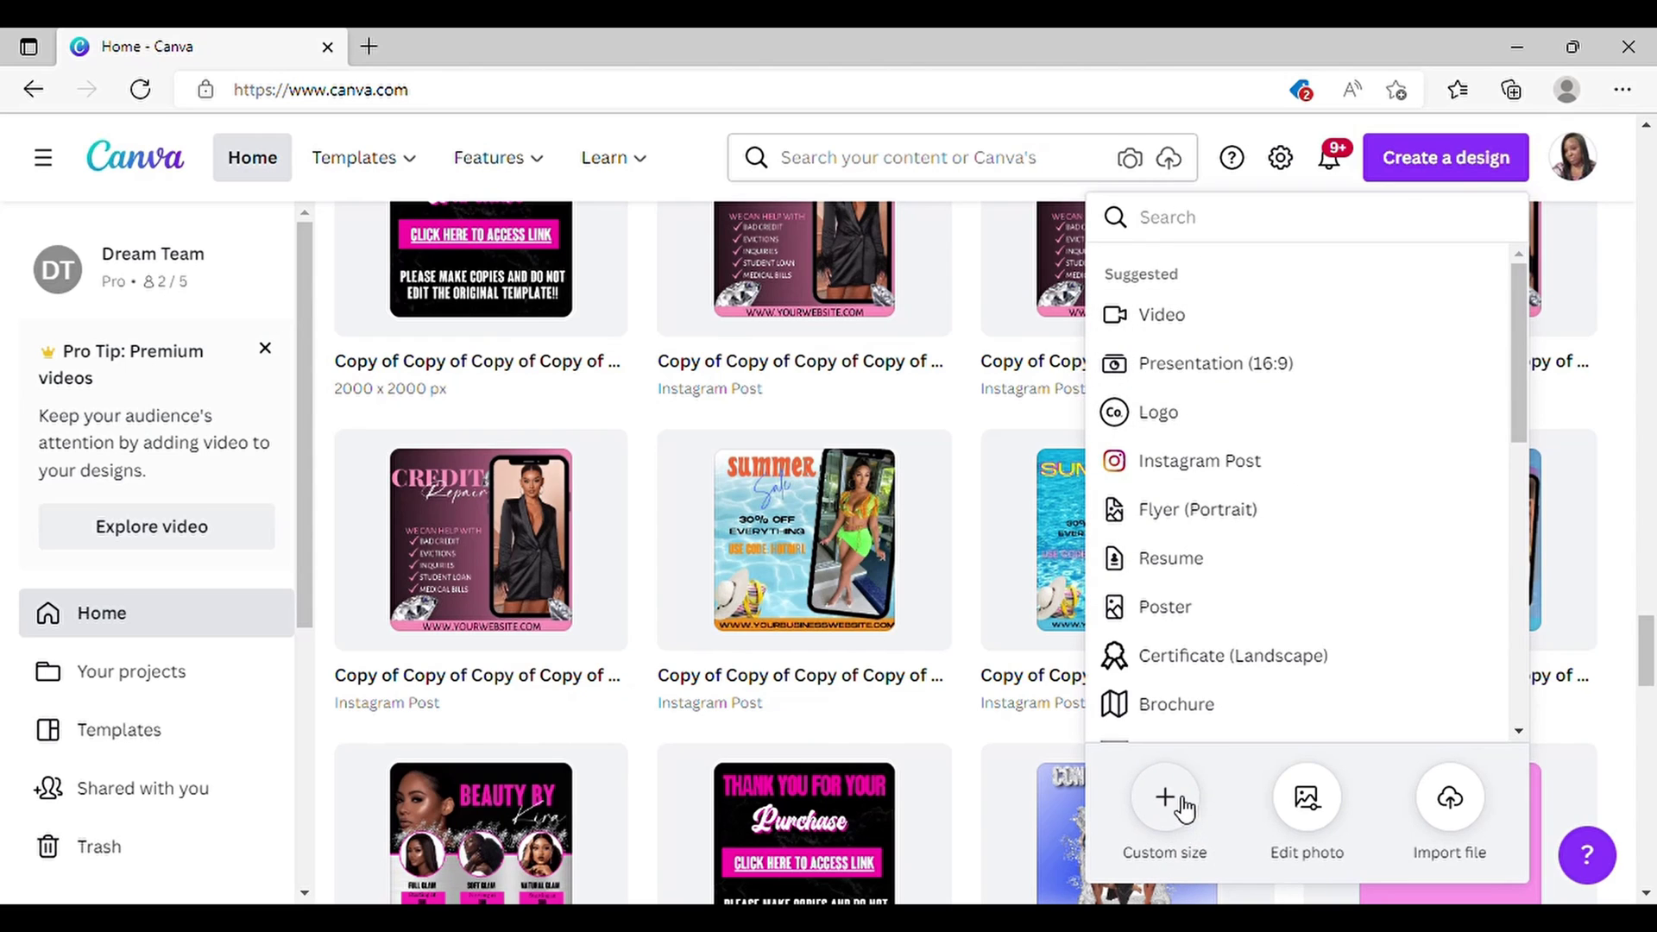
Step: Create a custom-size design 5 in wide by 7 in tall, with units set to inches
left_click(1184, 810)
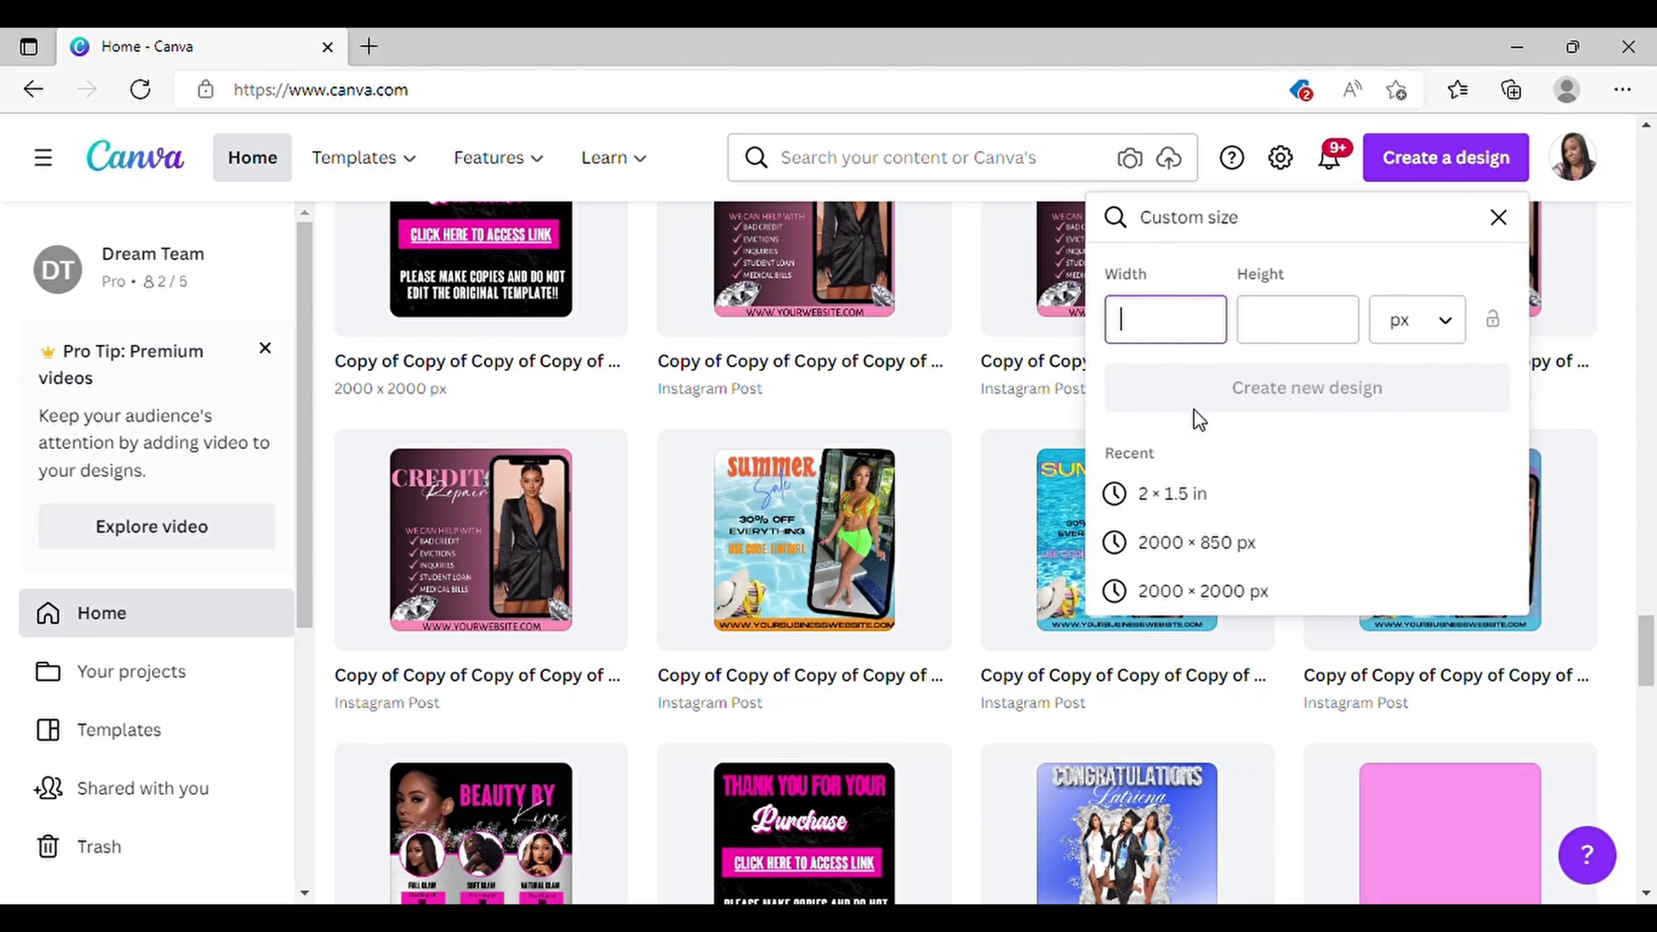
left_click(1459, 326)
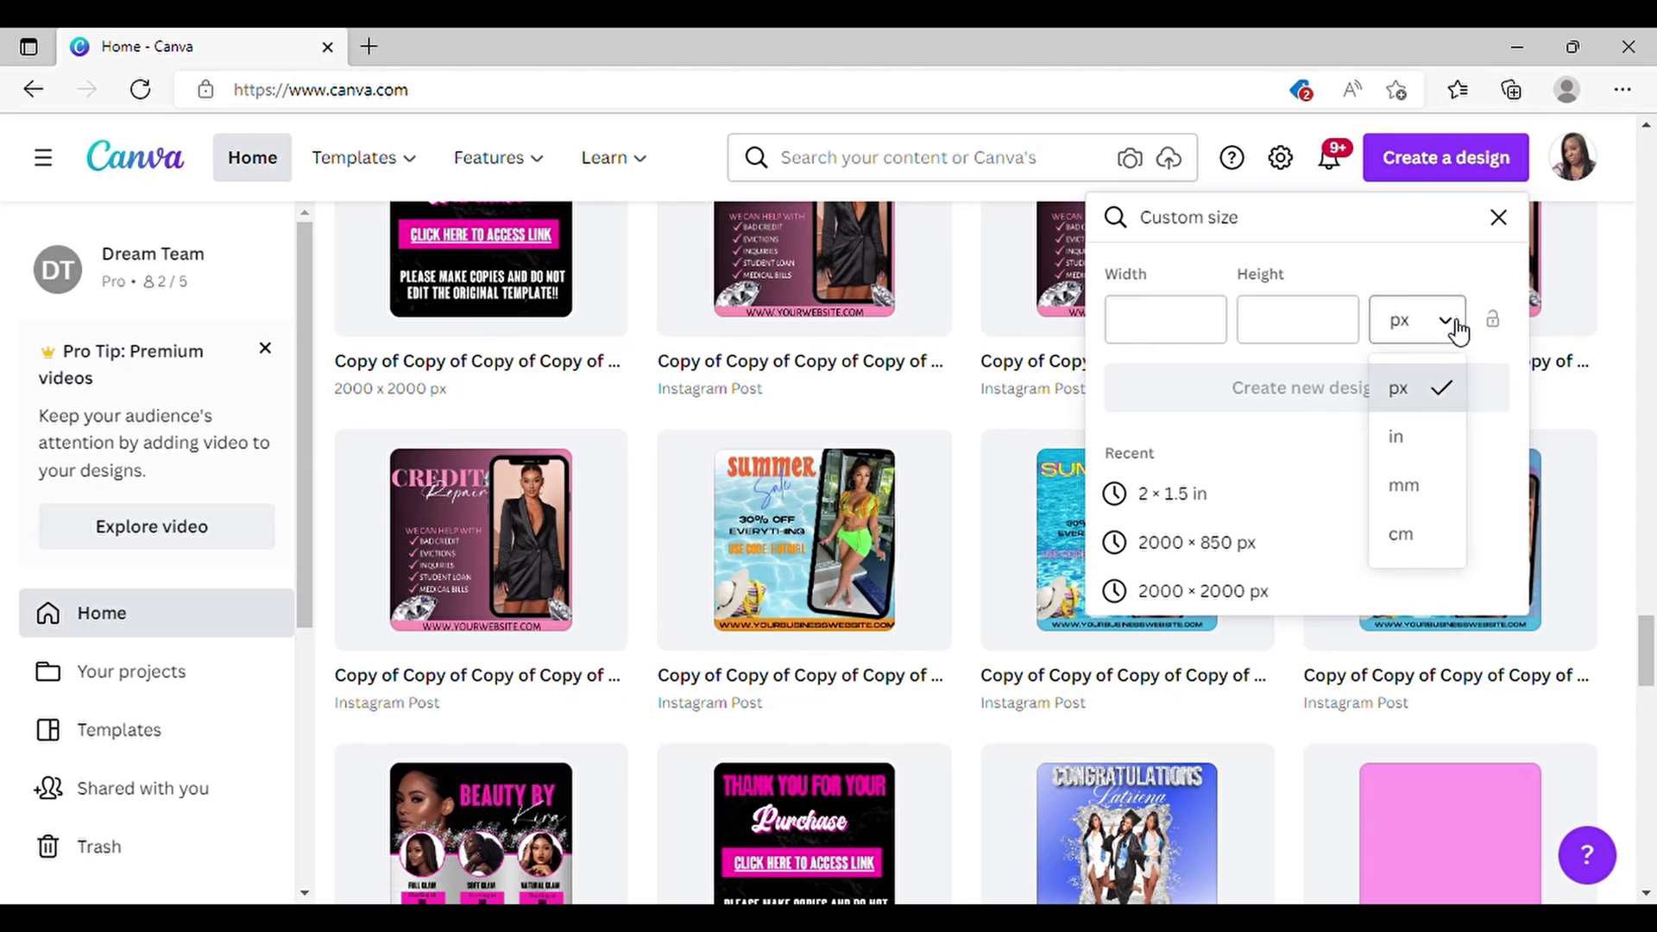
left_click(1429, 442)
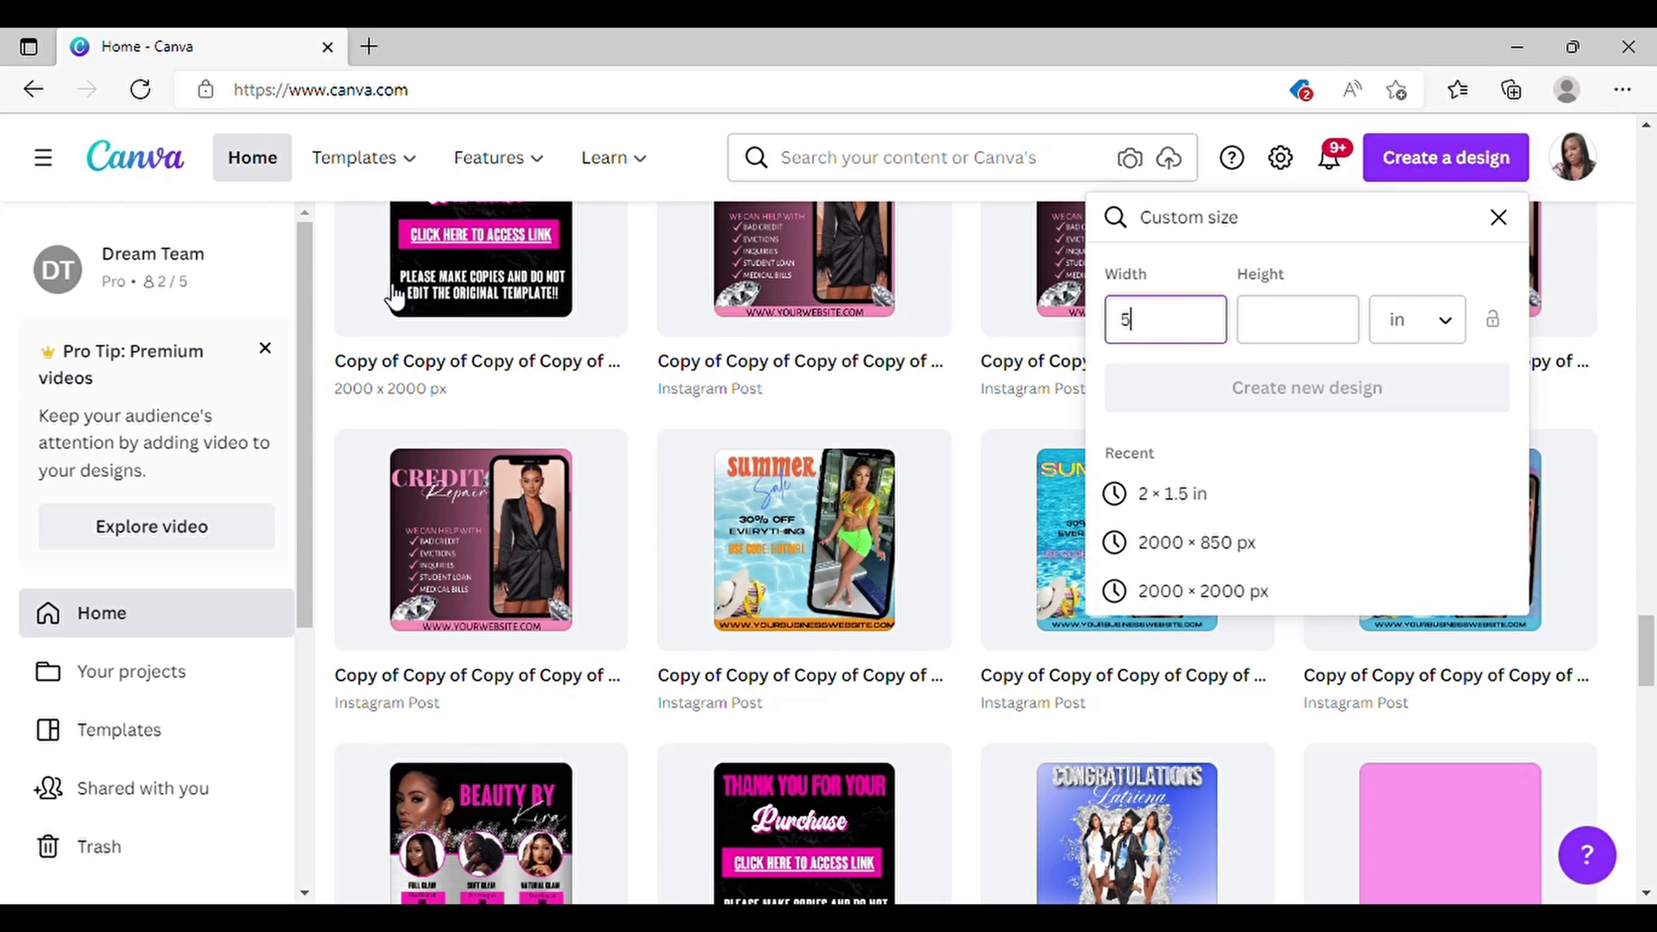
left_click(1338, 326)
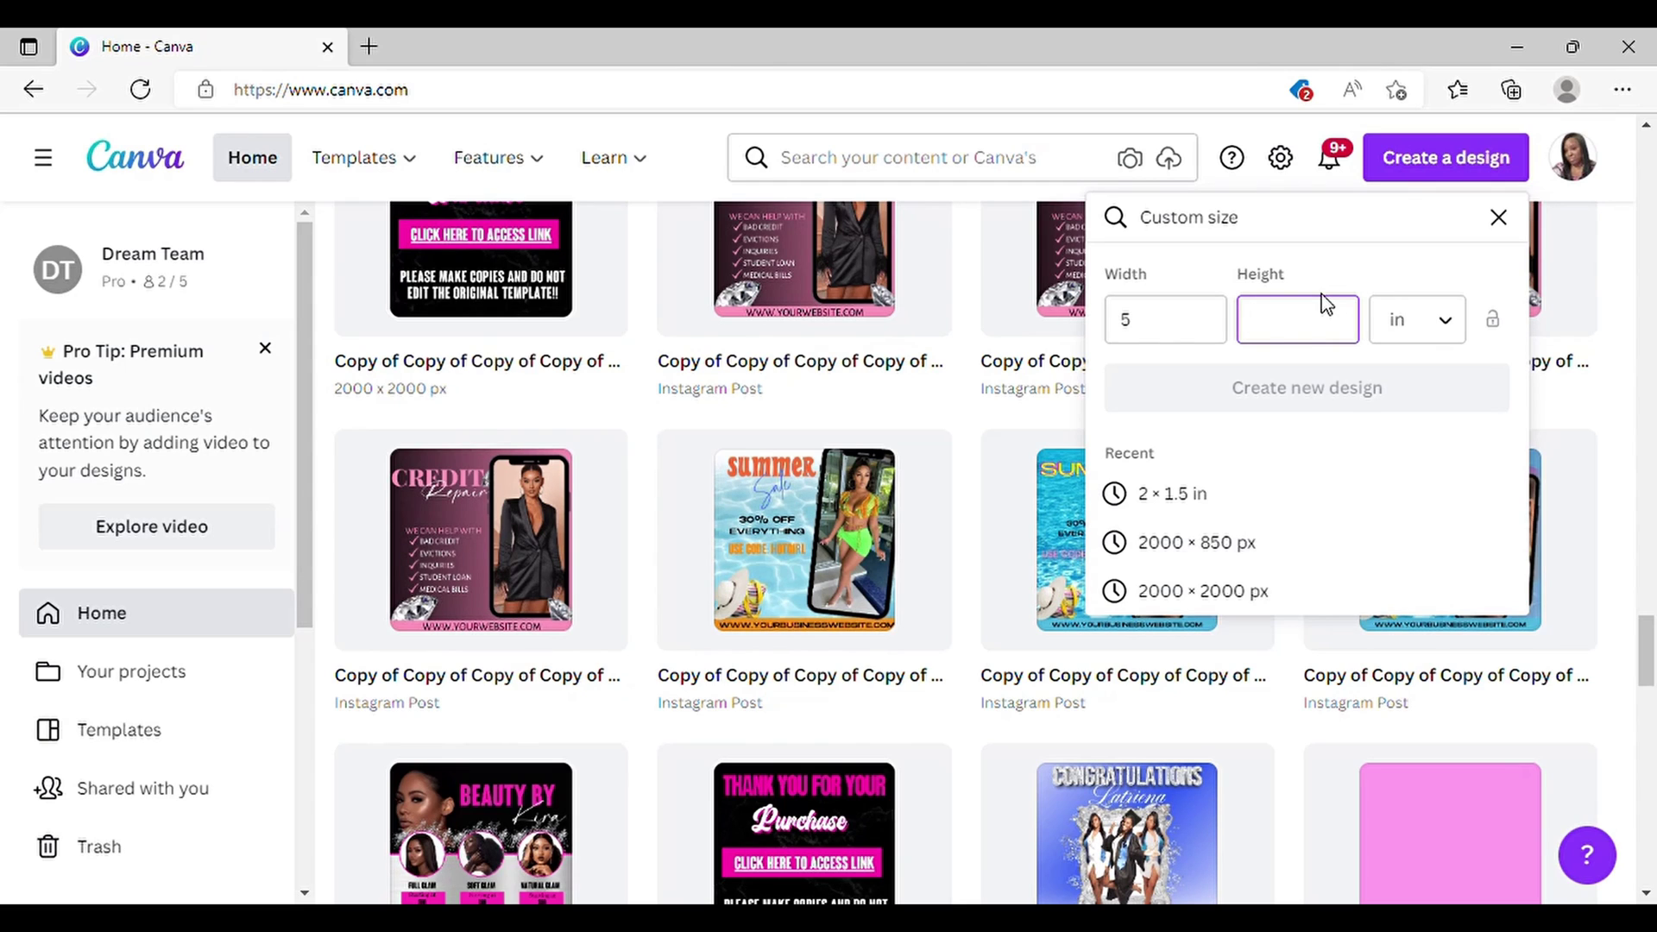
type("7")
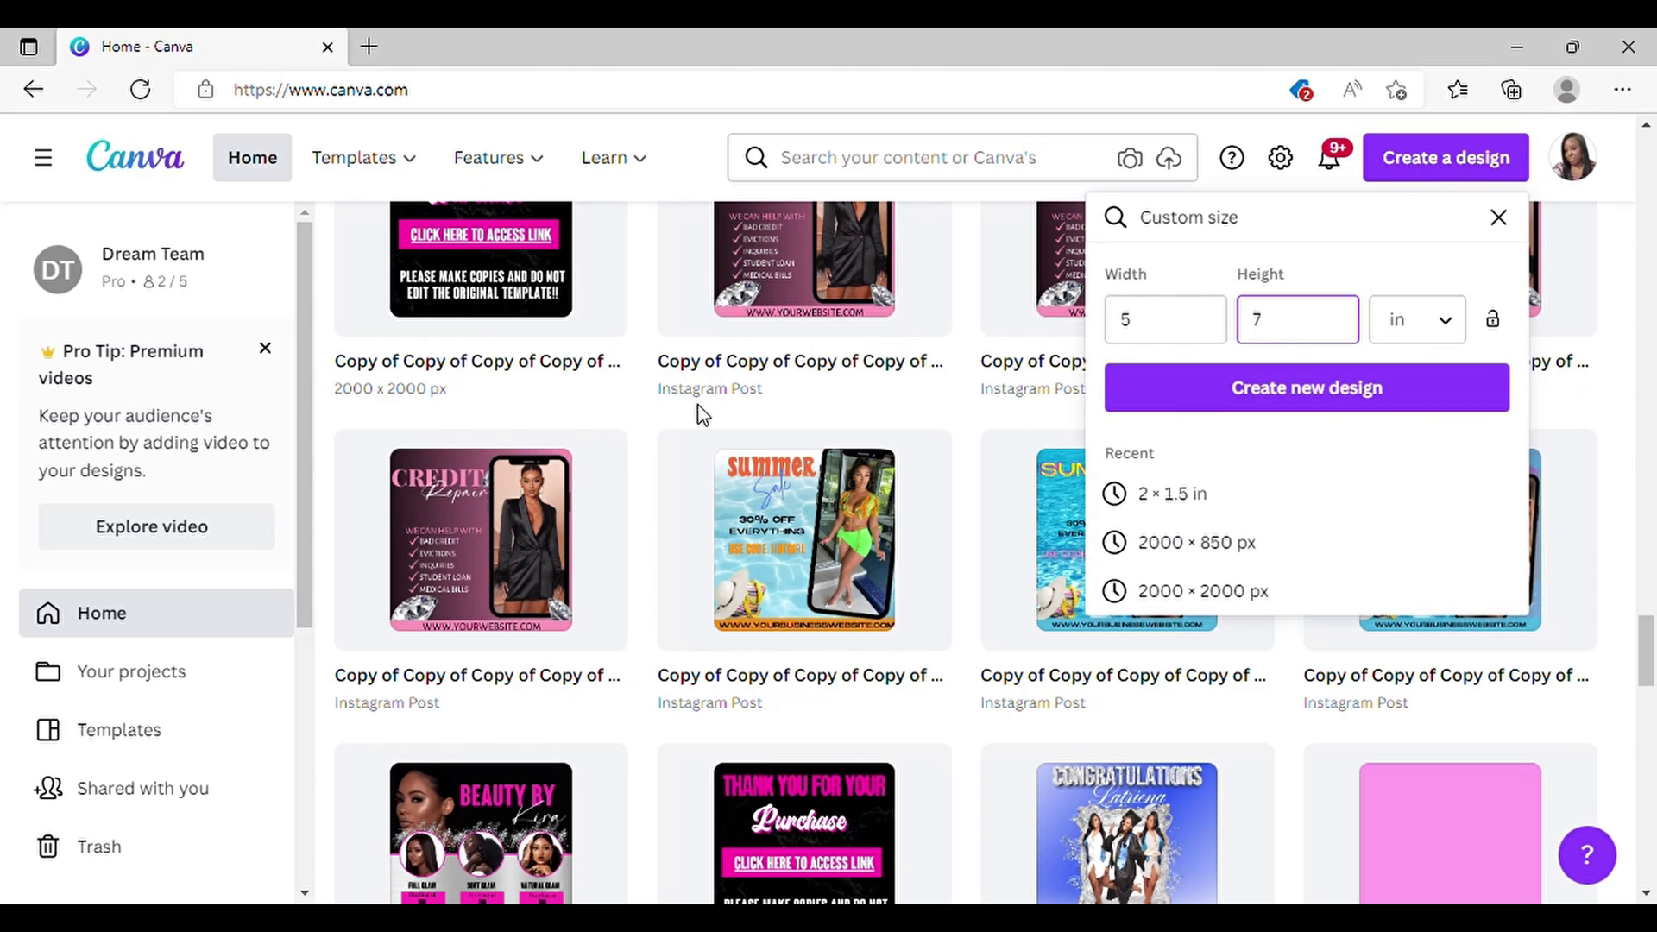
left_click(1279, 399)
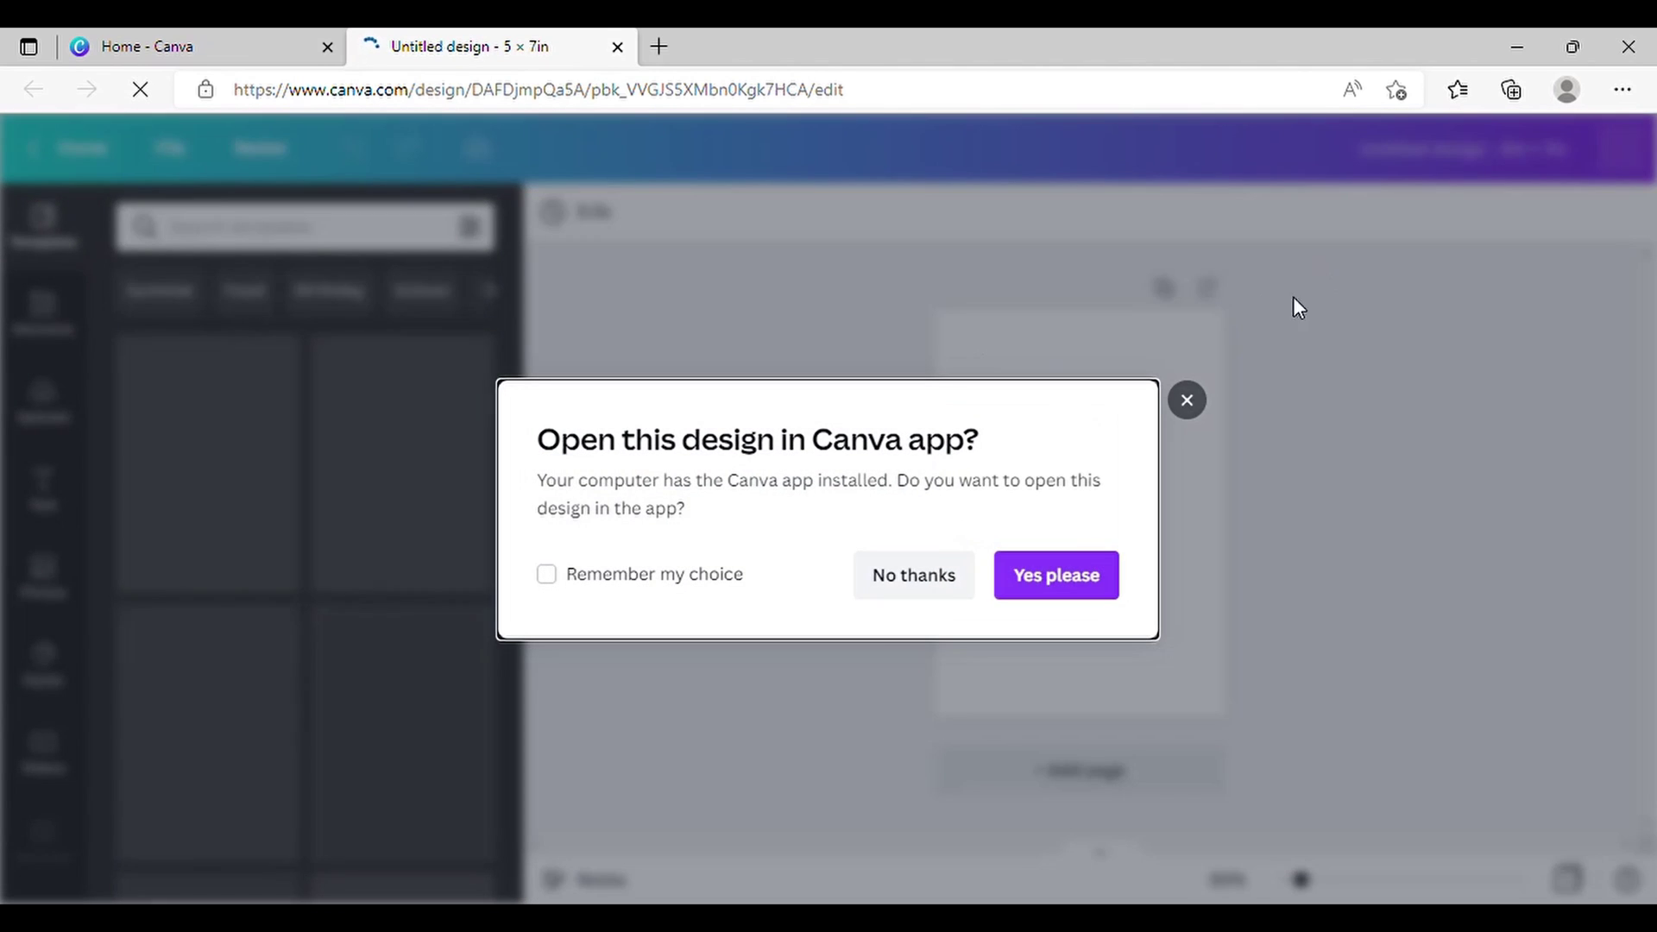
Step: Decline the desktop-app prompt and zoom the blank 5 × 7 in page to about 69%
left_click(902, 579)
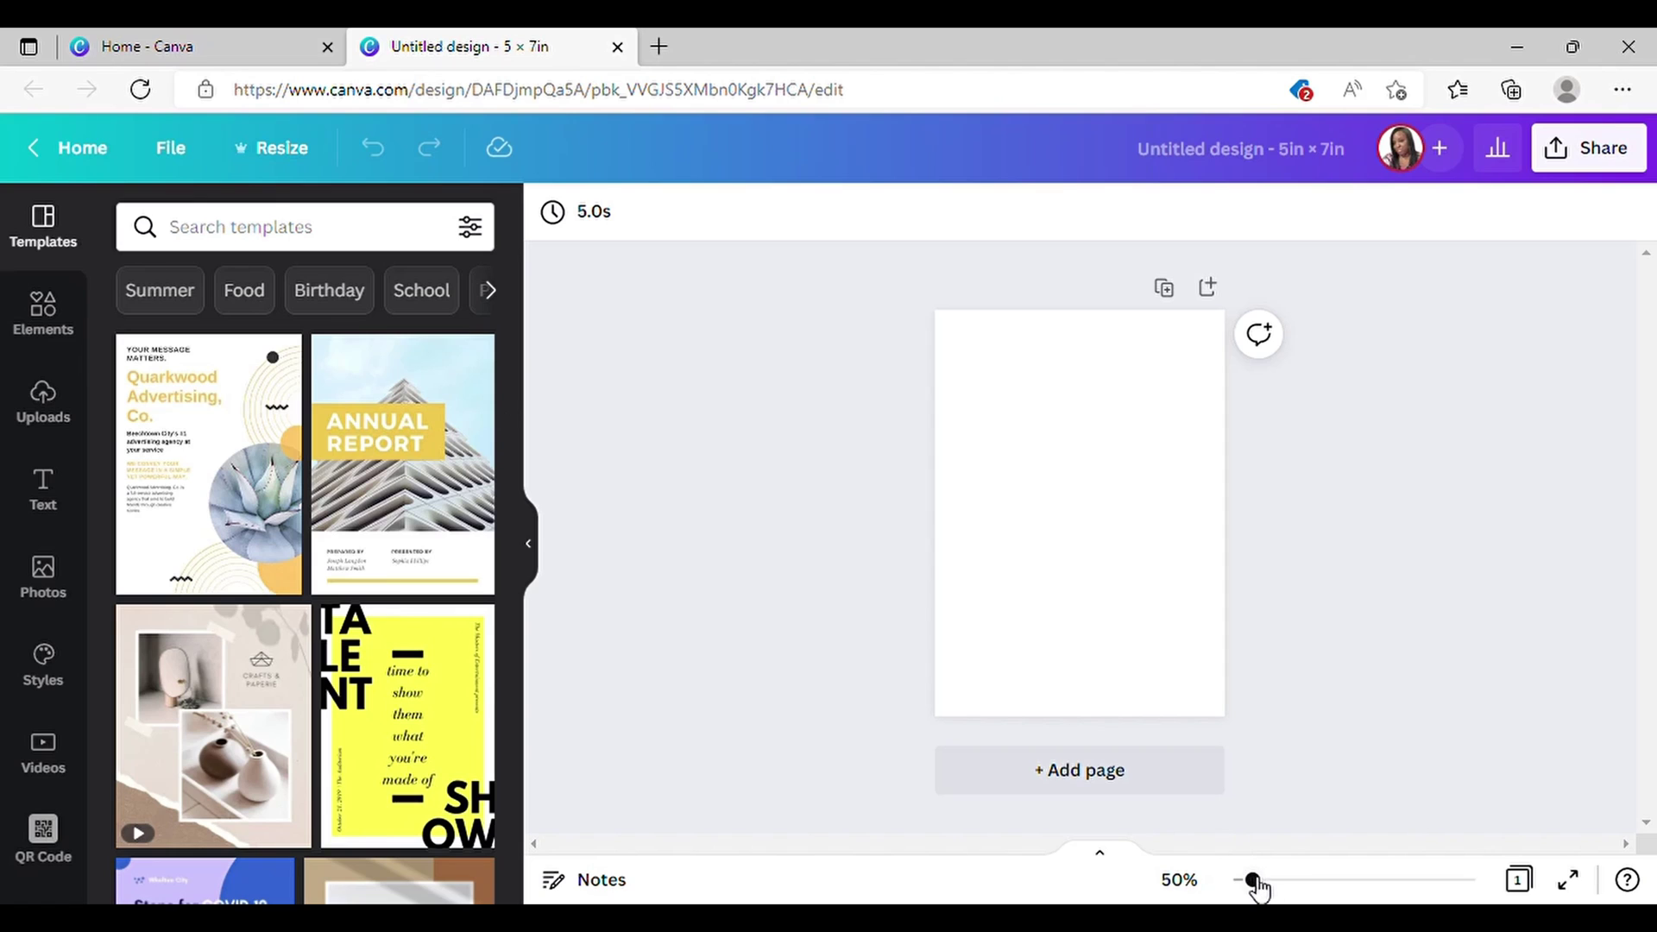
left_click_drag(1253, 880, 1262, 881)
left_click_drag(1650, 497, 1650, 489)
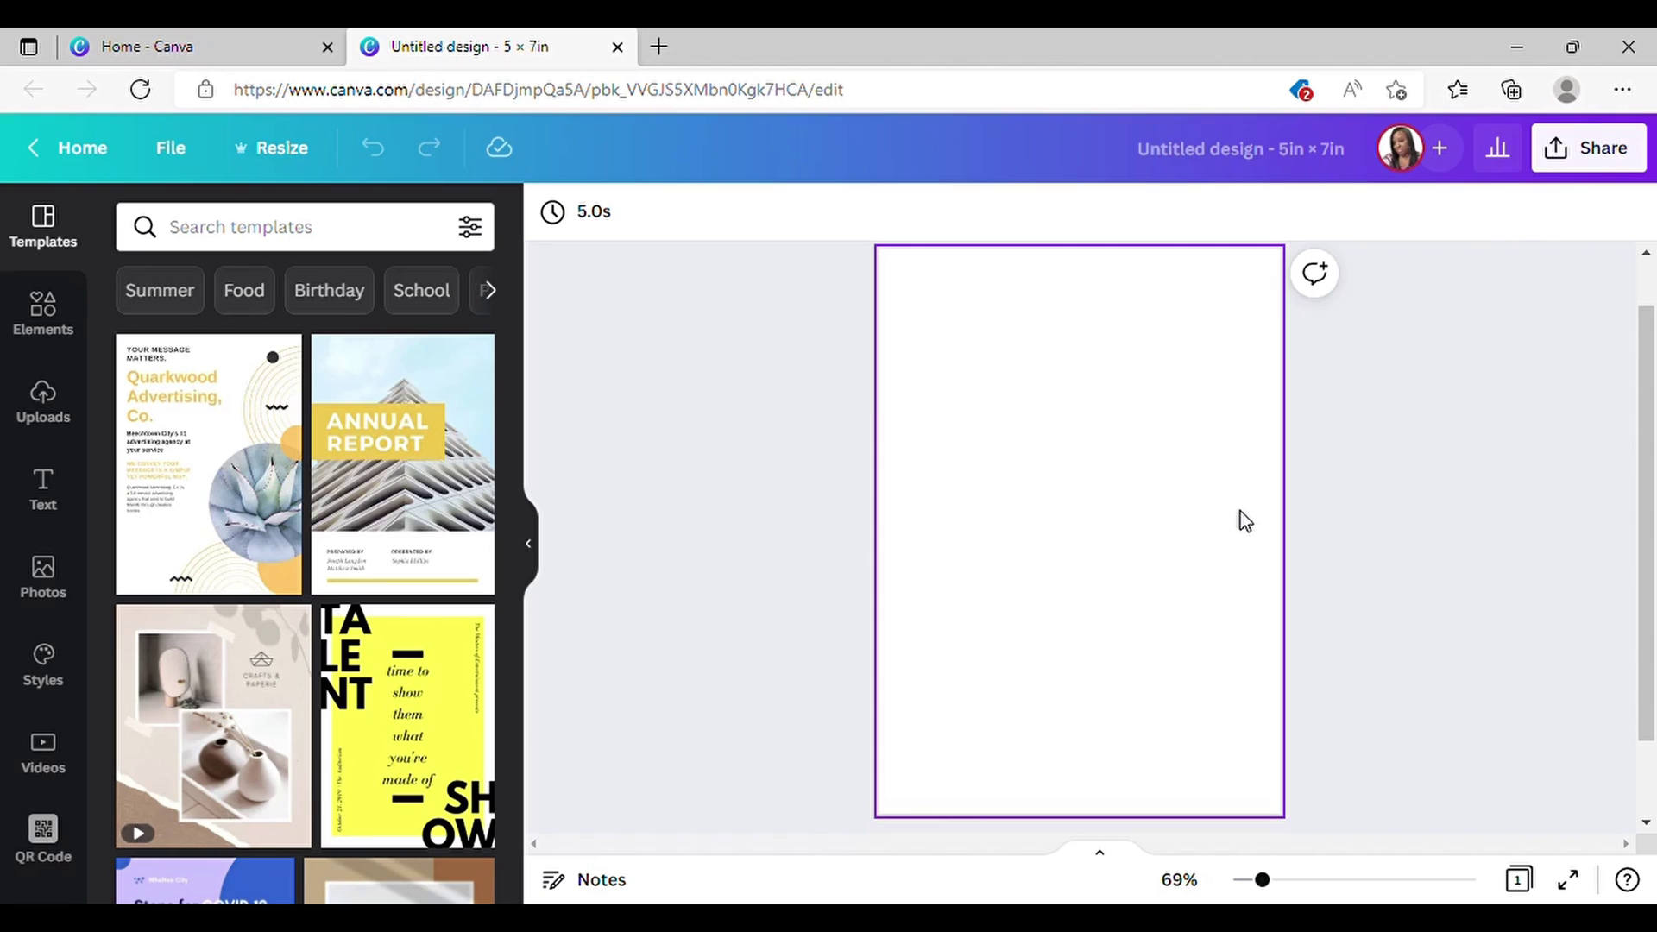
Step: Fill the page background with the black brand colour
left_click(1146, 405)
left_click(552, 216)
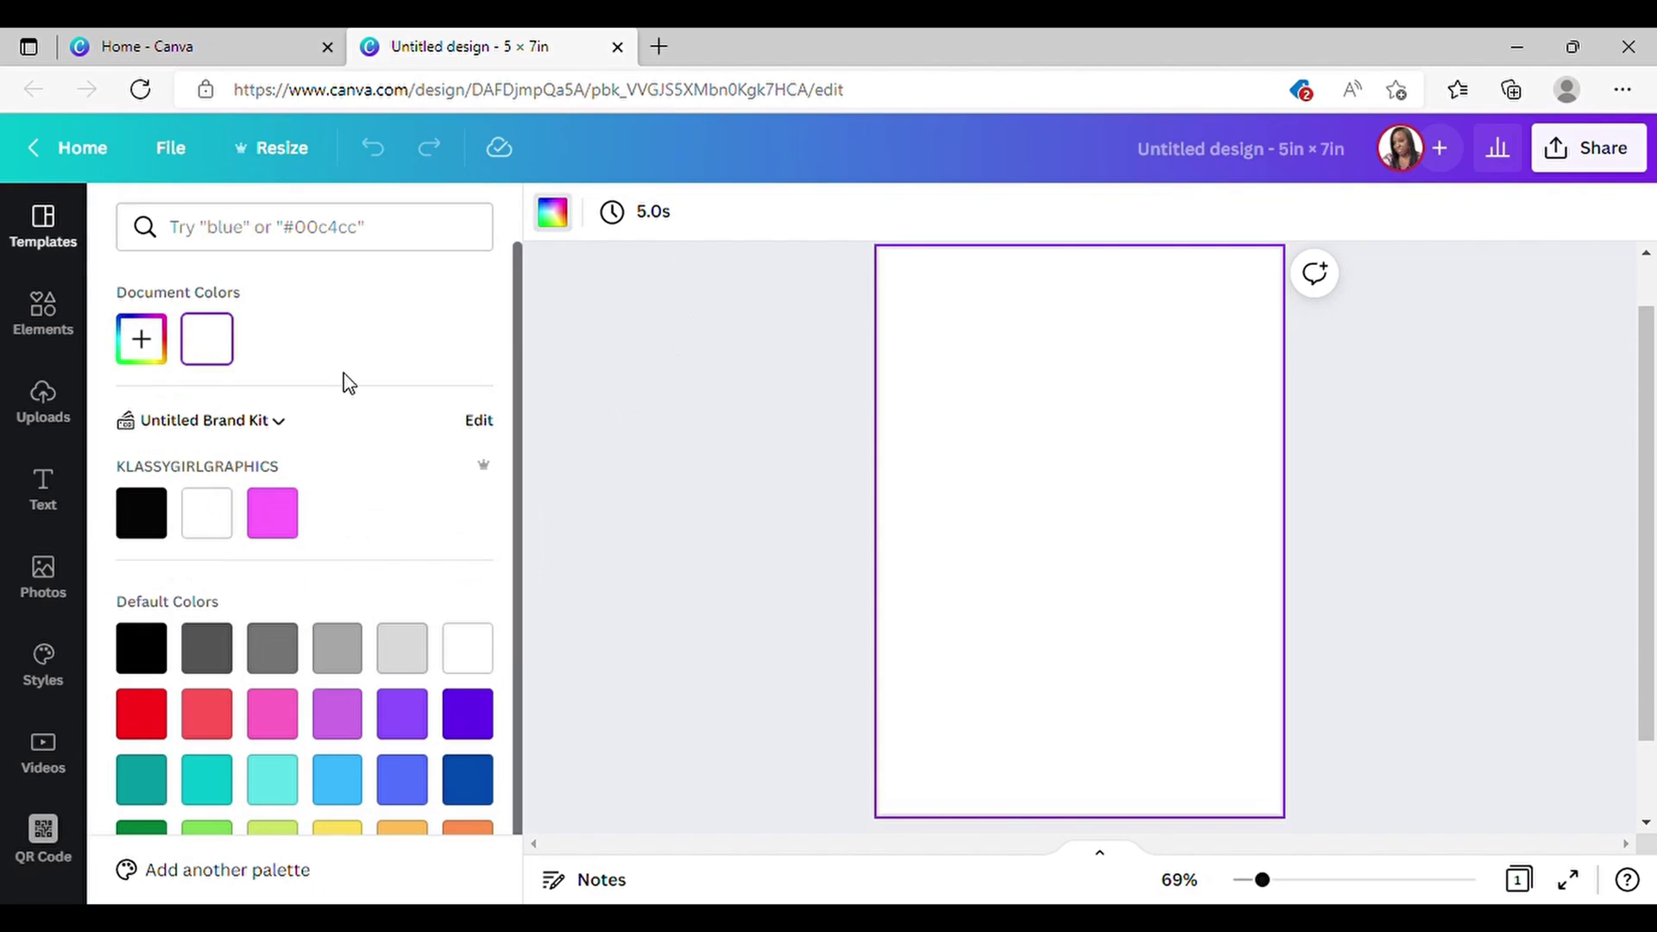
left_click(164, 524)
left_click(655, 592)
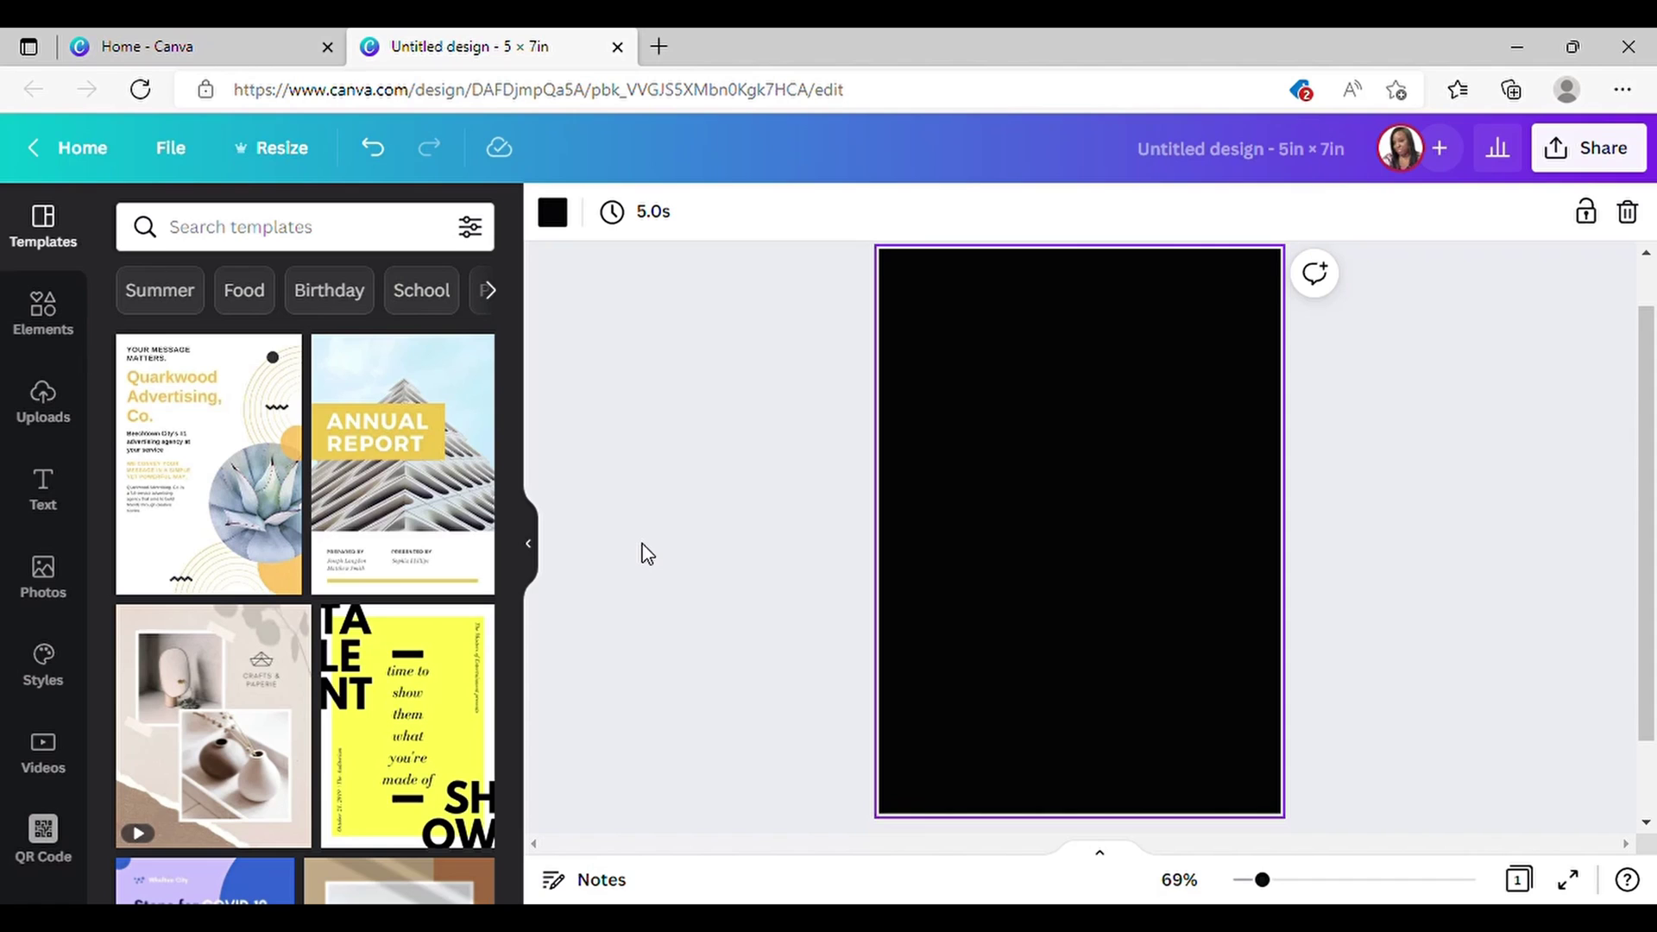
left_click(45, 310)
Step: Search the Elements library for 'pink ball' and browse the results
left_click(316, 233)
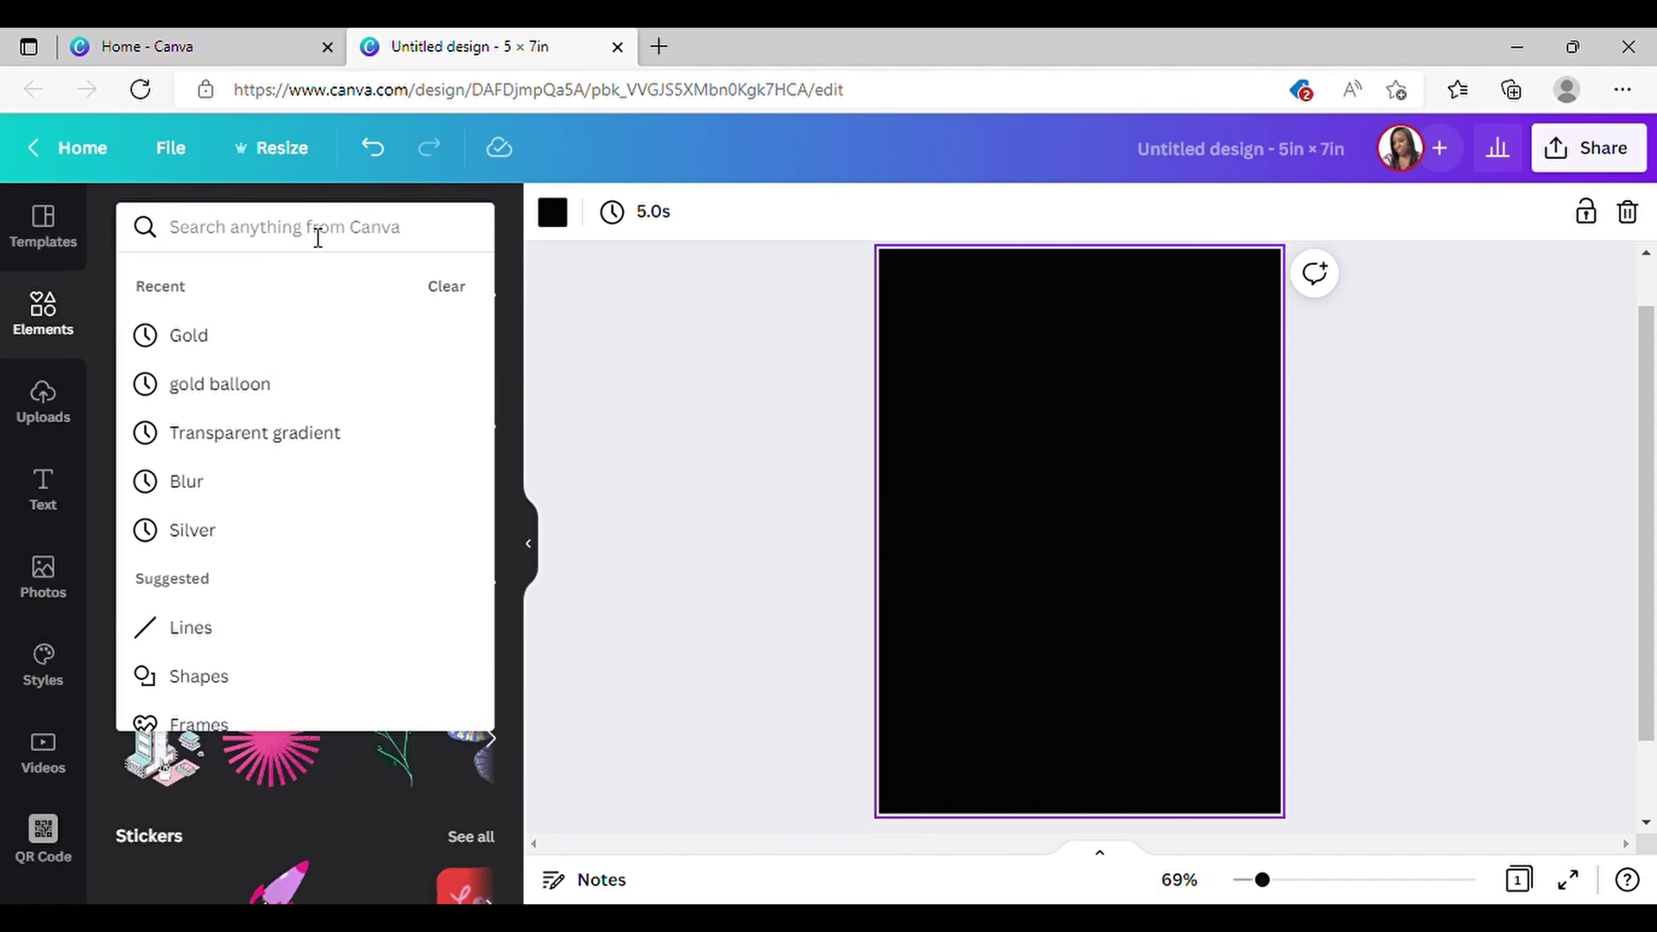
type("pink")
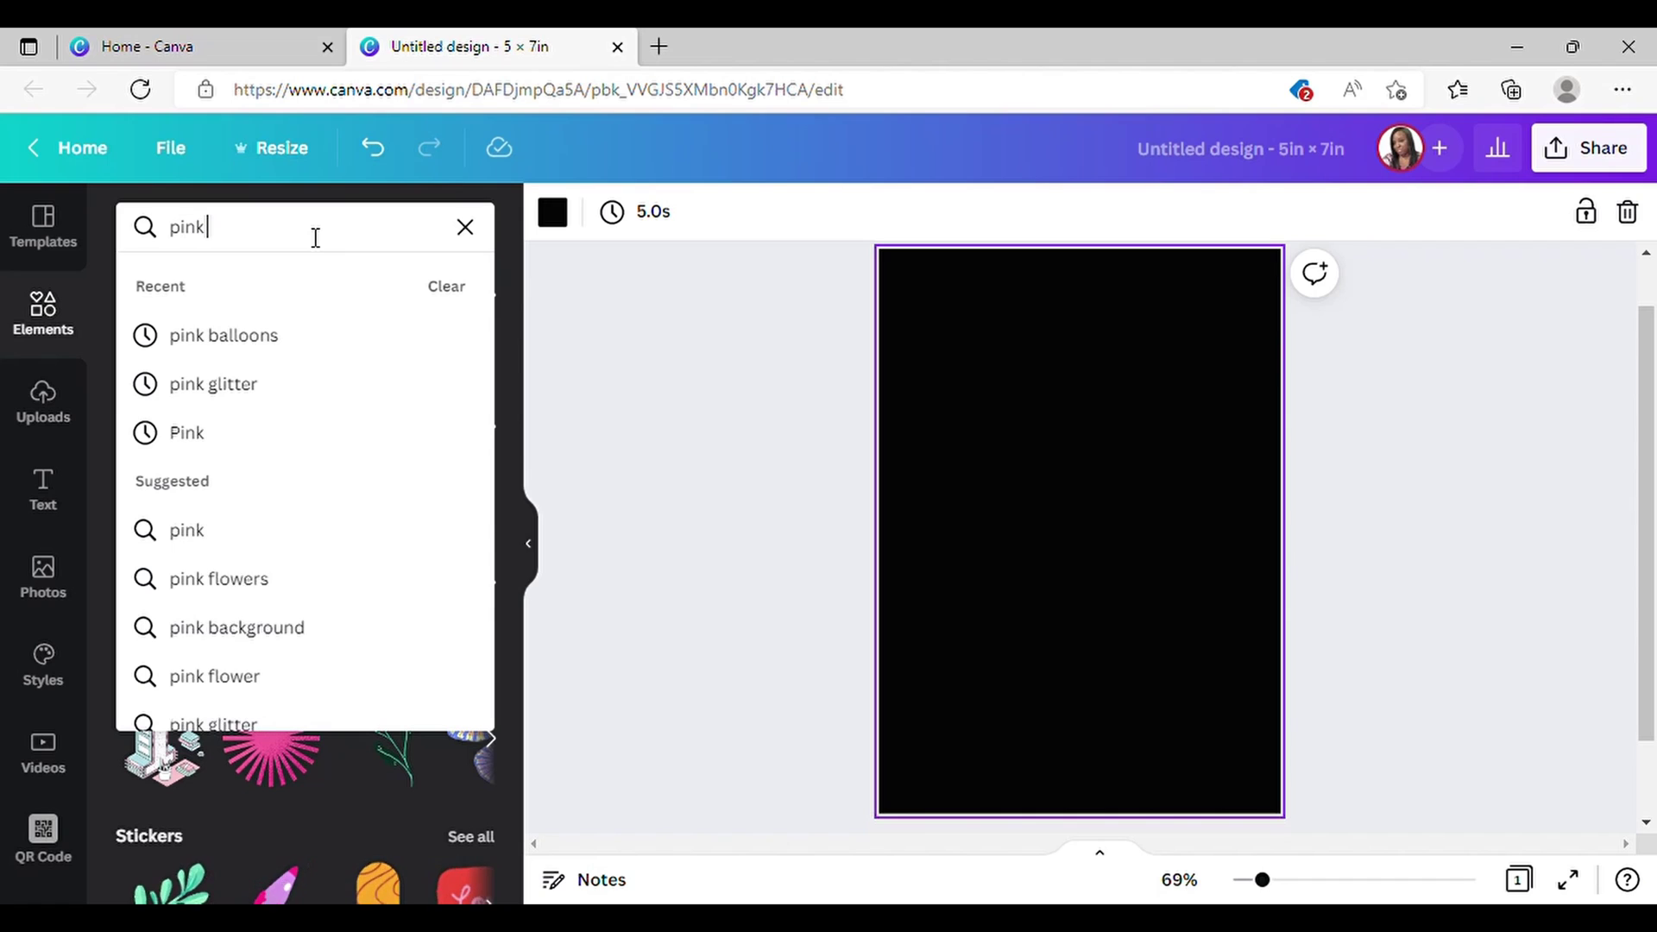
type(" ball")
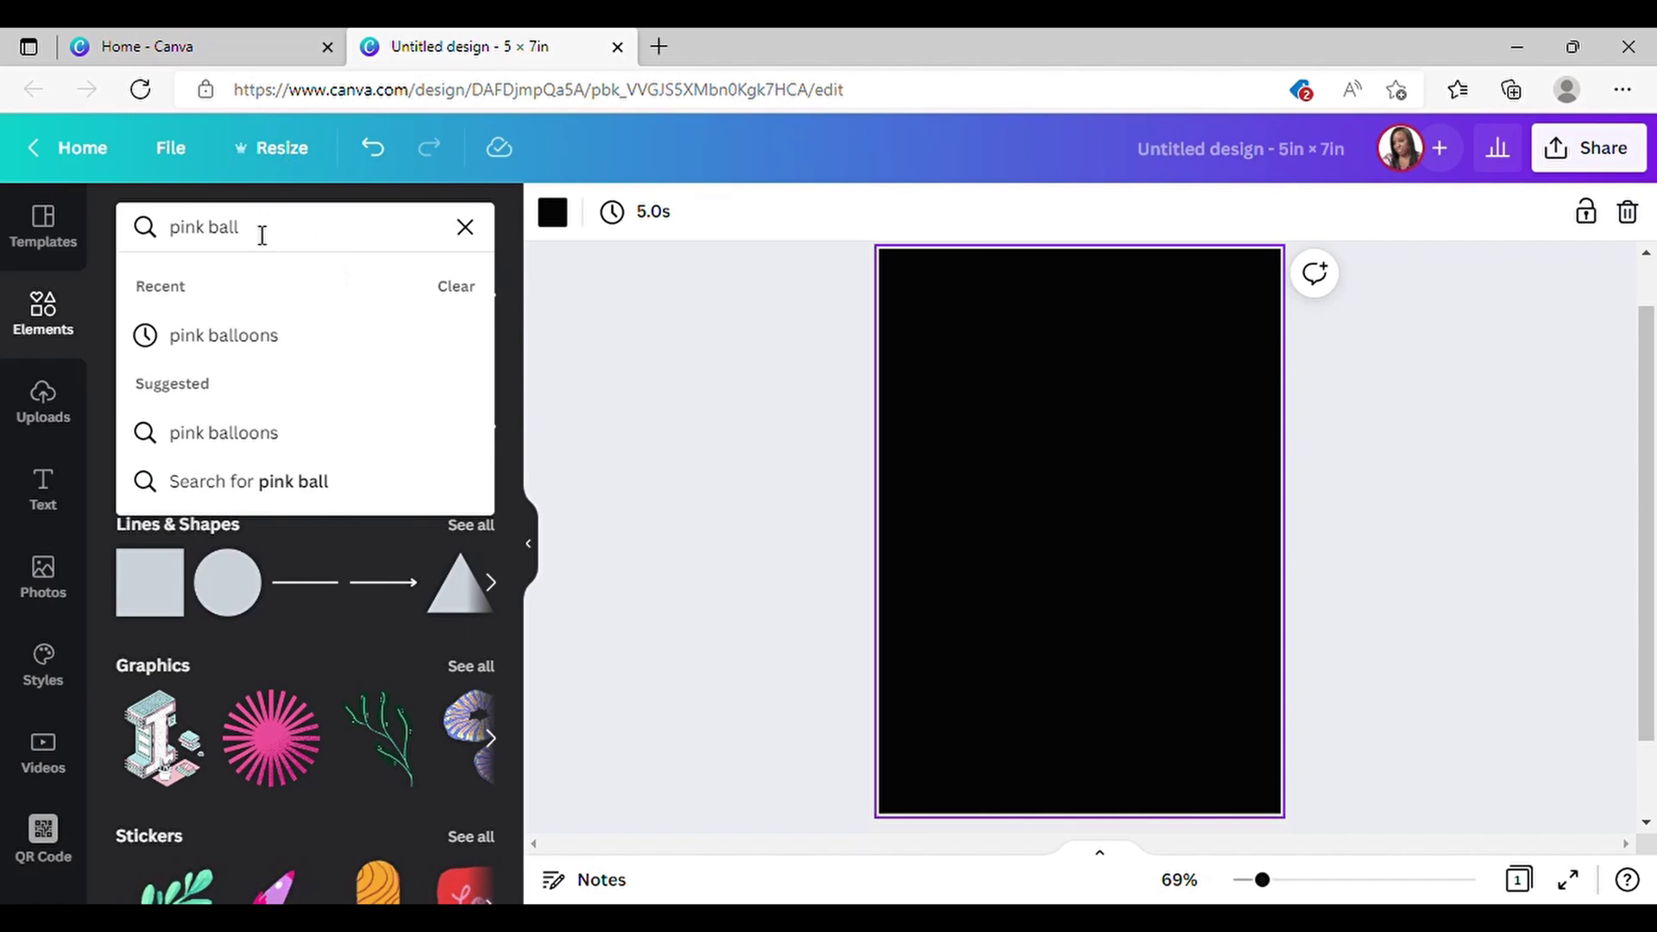
left_click(278, 343)
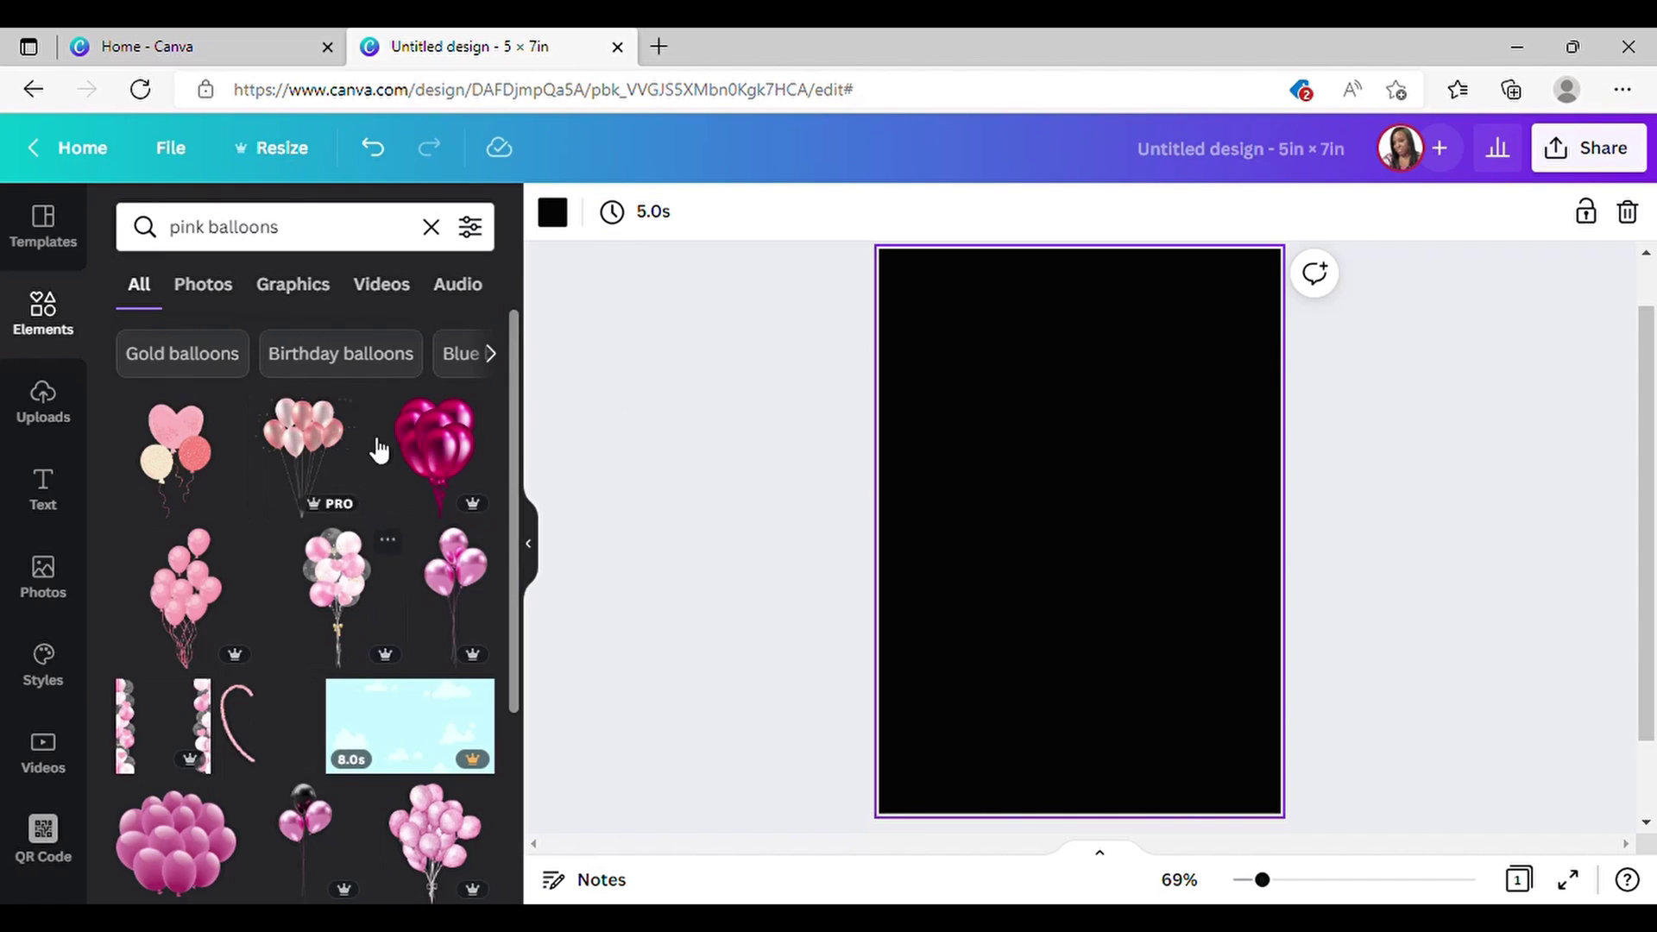
scroll(343, 621, "down", 6)
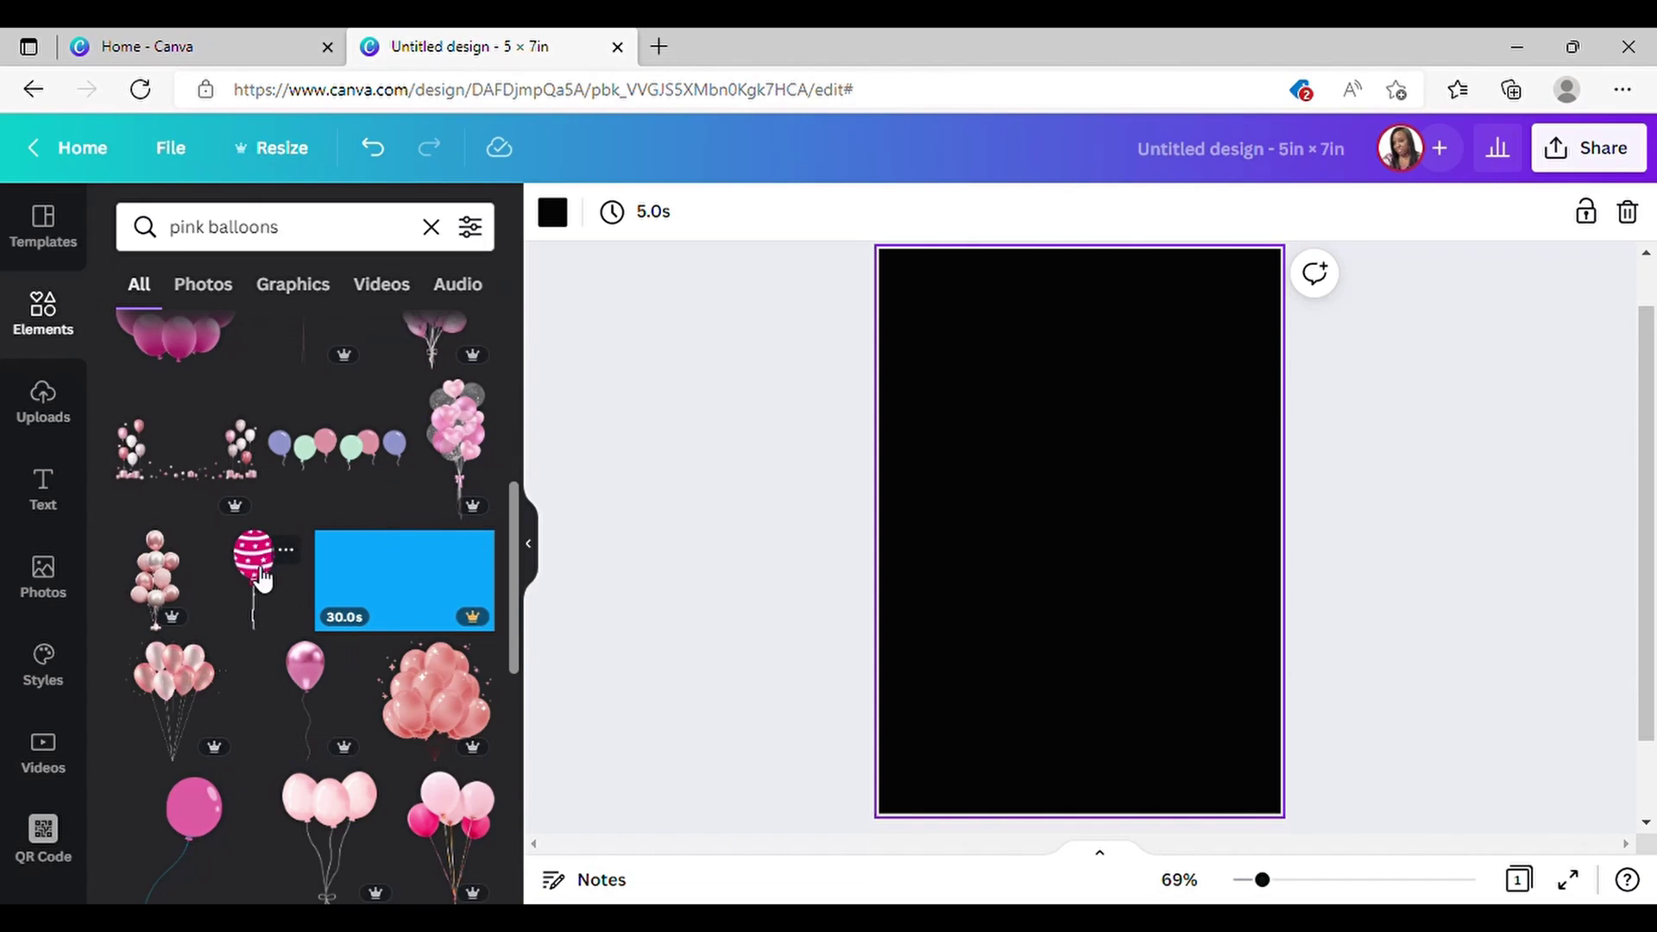
scroll(255, 578, "down", 2)
scroll(425, 658, "down", 9)
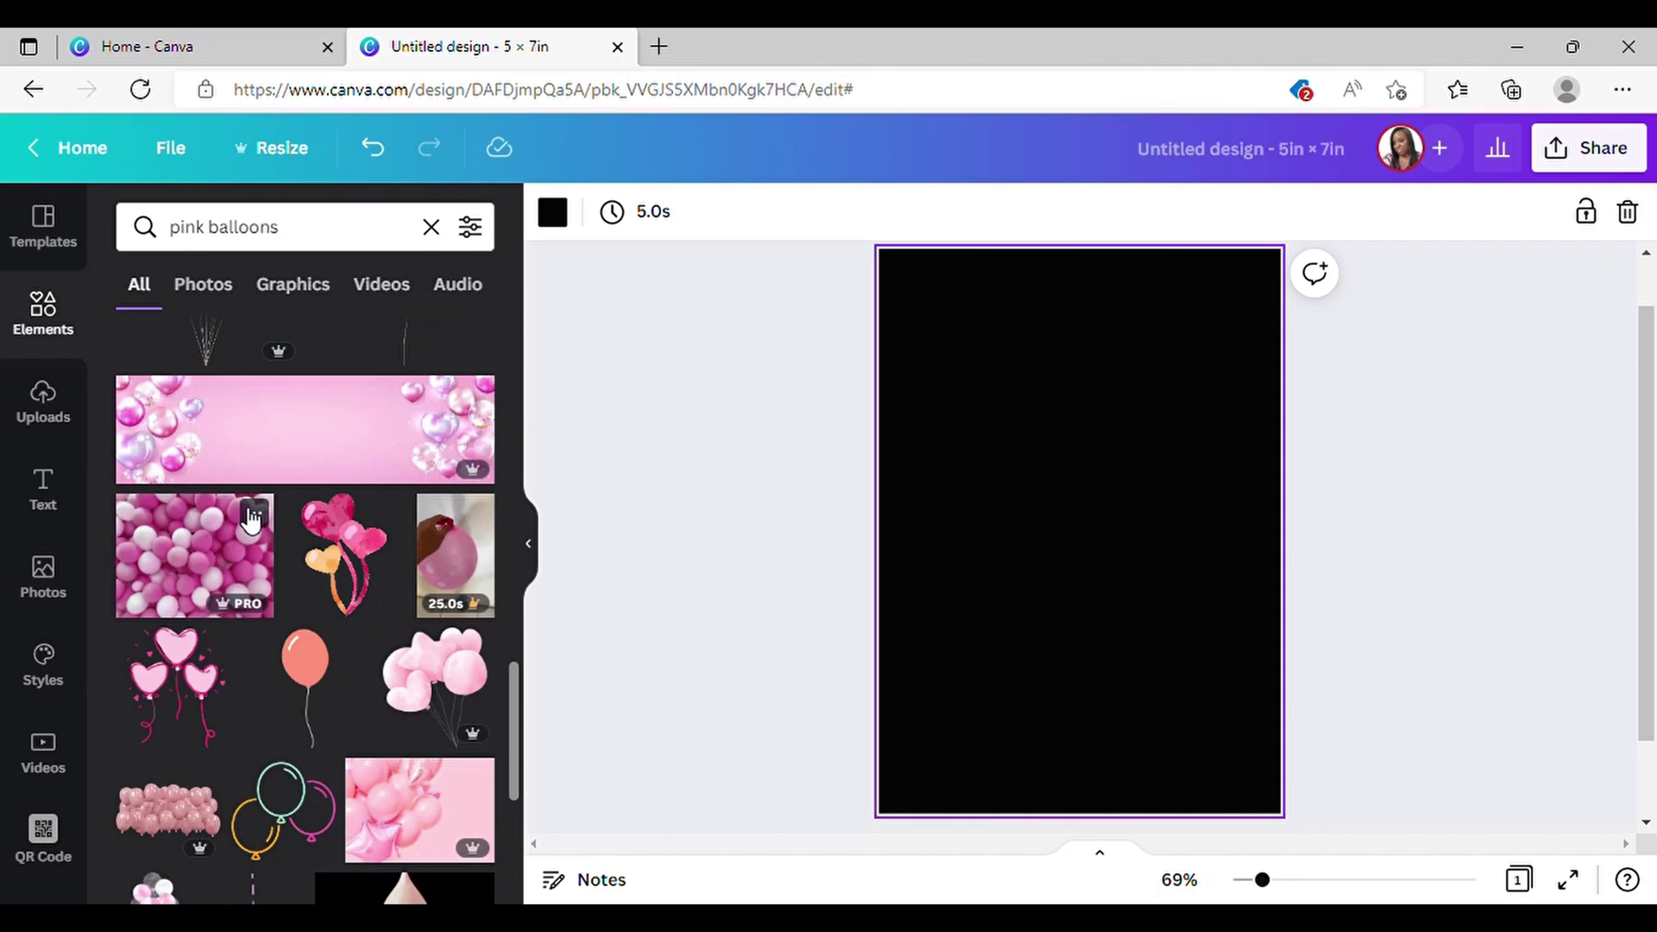
scroll(221, 544, "down", 4)
scroll(228, 553, "down", 3)
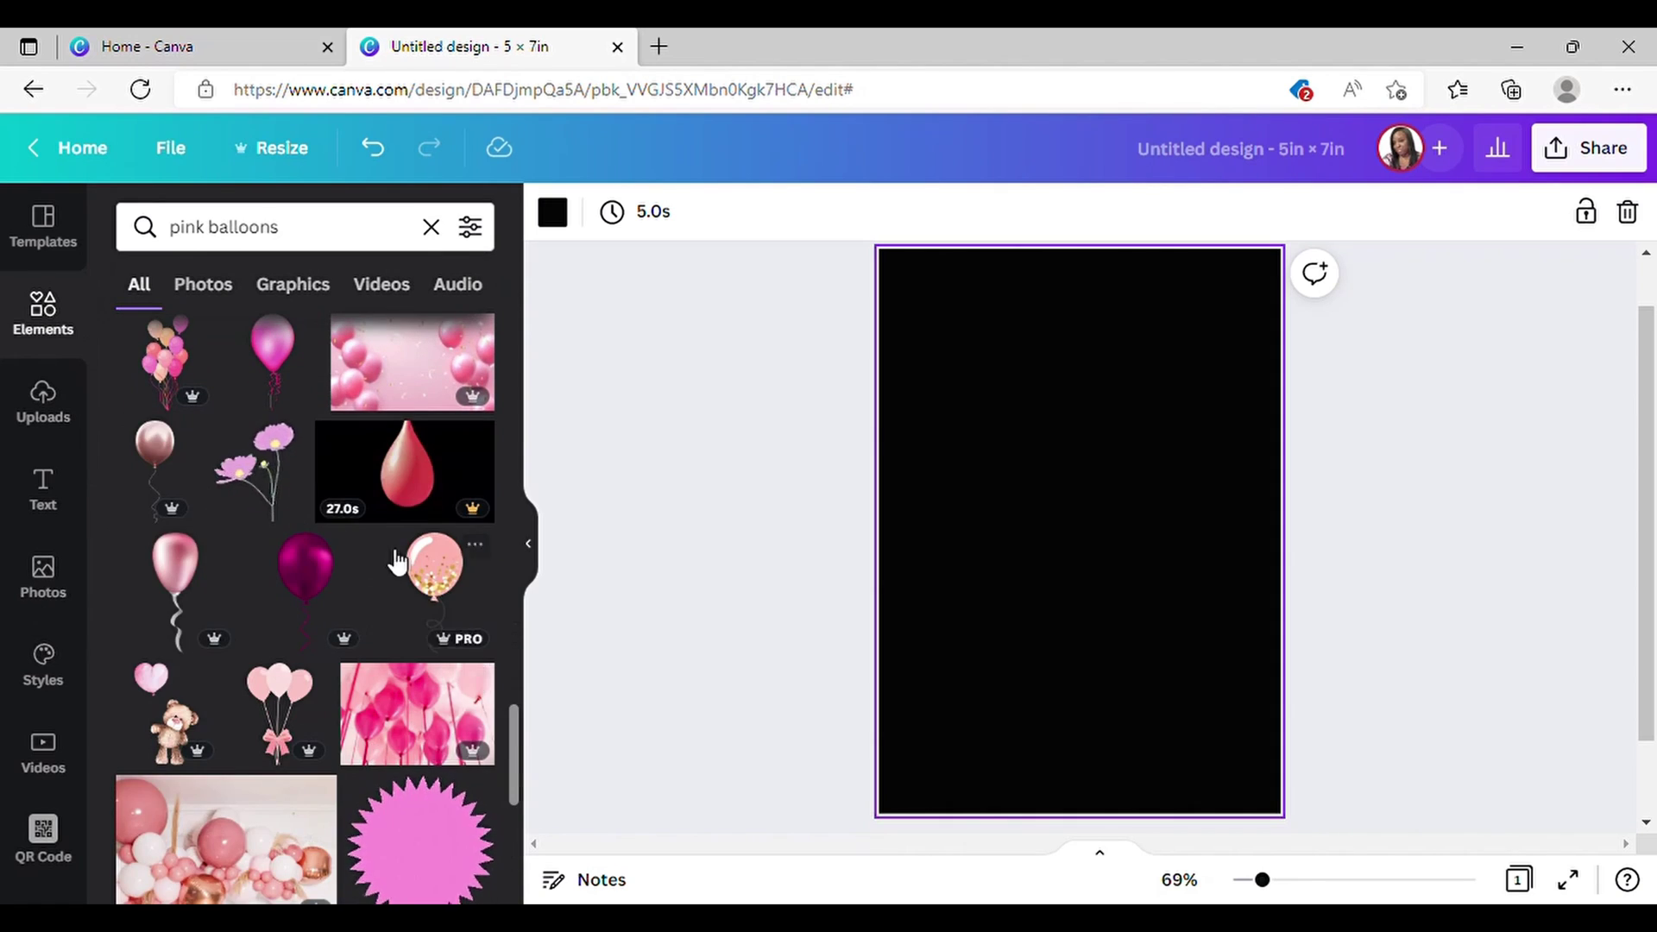
scroll(381, 603, "down", 5)
scroll(385, 661, "down", 2)
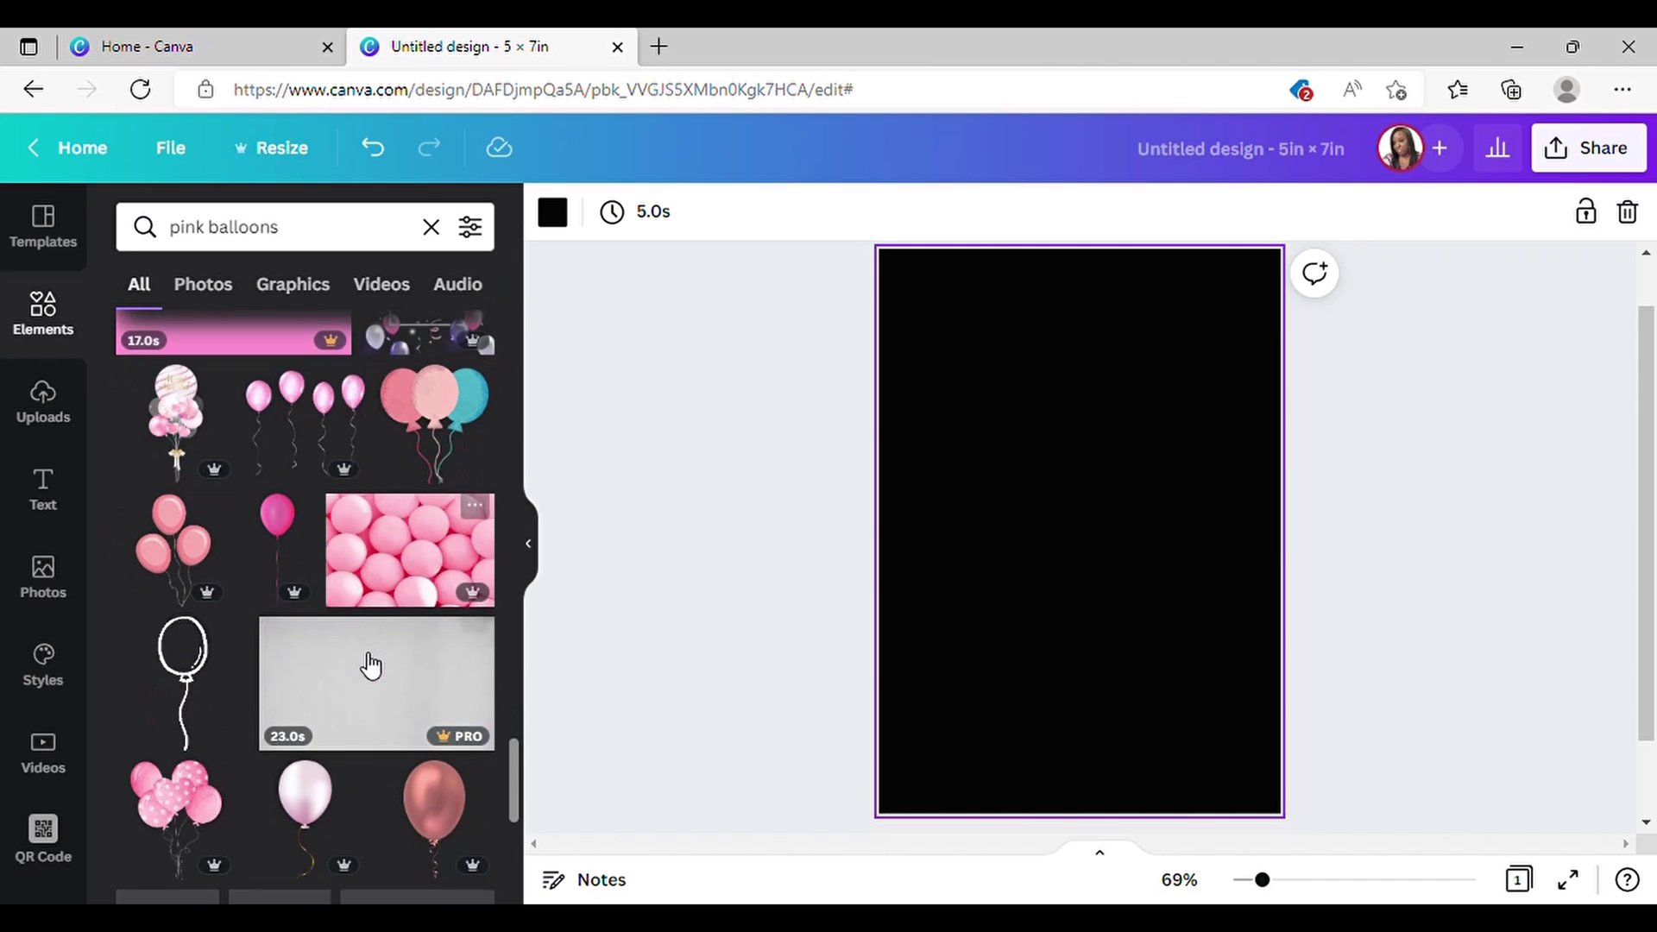
scroll(366, 662, "down", 4)
scroll(366, 651, "down", 3)
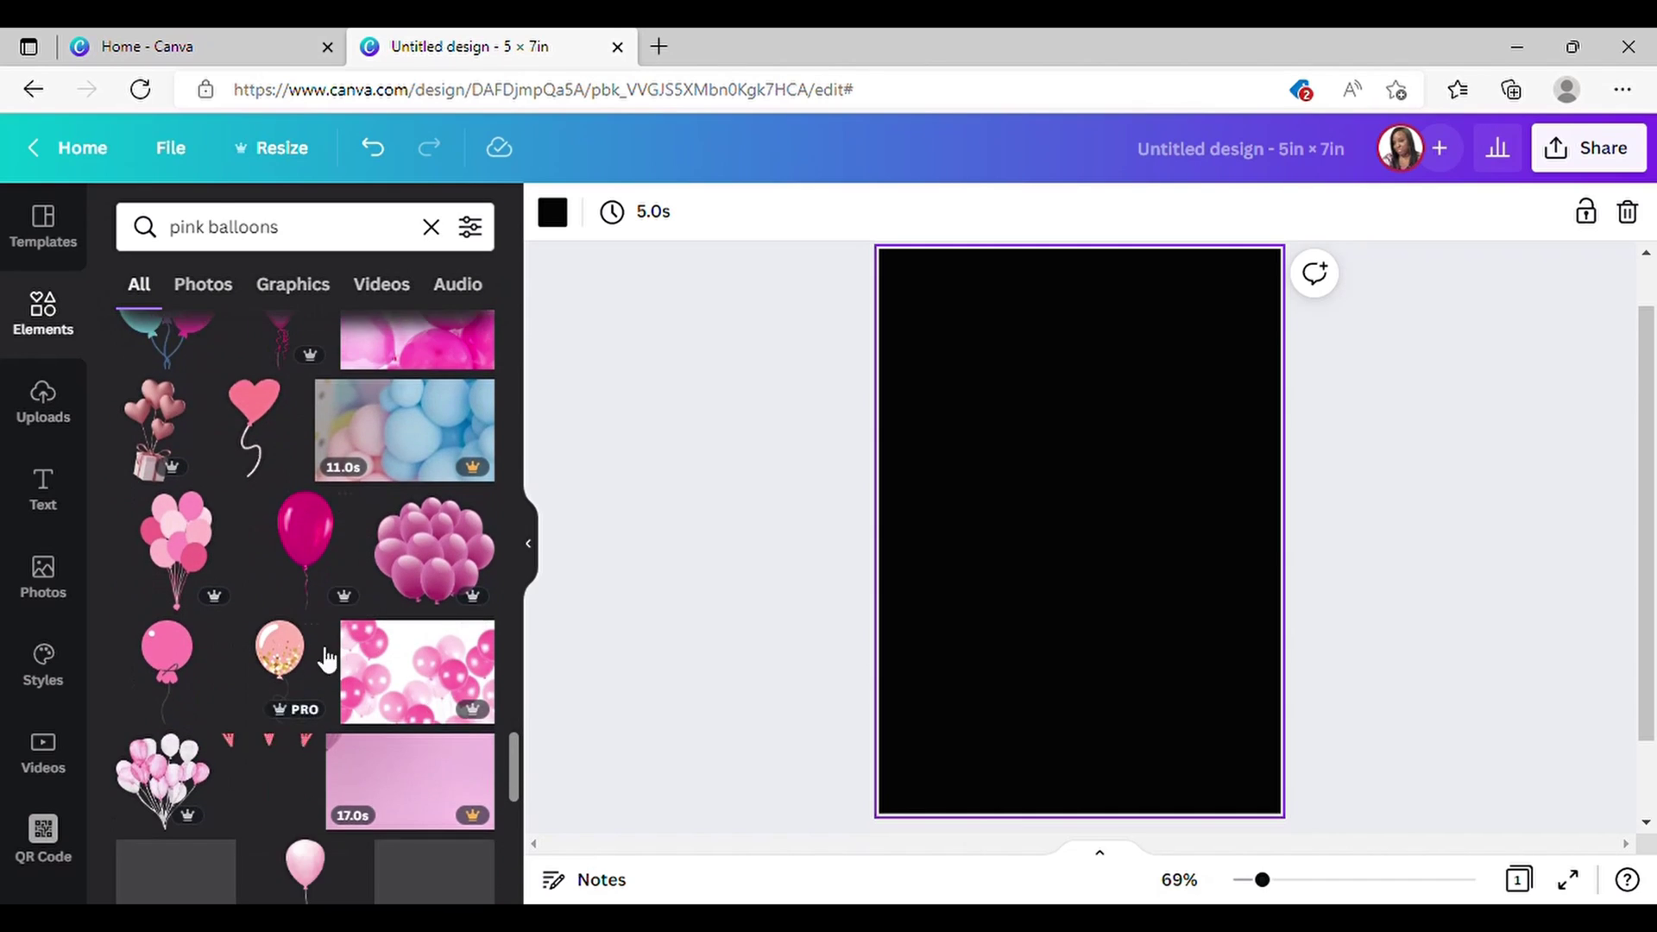
scroll(325, 680, "down", 6)
scroll(321, 673, "down", 2)
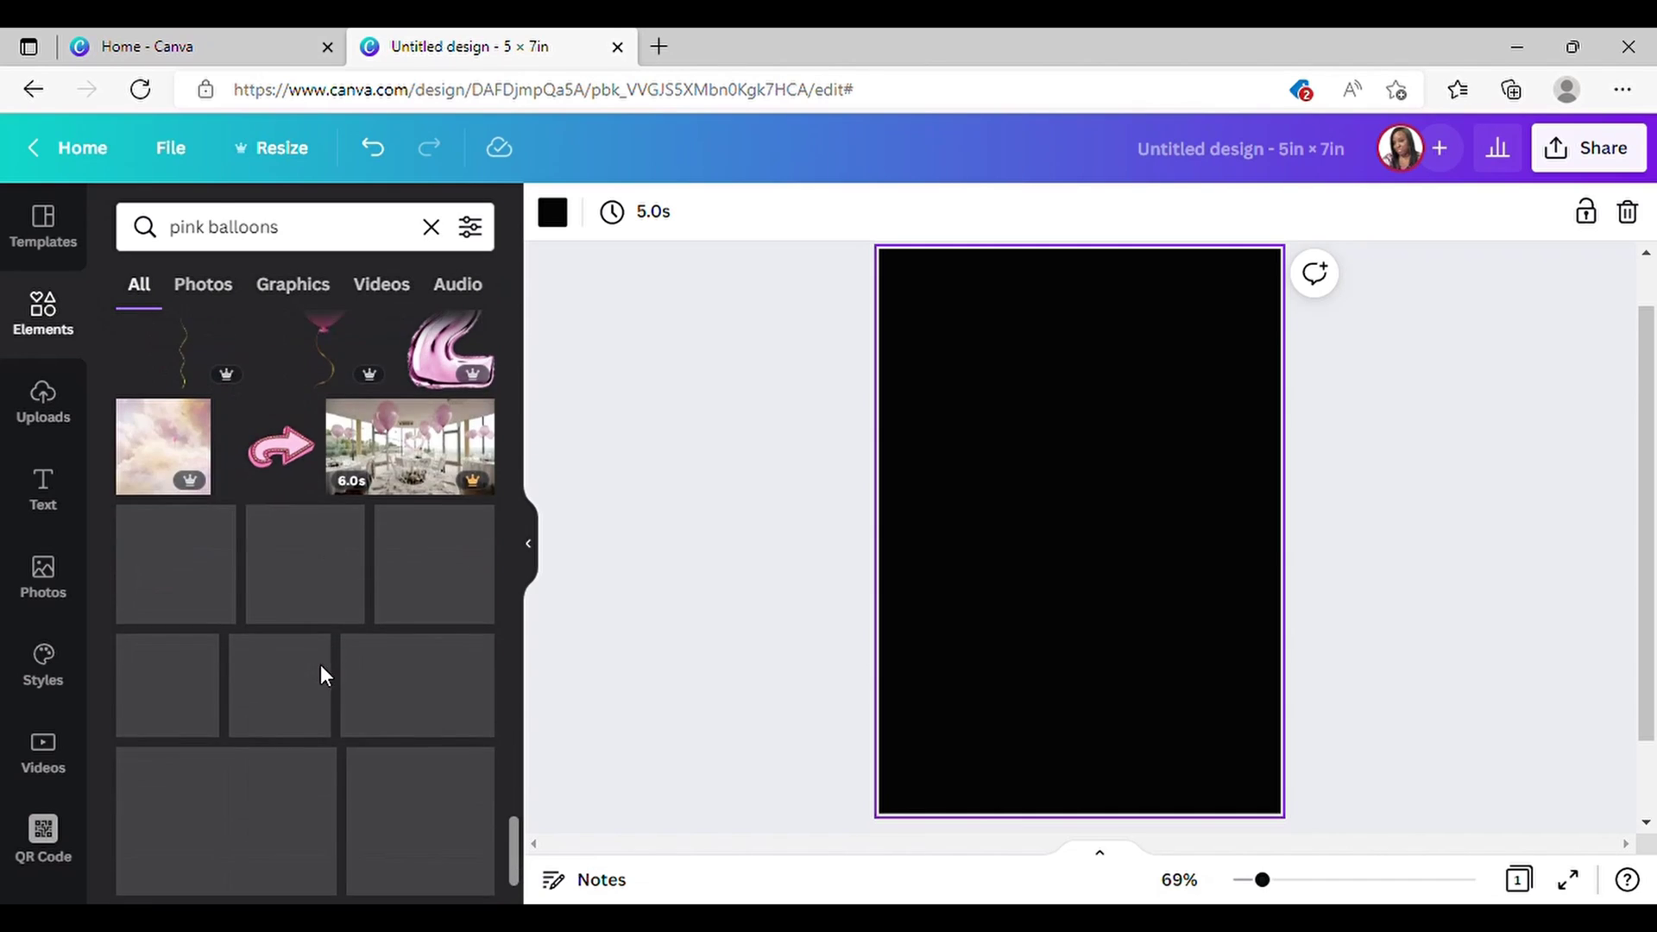
scroll(361, 628, "down", 3)
scroll(355, 617, "down", 4)
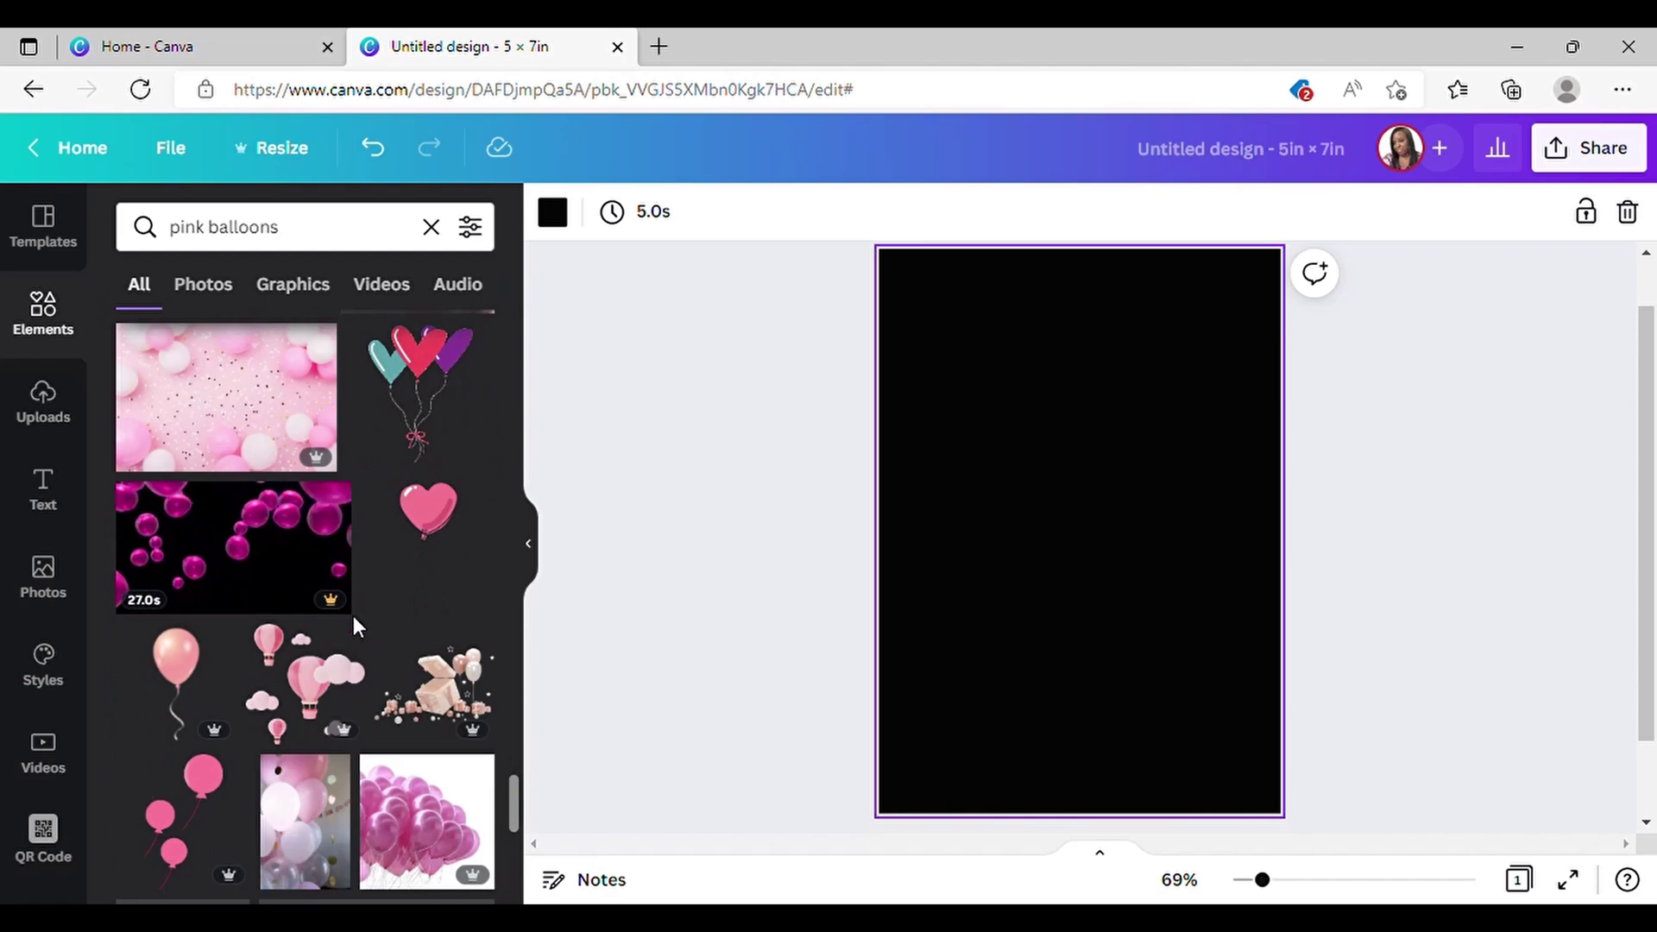
scroll(354, 614, "up", 5)
scroll(339, 544, "up", 10)
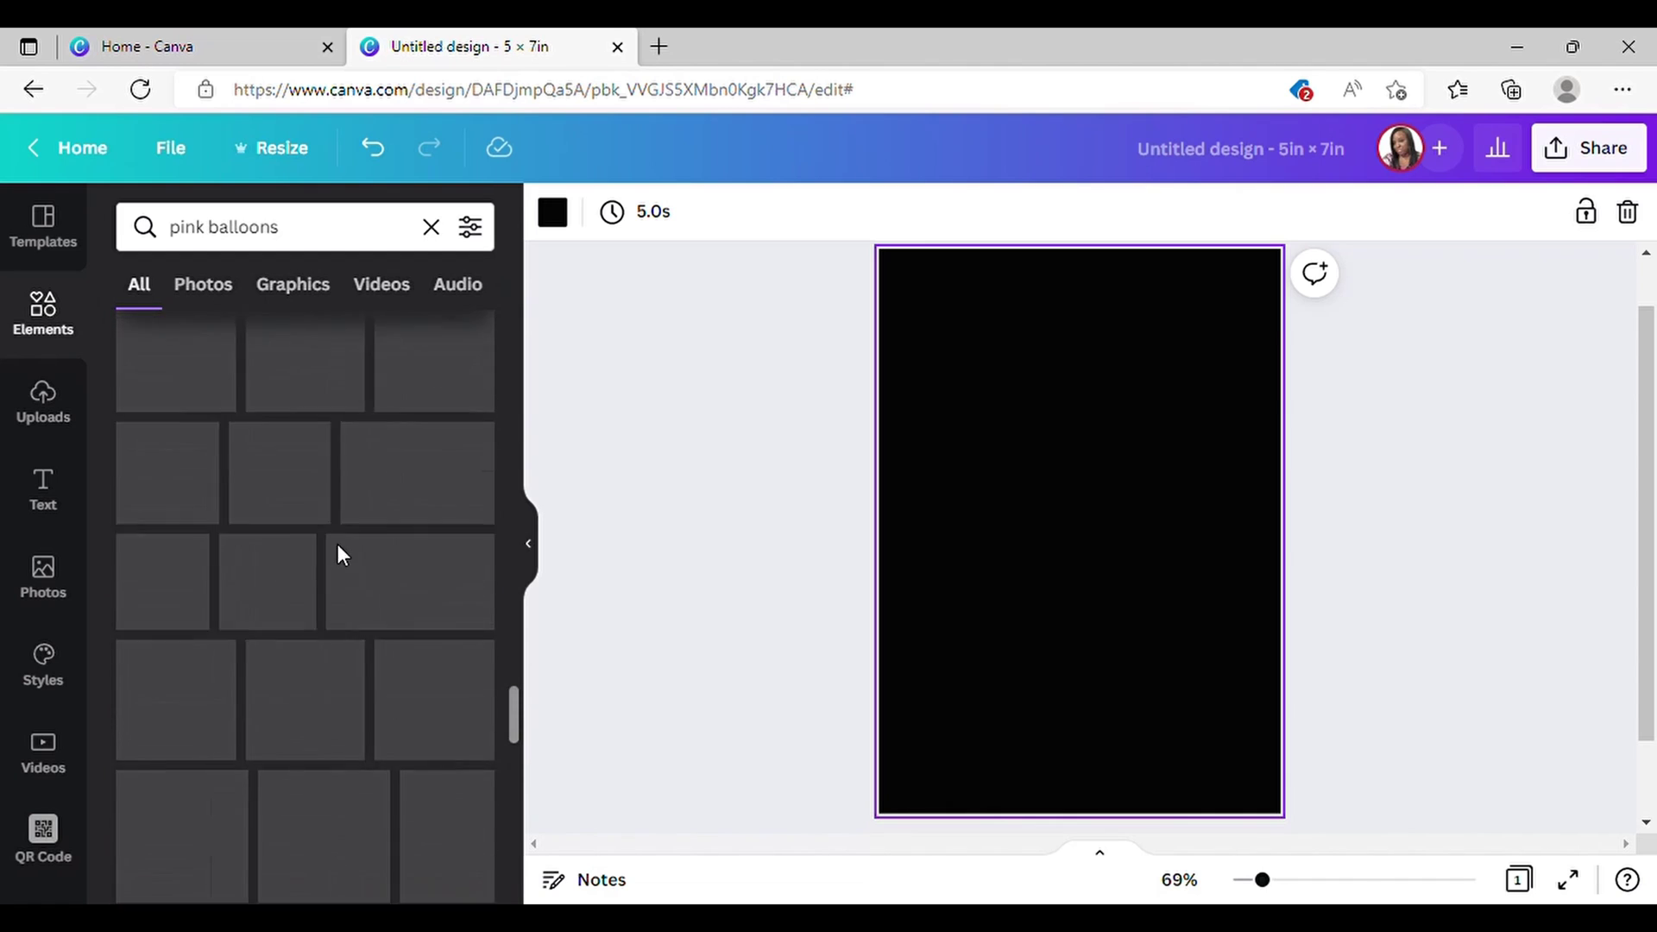
scroll(335, 533, "up", 6)
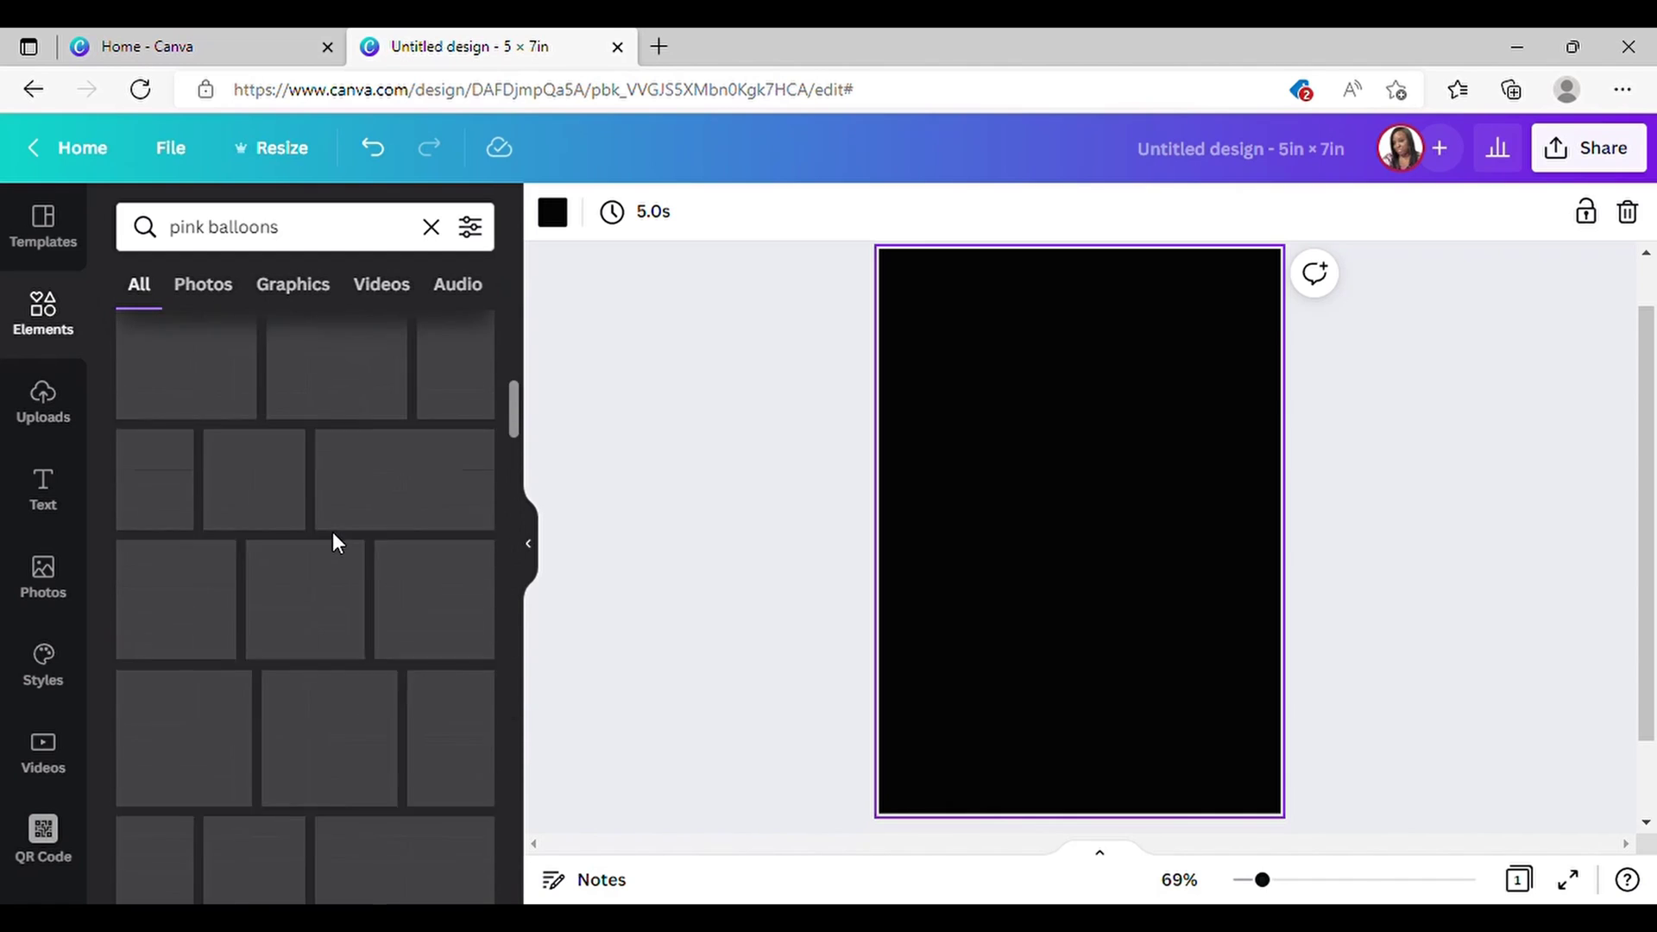
Step: Refine the search to 'pink balloon' and browse the balloon graphics
left_click(296, 240)
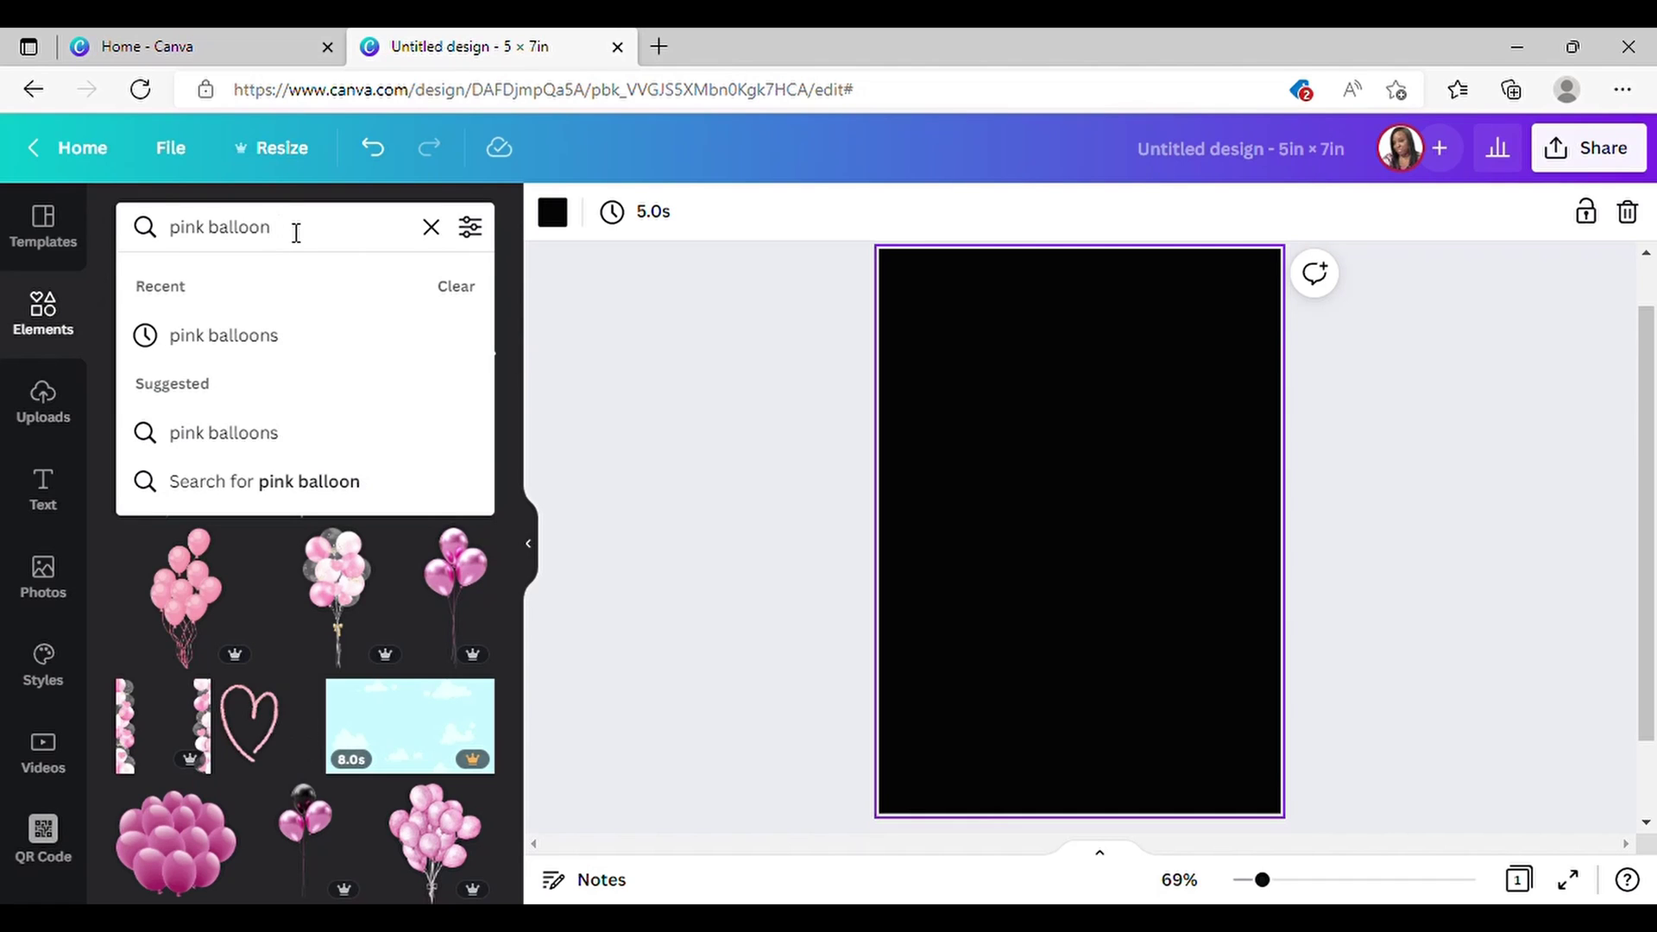
key("Return")
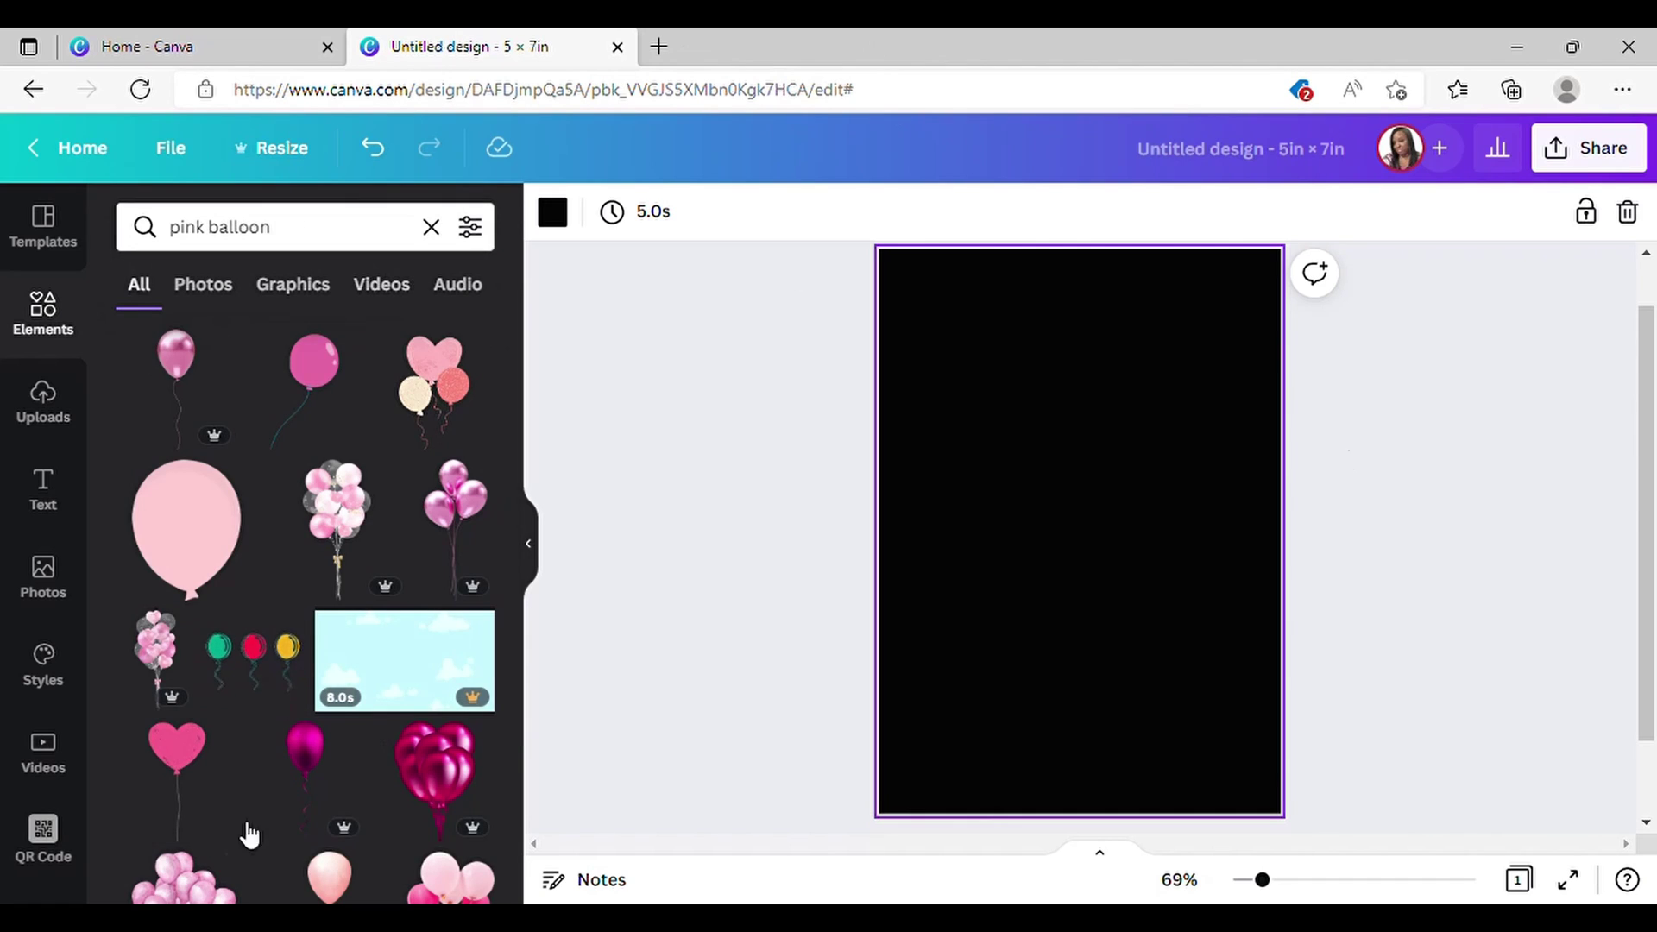
scroll(285, 552, "down", 4)
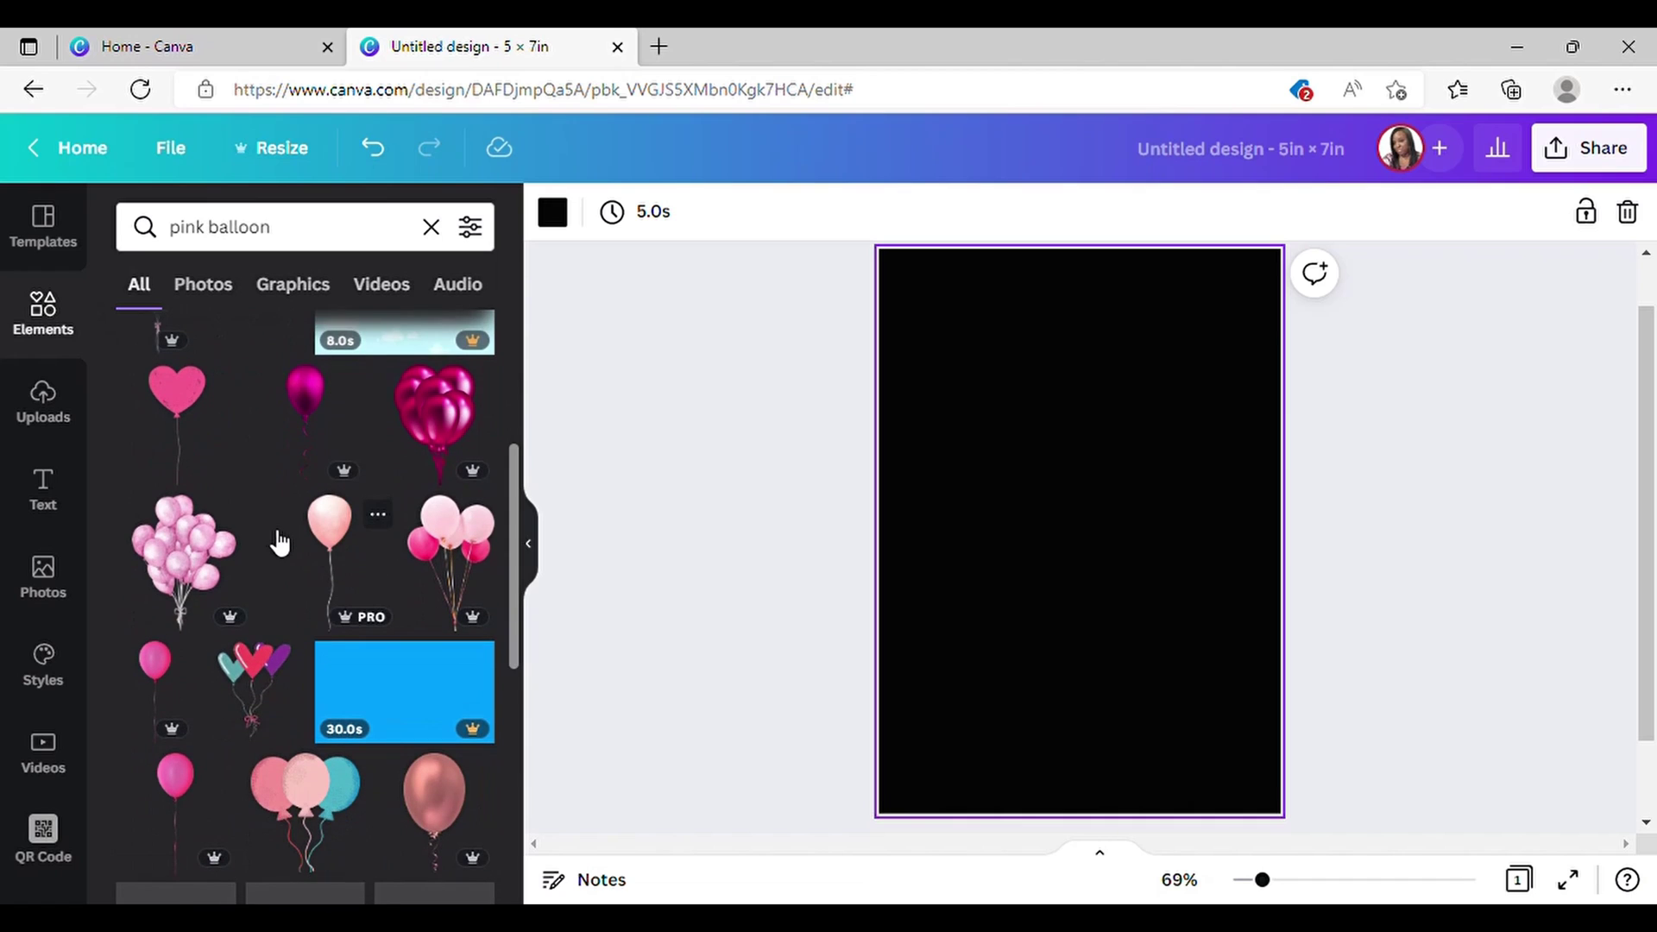
scroll(400, 597, "down", 4)
scroll(403, 609, "down", 8)
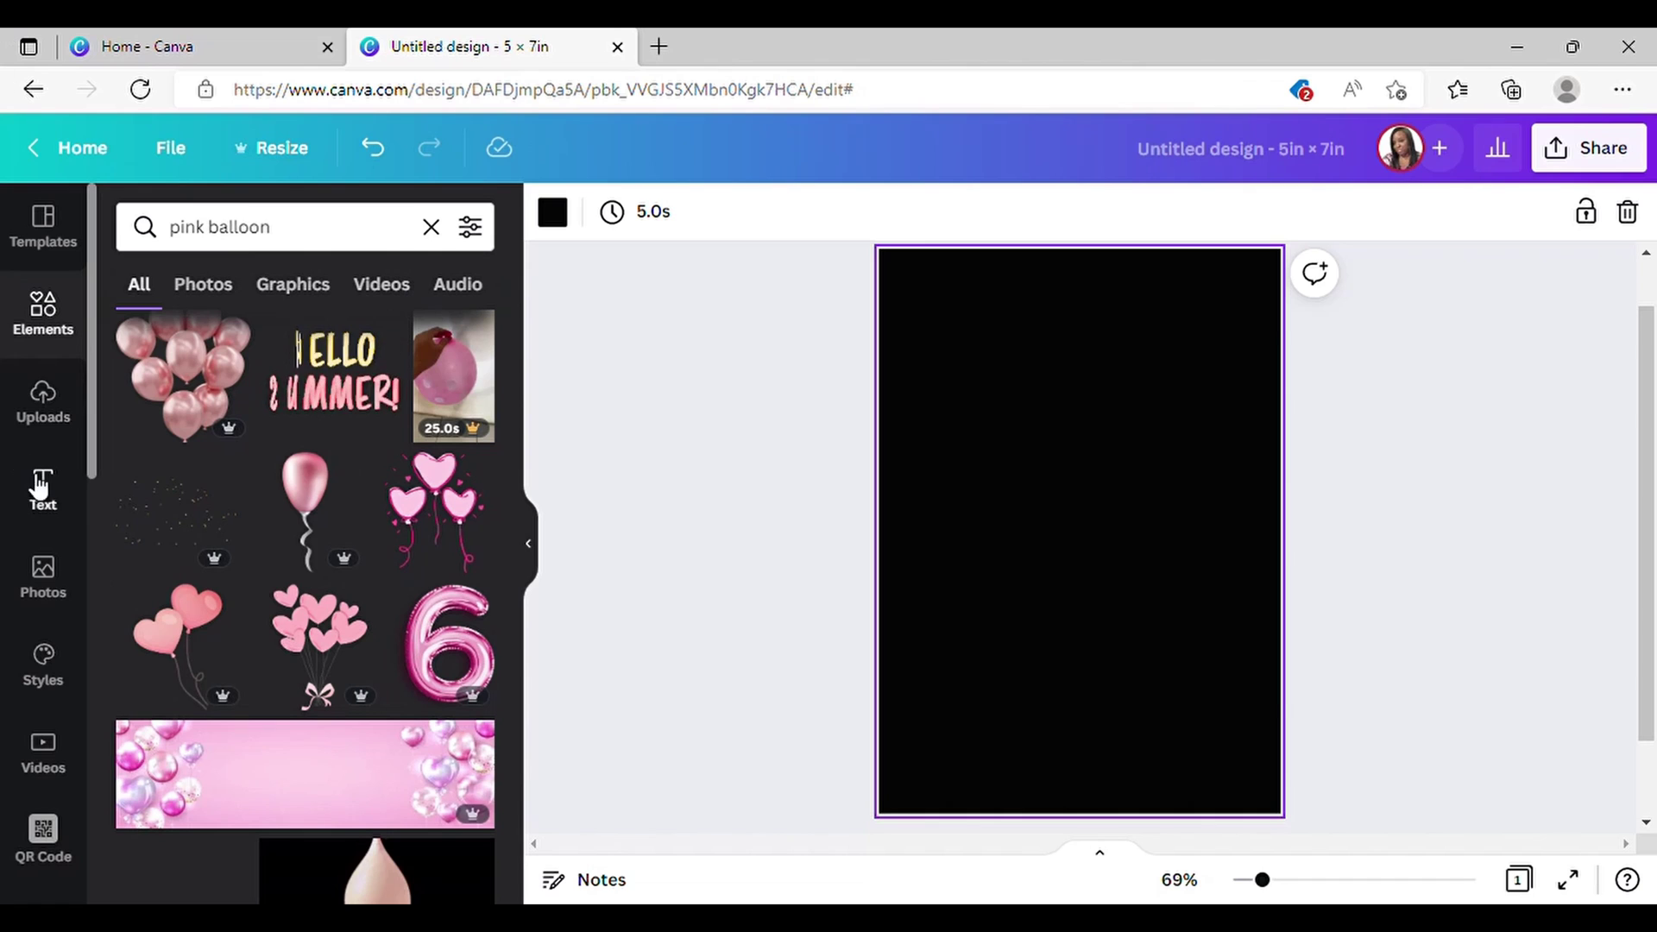
scroll(359, 553, "down", 8)
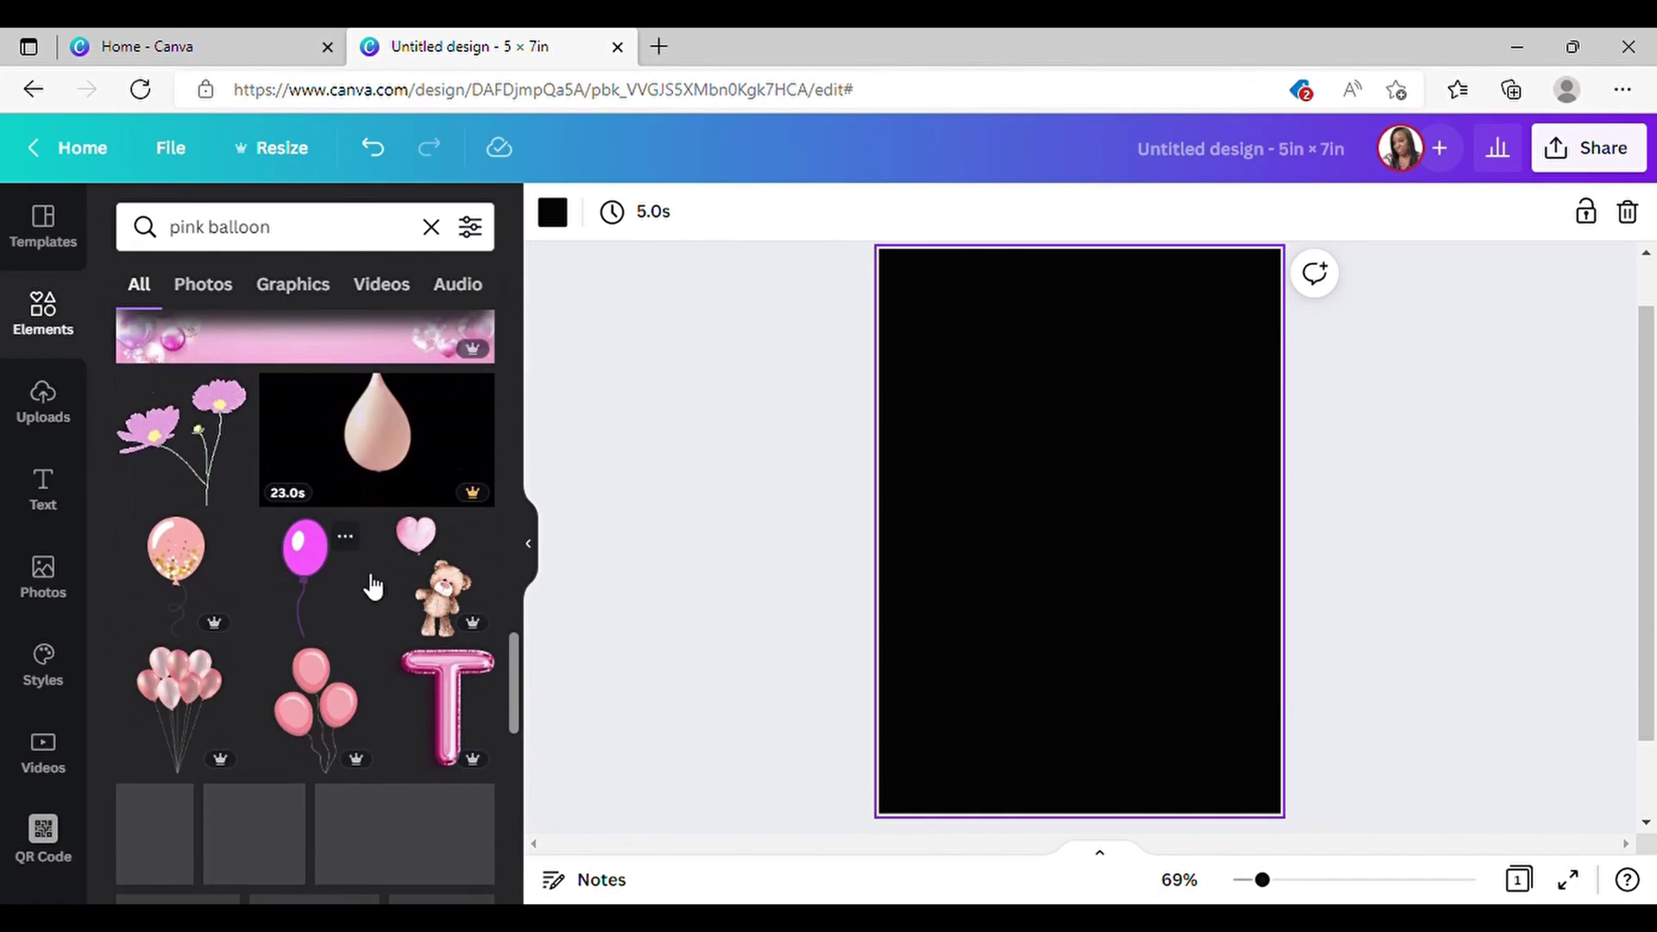
scroll(337, 526, "down", 10)
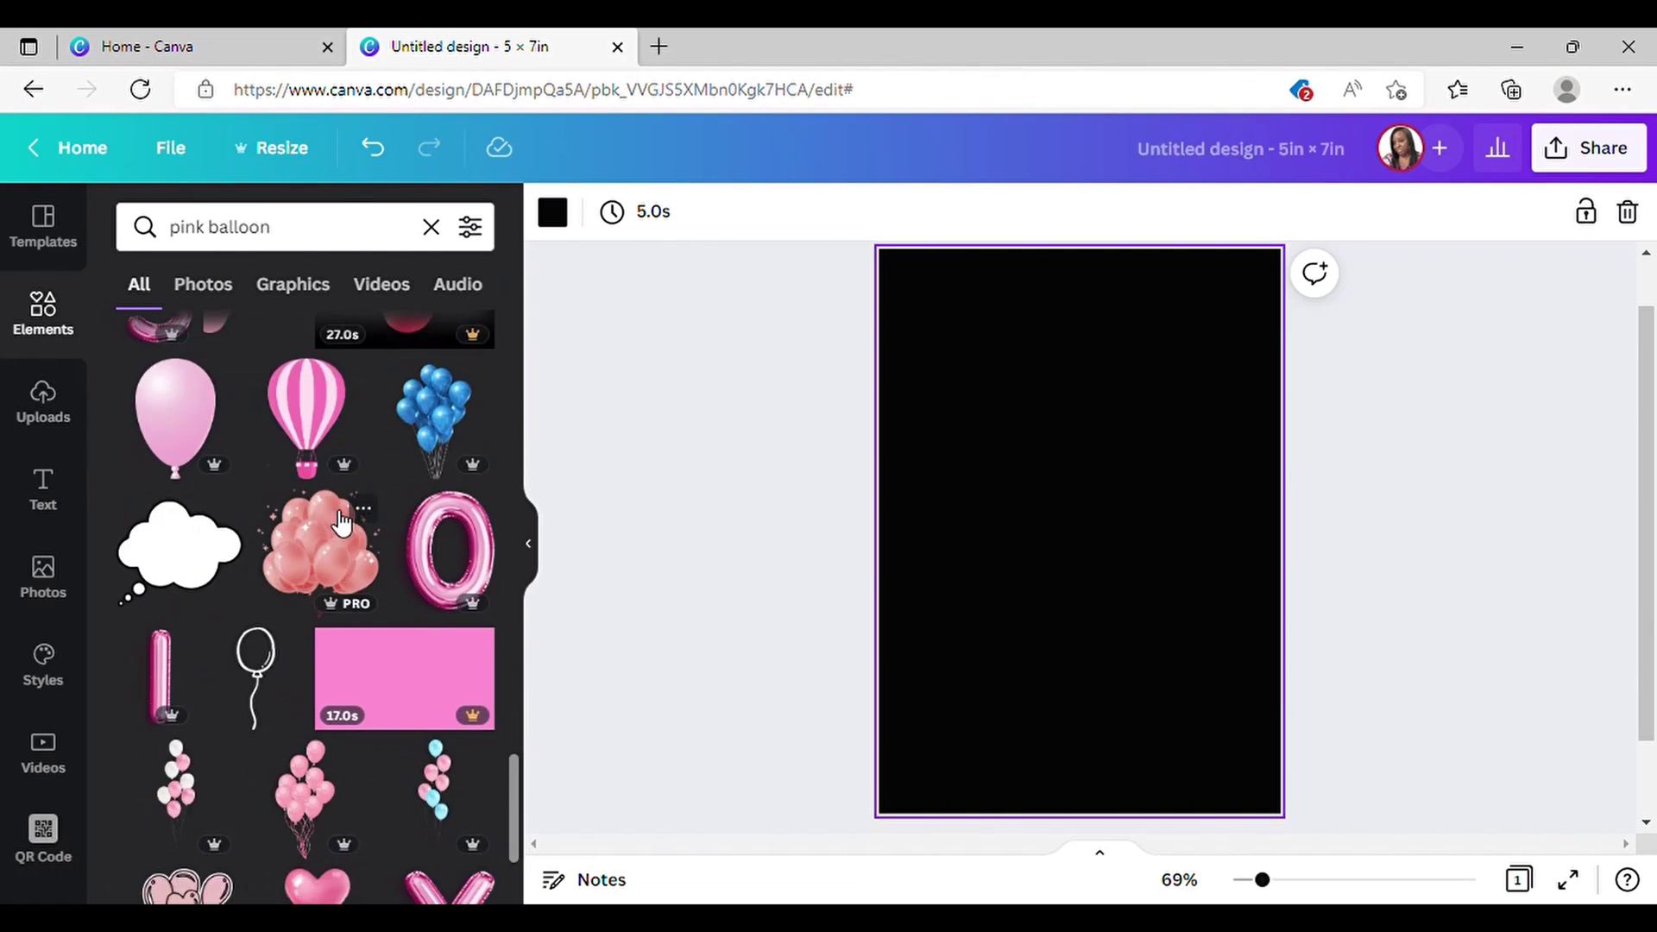
scroll(347, 554, "down", 7)
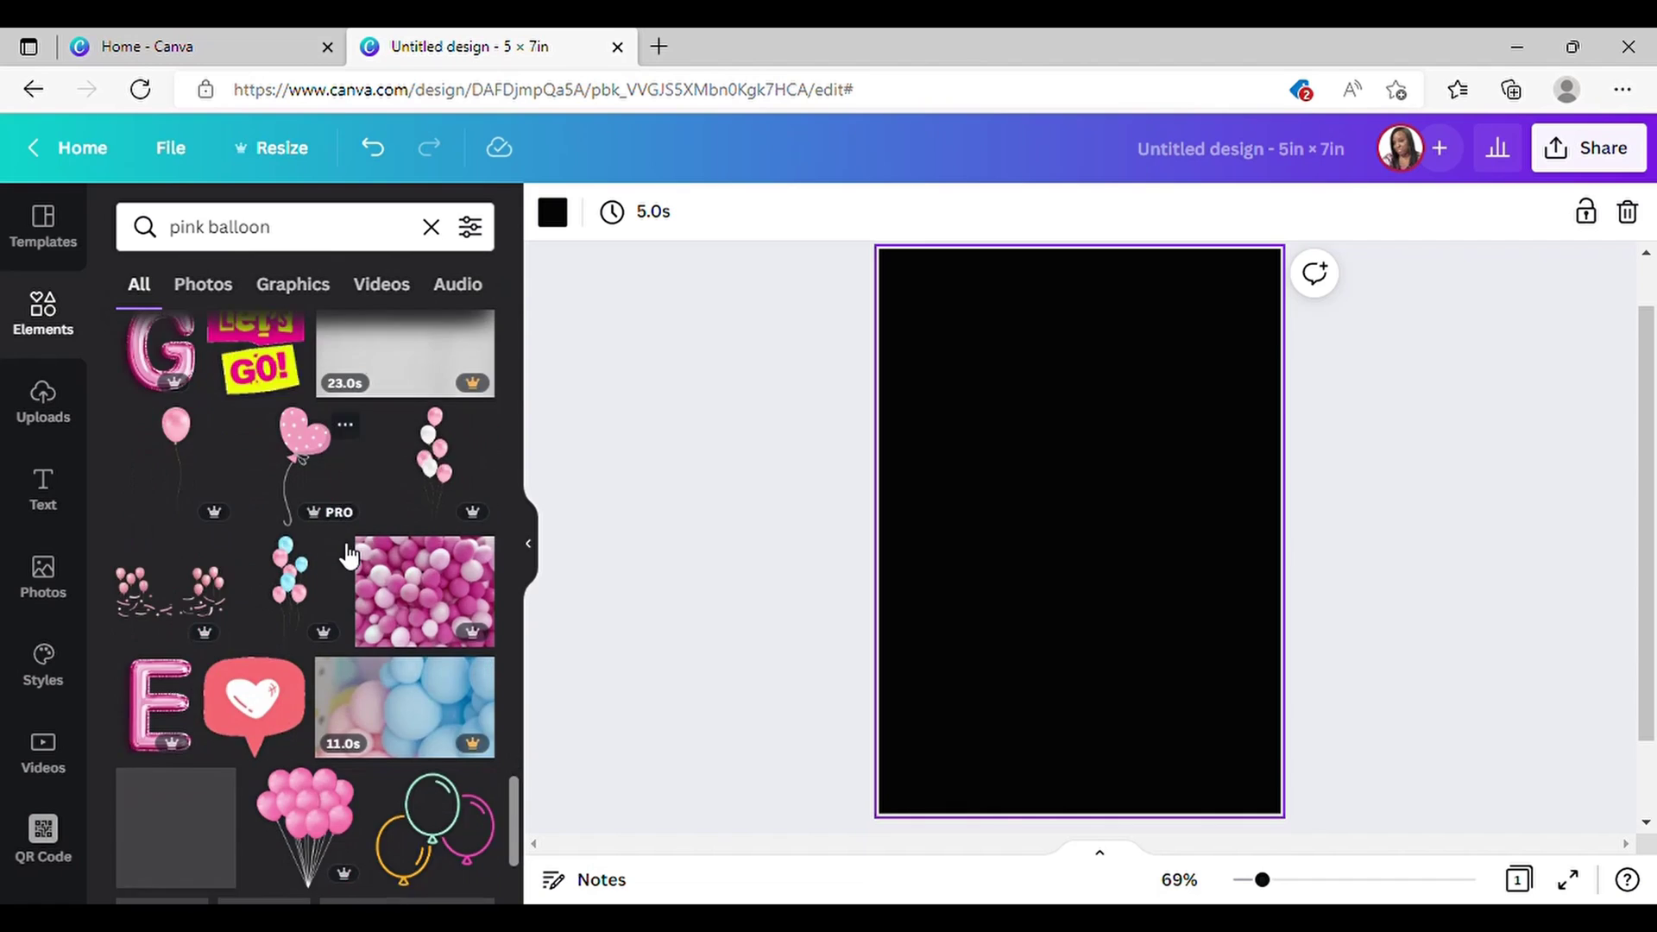
scroll(349, 556, "down", 9)
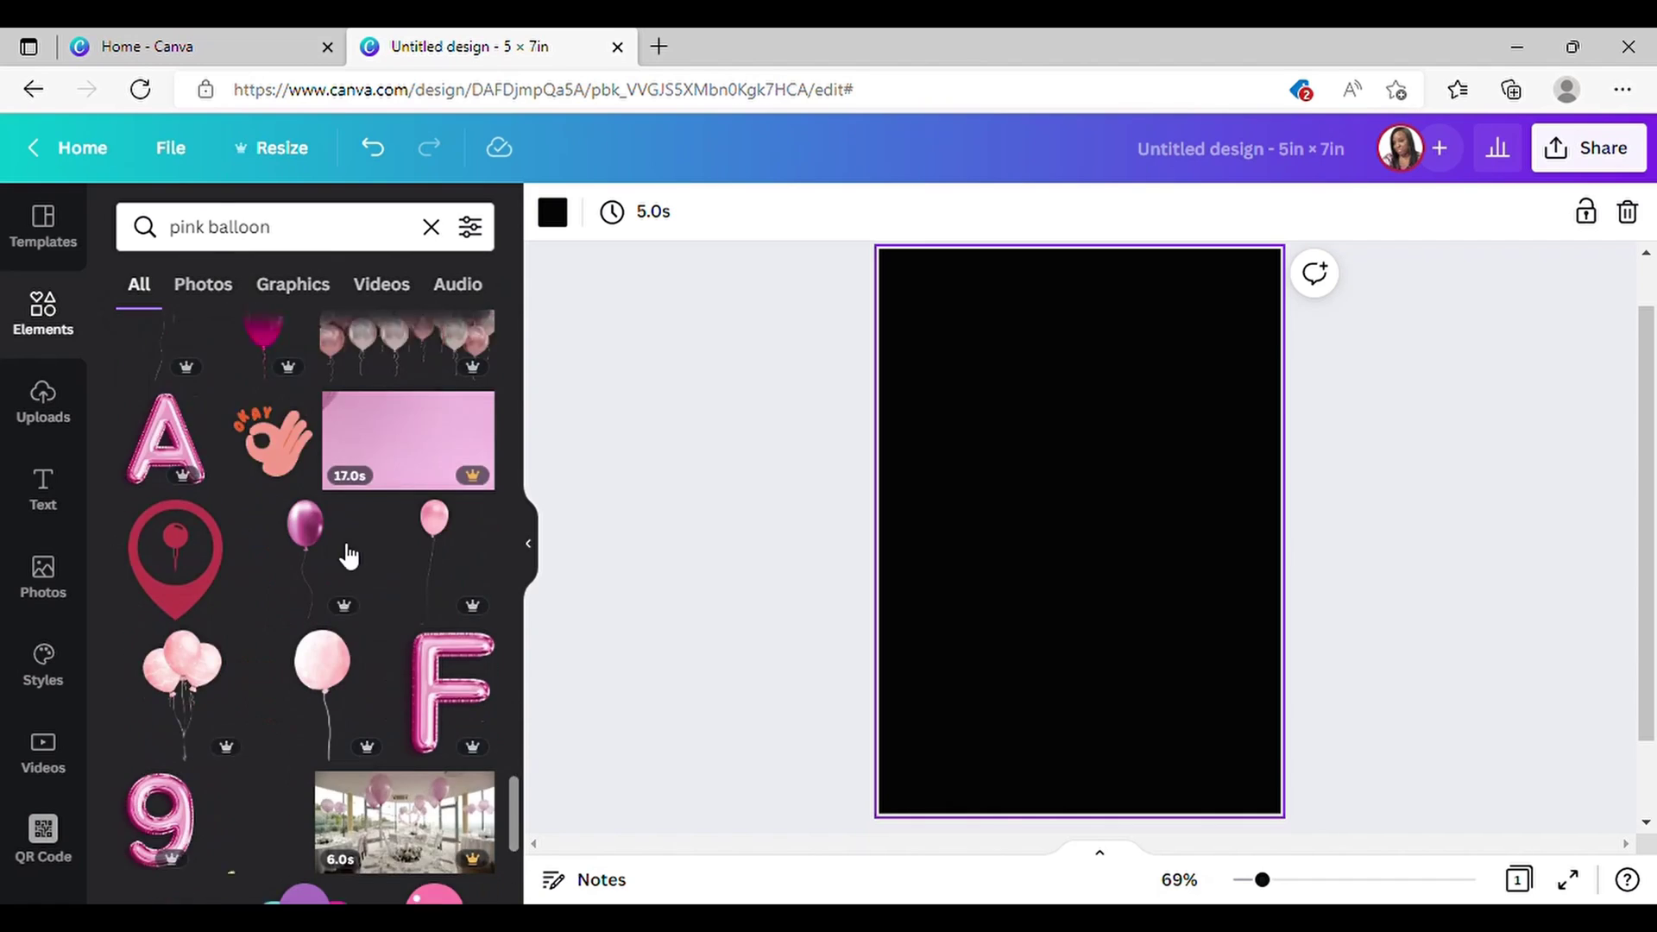
scroll(345, 552, "down", 6)
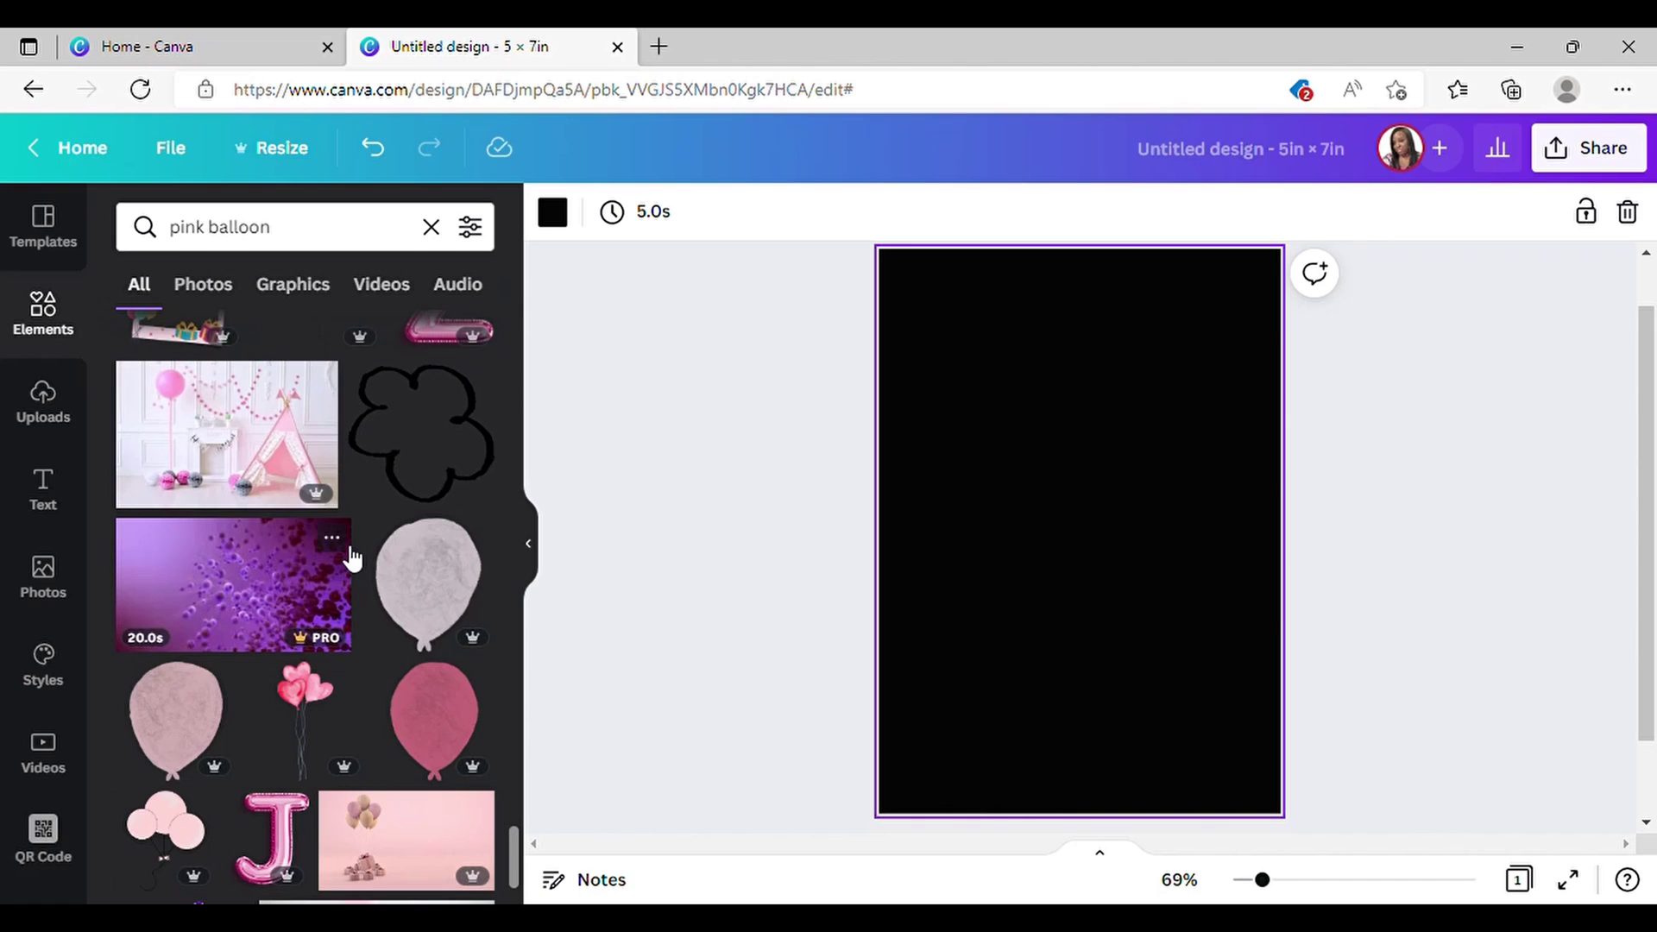
scroll(359, 574, "down", 6)
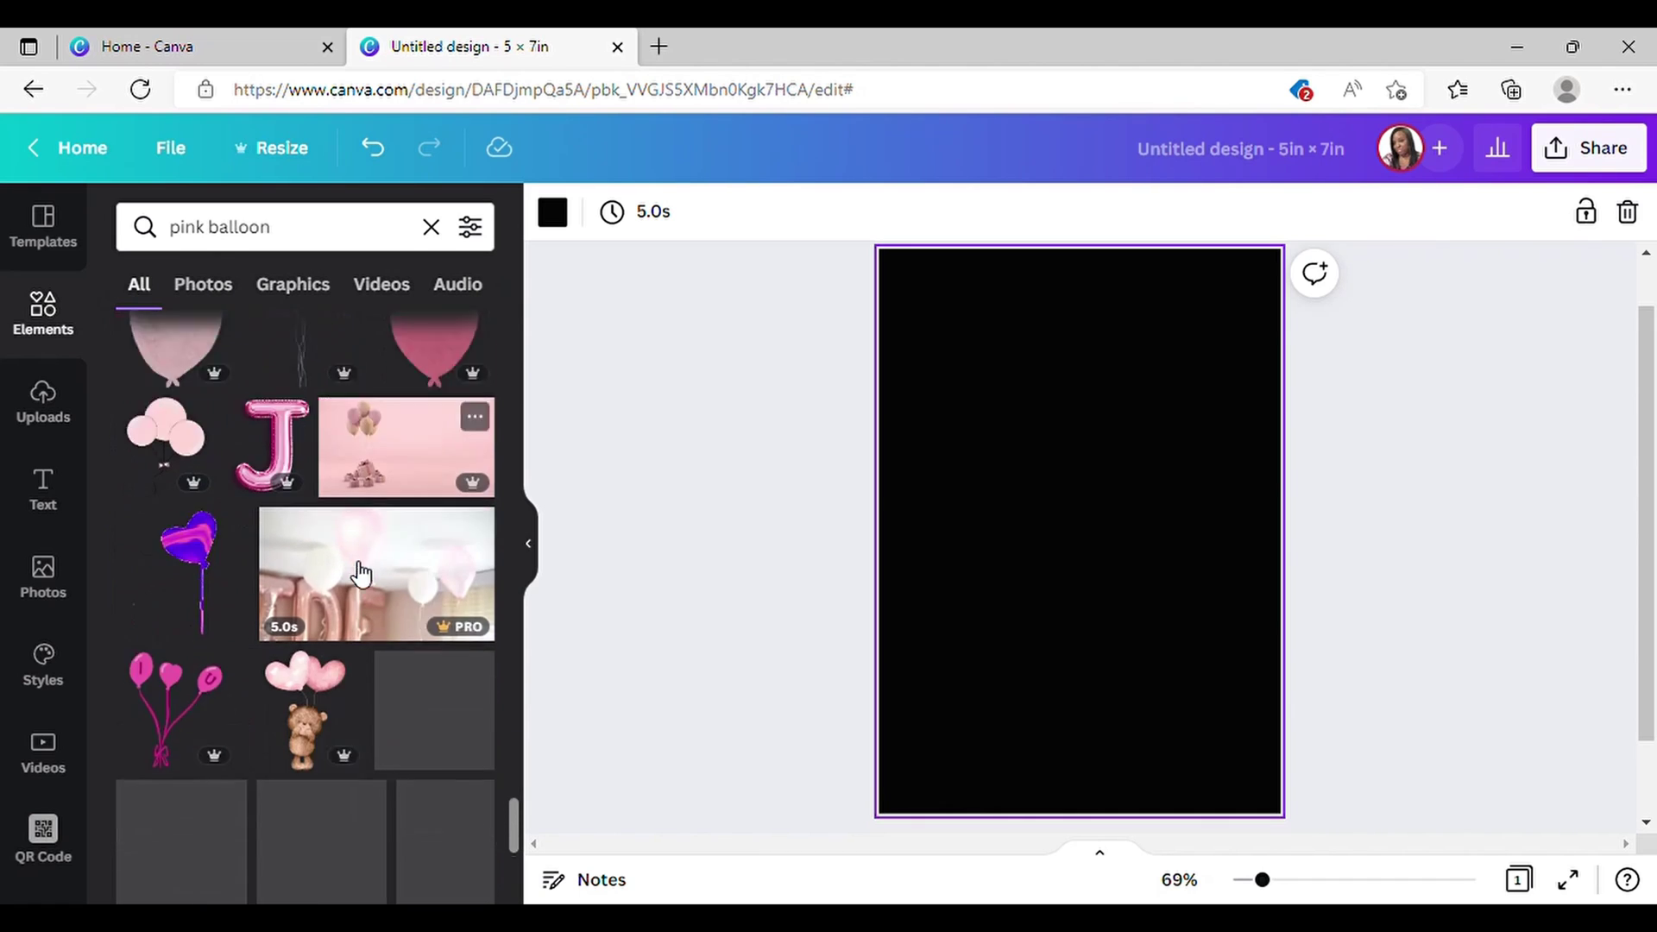
scroll(335, 565, "up", 5)
scroll(340, 543, "up", 10)
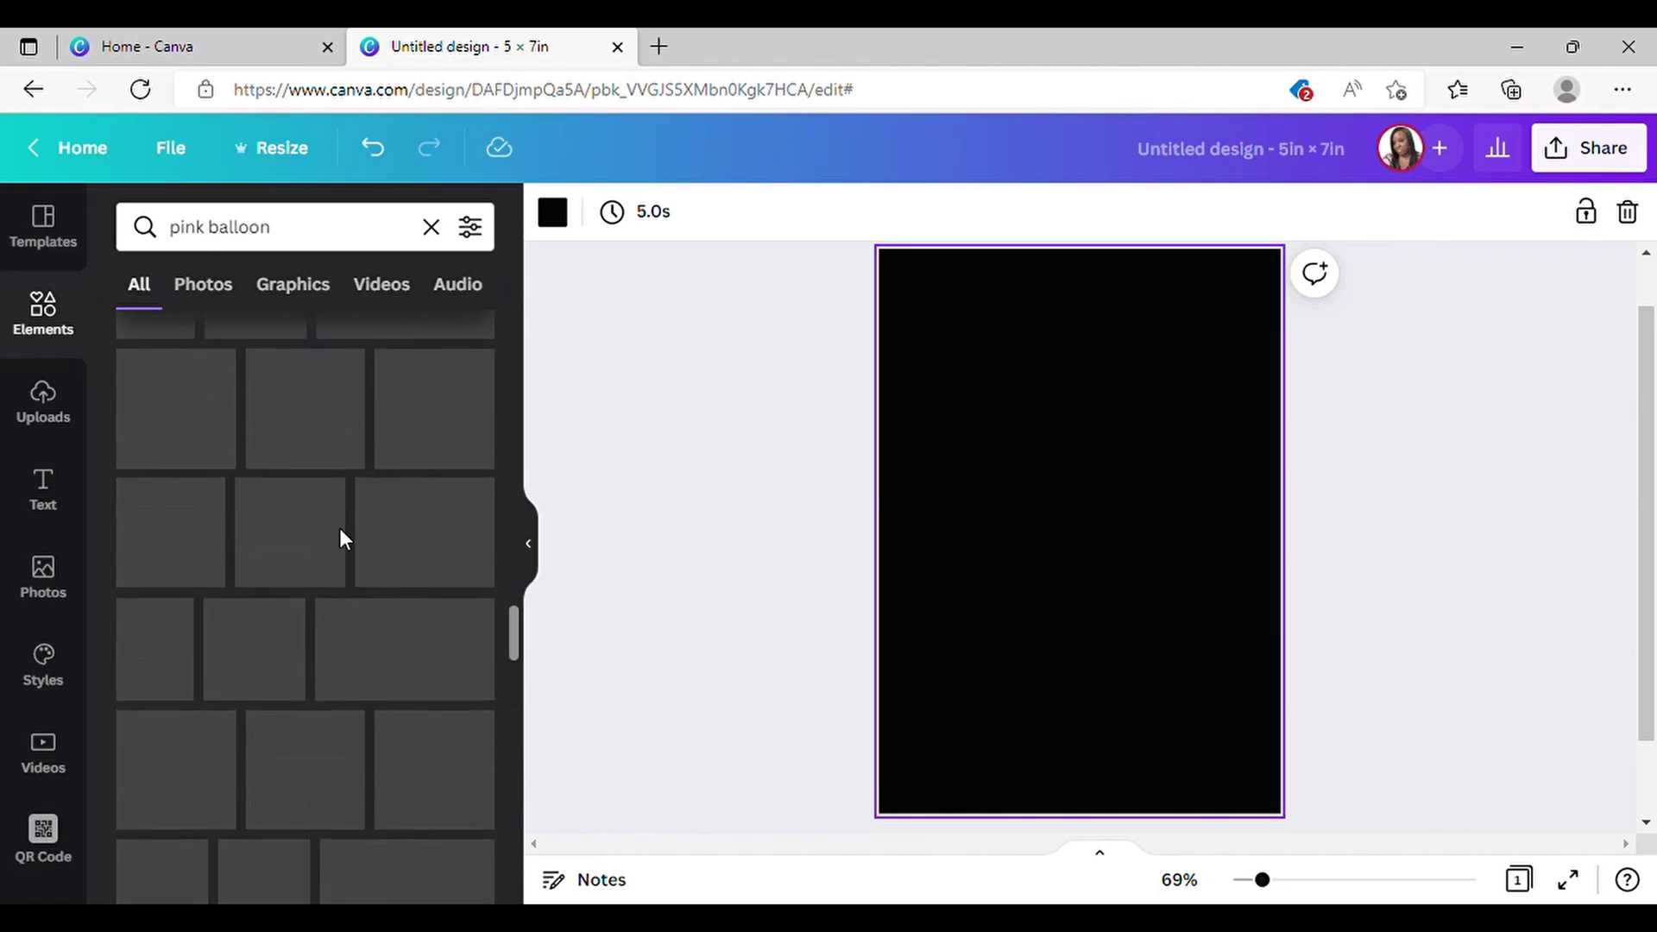
scroll(342, 523, "up", 4)
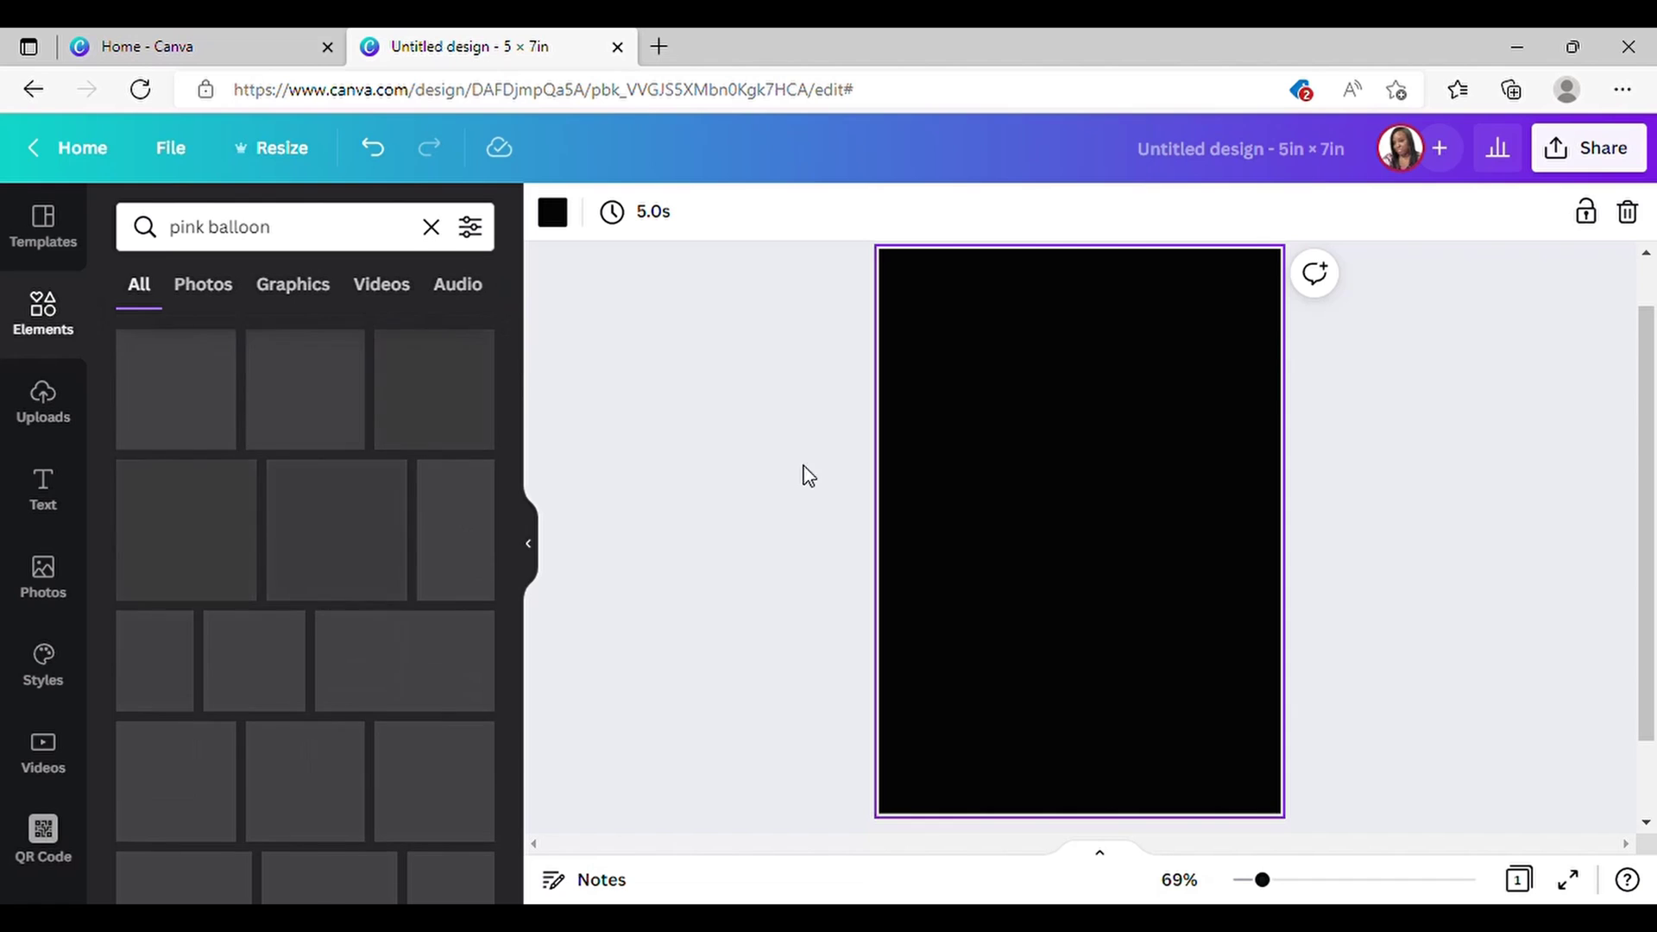
Step: Add a shiny pink balloon, shrink it, tilt it anticlockwise and place it top-left
left_click(188, 373)
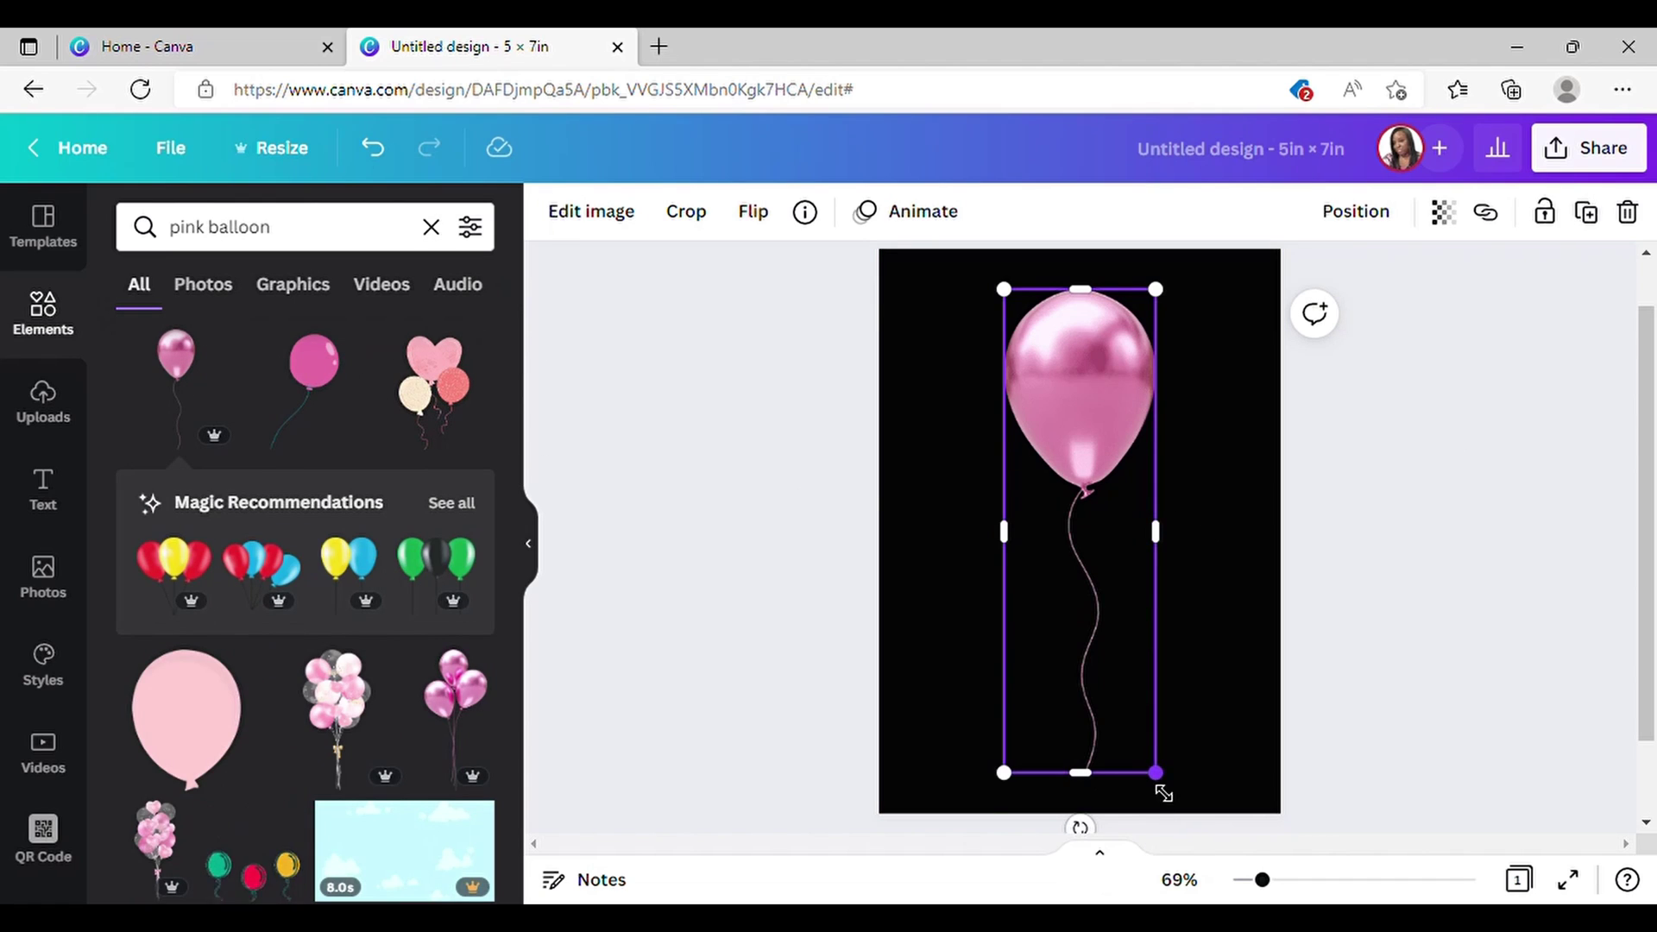
left_click_drag(1133, 755, 1054, 636)
left_click_drag(1061, 355, 936, 327)
mouse_move(919, 619)
left_mouse_down()
mouse_move(888, 639)
mouse_move(901, 636)
left_mouse_up()
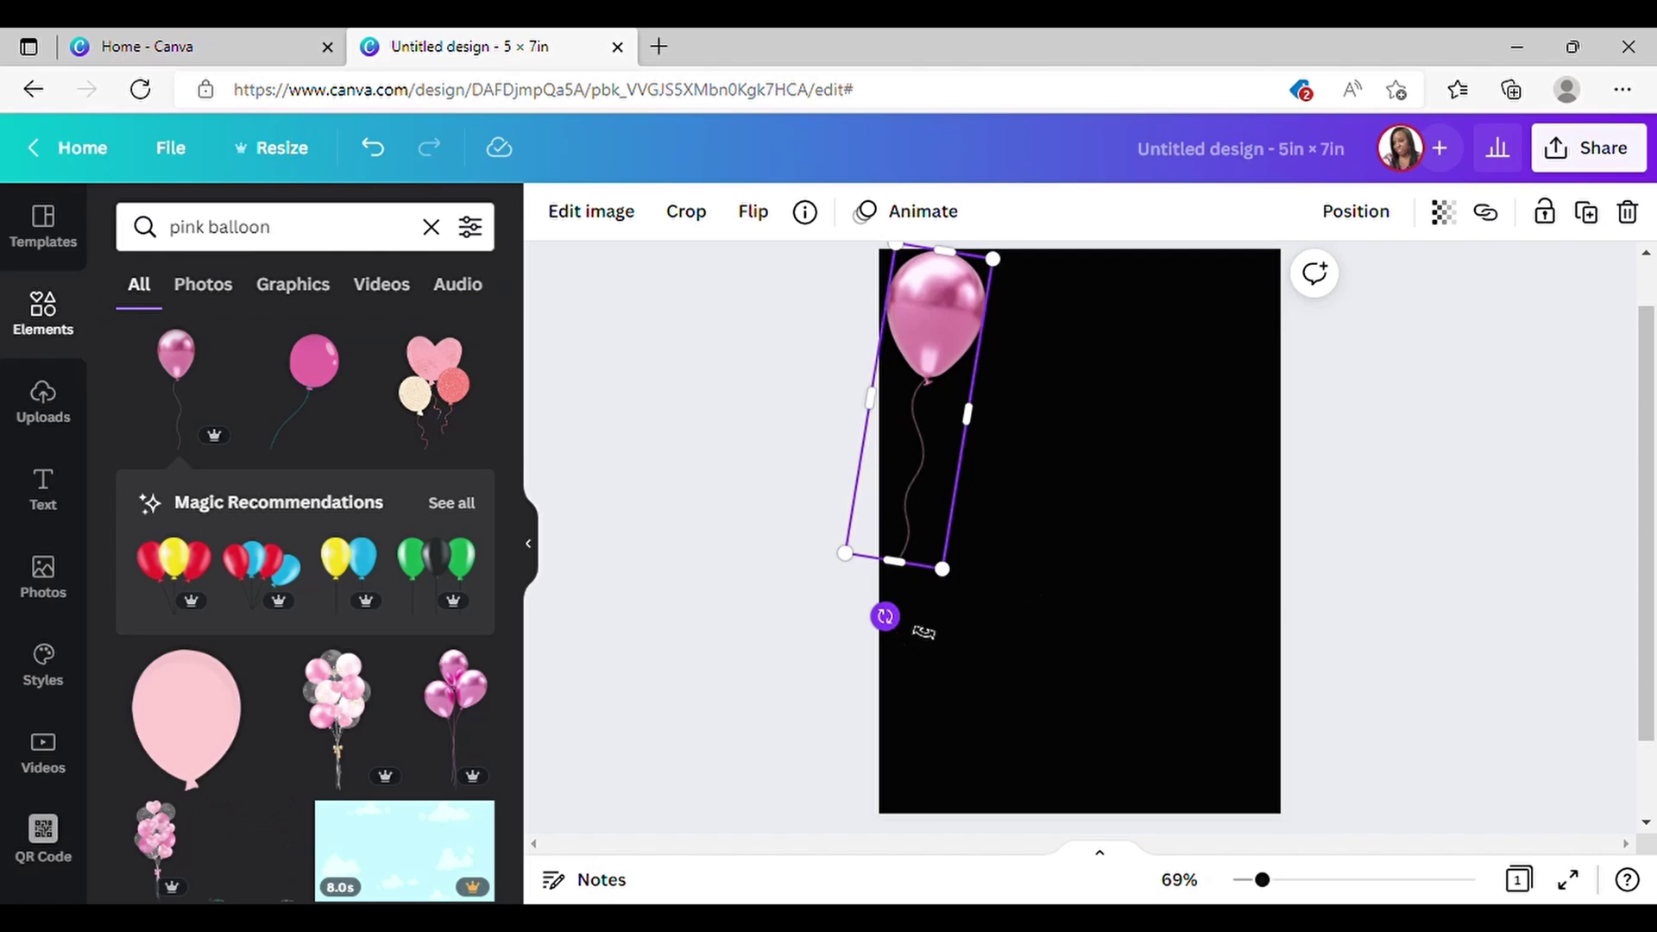
mouse_move(930, 307)
left_mouse_down()
mouse_move(906, 281)
mouse_move(911, 295)
left_mouse_up()
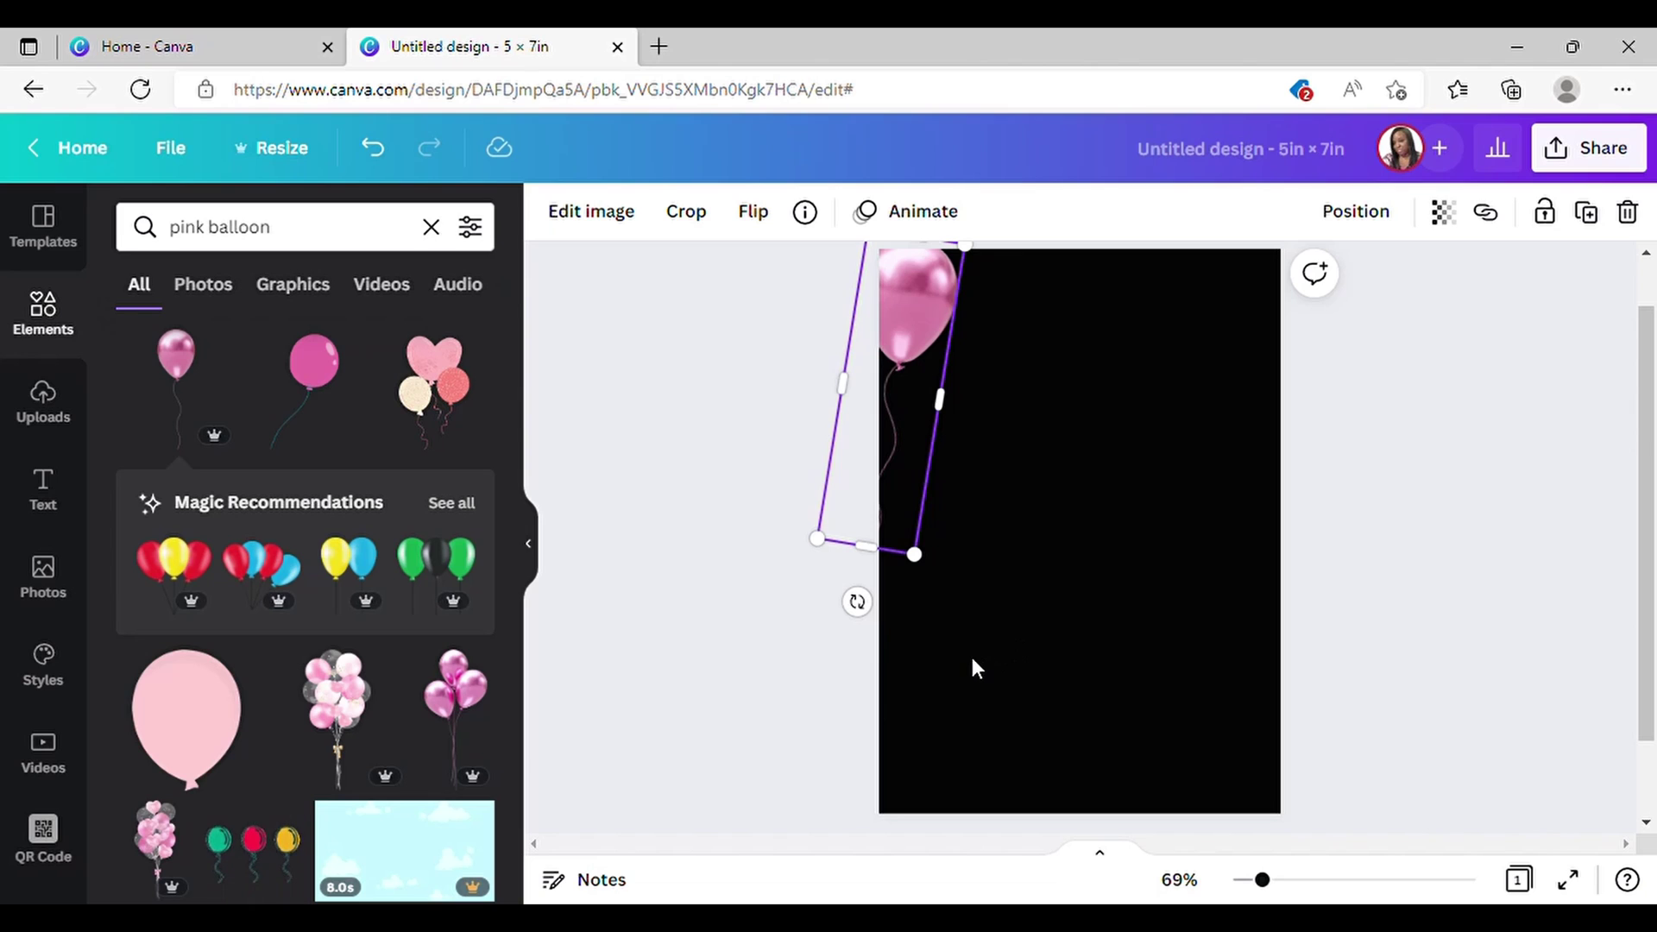
mouse_move(857, 602)
left_mouse_down()
mouse_move(851, 622)
mouse_move(830, 595)
left_mouse_up()
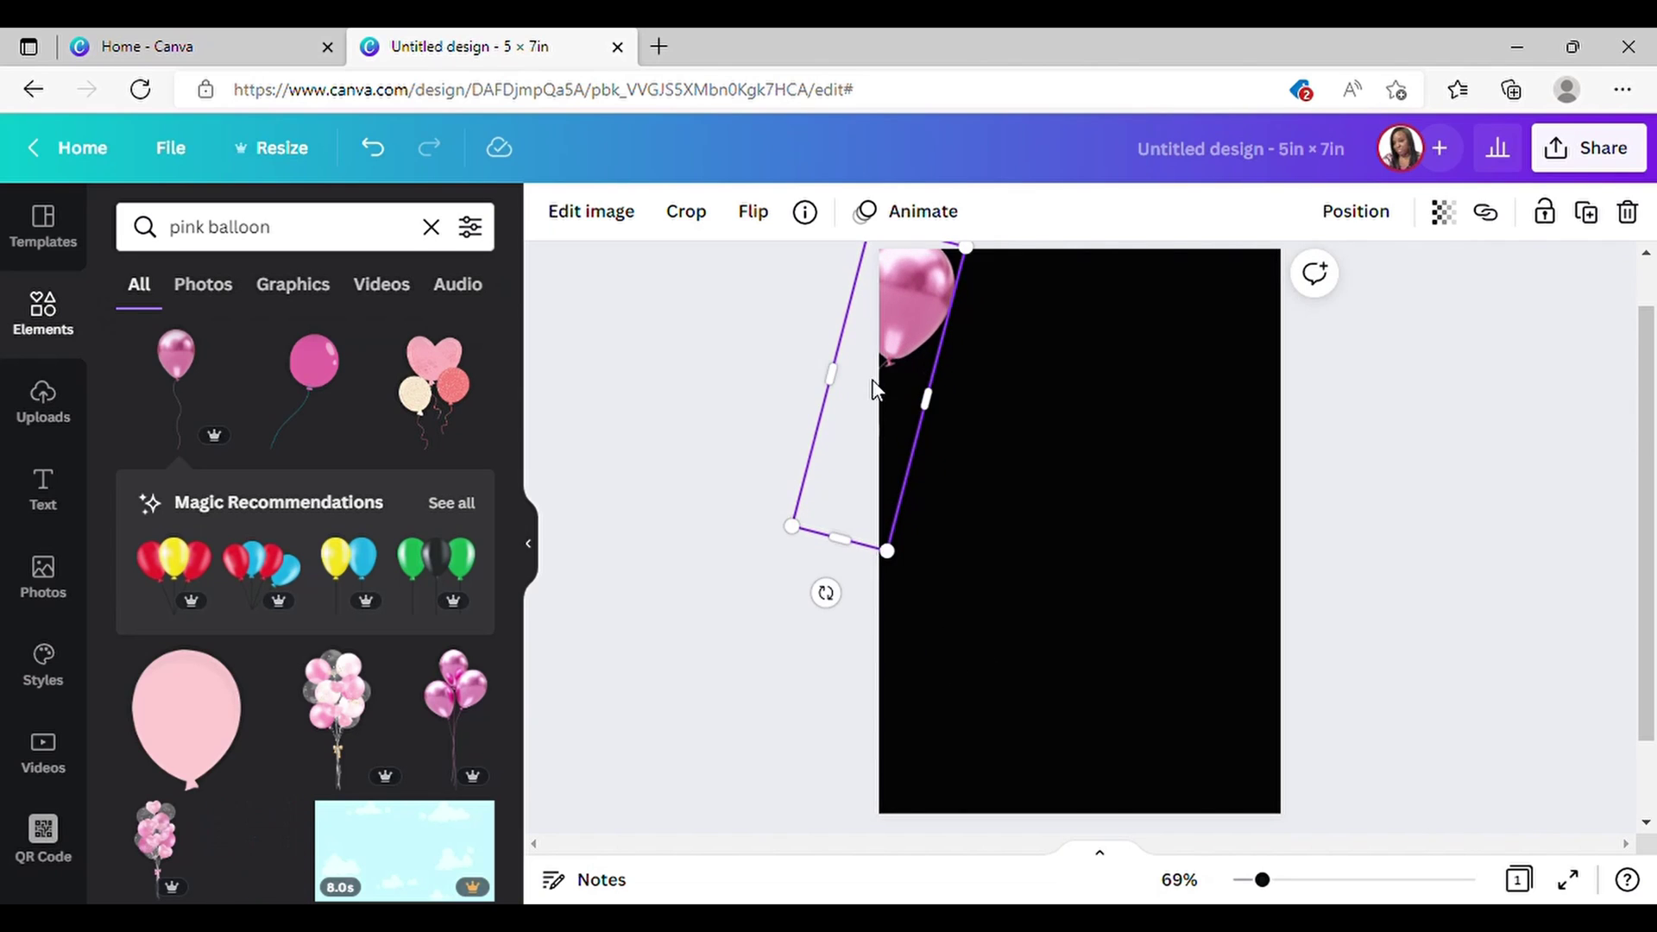
Step: Duplicate the balloon twice and arrange the tilted copies around the top-left corner
left_click(1597, 230)
left_click_drag(921, 357, 871, 433)
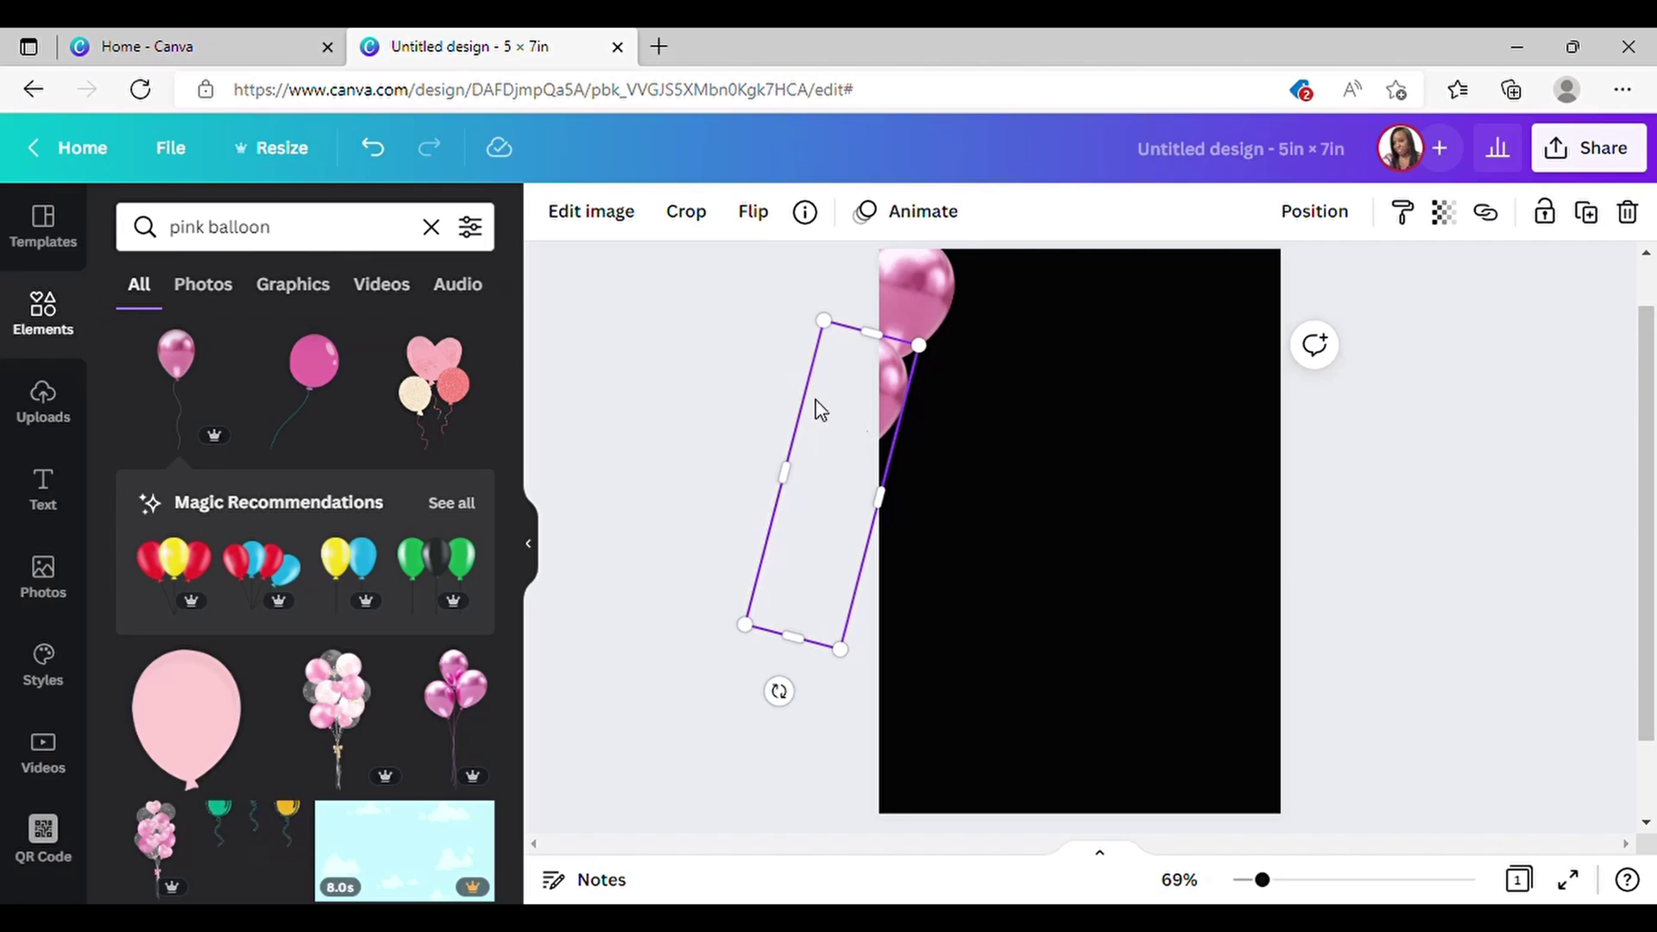
left_click(1586, 212)
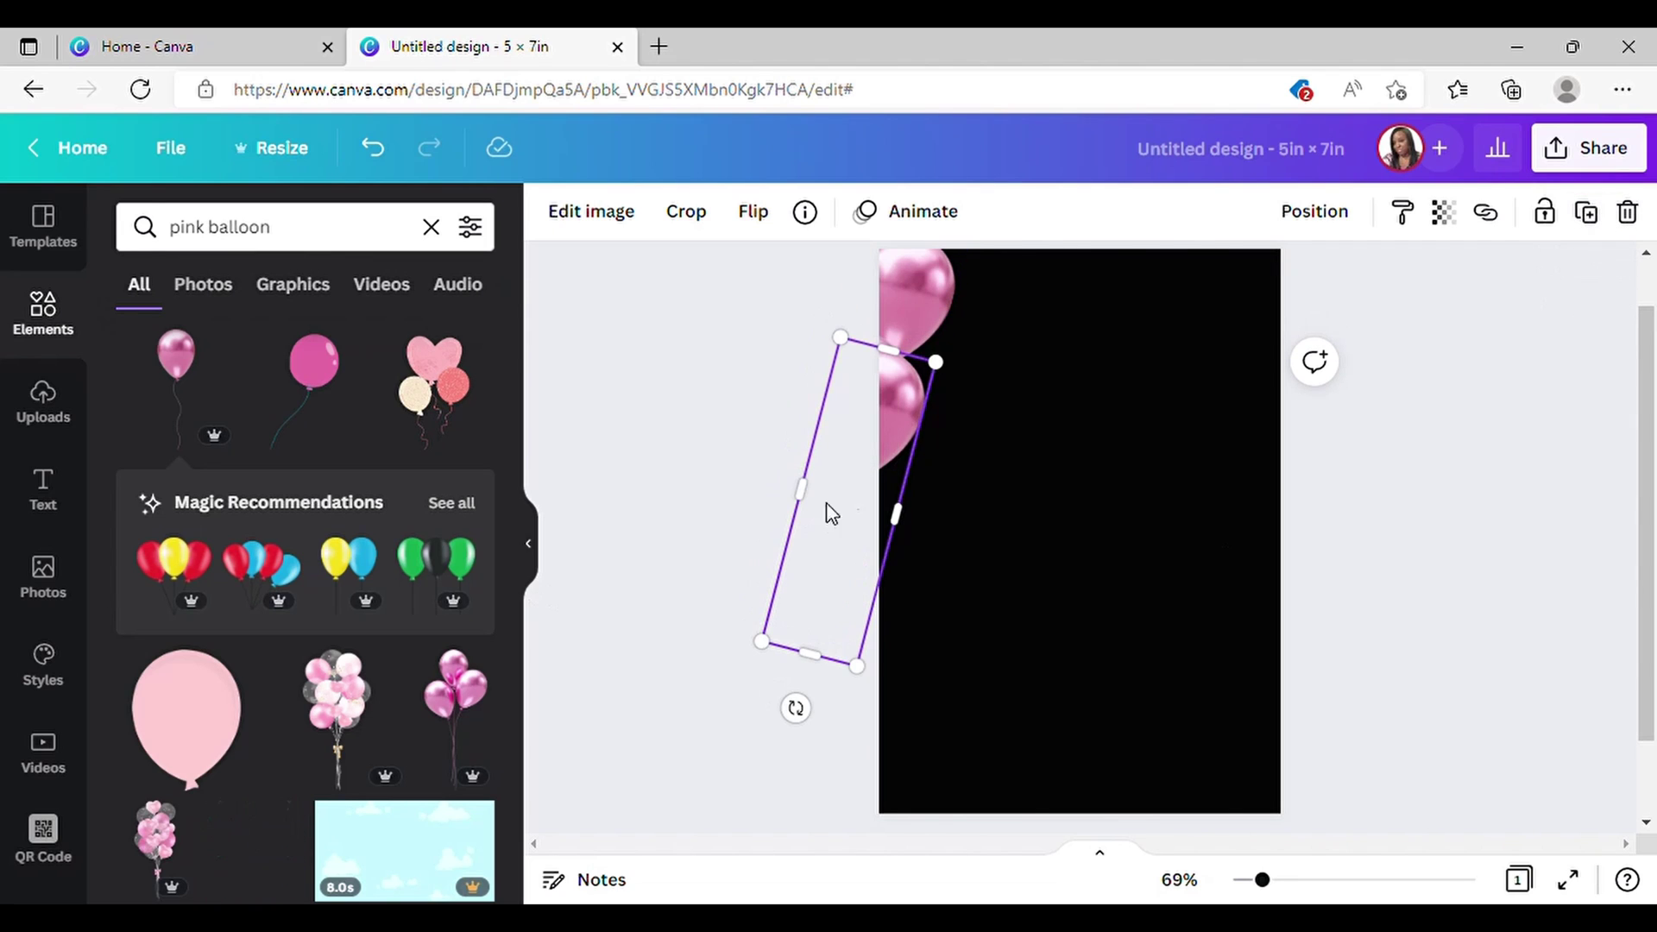
left_click_drag(906, 423, 975, 364)
left_click_drag(865, 650, 819, 649)
mouse_move(992, 392)
left_mouse_down()
mouse_move(980, 410)
mouse_move(959, 380)
mouse_move(966, 394)
left_mouse_up()
mouse_move(809, 651)
left_mouse_down()
mouse_move(817, 669)
mouse_move(807, 652)
left_mouse_up()
left_click_drag(954, 422, 955, 429)
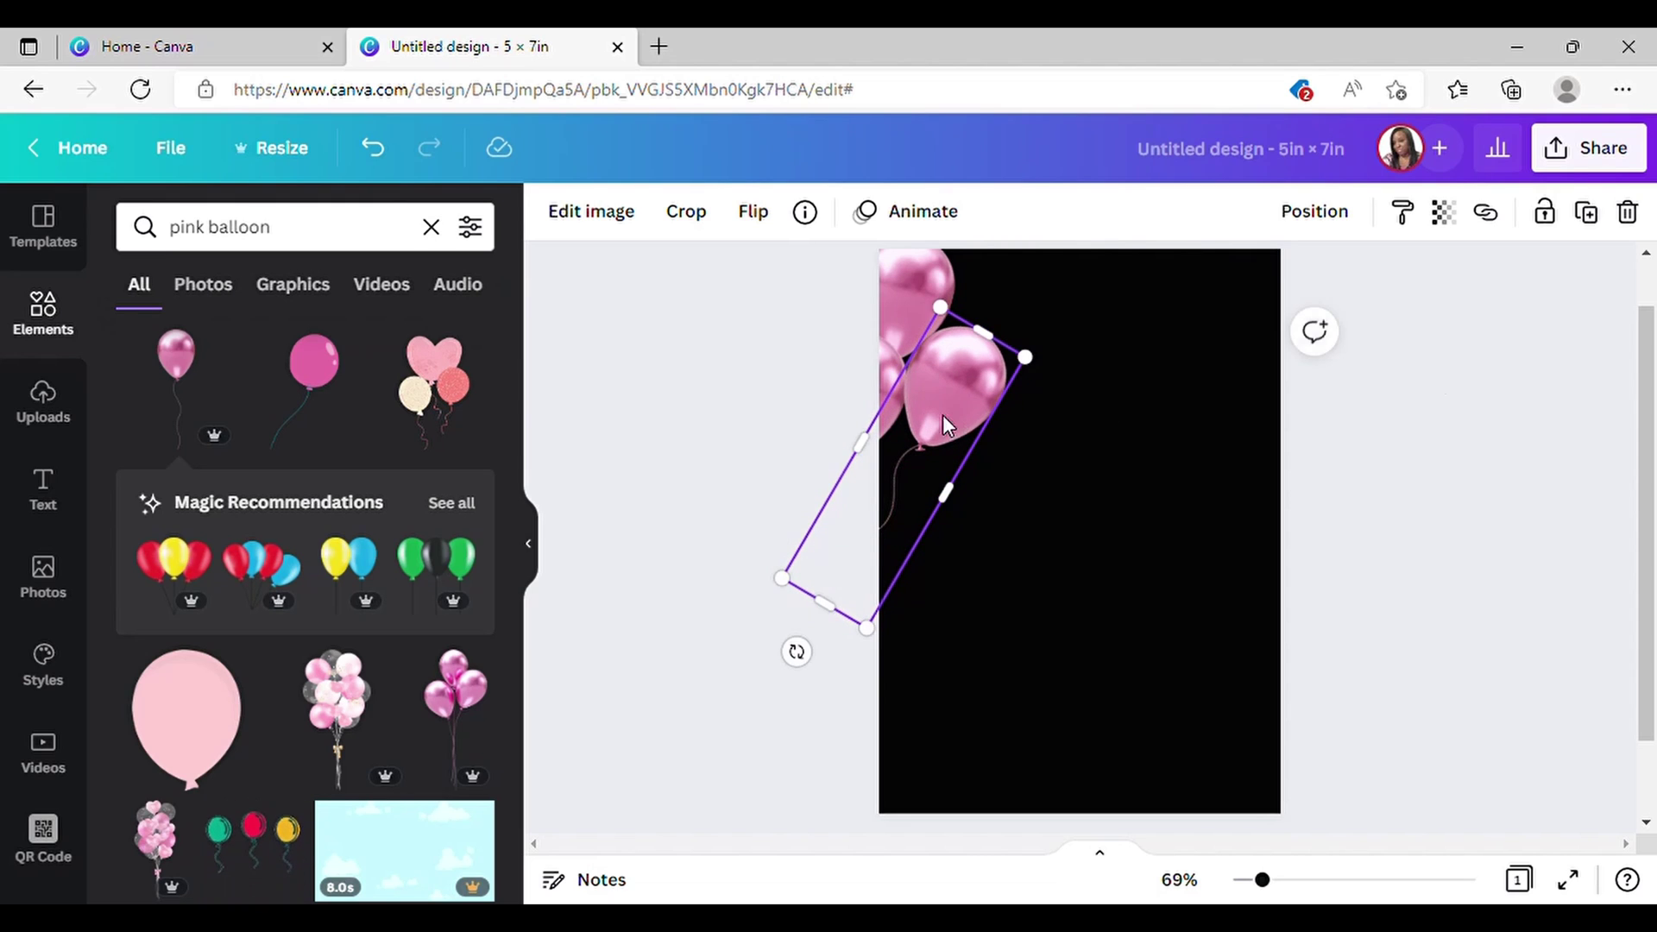
left_click(920, 587)
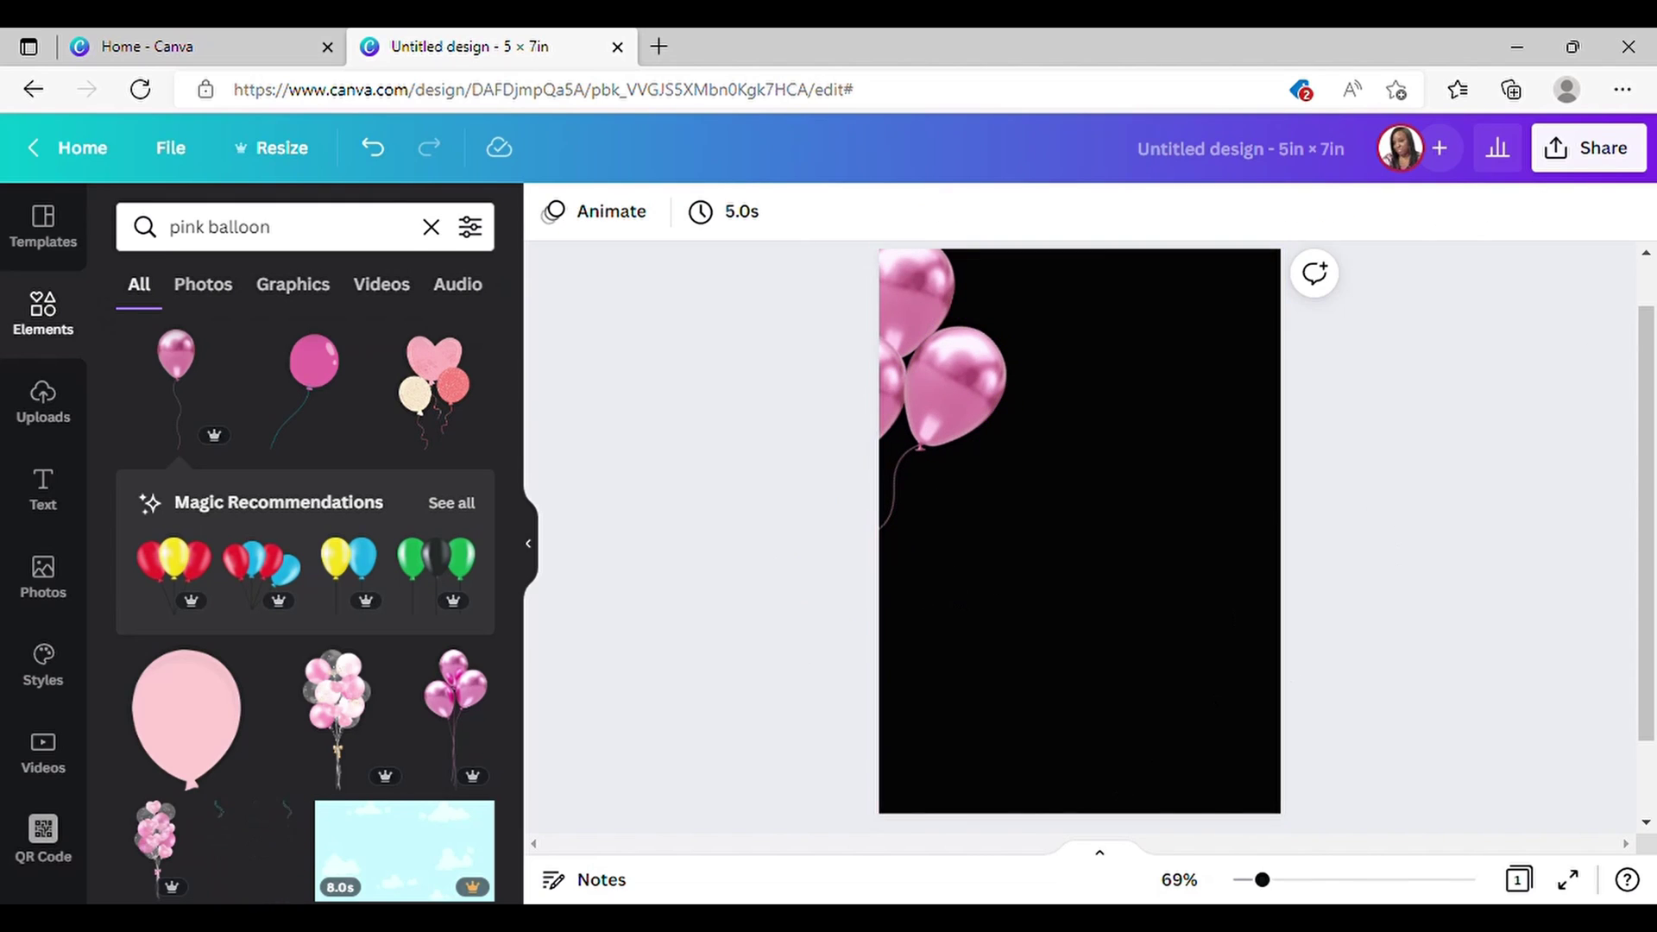
scroll(1377, 621, "down", 1)
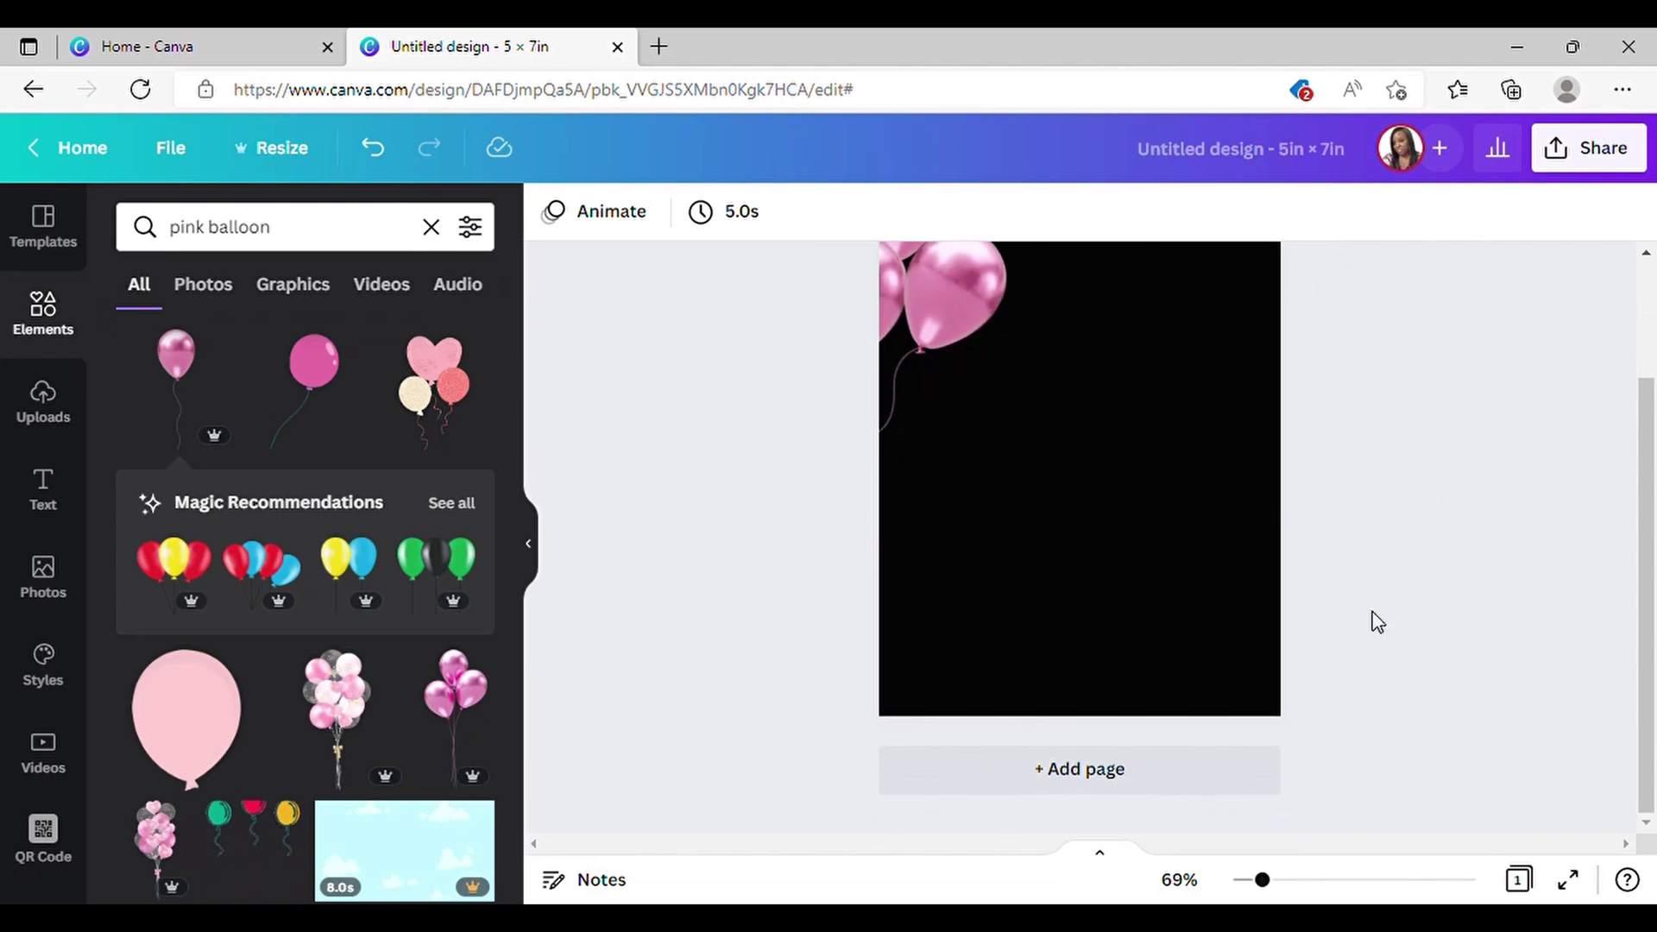
left_click(1085, 799)
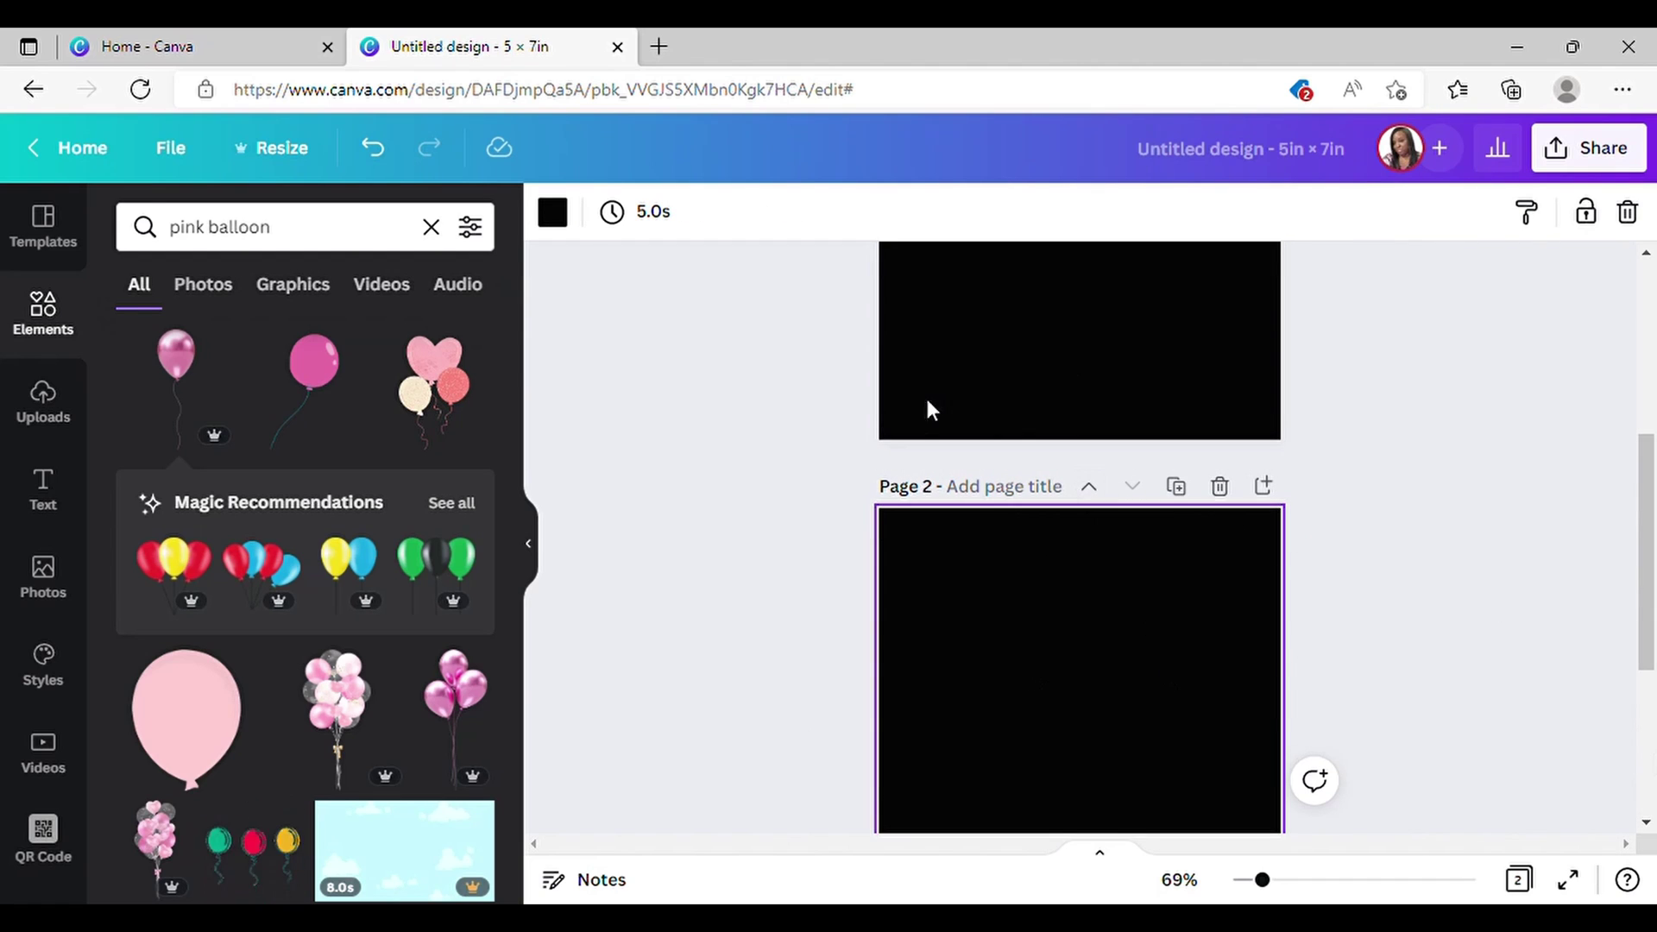
scroll(1036, 438, "up", 3)
left_click(983, 298)
left_click(1032, 597)
scroll(1001, 570, "down", 3)
scroll(1432, 509, "up", 5)
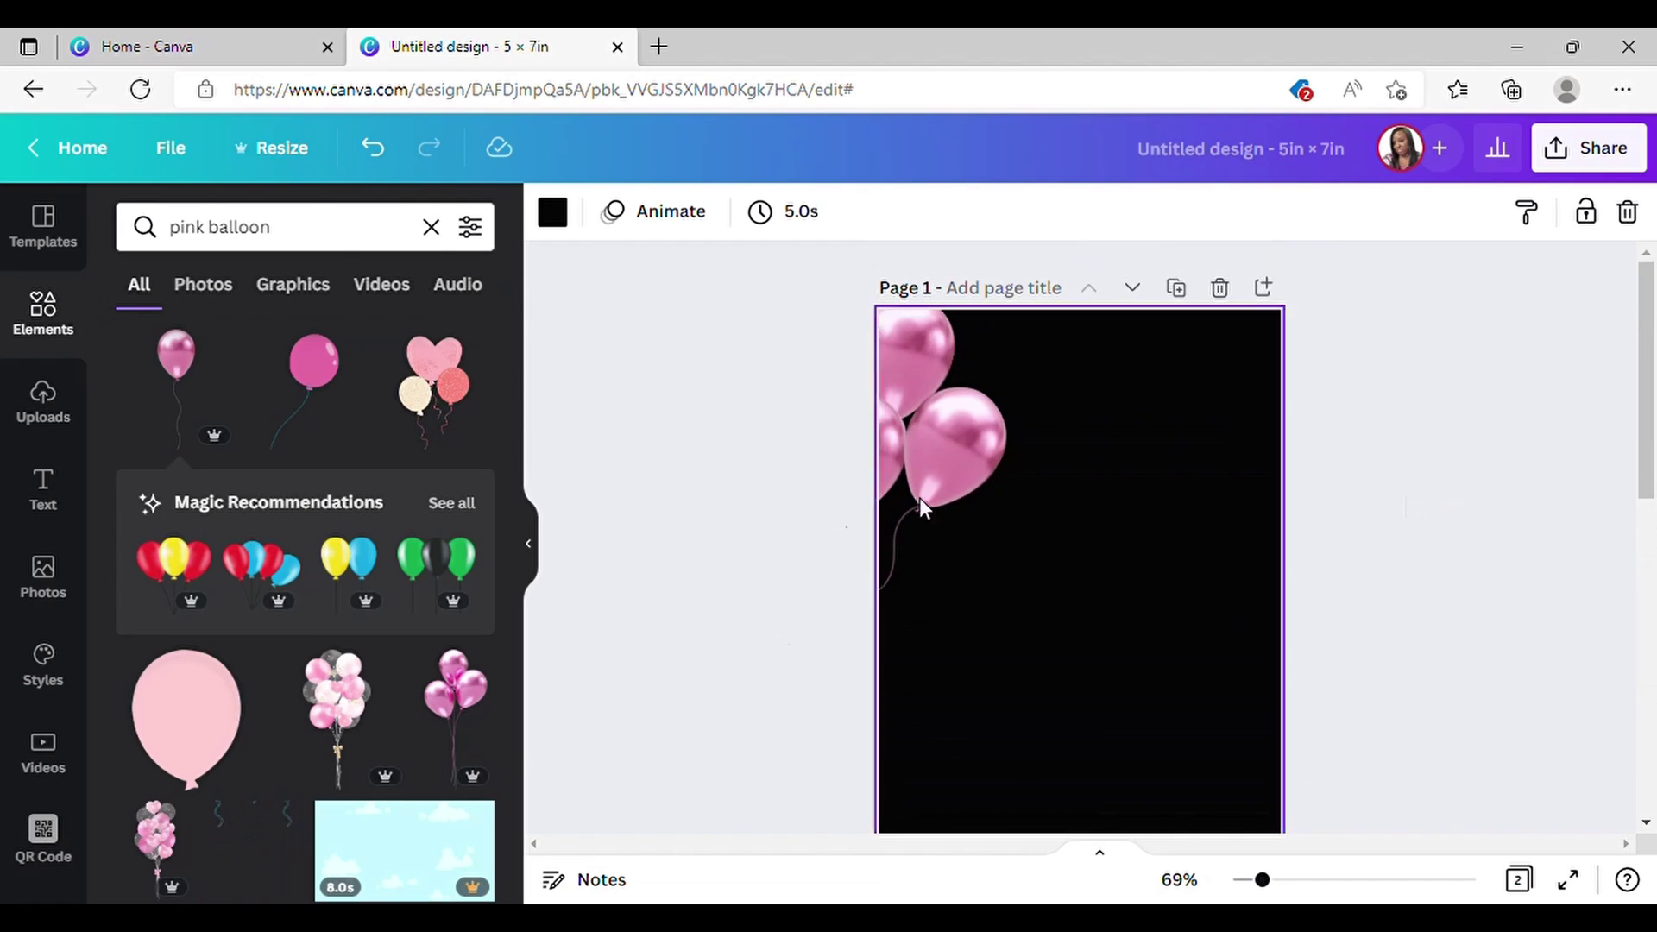
left_click(910, 358)
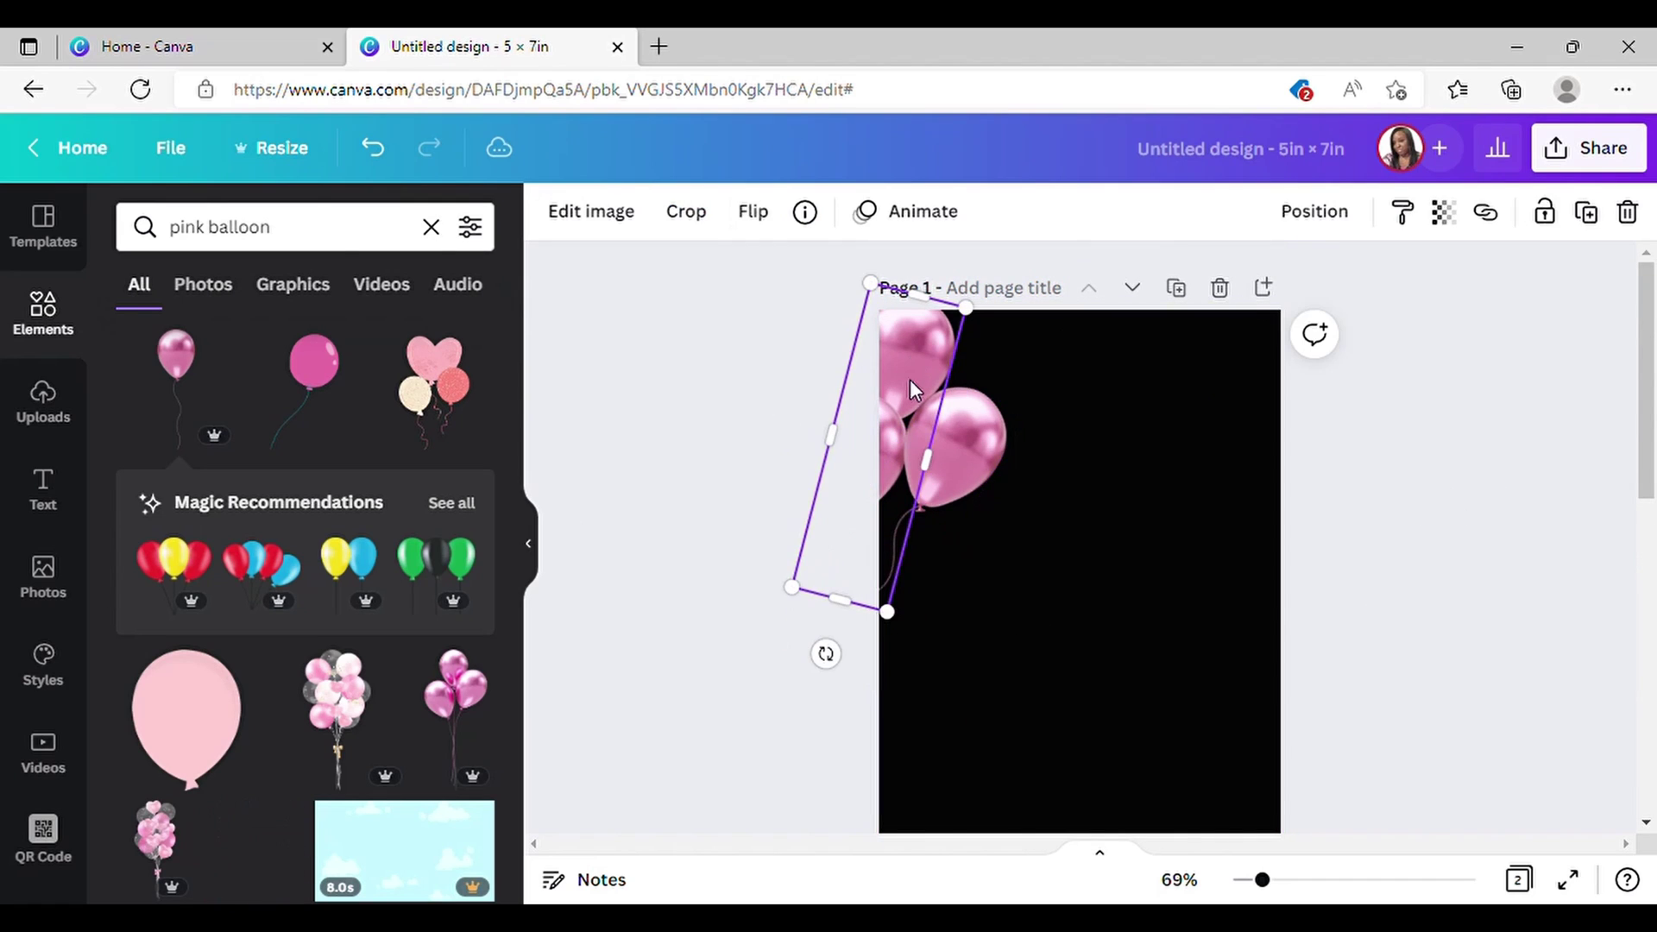
right_click(898, 380)
left_click(1015, 349)
left_click(930, 354)
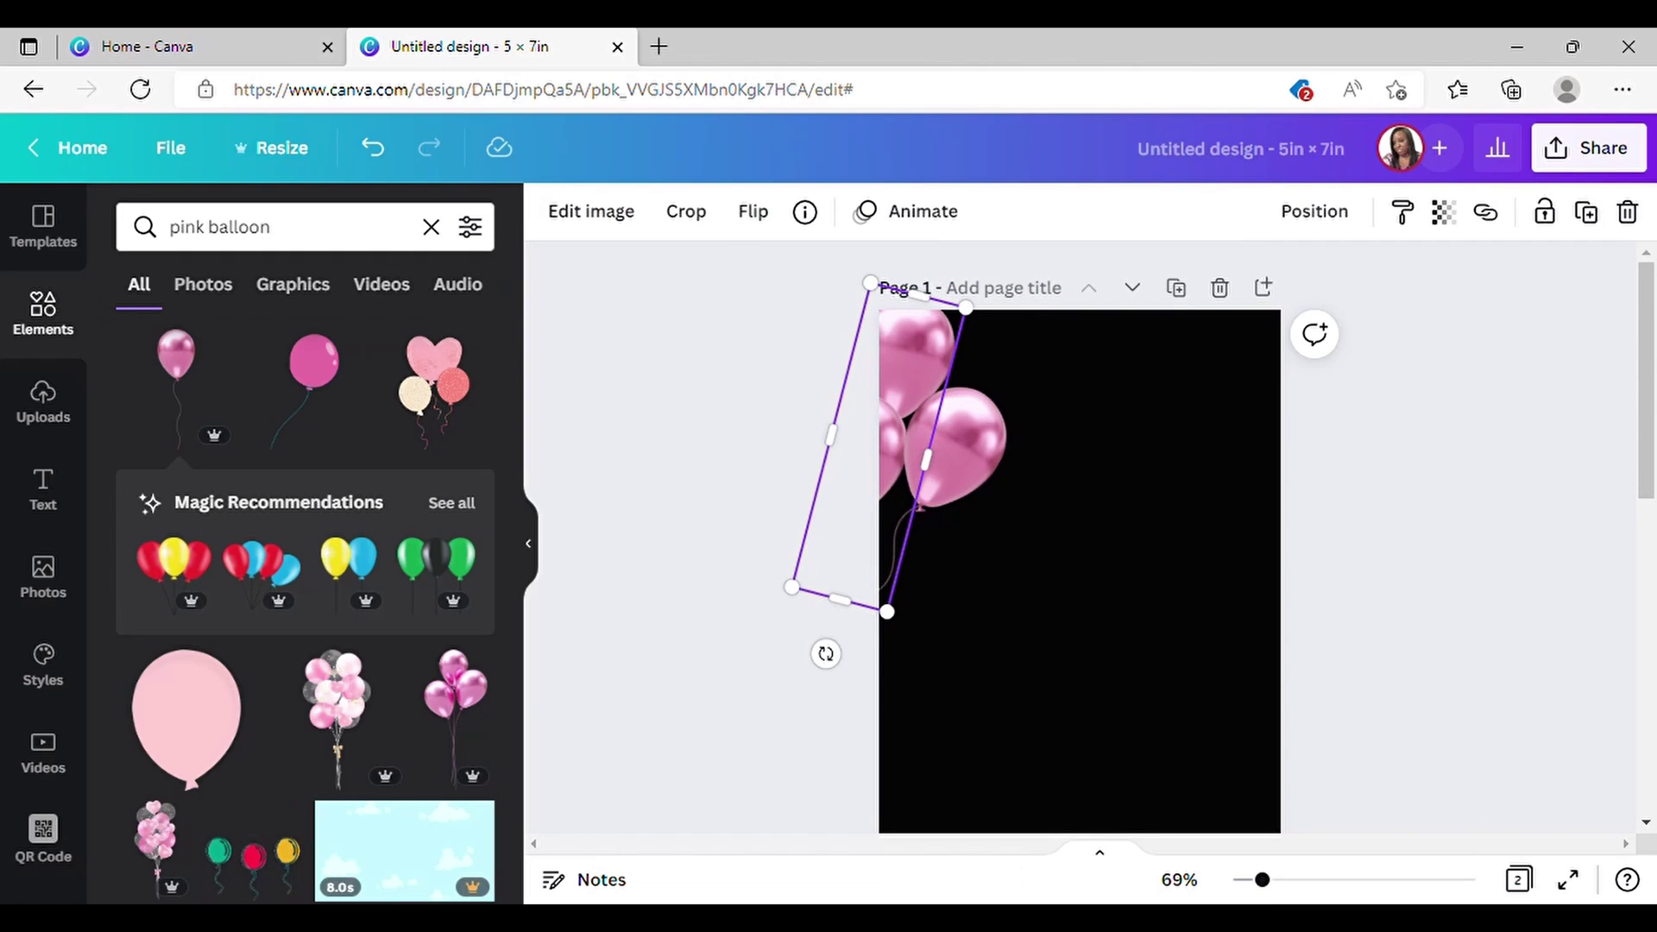
right_click(910, 367)
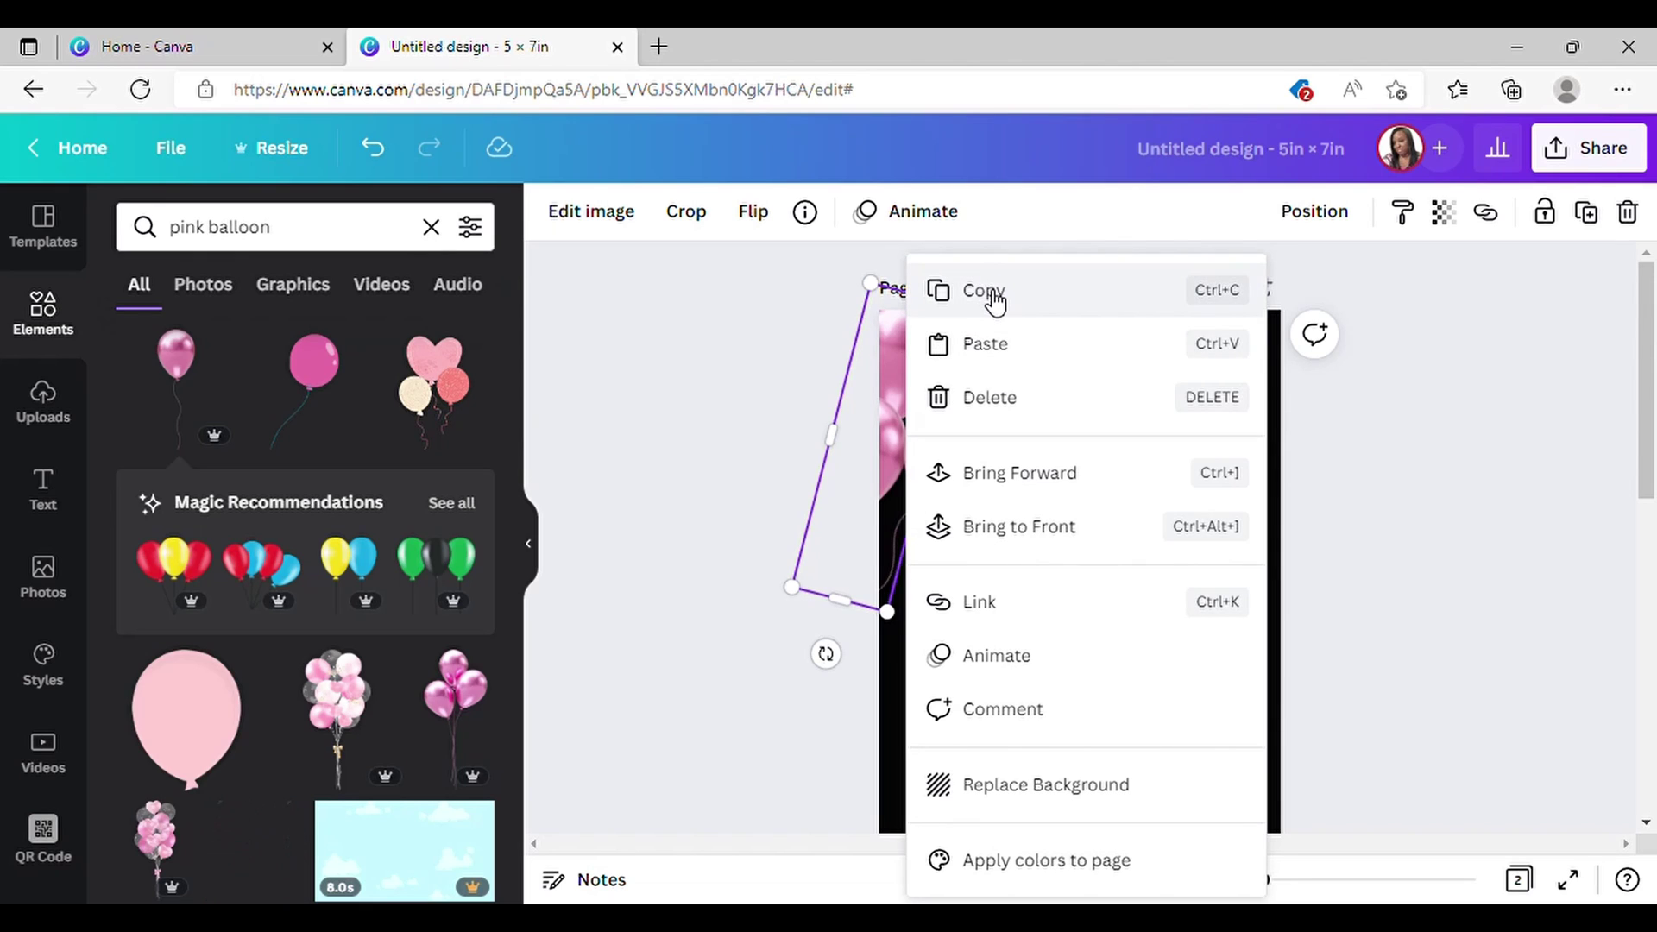
left_click(984, 293)
scroll(1372, 503, "down", 5)
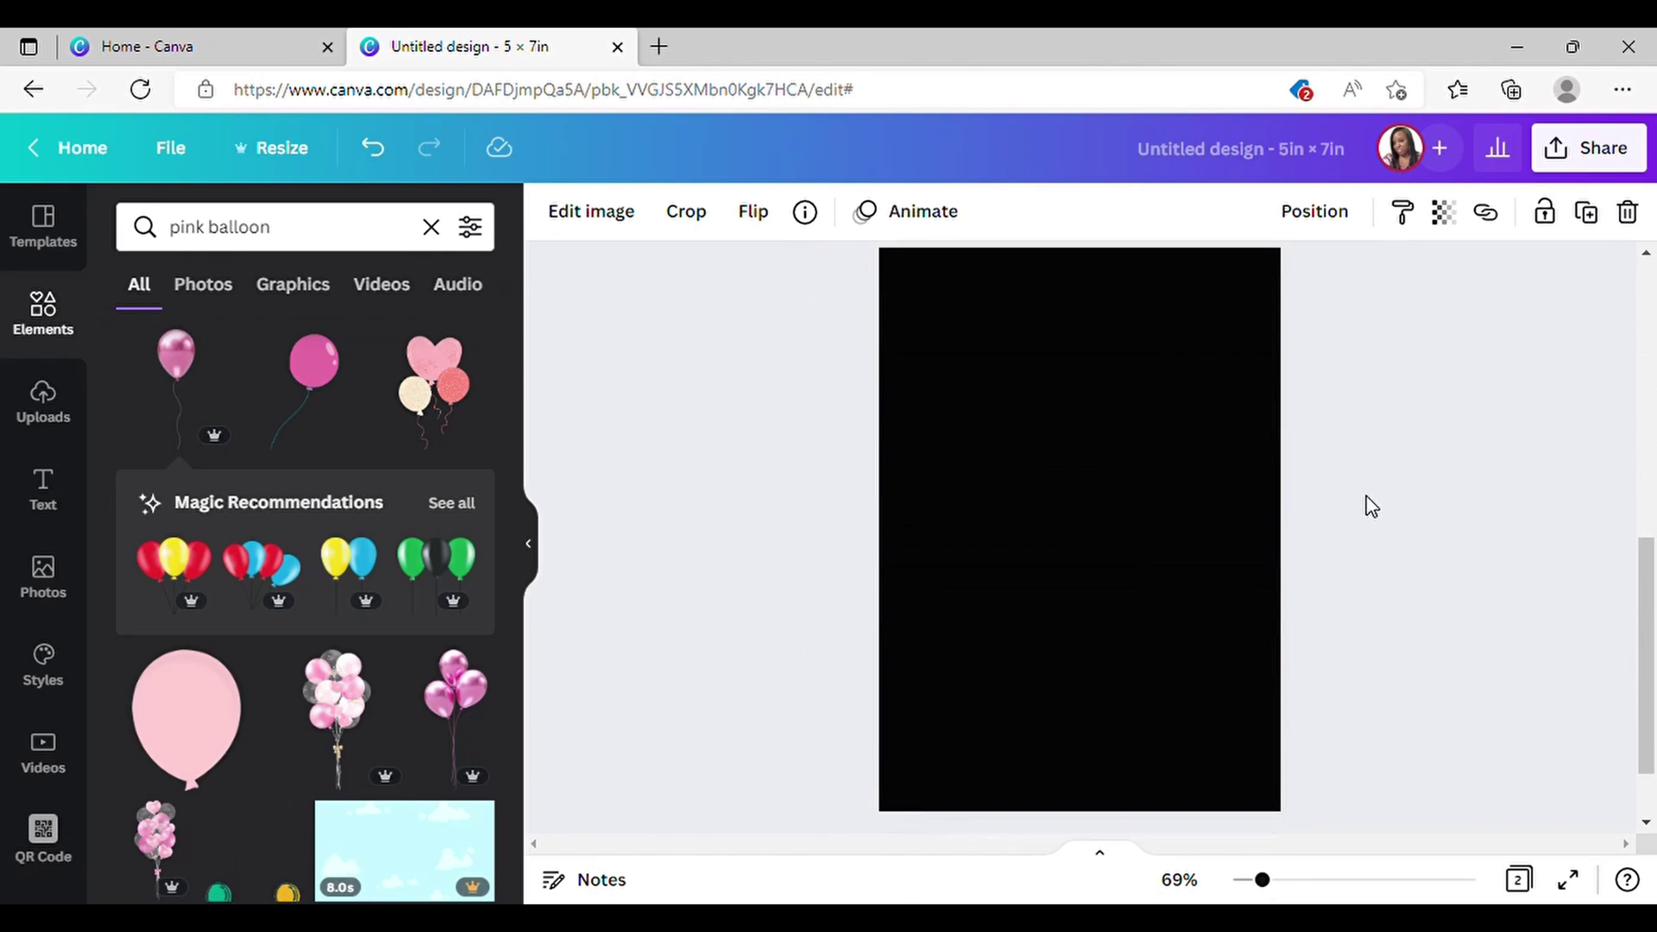
left_click(850, 429)
right_click(1039, 403)
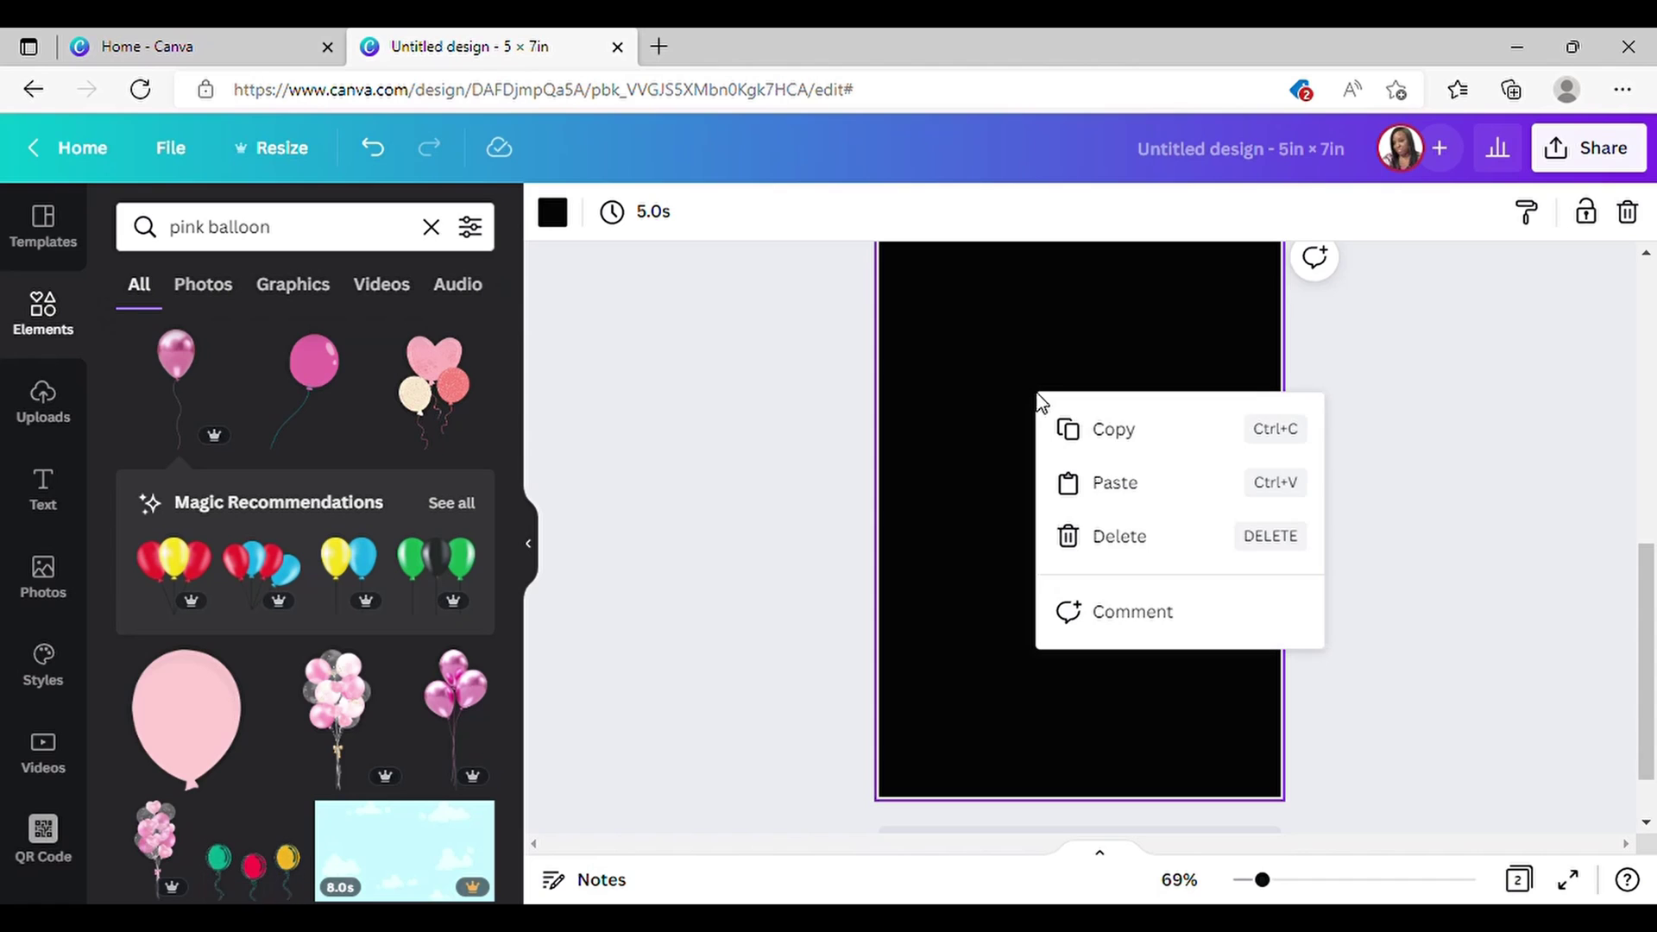
left_click(1243, 492)
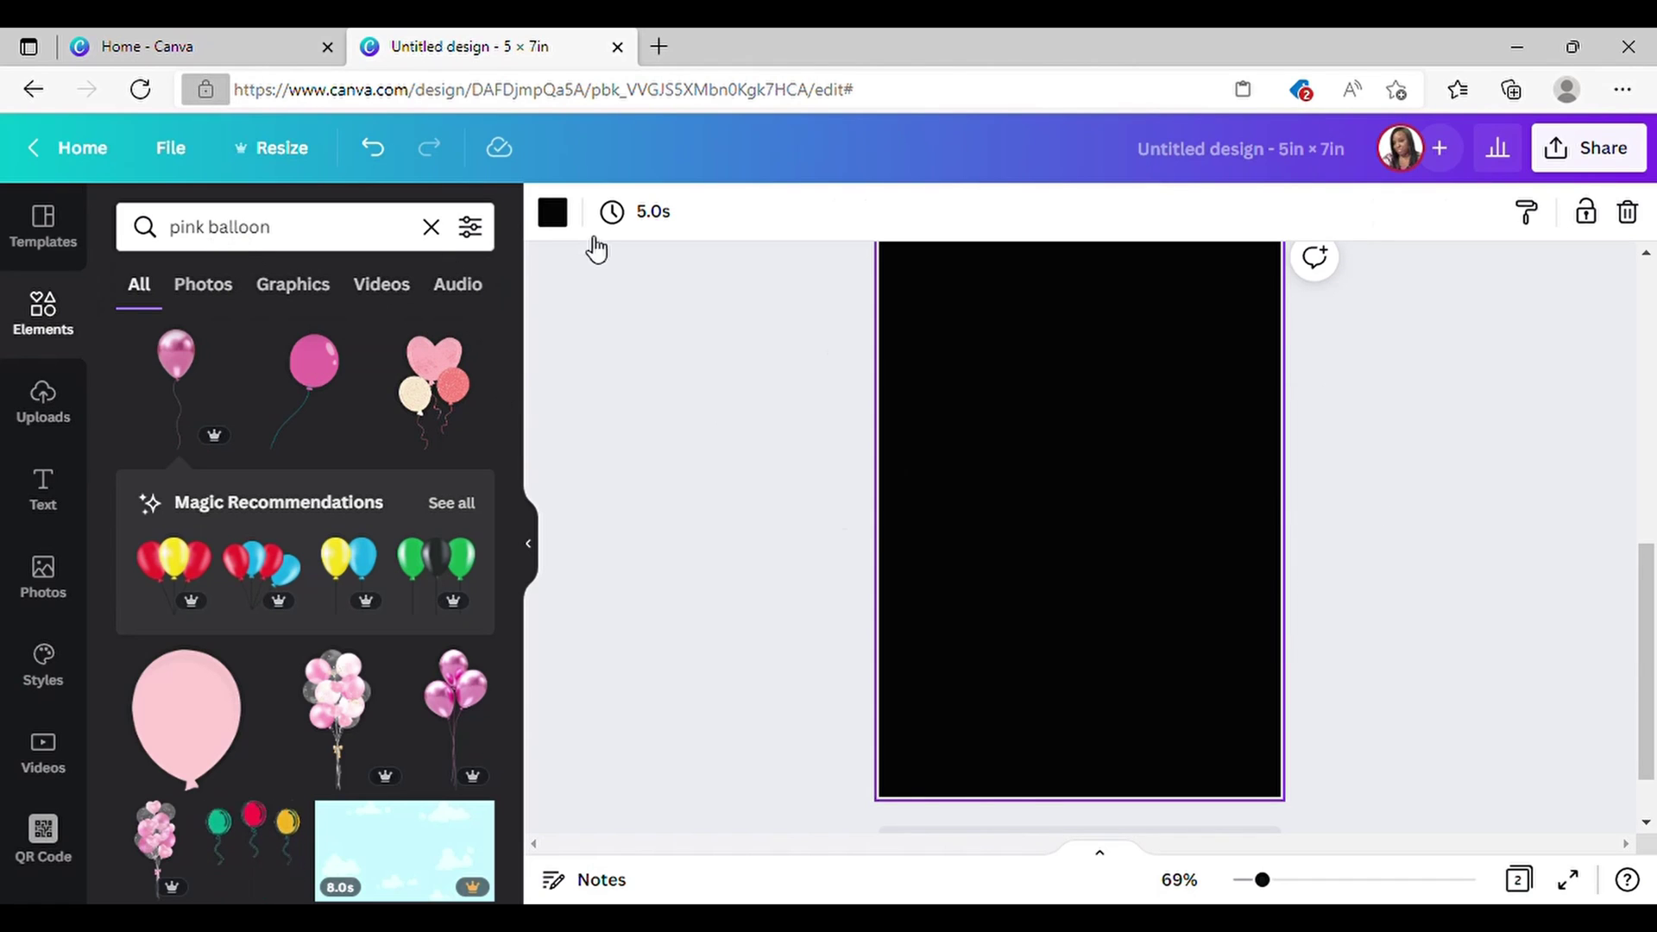
key("ctrl+z")
scroll(1147, 592, "up", 3)
scroll(769, 485, "up", 5)
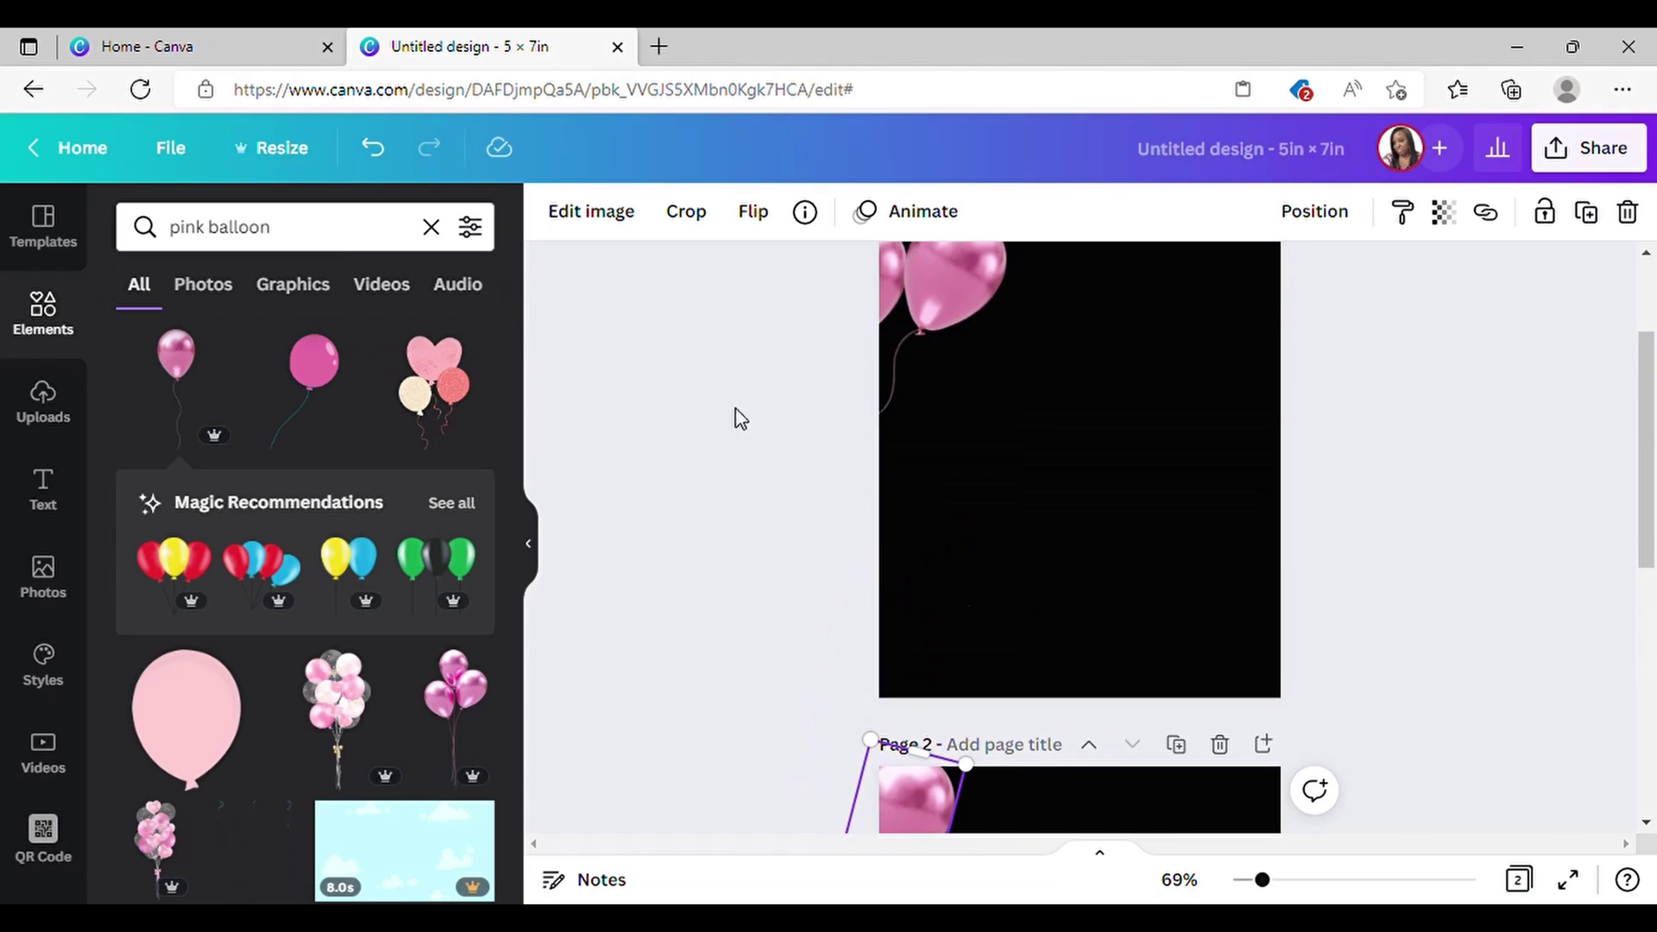
scroll(931, 431, "down", 1)
scroll(937, 539, "down", 2)
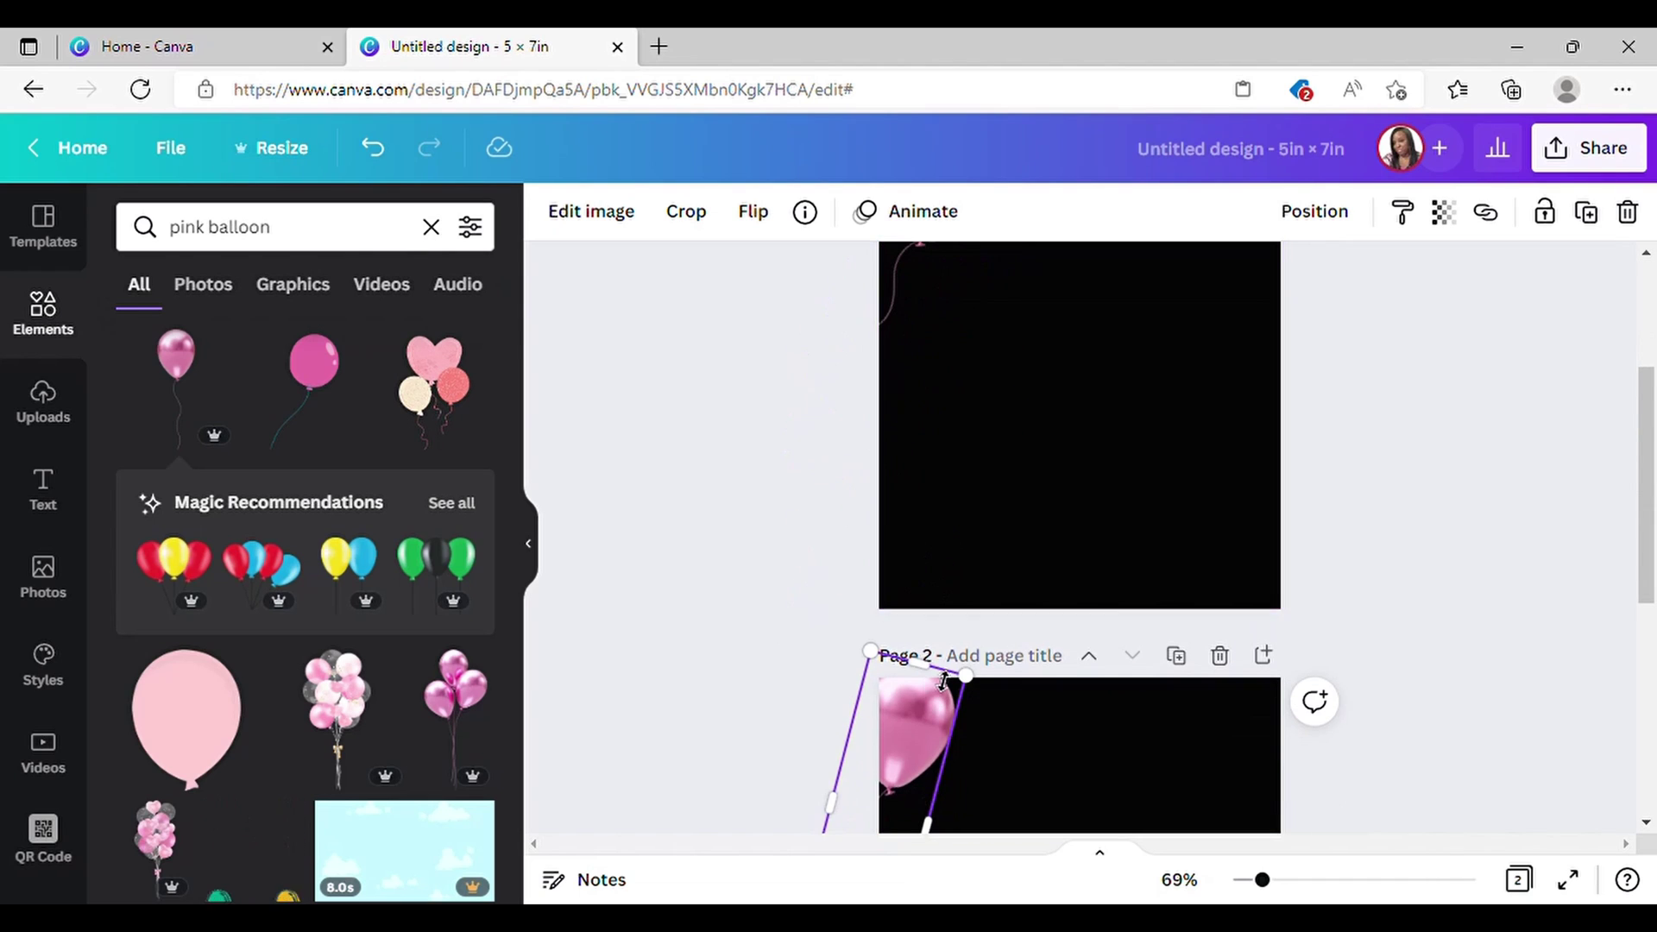
scroll(1391, 658, "down", 4)
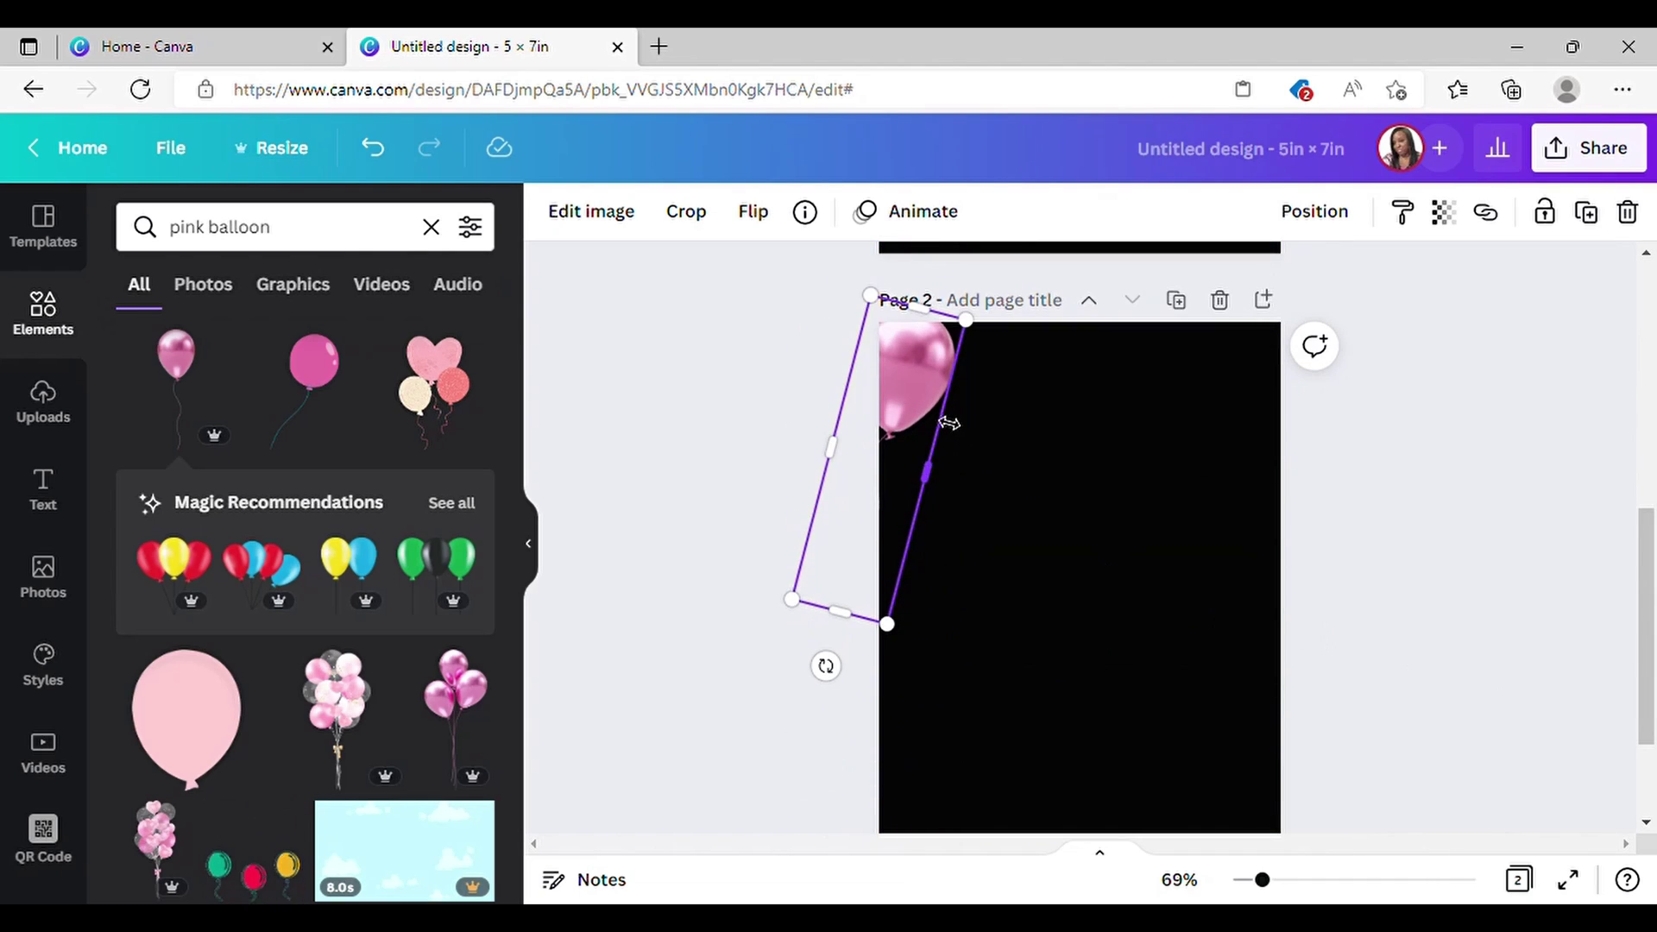
key("Delete")
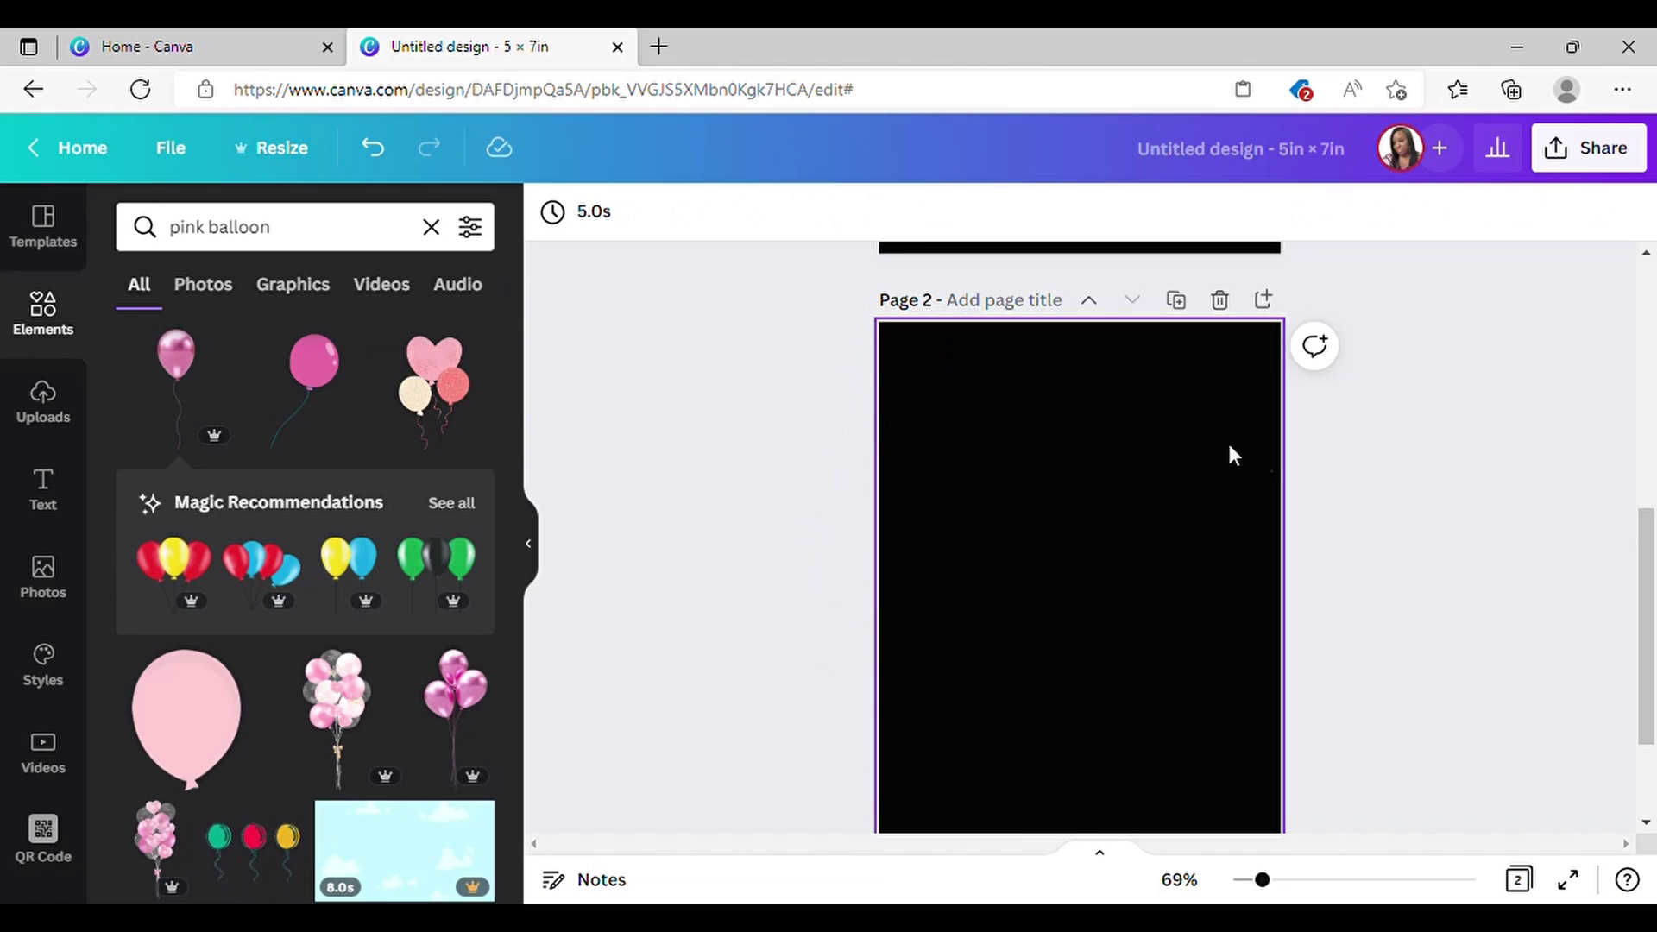
scroll(1050, 407, "up", 4)
scroll(1228, 477, "down", 3)
scroll(1121, 673, "down", 3)
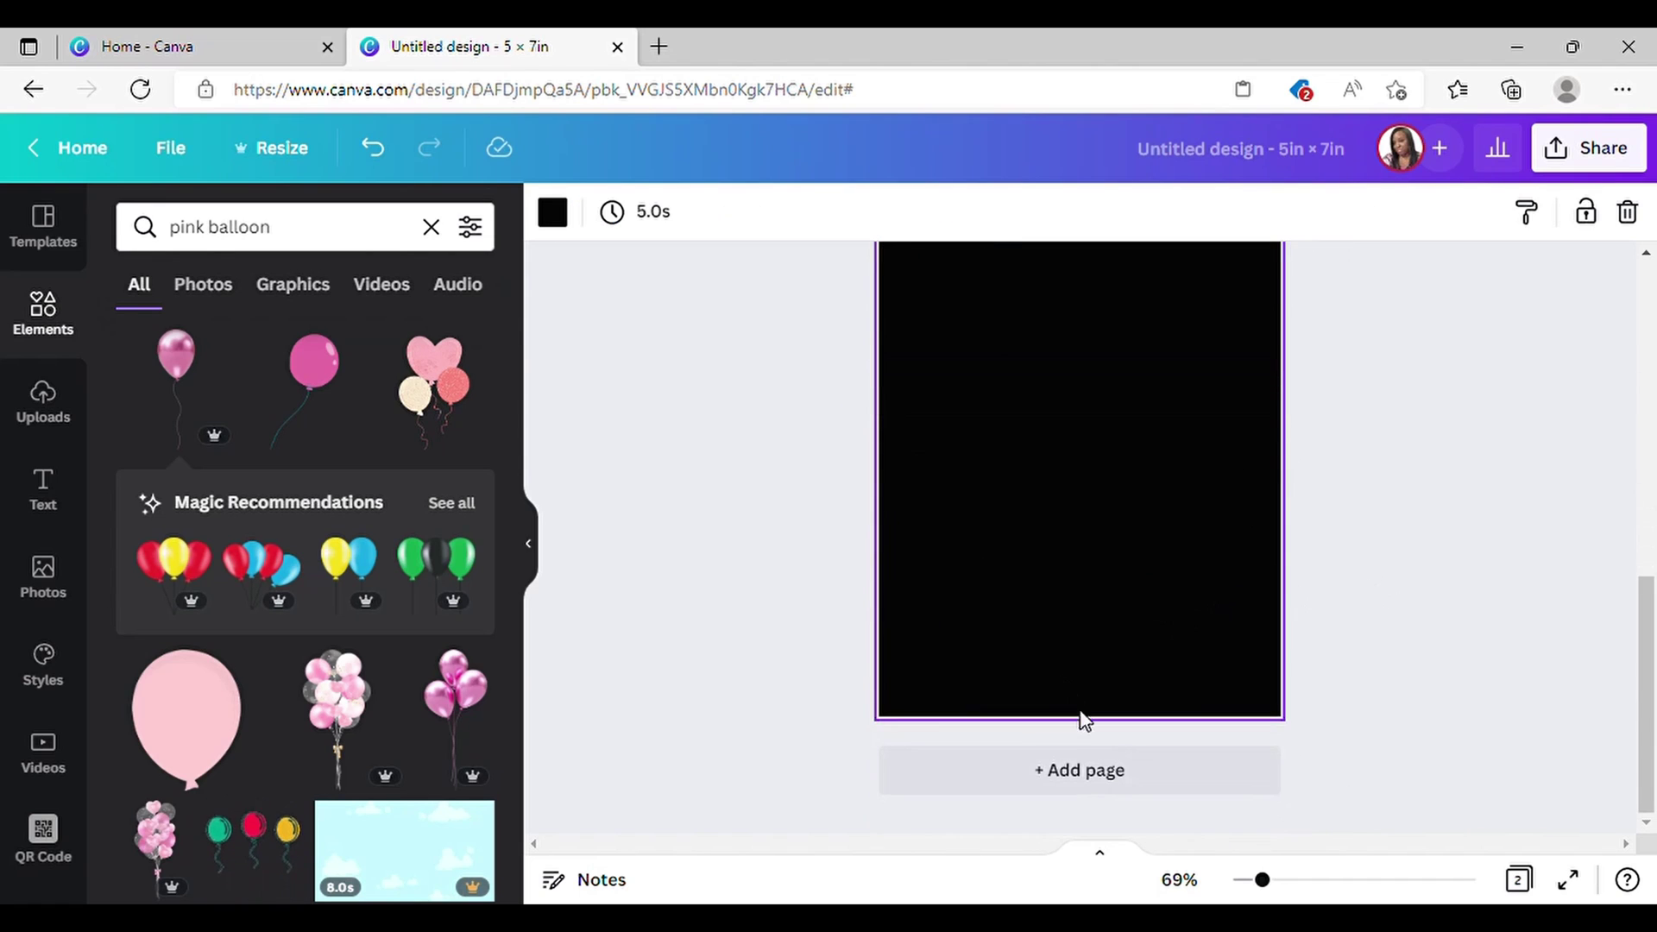
scroll(1184, 408, "up", 4)
left_click(1221, 310)
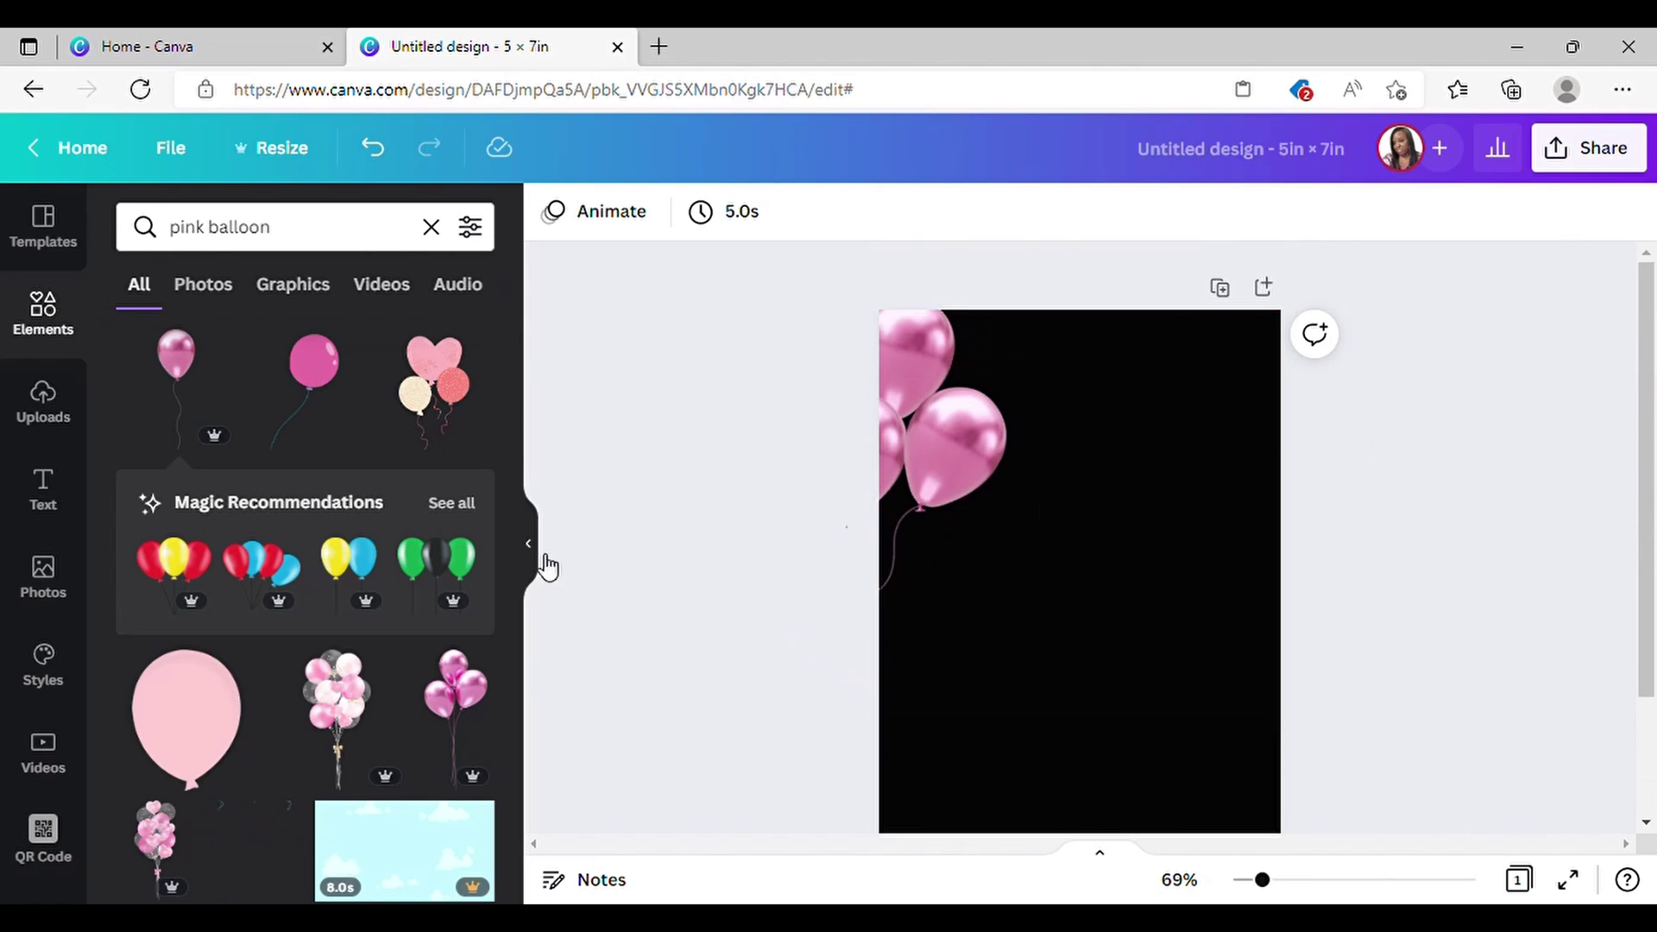
Step: Duplicate a pink balloon, rotate the copy toward upright and push it past the right edge
left_click(909, 360)
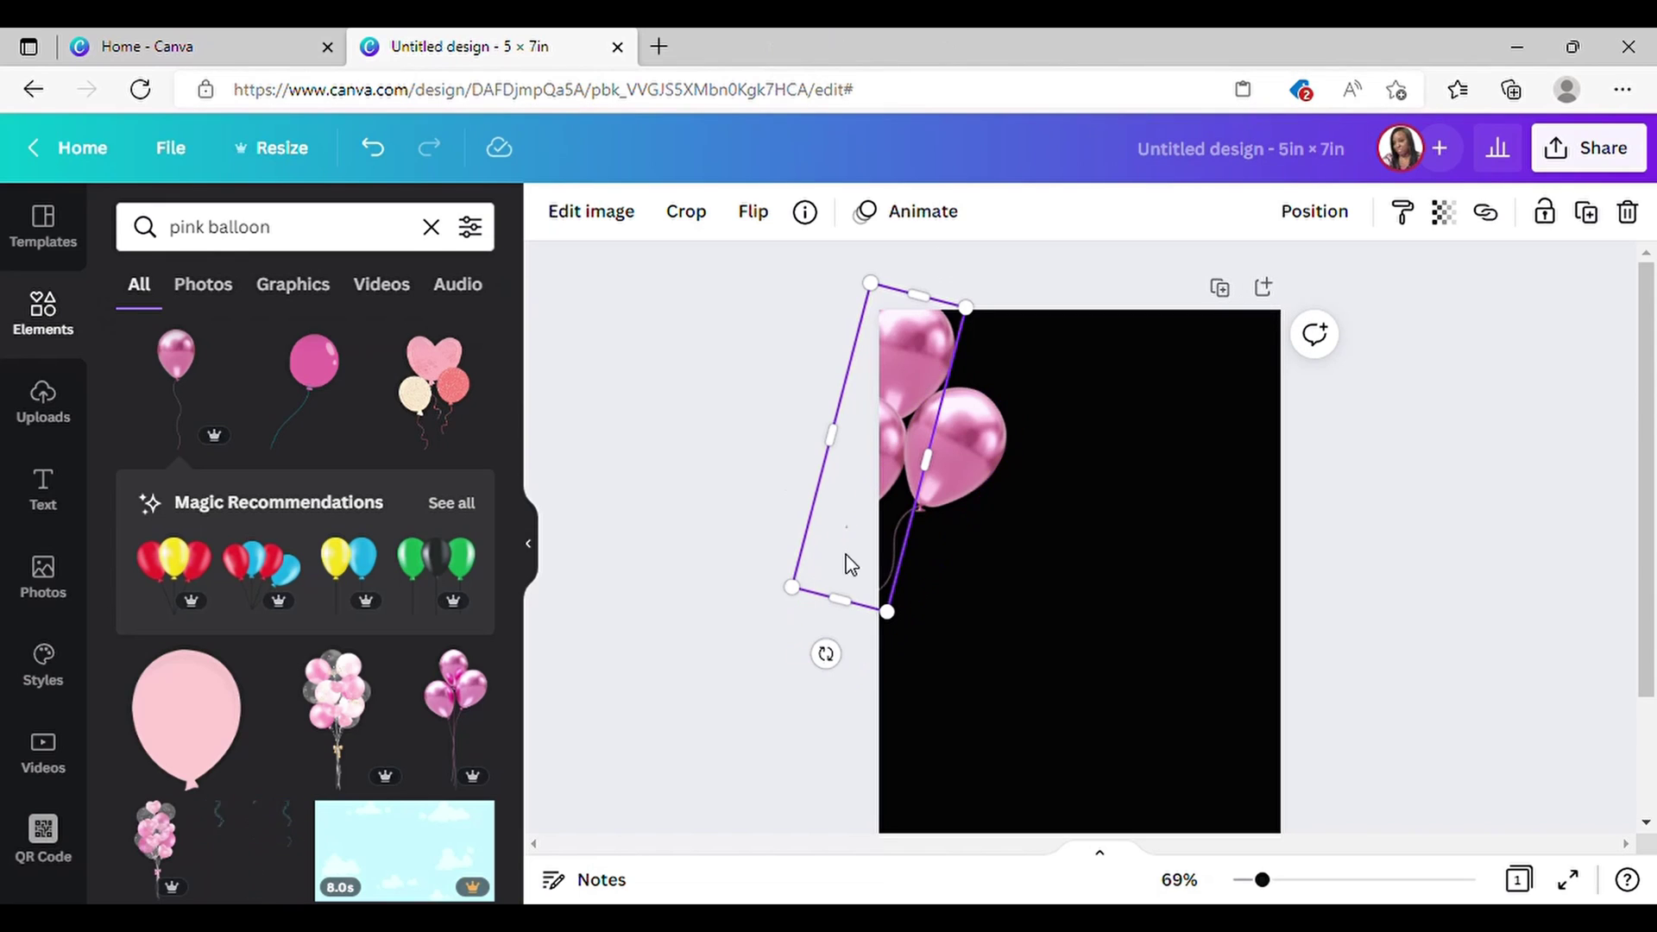
left_click(1586, 231)
left_click_drag(998, 425, 1313, 428)
left_click_drag(1158, 672, 1266, 695)
left_click_drag(1240, 380, 1327, 373)
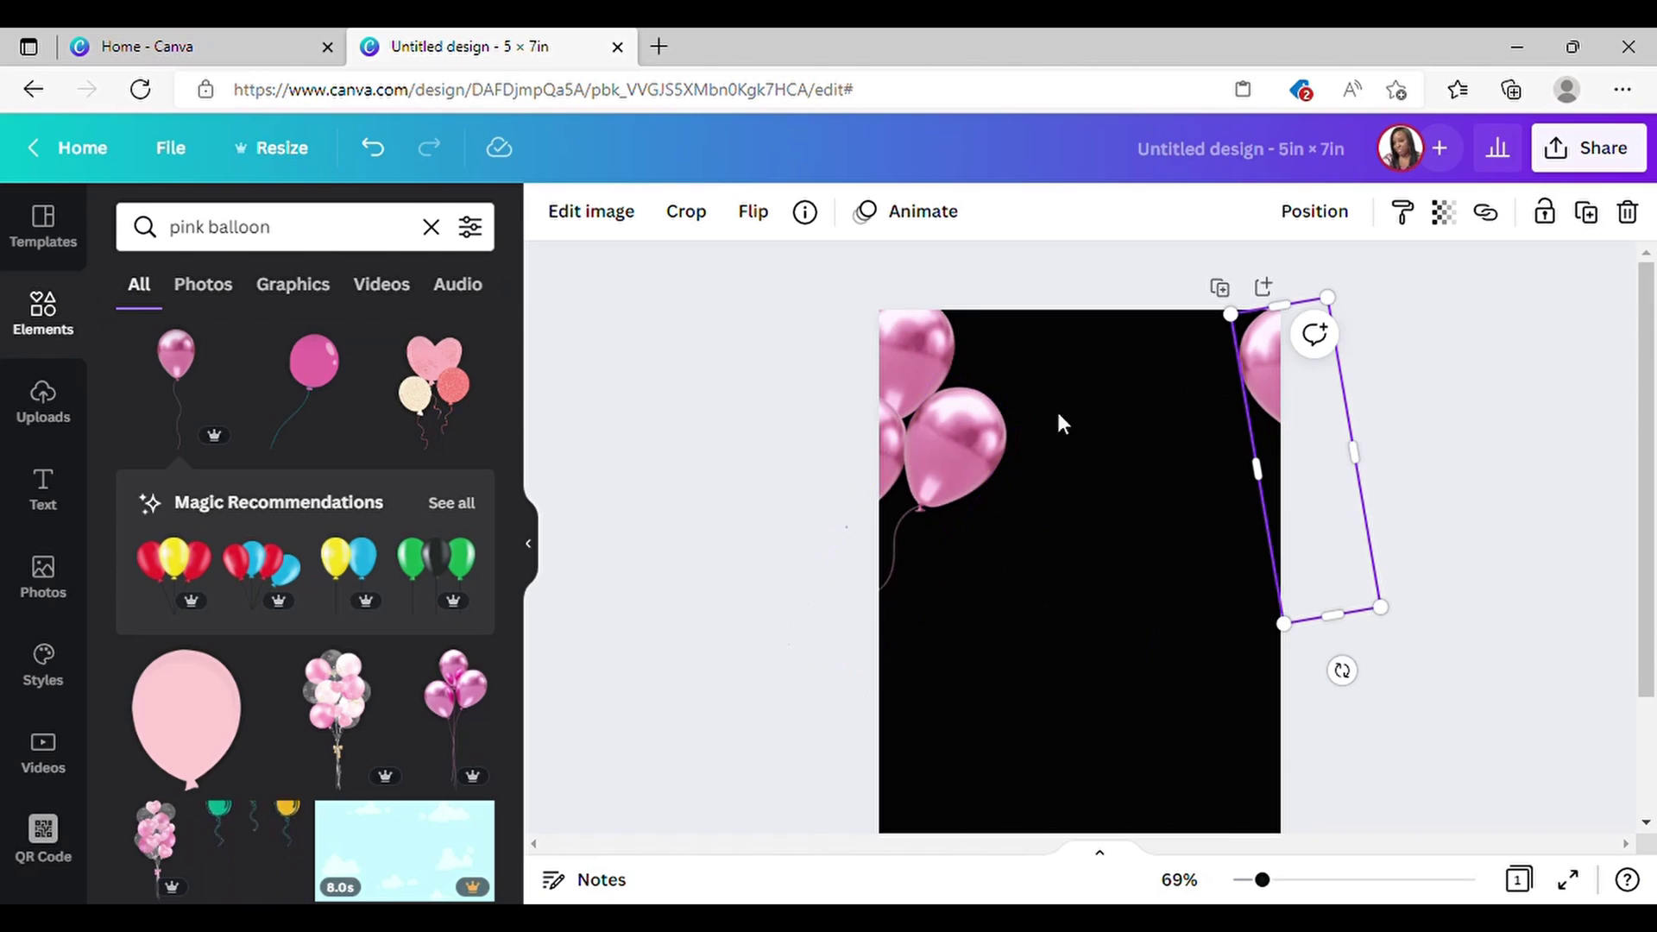
Step: Add a second copy lower on the right edge and lower the left balloon slightly
left_click(1595, 224)
left_click_drag(1283, 406, 1246, 488)
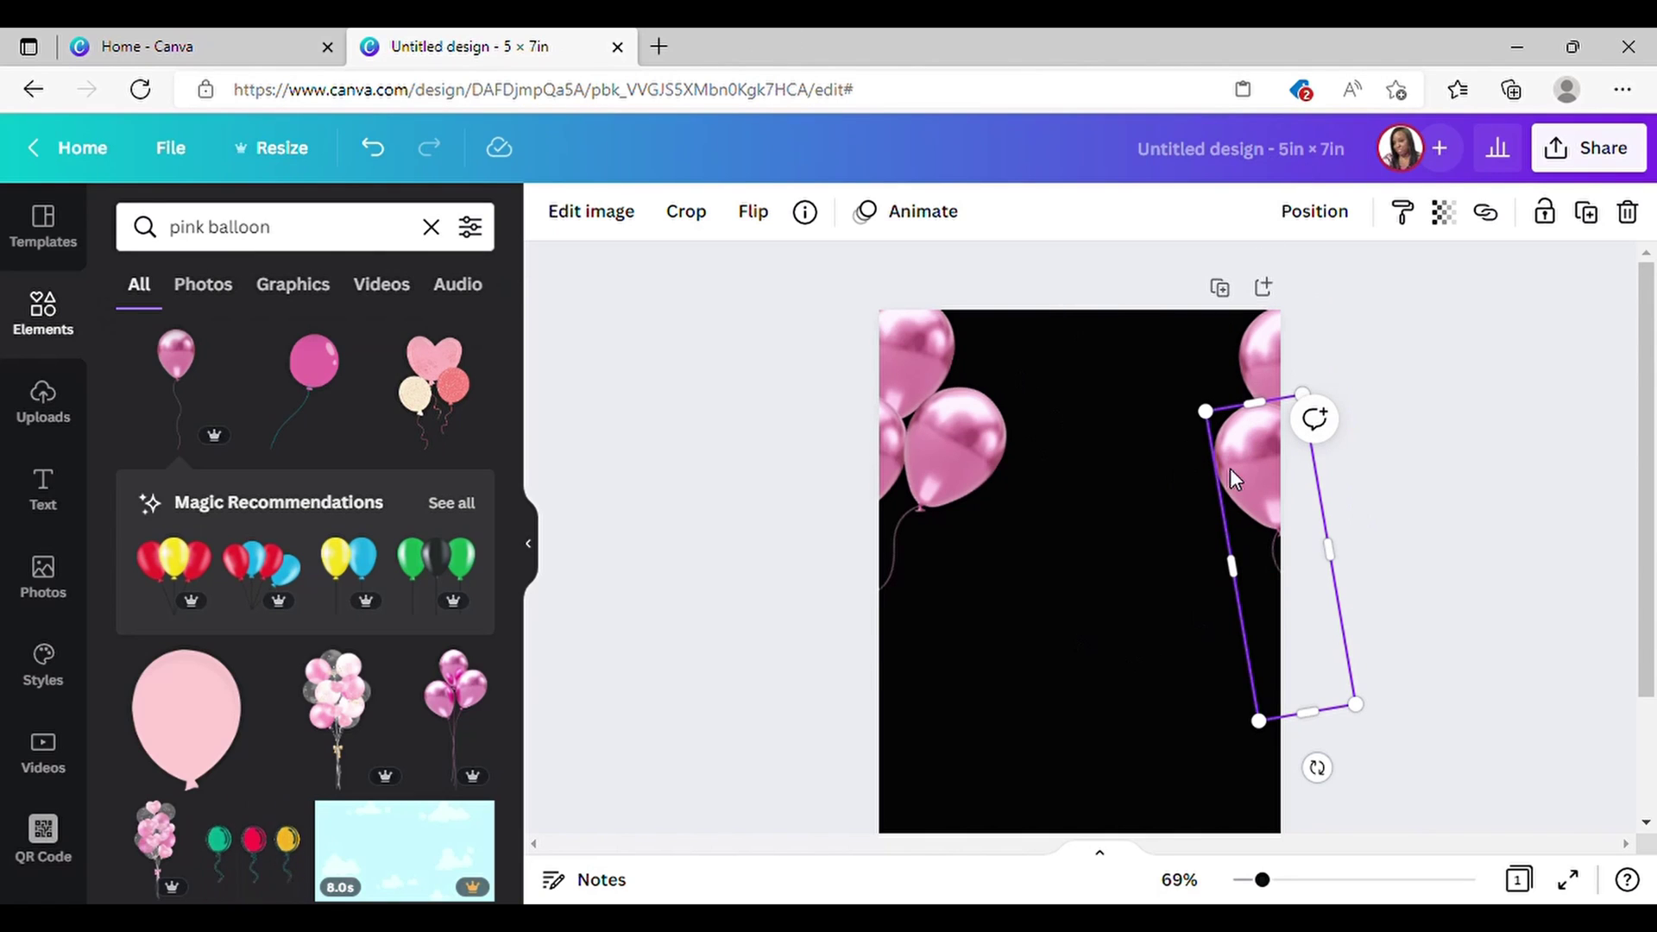
left_click(940, 449)
mouse_move(940, 449)
left_mouse_down()
mouse_move(955, 481)
mouse_move(943, 471)
left_mouse_up()
left_click(1416, 500)
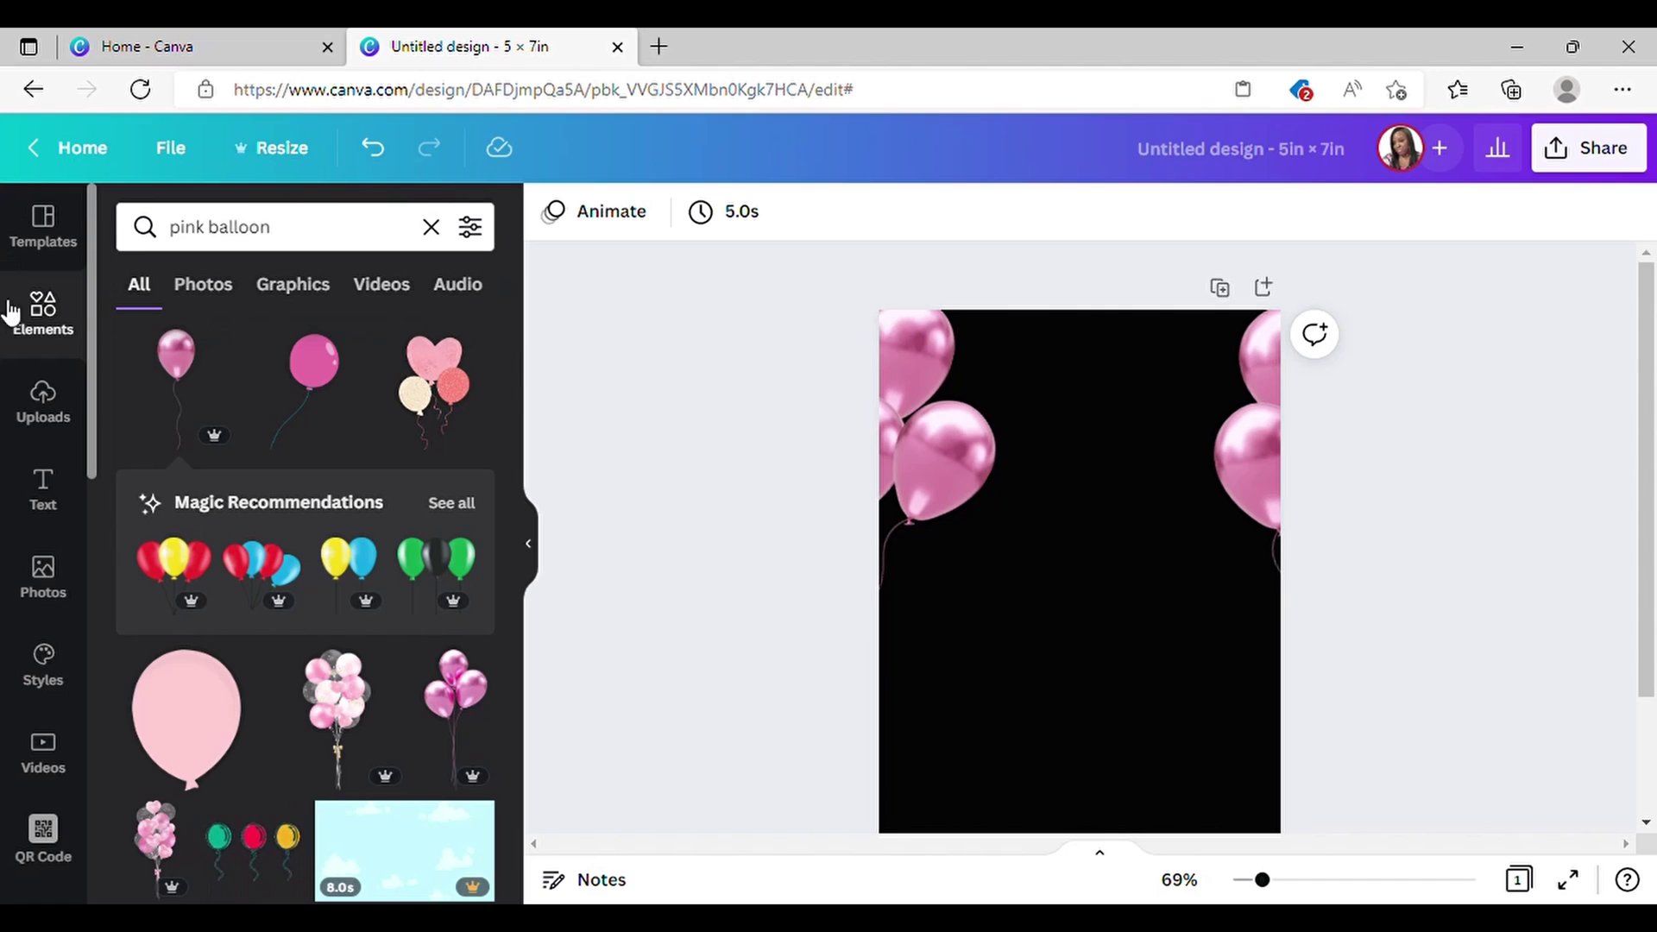
Step: Search Elements for 'gold', add the sparkle graphic, enlarge it and move it to the top
scroll(45, 342, "down", 2)
scroll(45, 341, "up", 2)
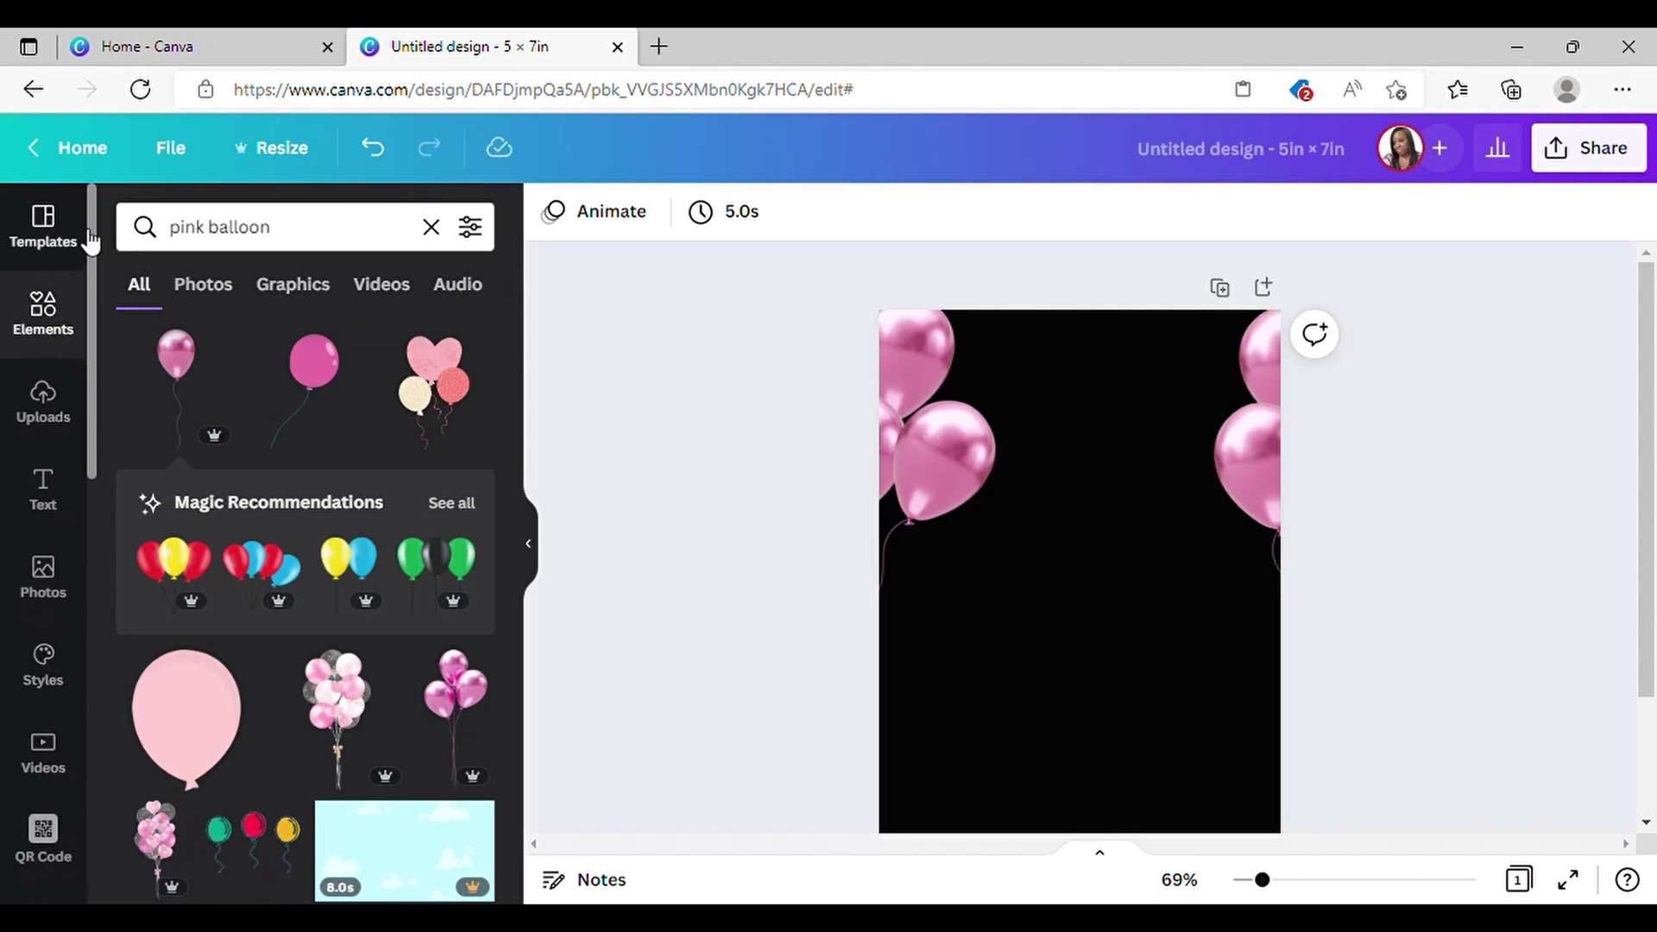
left_click(430, 227)
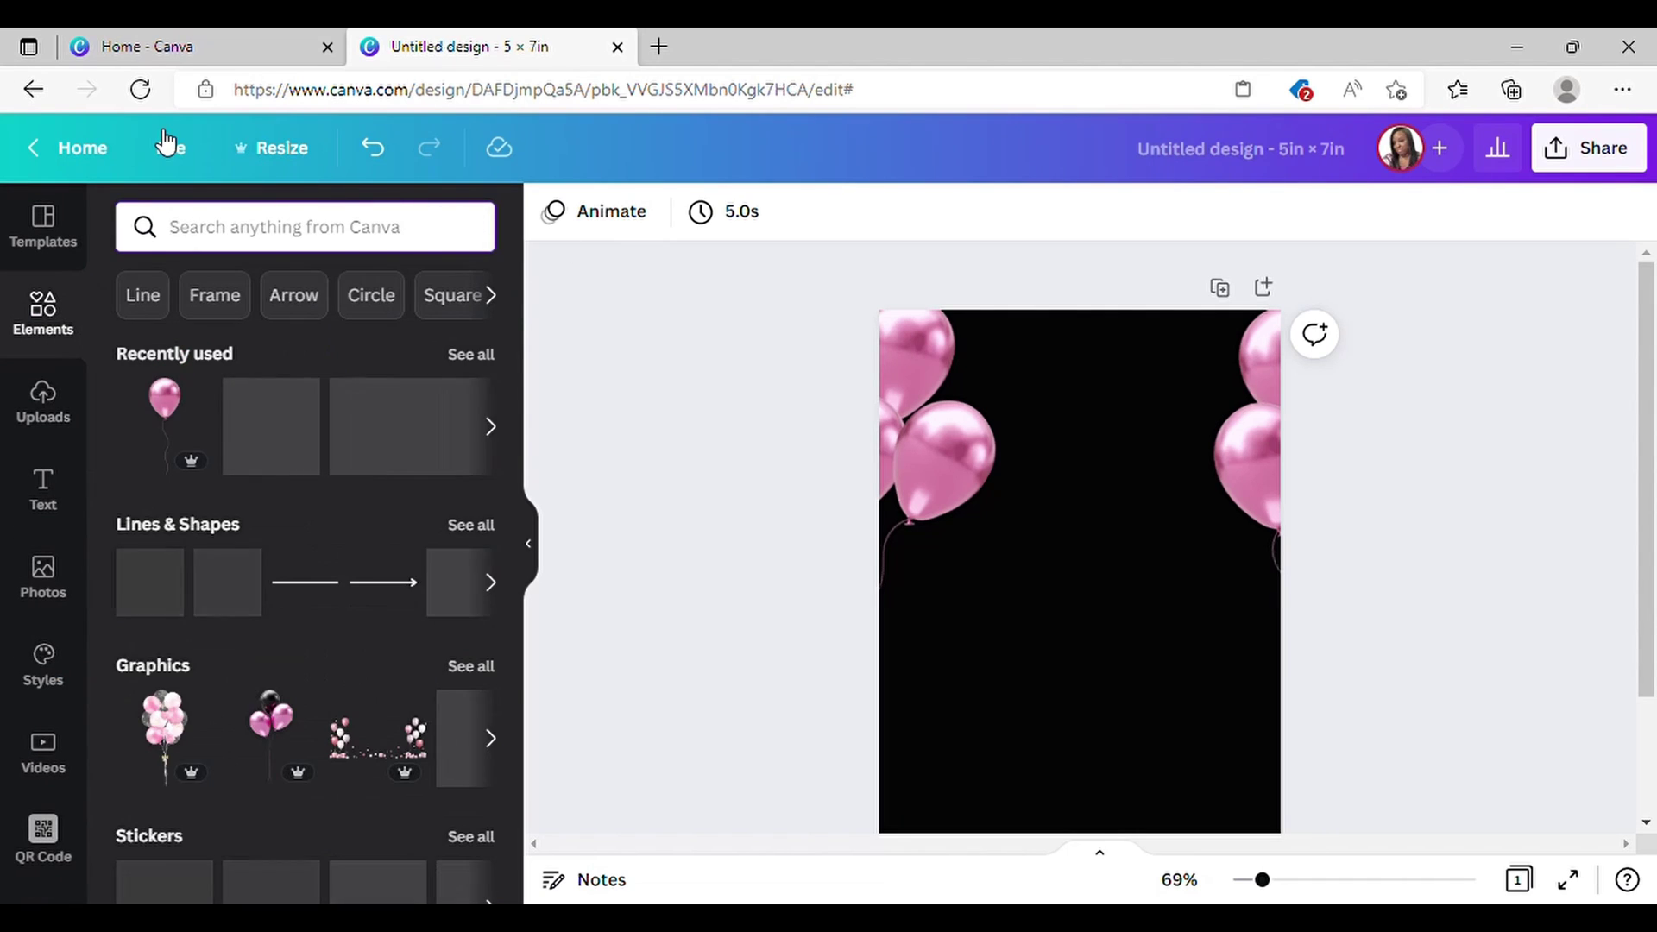
type("gold")
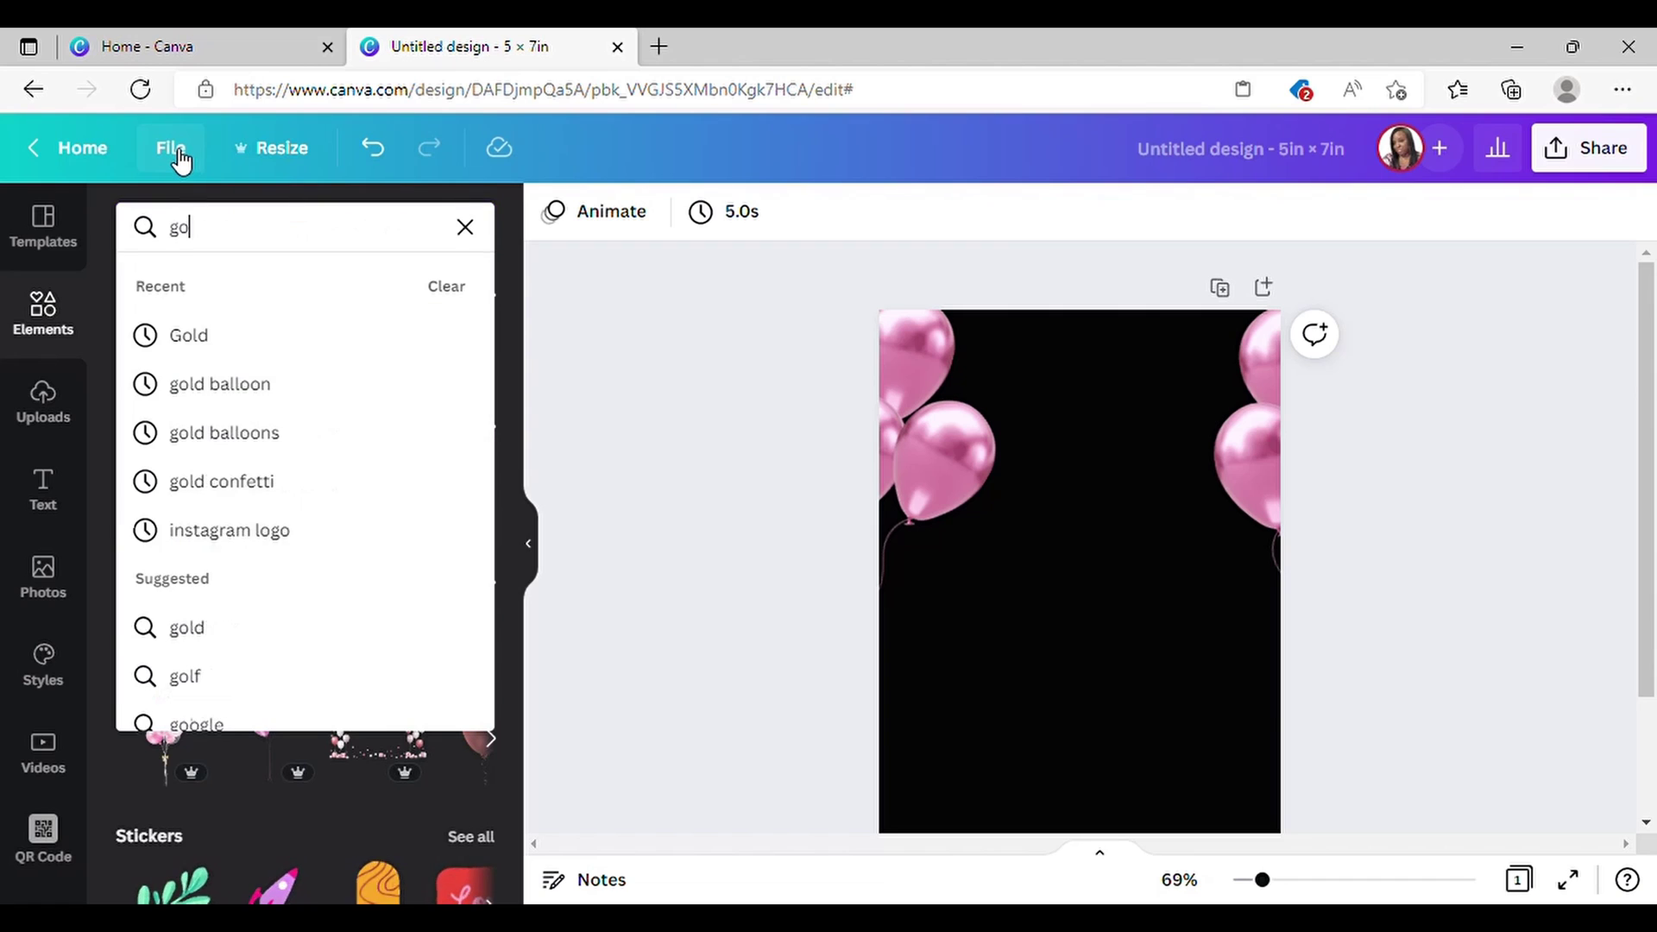
left_click(238, 343)
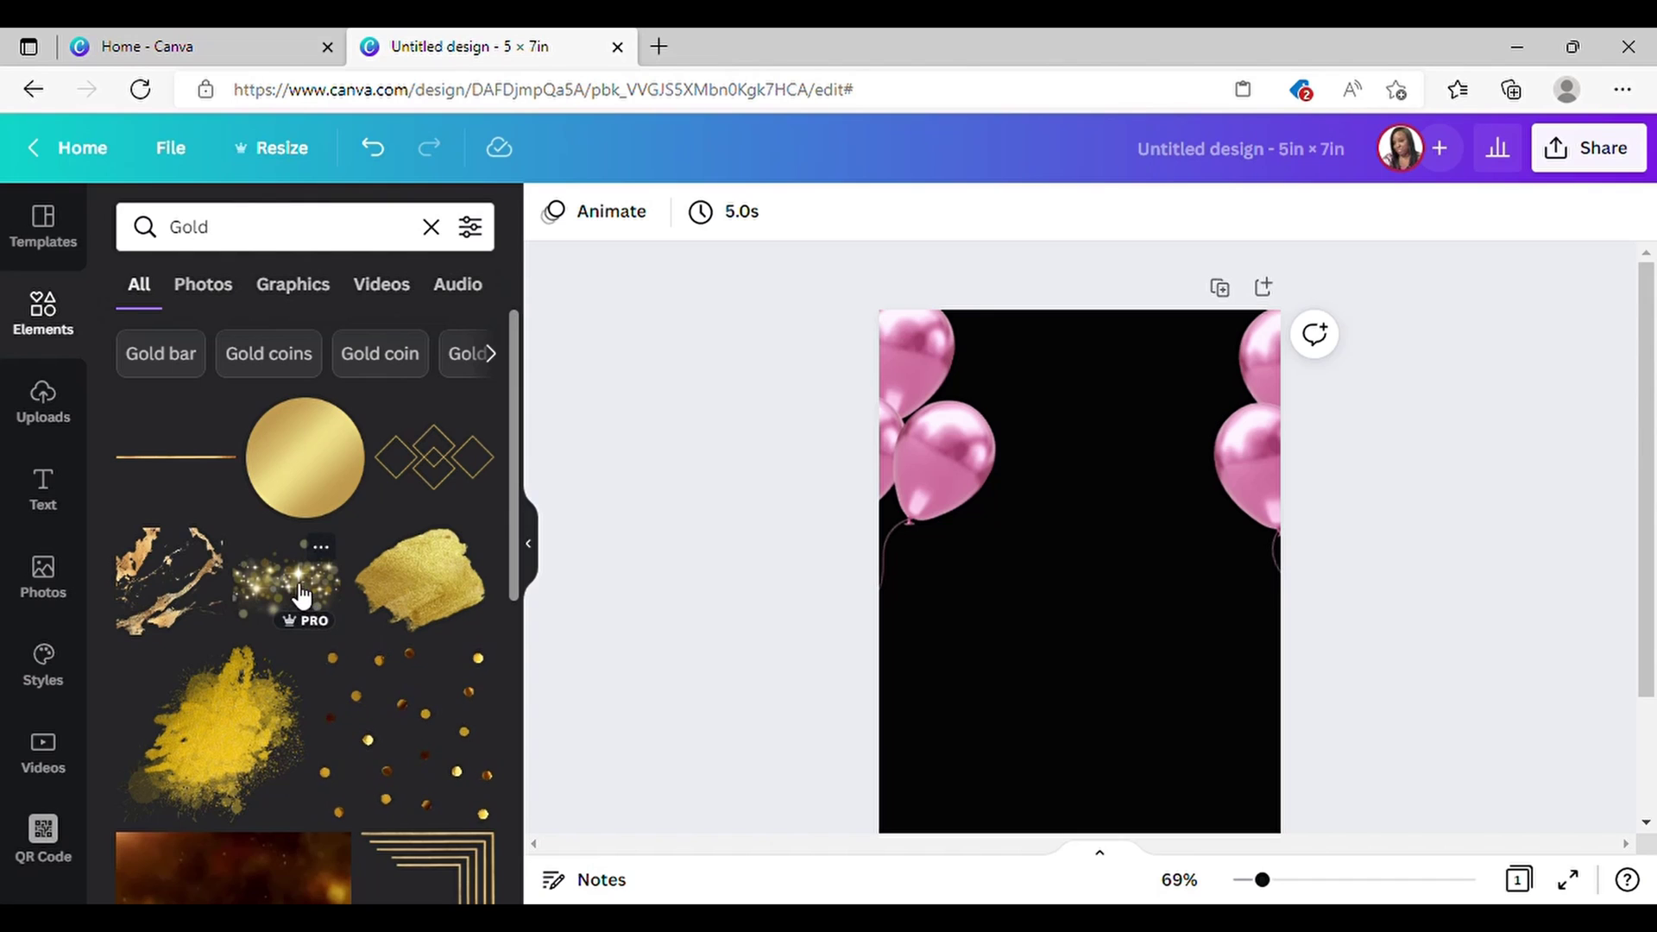
left_click(301, 596)
left_click_drag(1251, 489, 1291, 457)
left_click_drag(941, 446, 901, 412)
left_click_drag(1078, 593, 1141, 355)
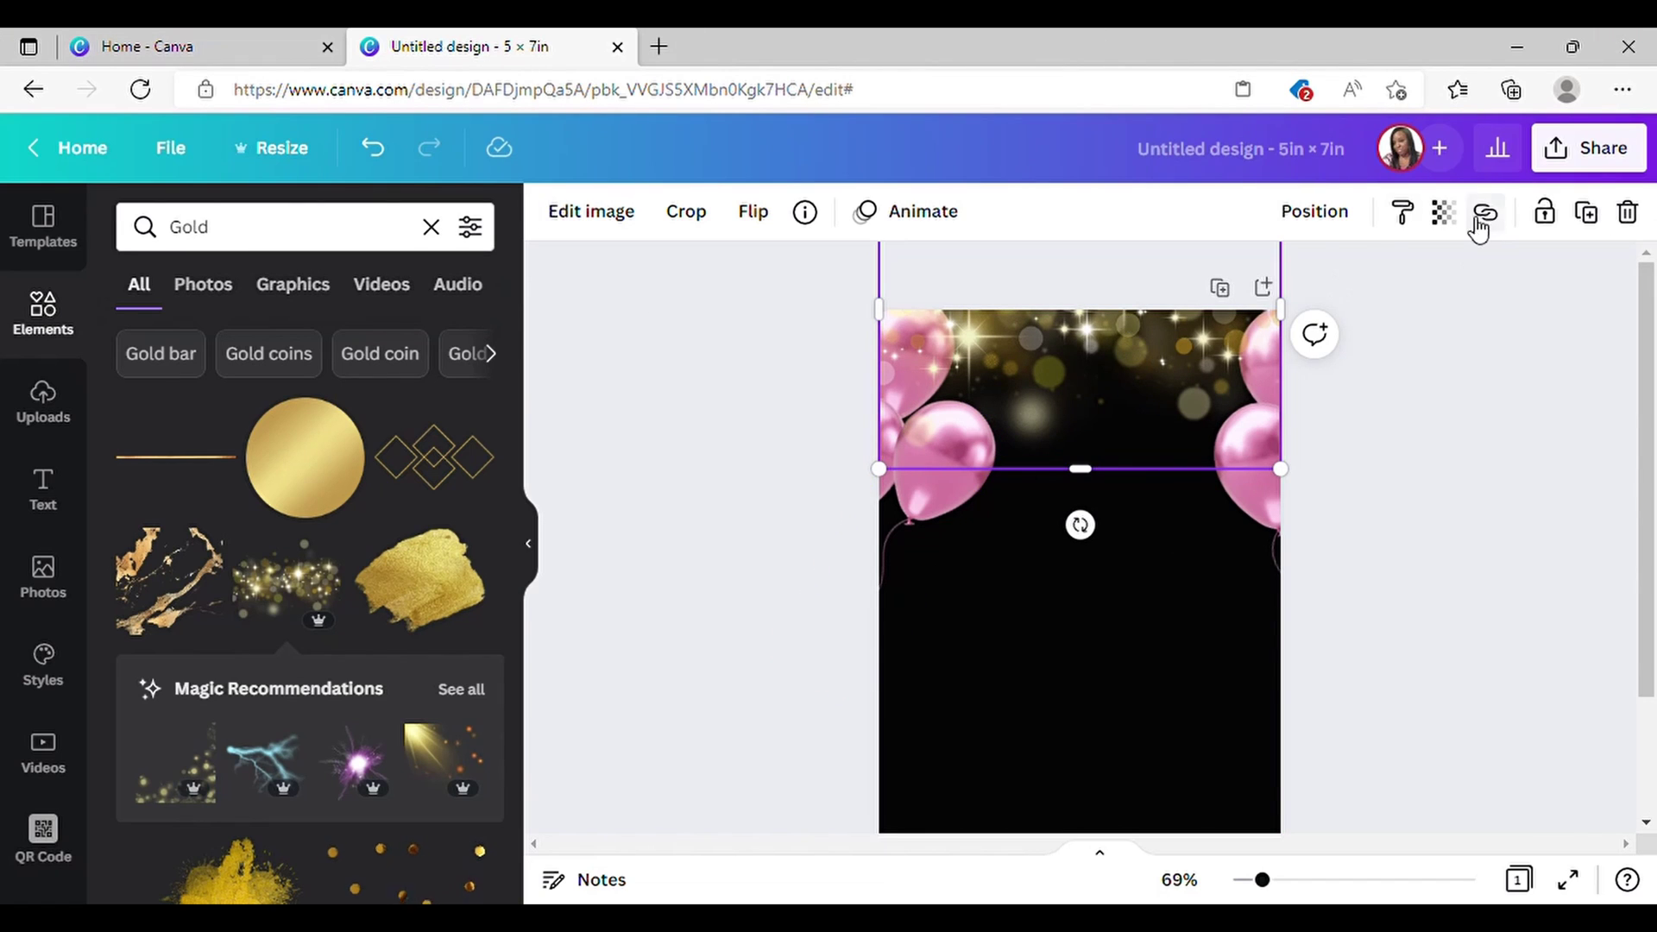
Step: Send the sparkles back three layers so they sit behind the balloons
left_click(1315, 213)
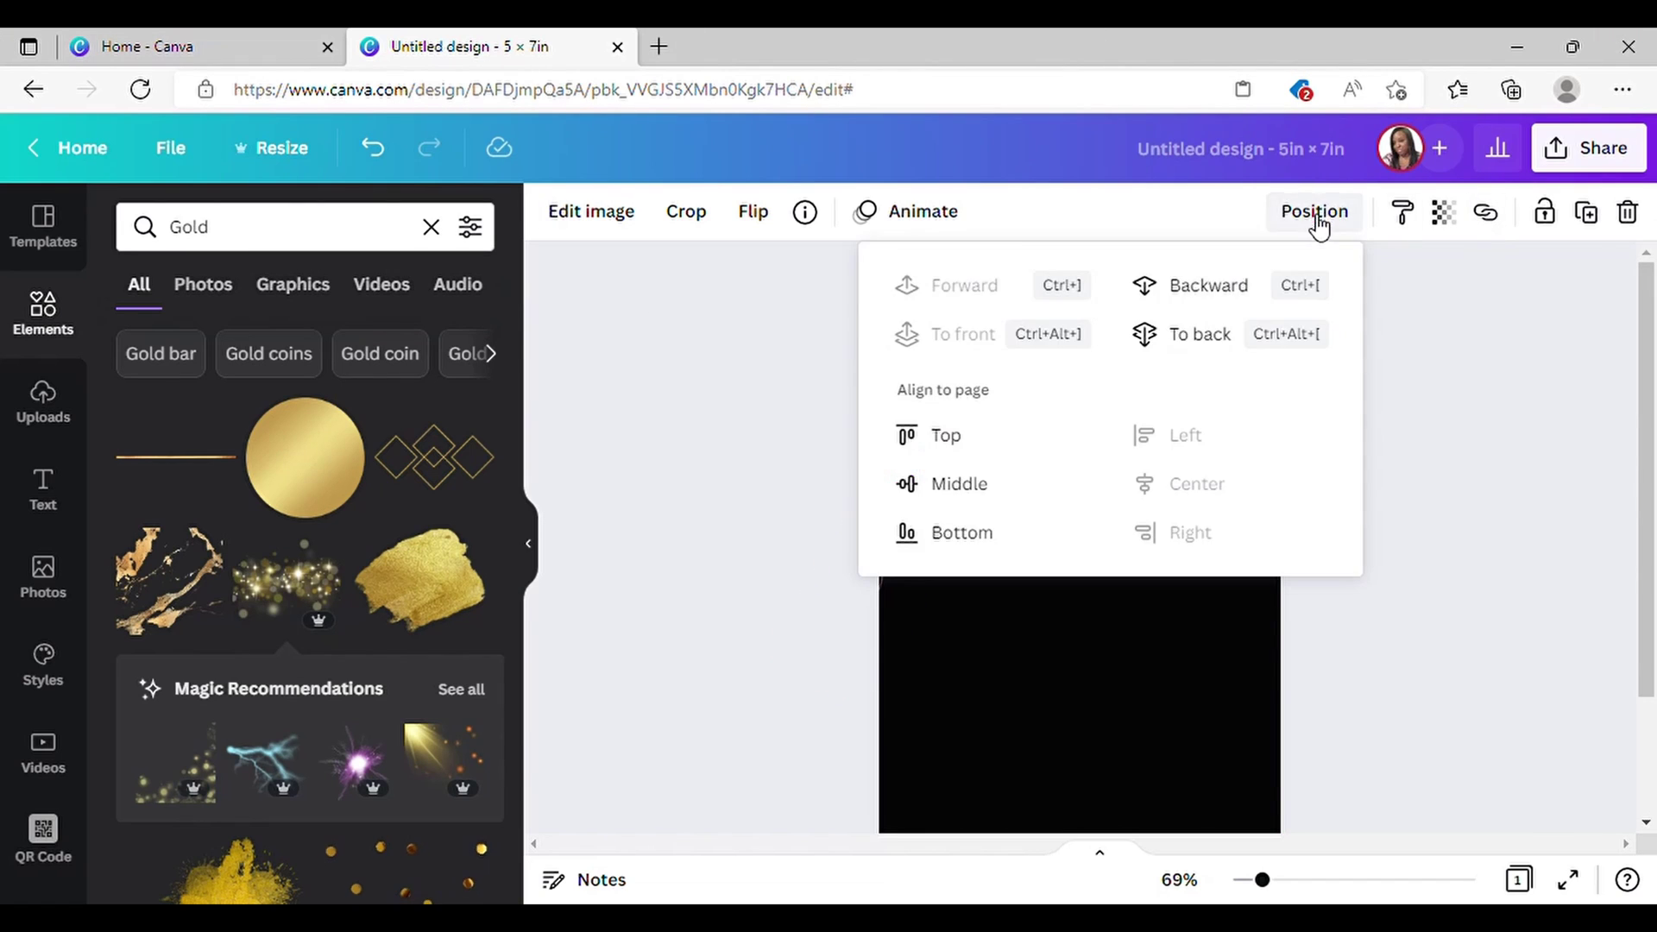
left_click(1192, 301)
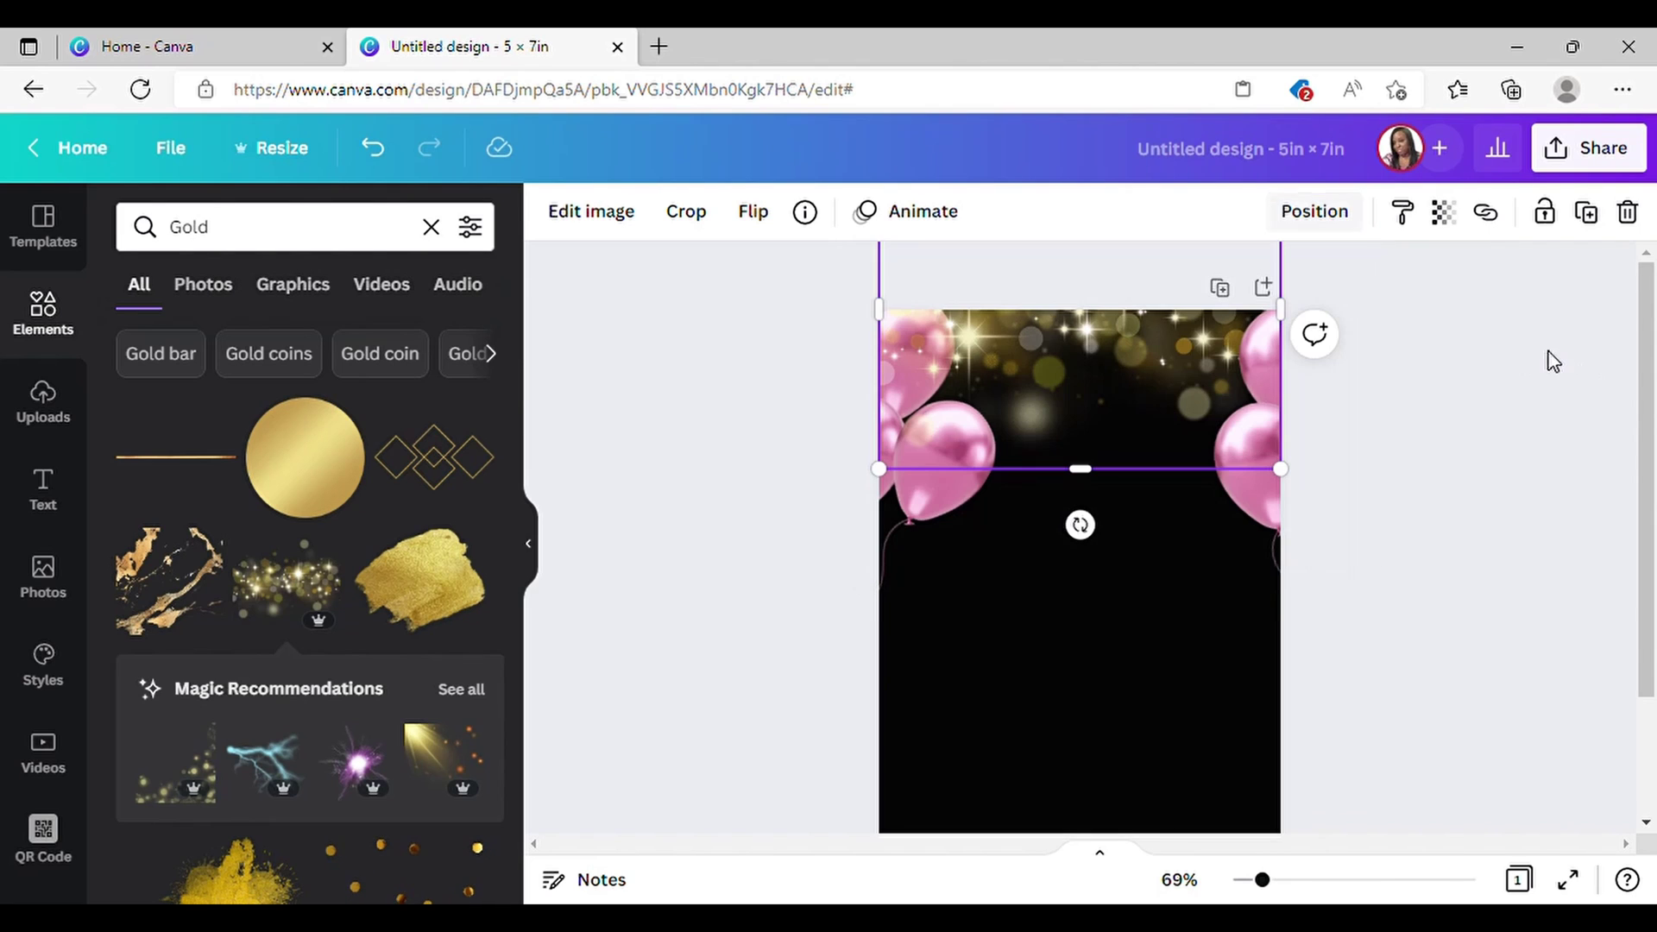
left_click(1311, 216)
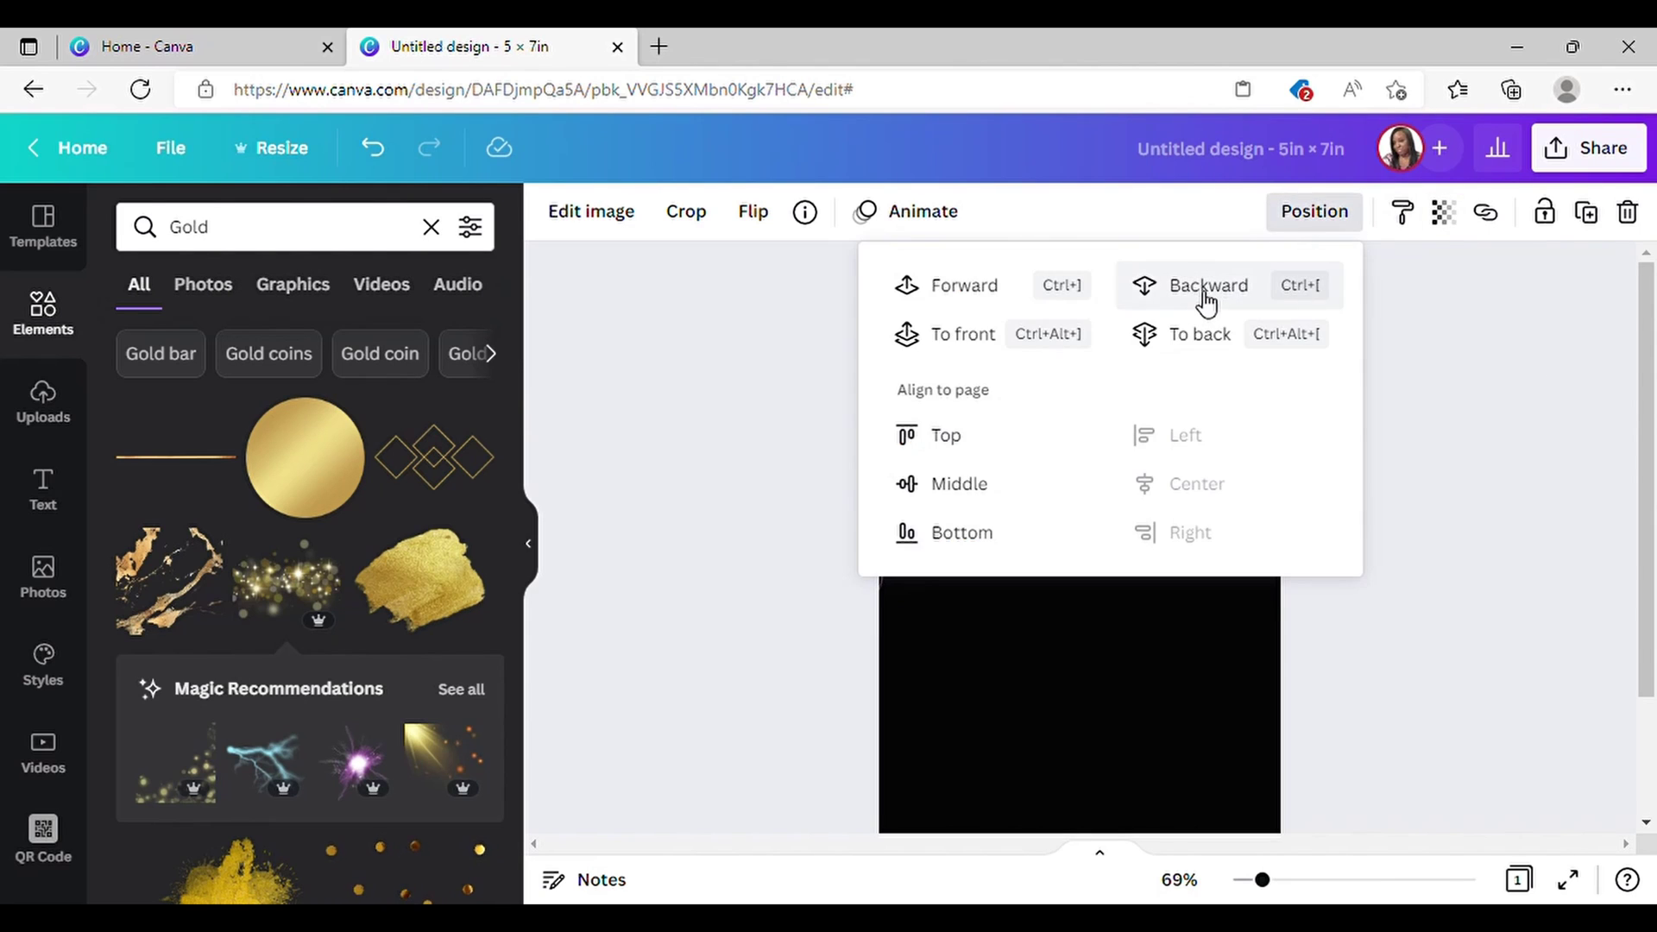
left_click(1516, 326)
left_click(1319, 214)
left_click(1196, 286)
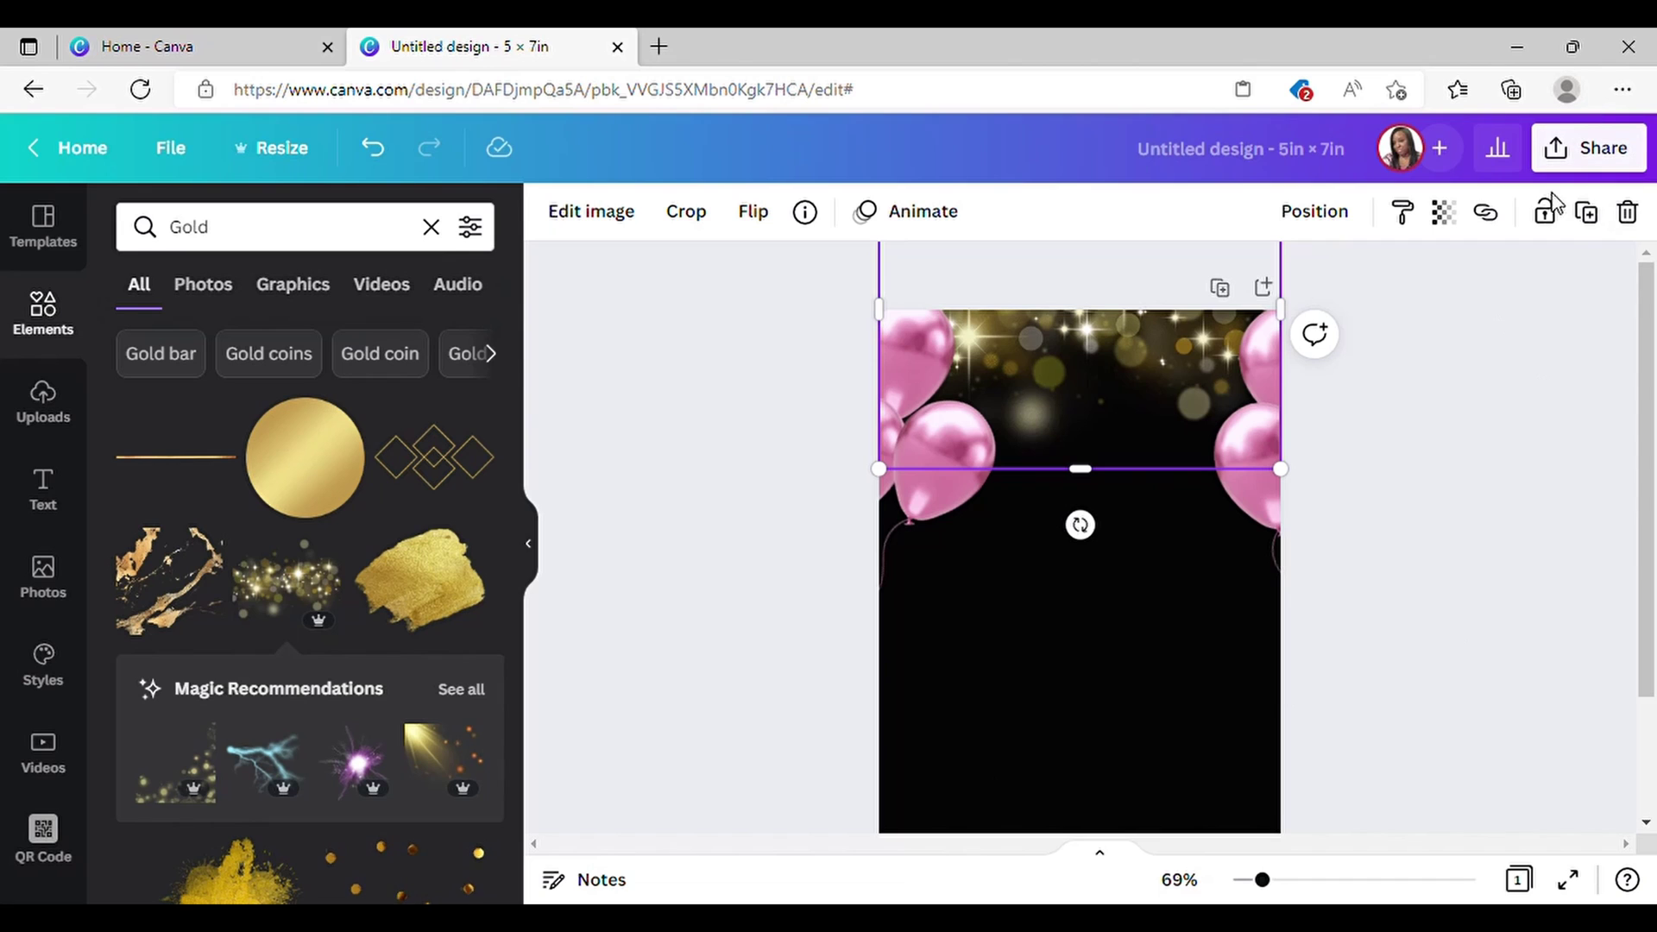
Step: Duplicate the sparkles, flip the copy vertically and line it up along the bottom edge
left_click(1596, 231)
left_click_drag(1205, 381, 1146, 866)
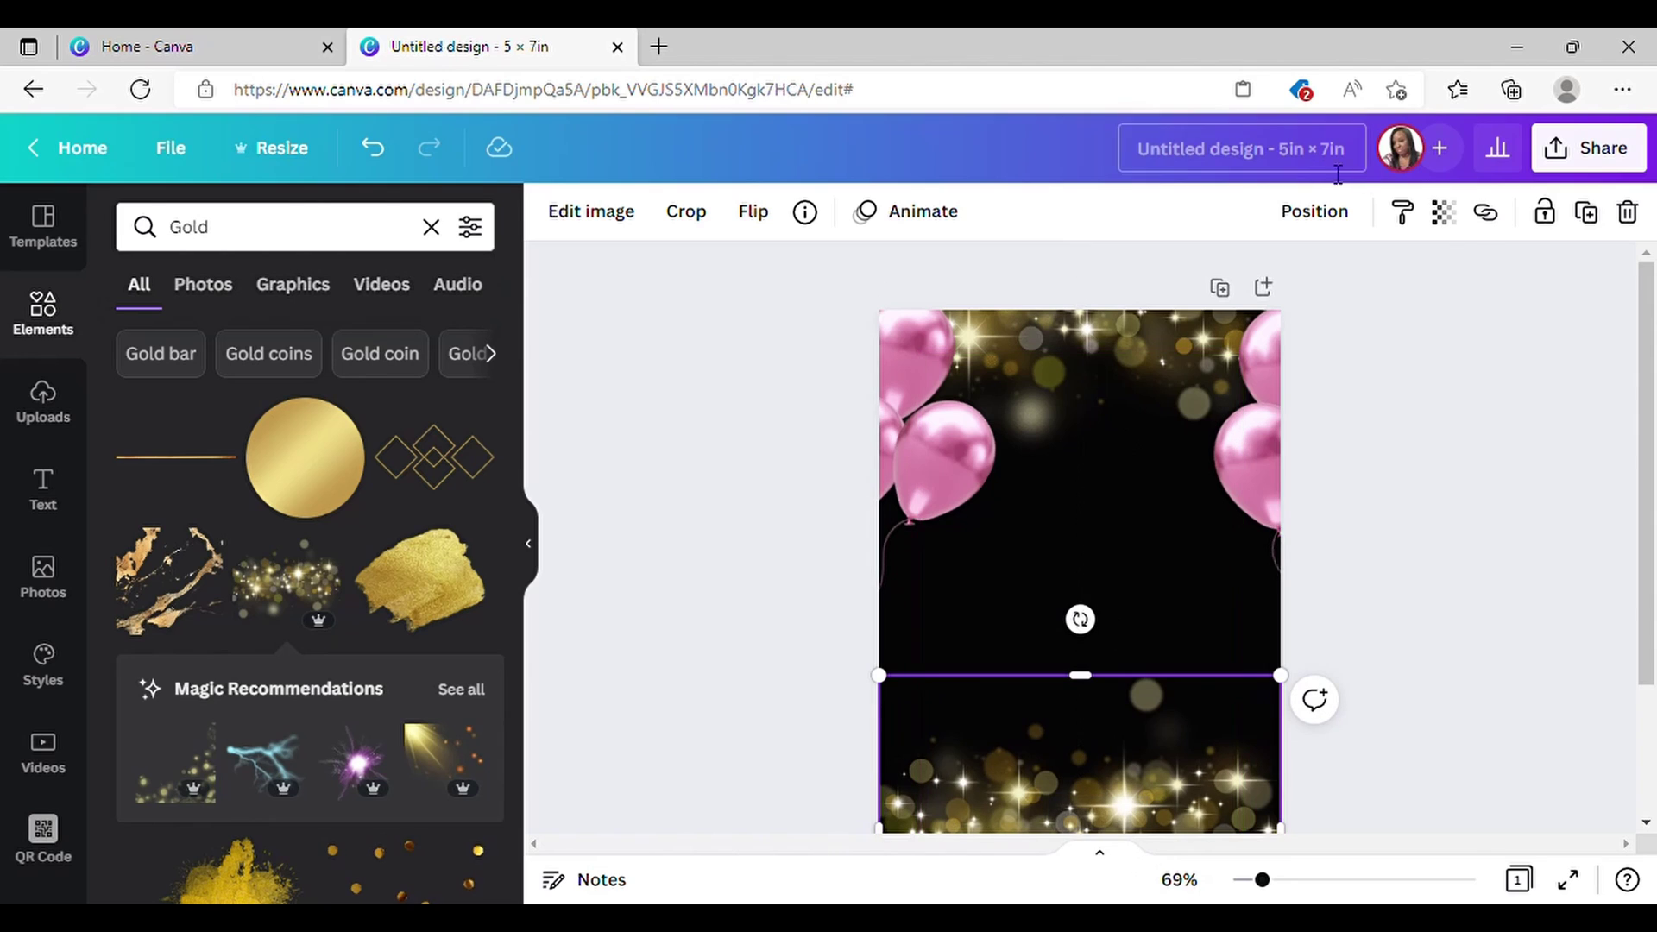
left_click(766, 222)
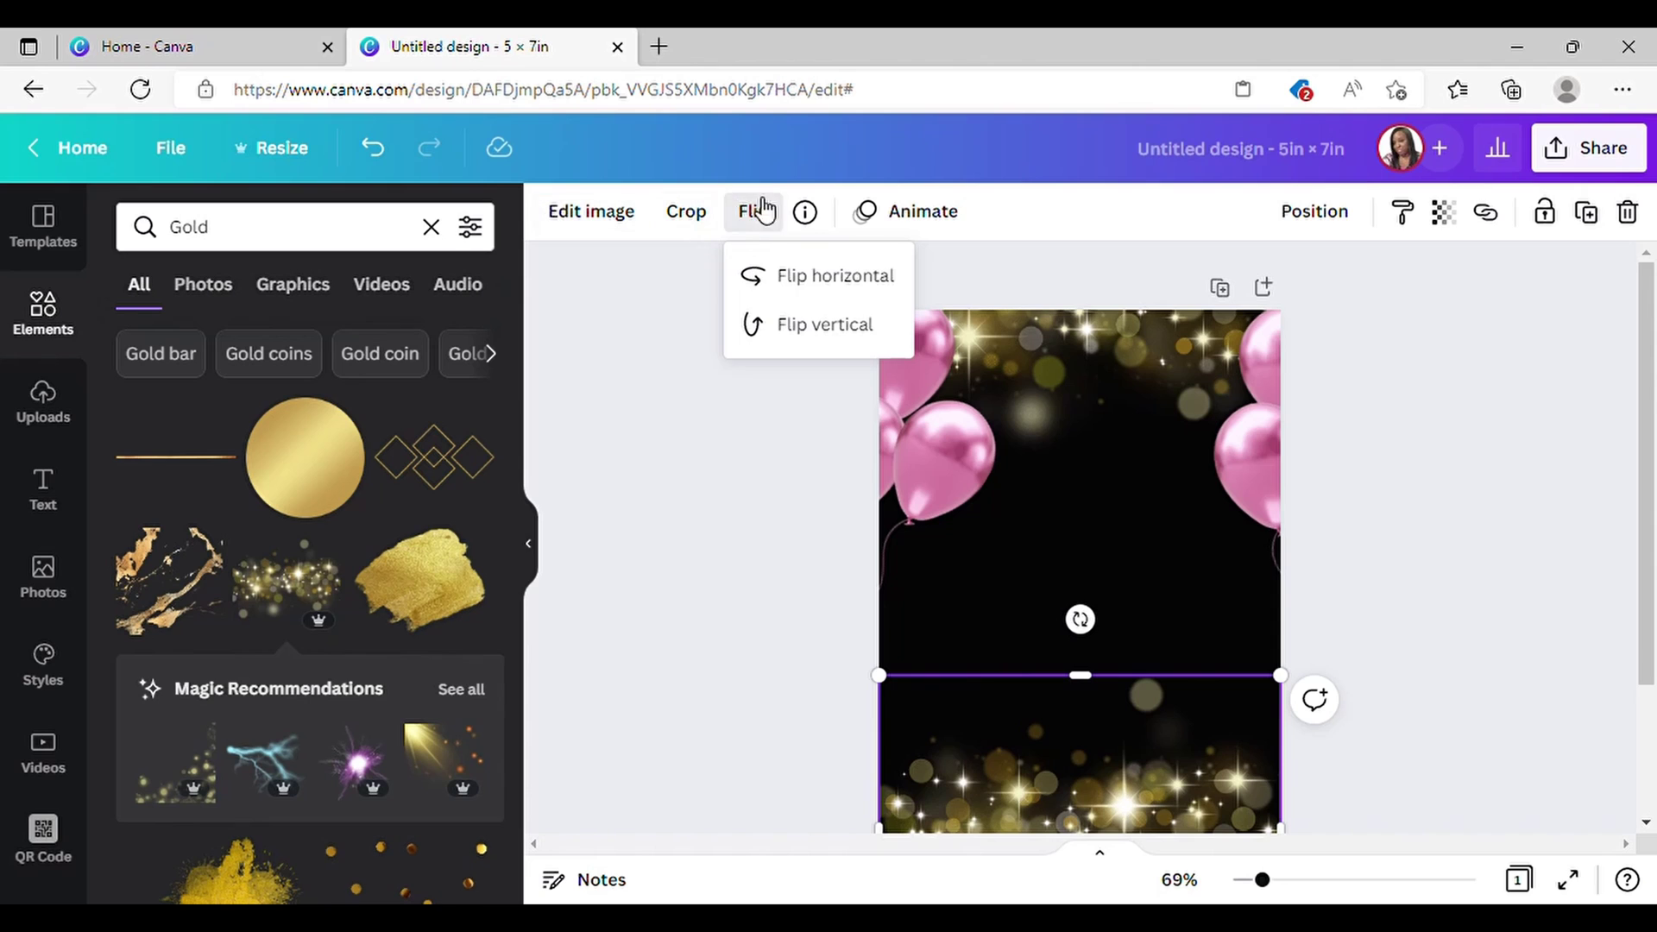
left_click(820, 333)
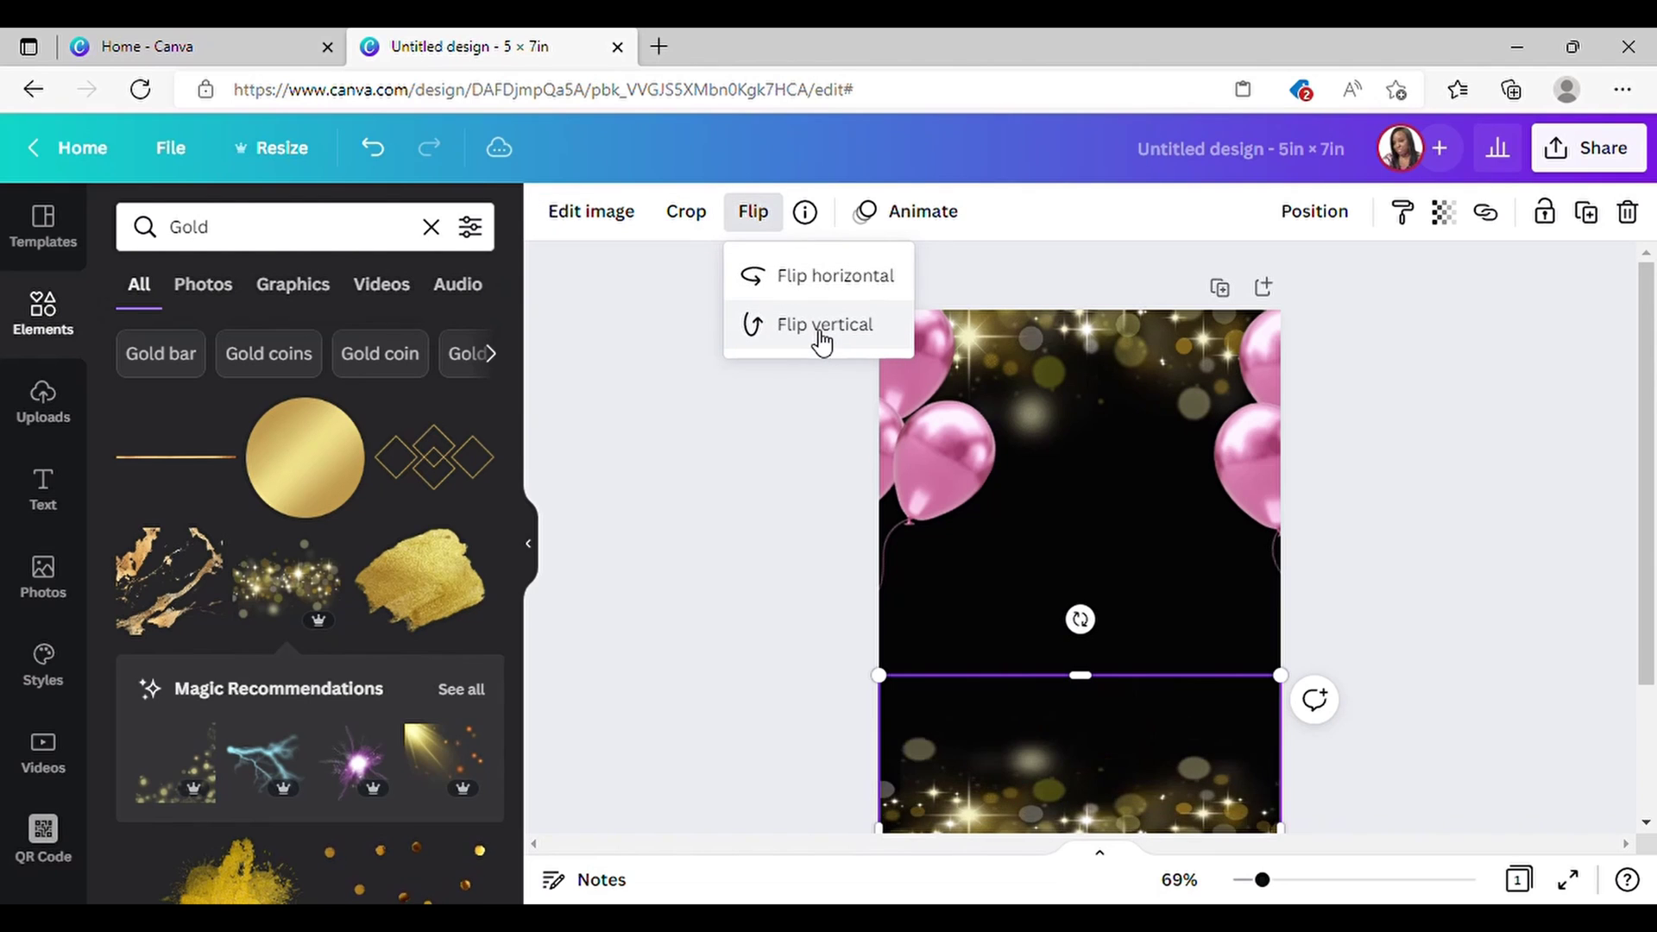
mouse_move(1176, 810)
left_mouse_down()
mouse_move(1196, 824)
mouse_move(1183, 837)
left_mouse_up()
left_click(1493, 706)
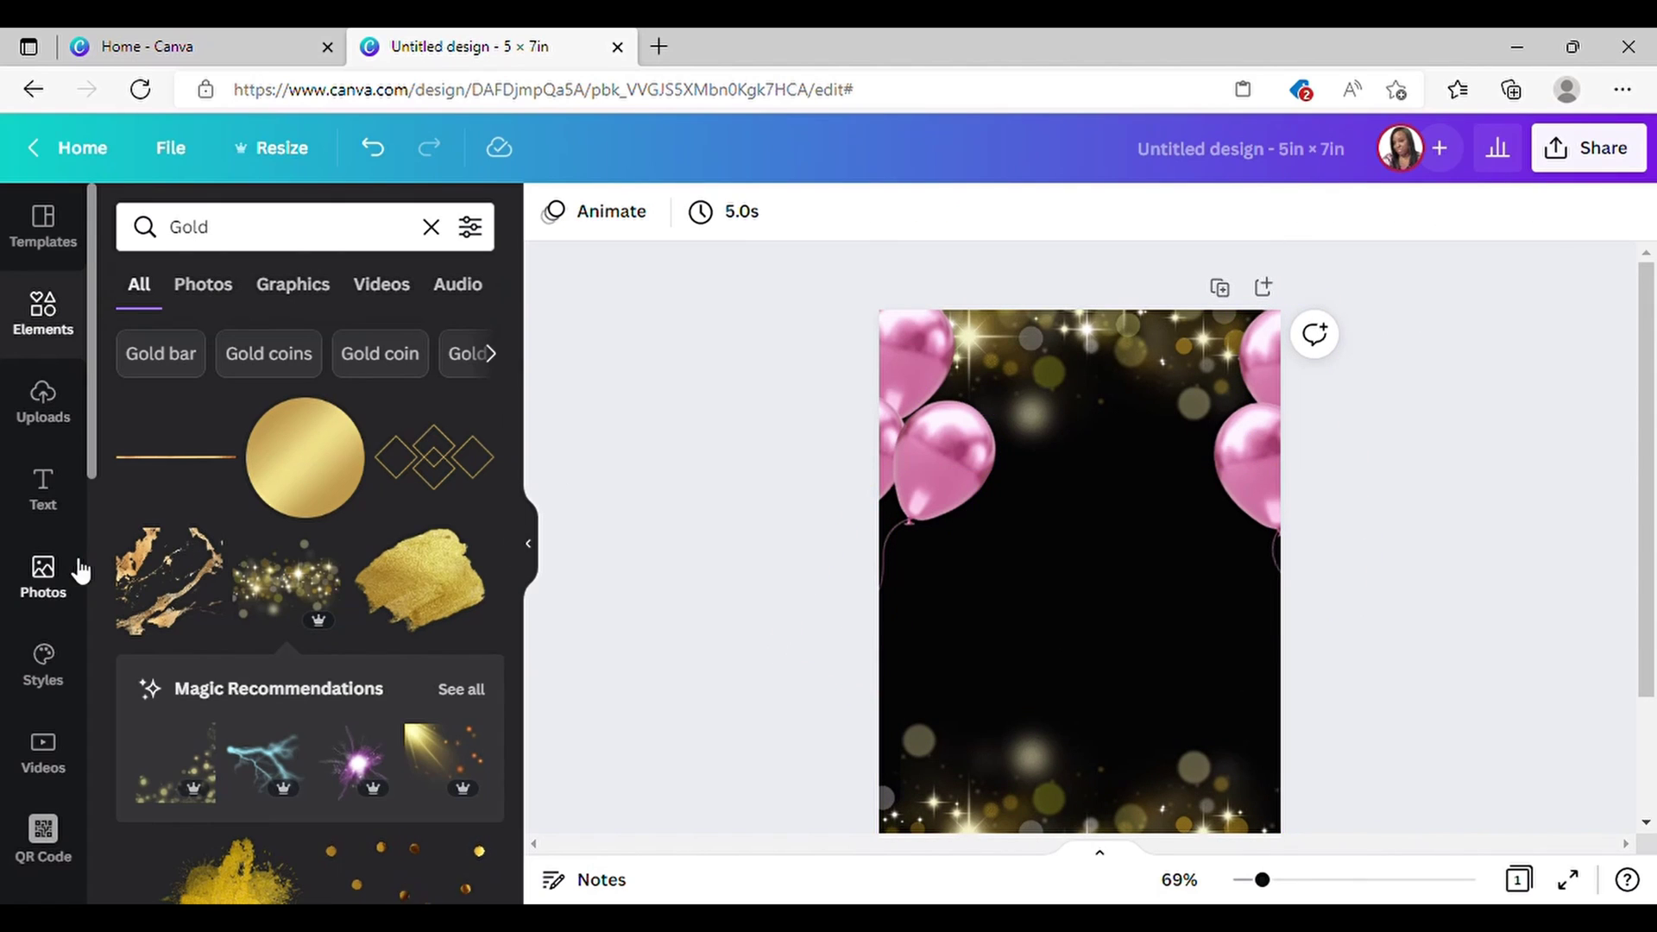
Step: Replace the Gold search with a search for transparent gradient elements
left_click(429, 244)
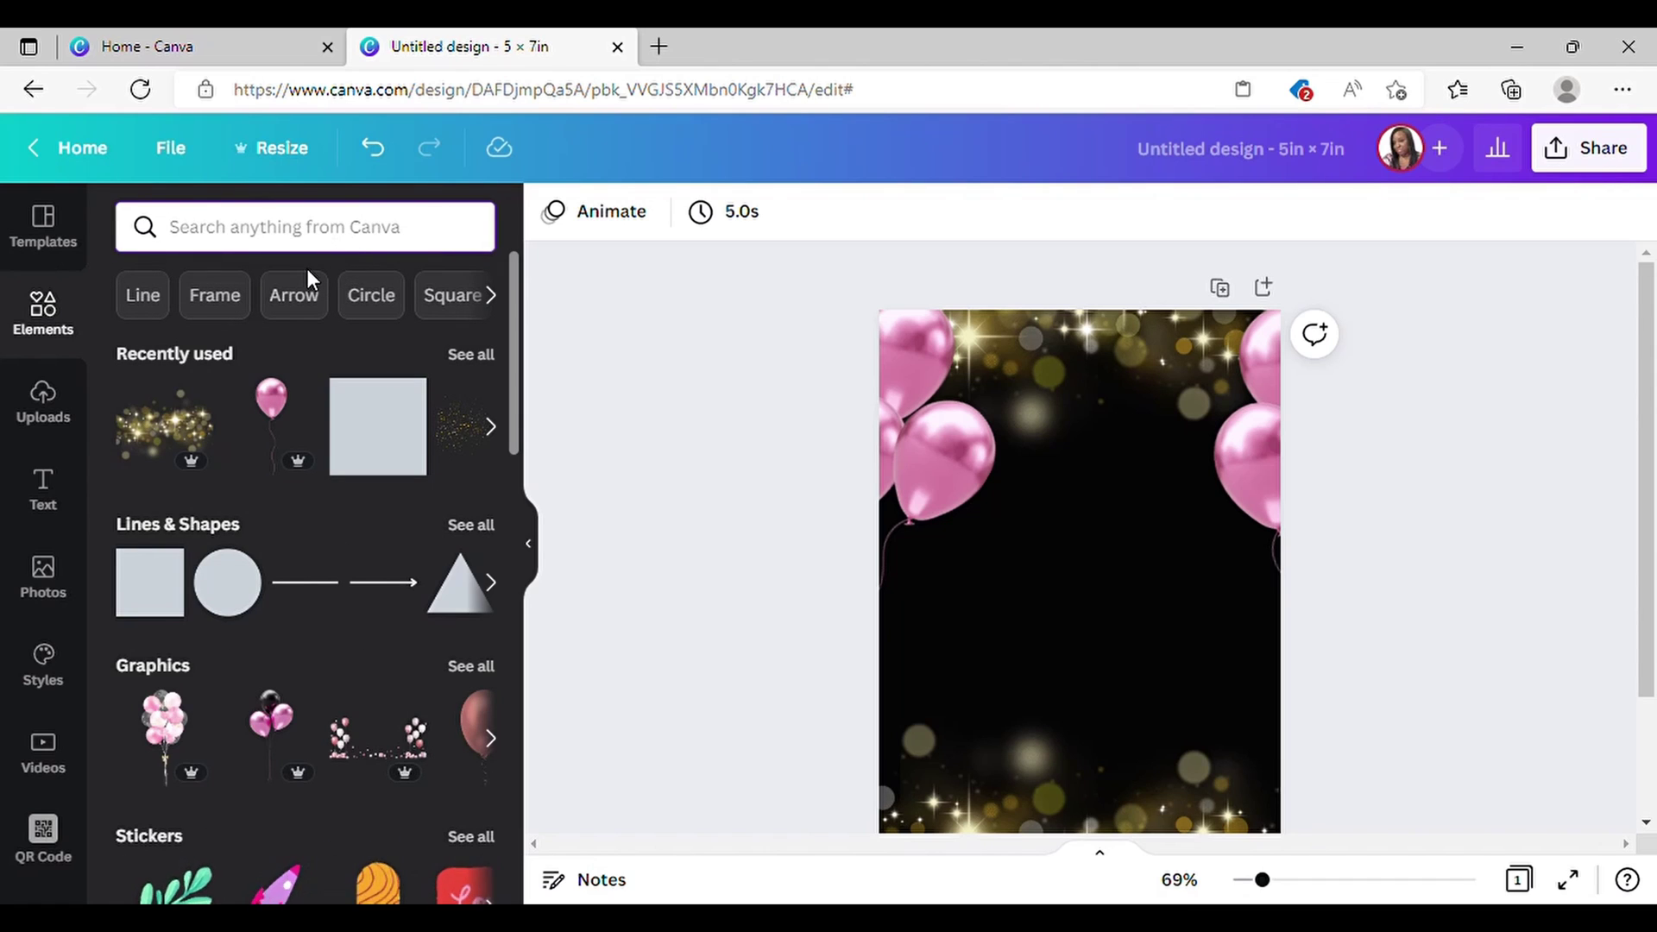
type("trans")
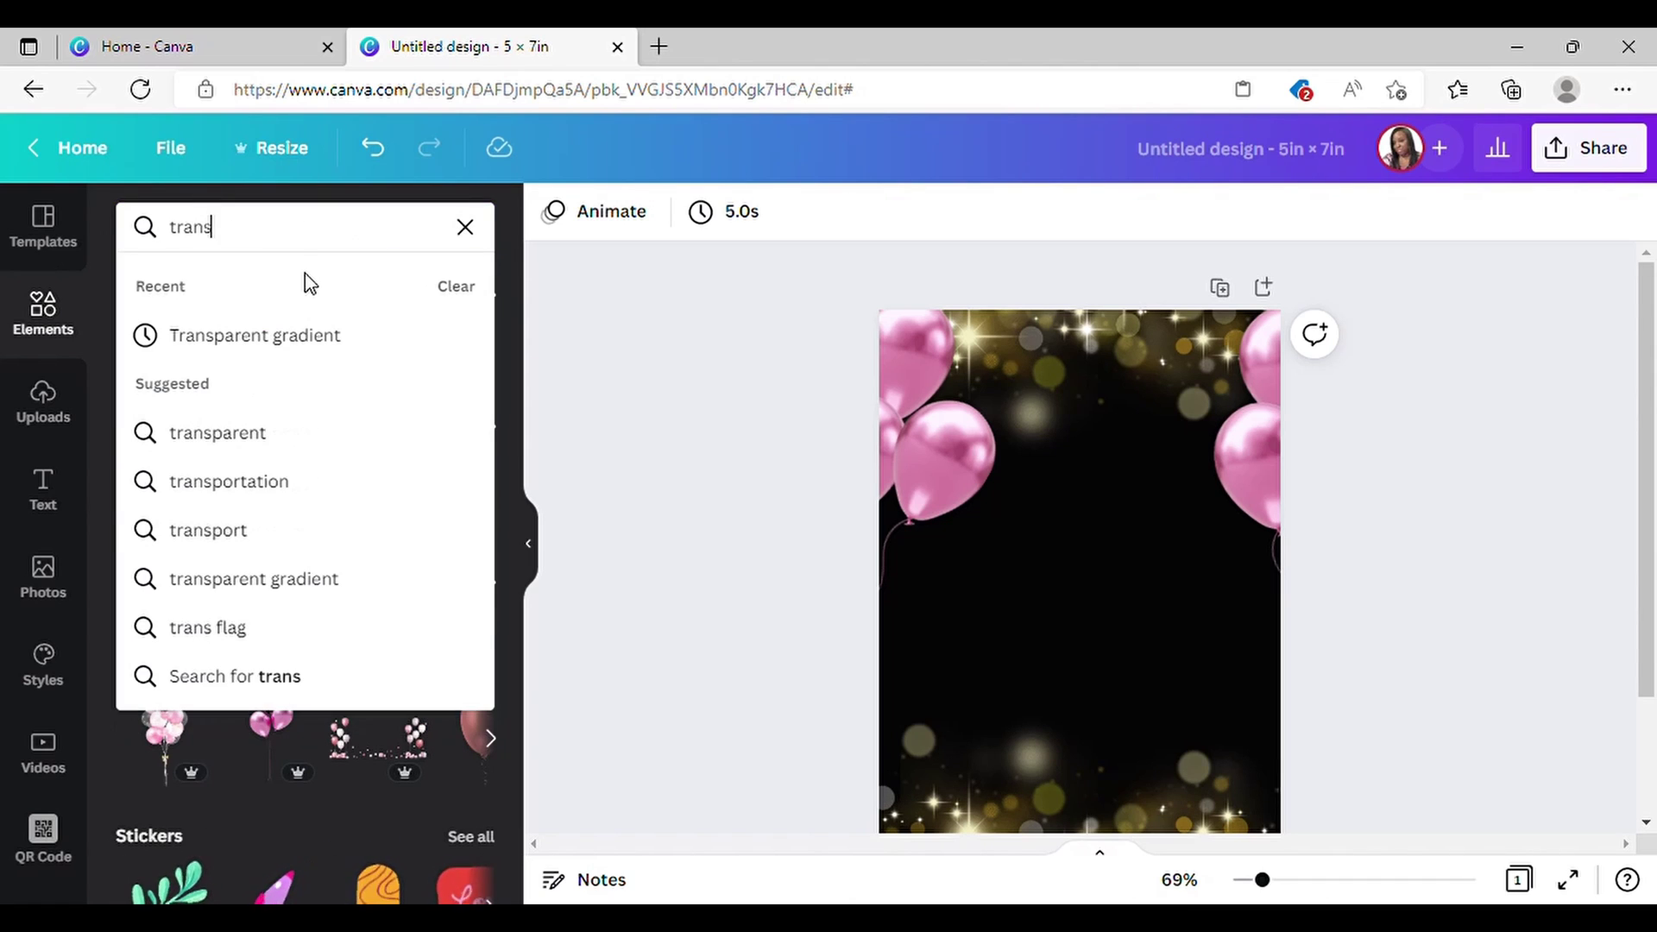
left_click(344, 335)
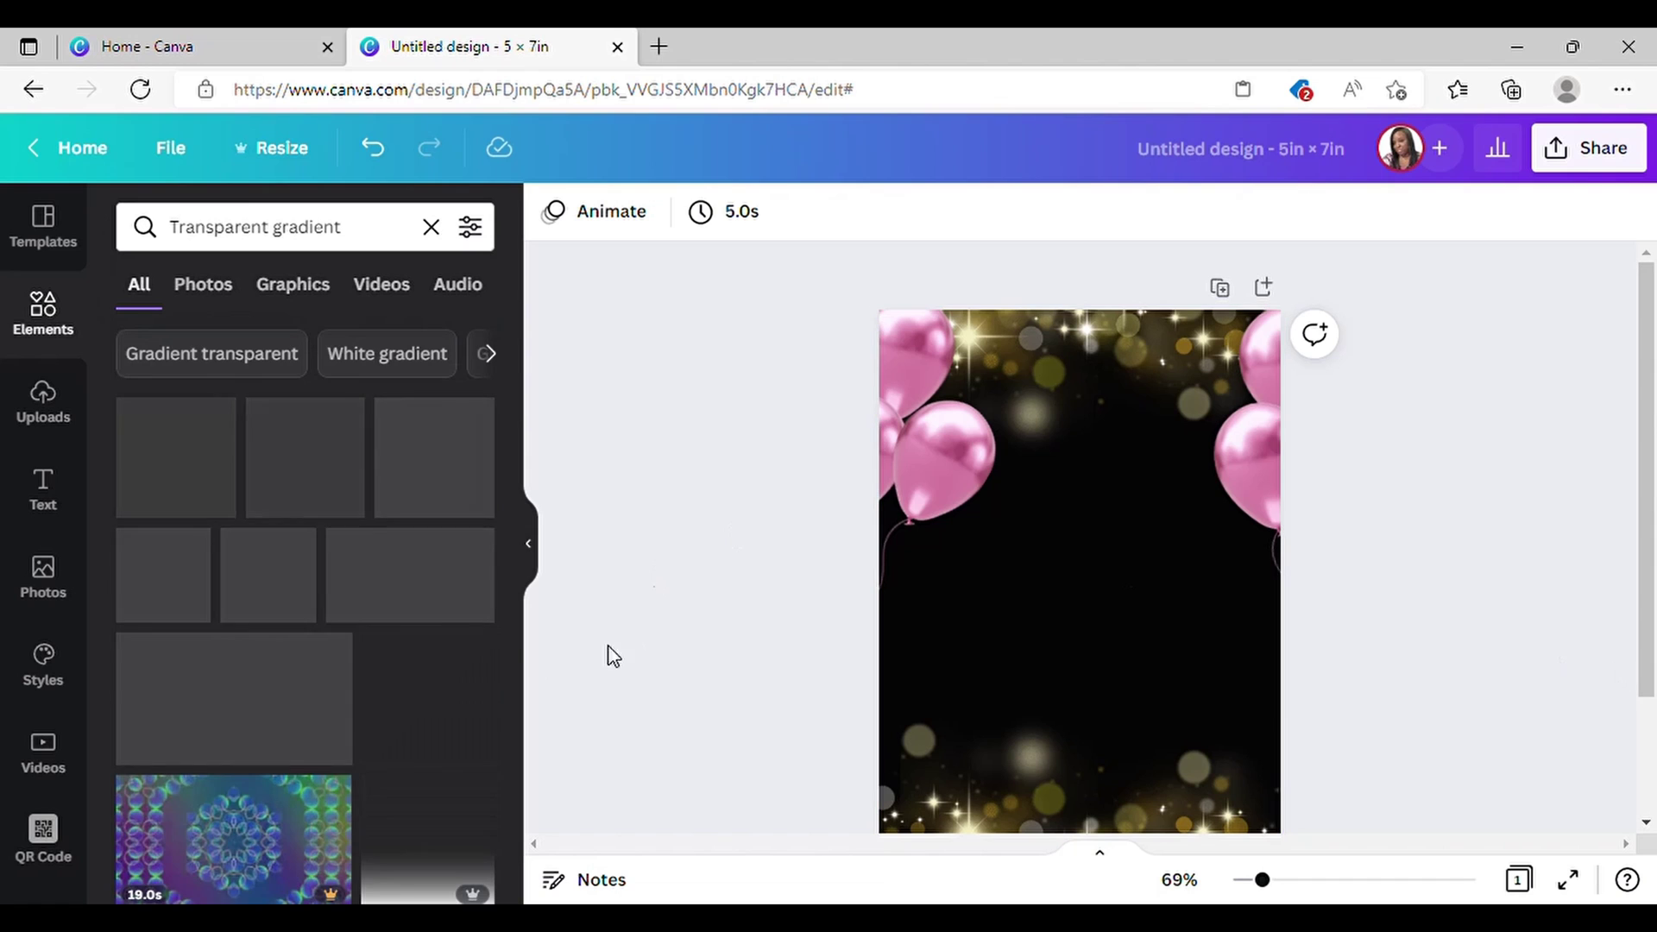
scroll(436, 610, "down", 5)
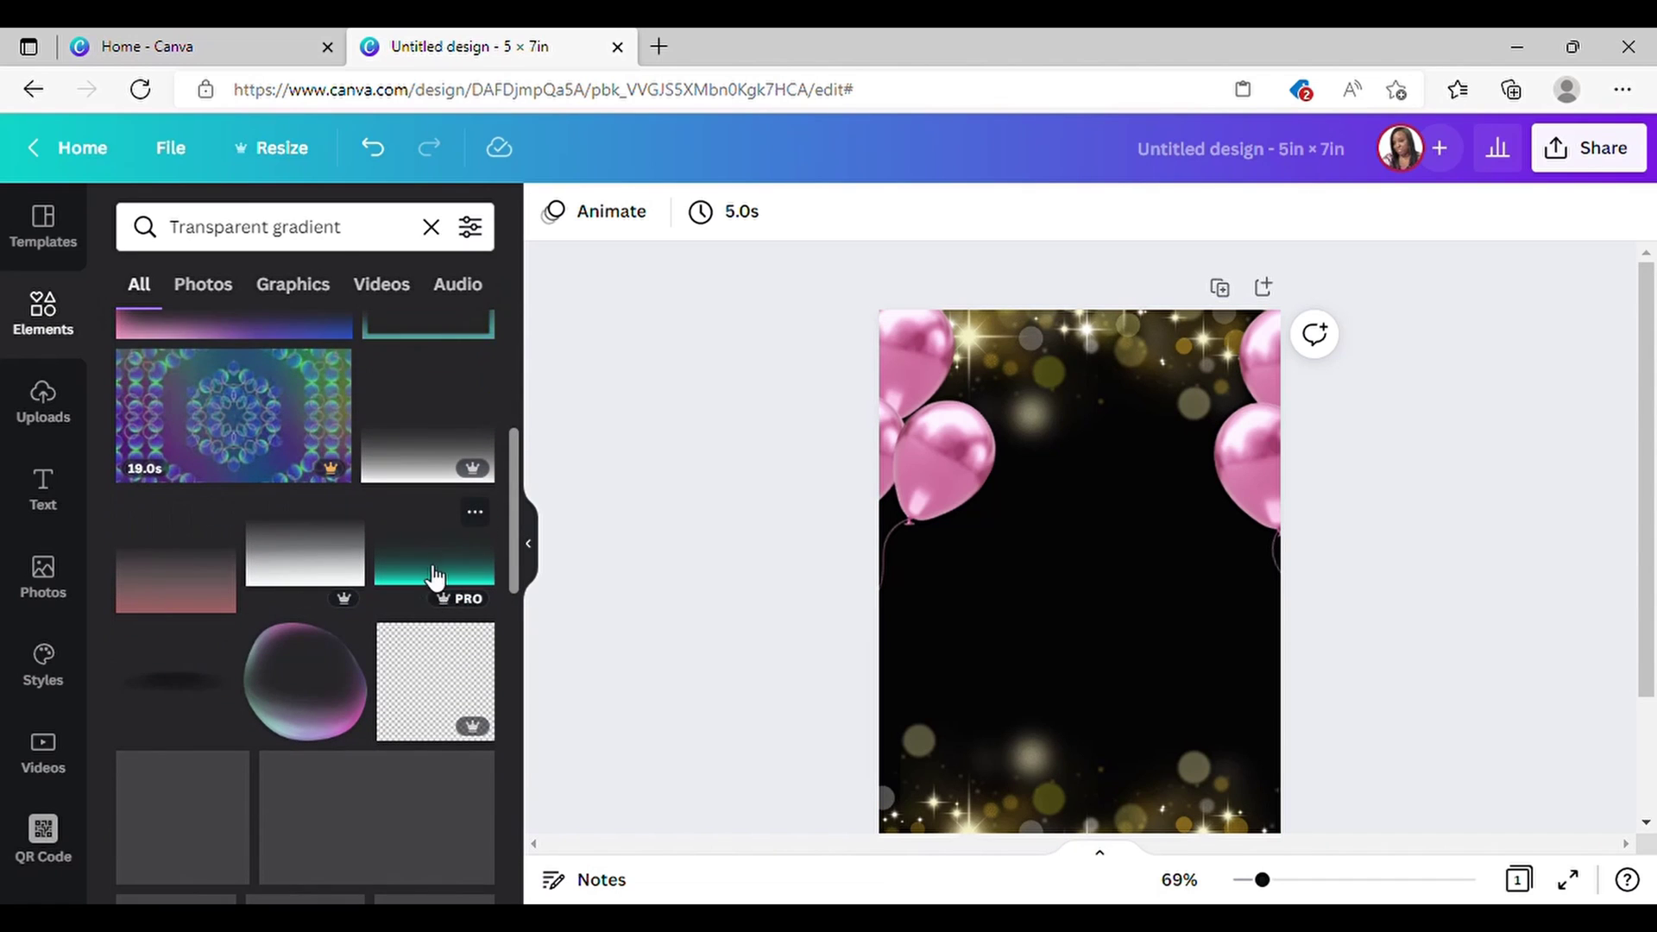
scroll(349, 620, "down", 4)
scroll(333, 610, "up", 3)
Step: Add the teal gradient, rotate it 180°, move it to the top and enlarge it to about 3.8 × 2.1 in
left_click(453, 483)
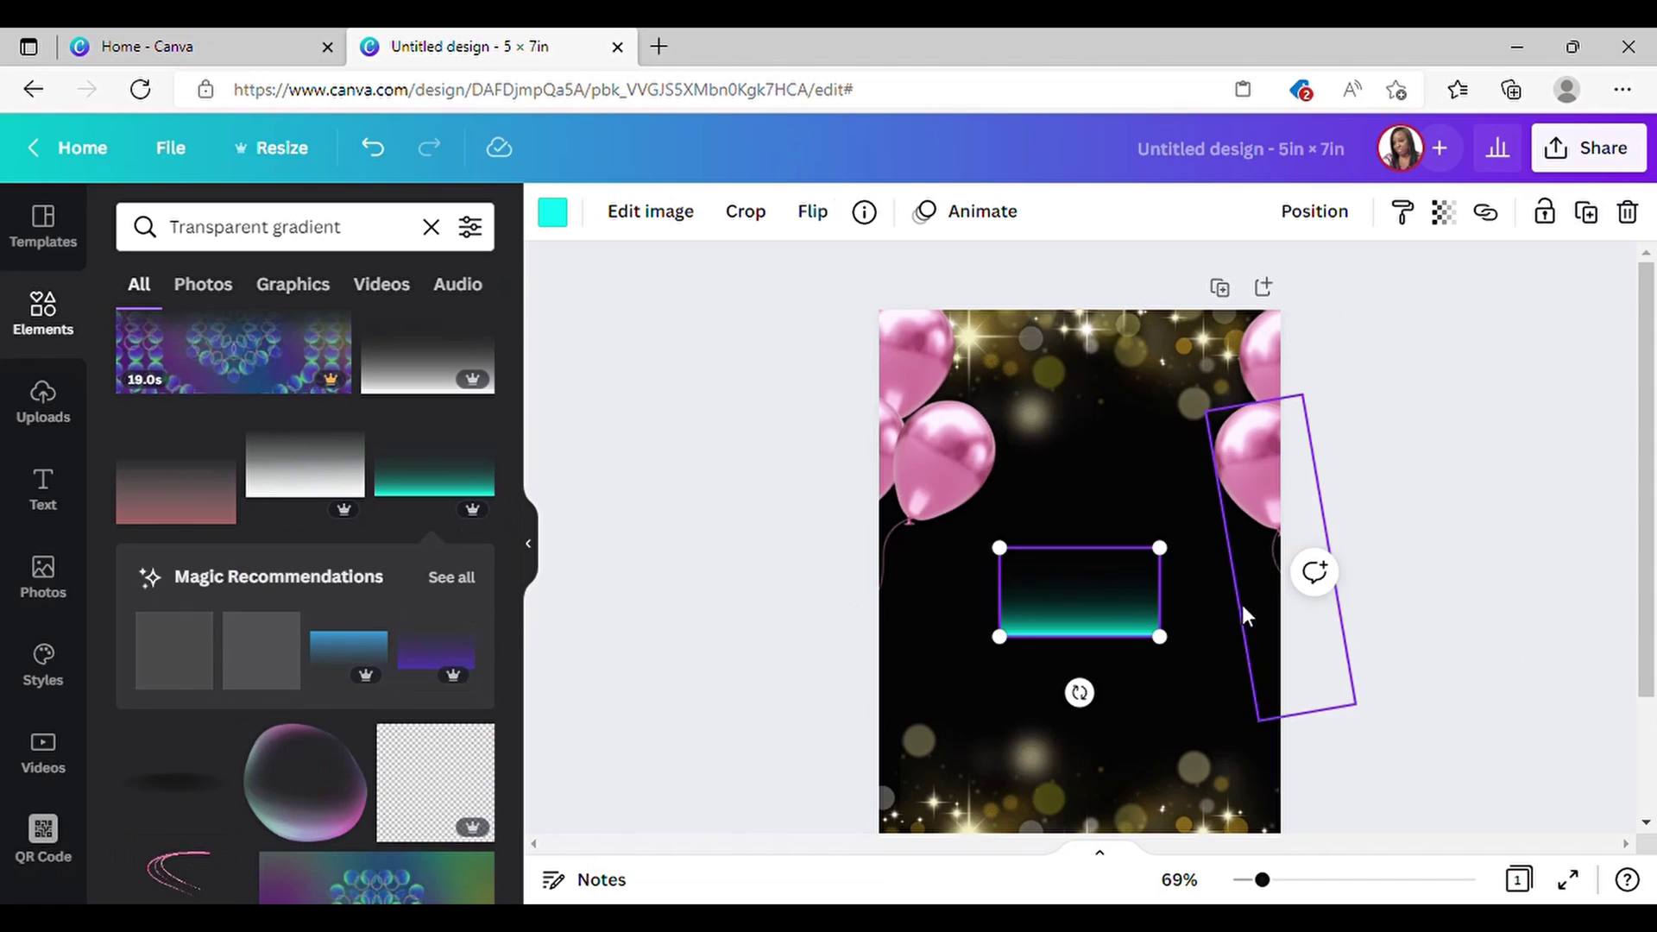
left_click_drag(1091, 709, 1098, 402)
left_click_drag(1110, 592, 1277, 489)
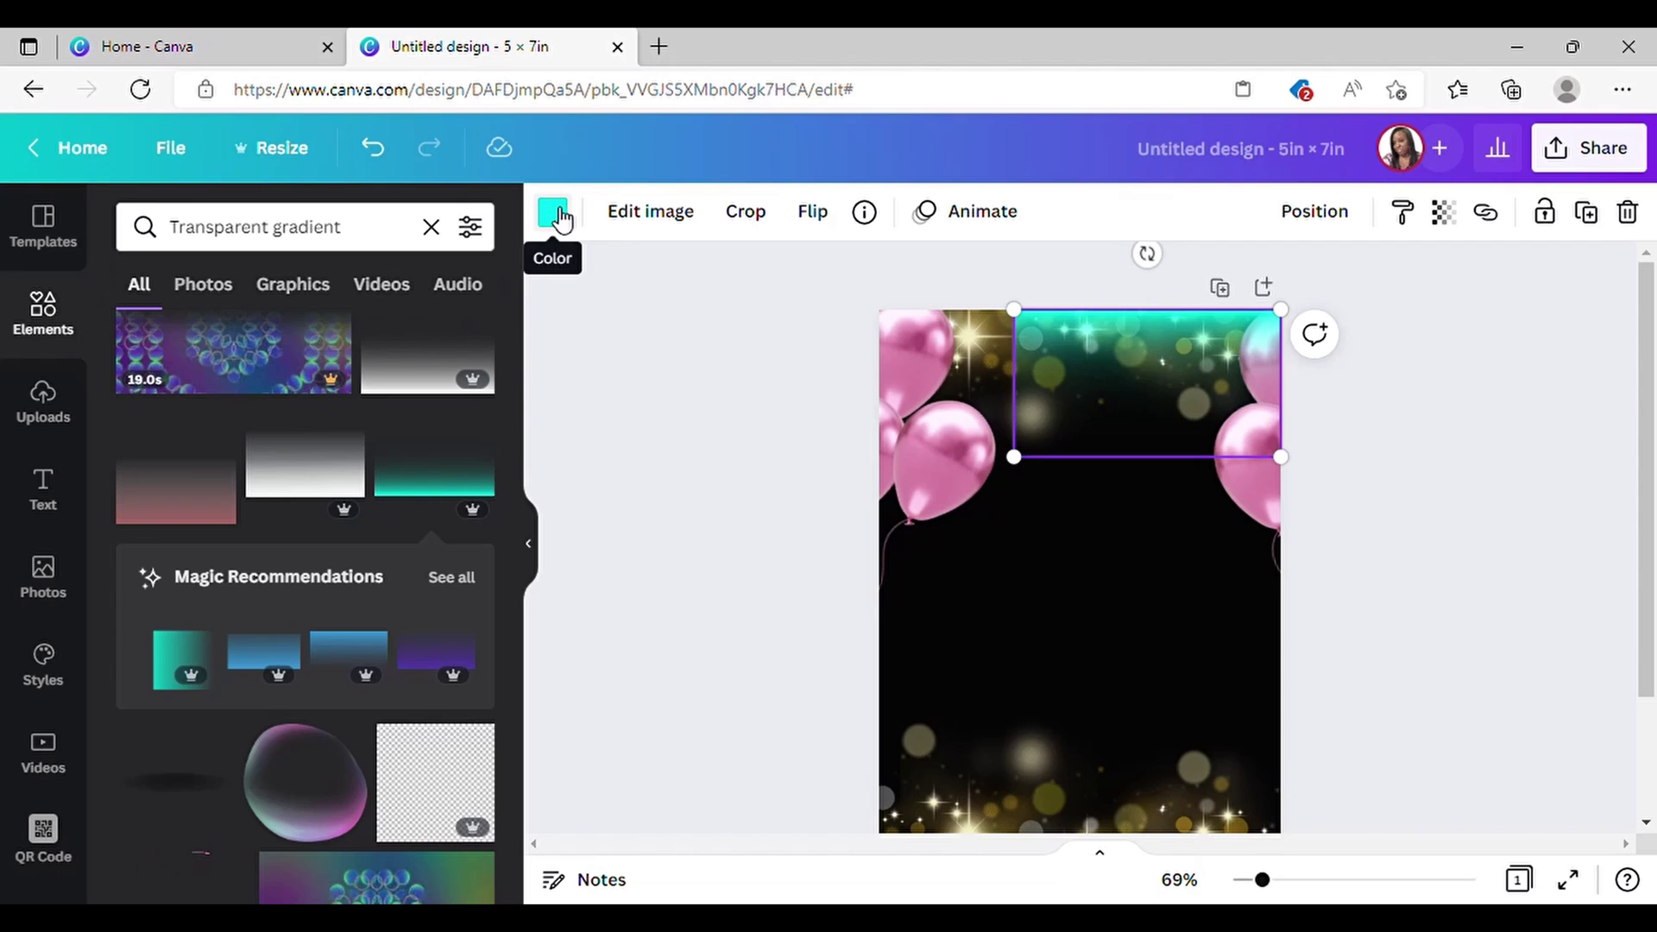
left_click_drag(1014, 458, 974, 479)
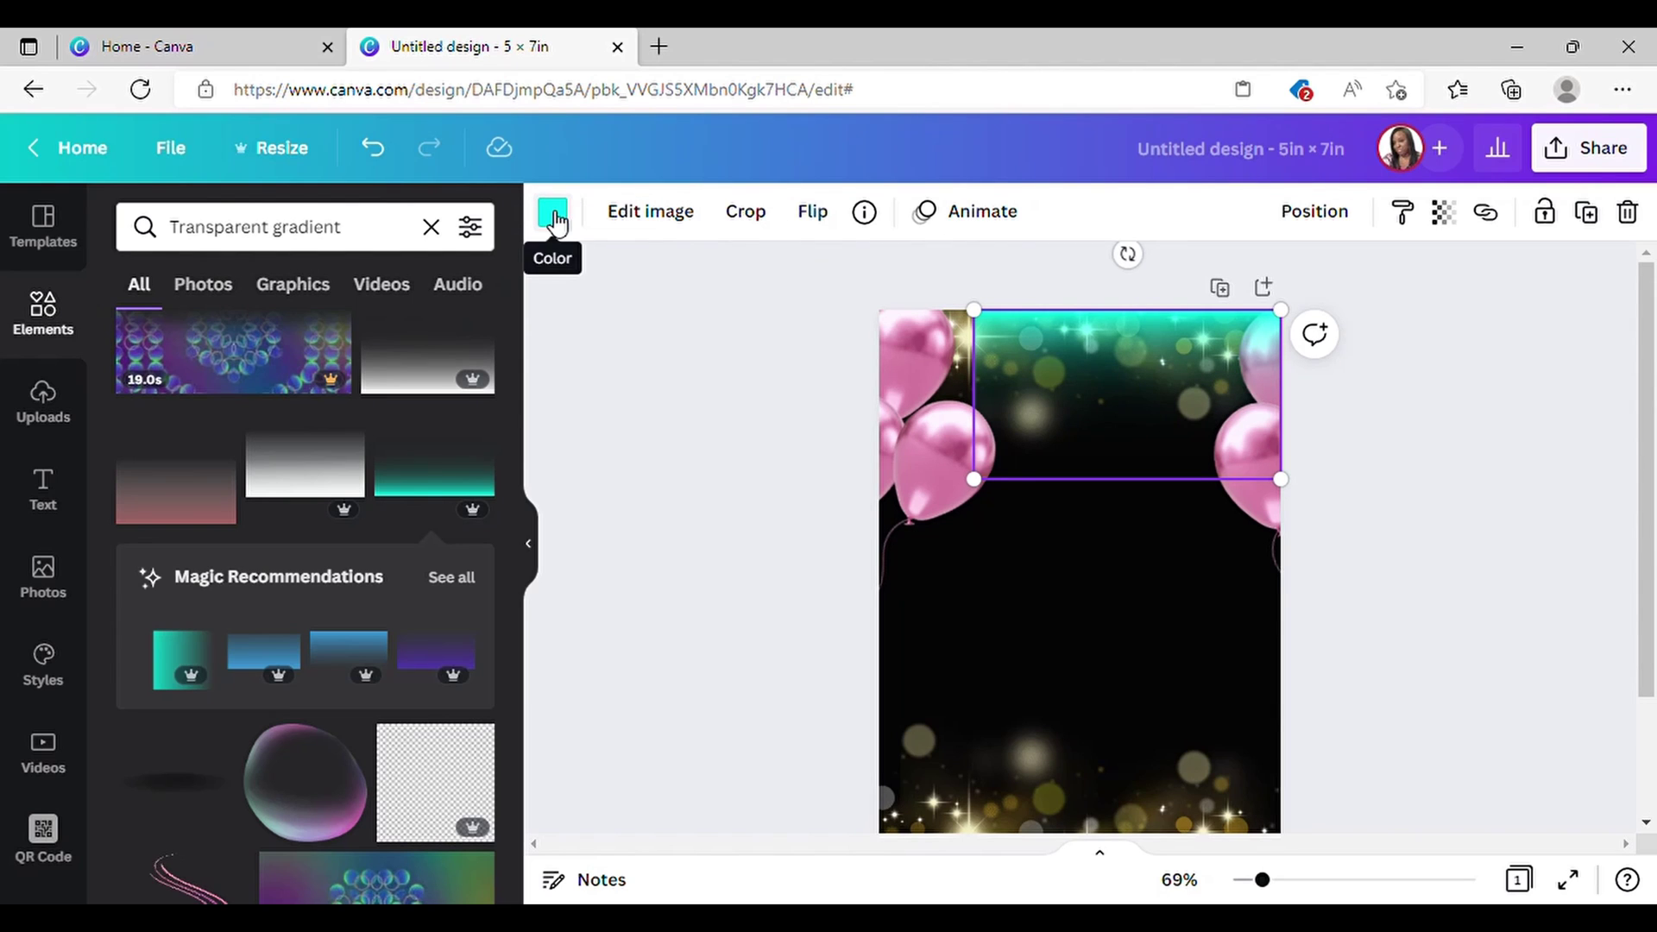
Step: Recolour the gradient with the balloon pink using the eyedropper, and resize it across the top
left_click(552, 212)
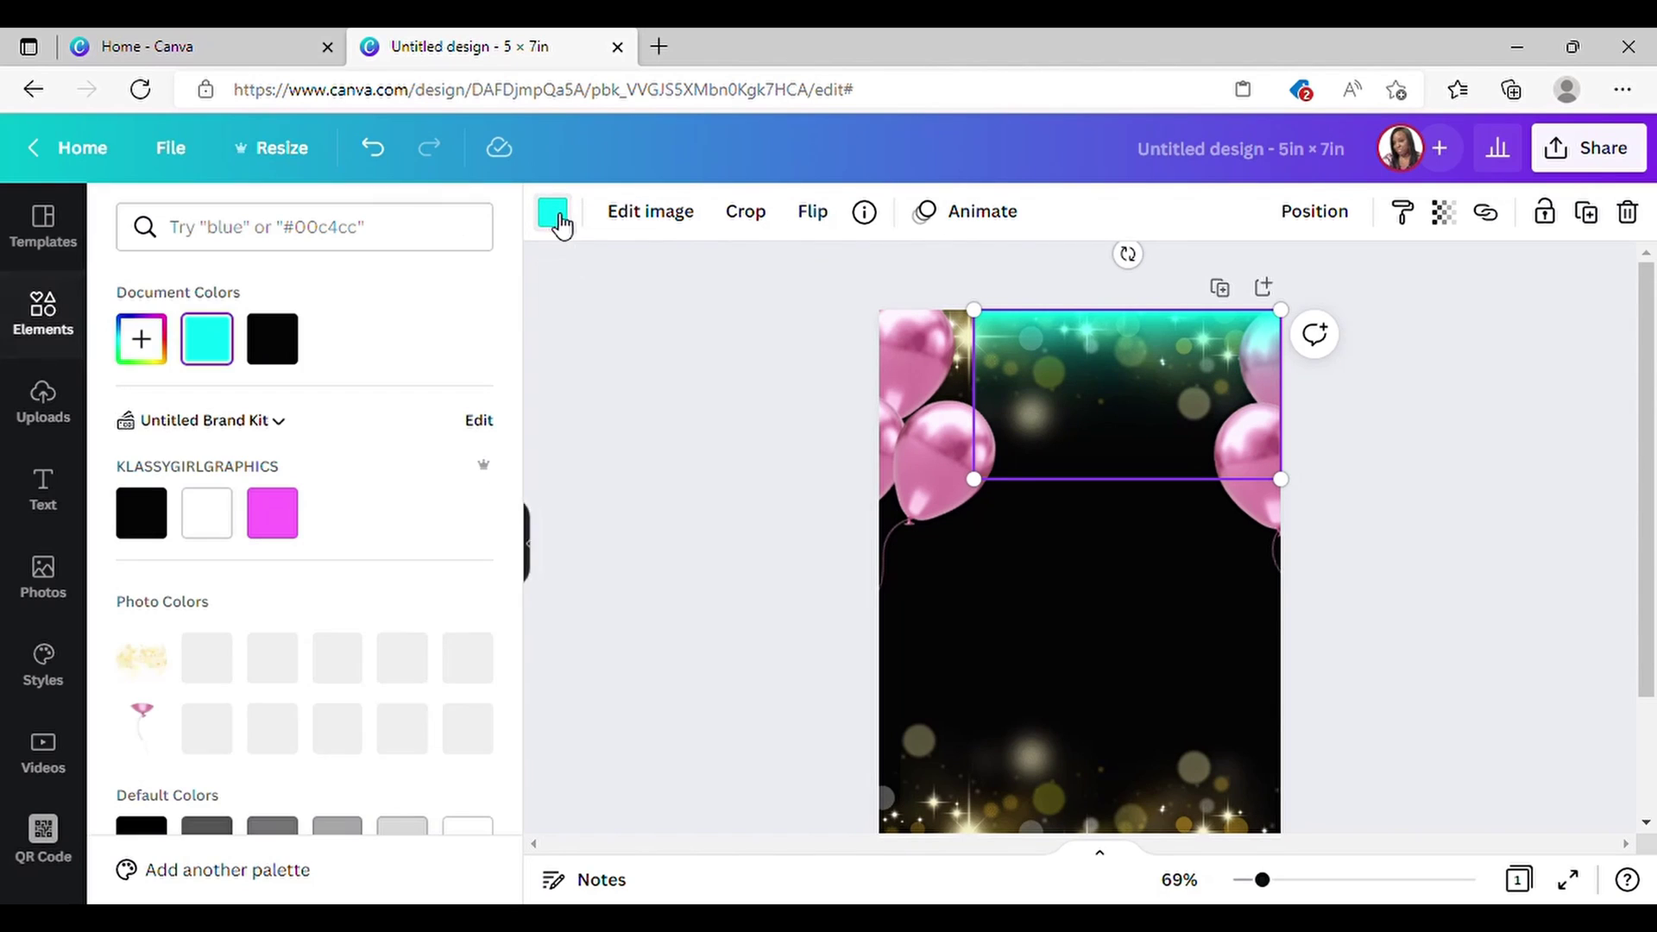
left_click(145, 347)
left_click(452, 597)
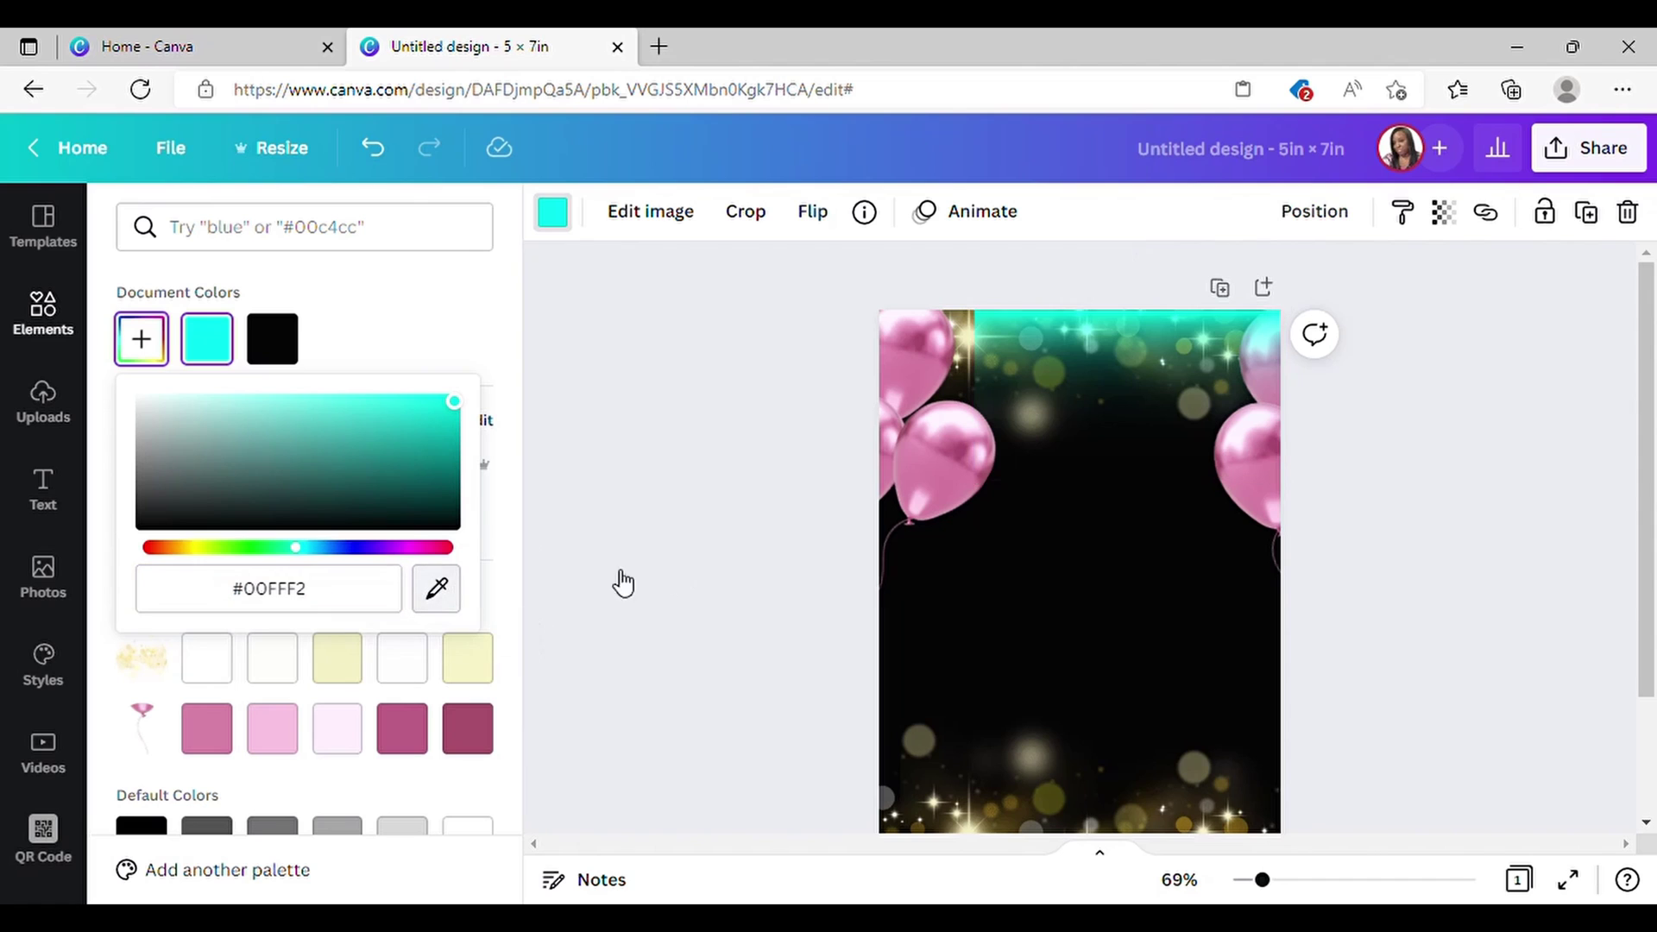
left_click(954, 481)
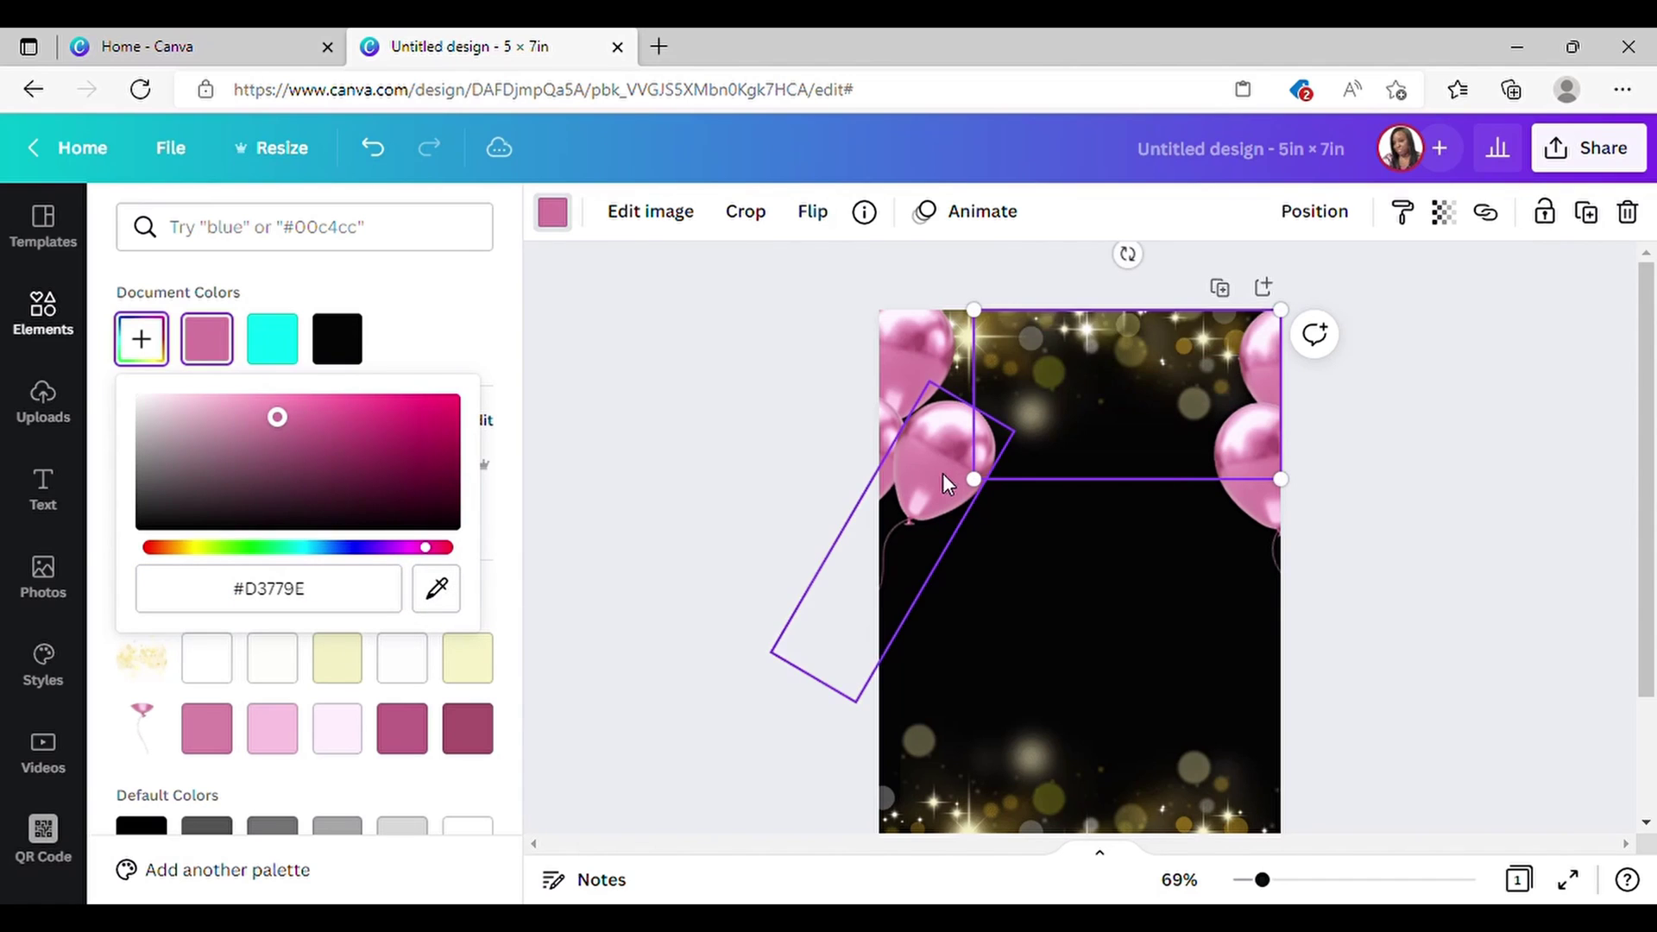
left_click_drag(977, 492, 899, 547)
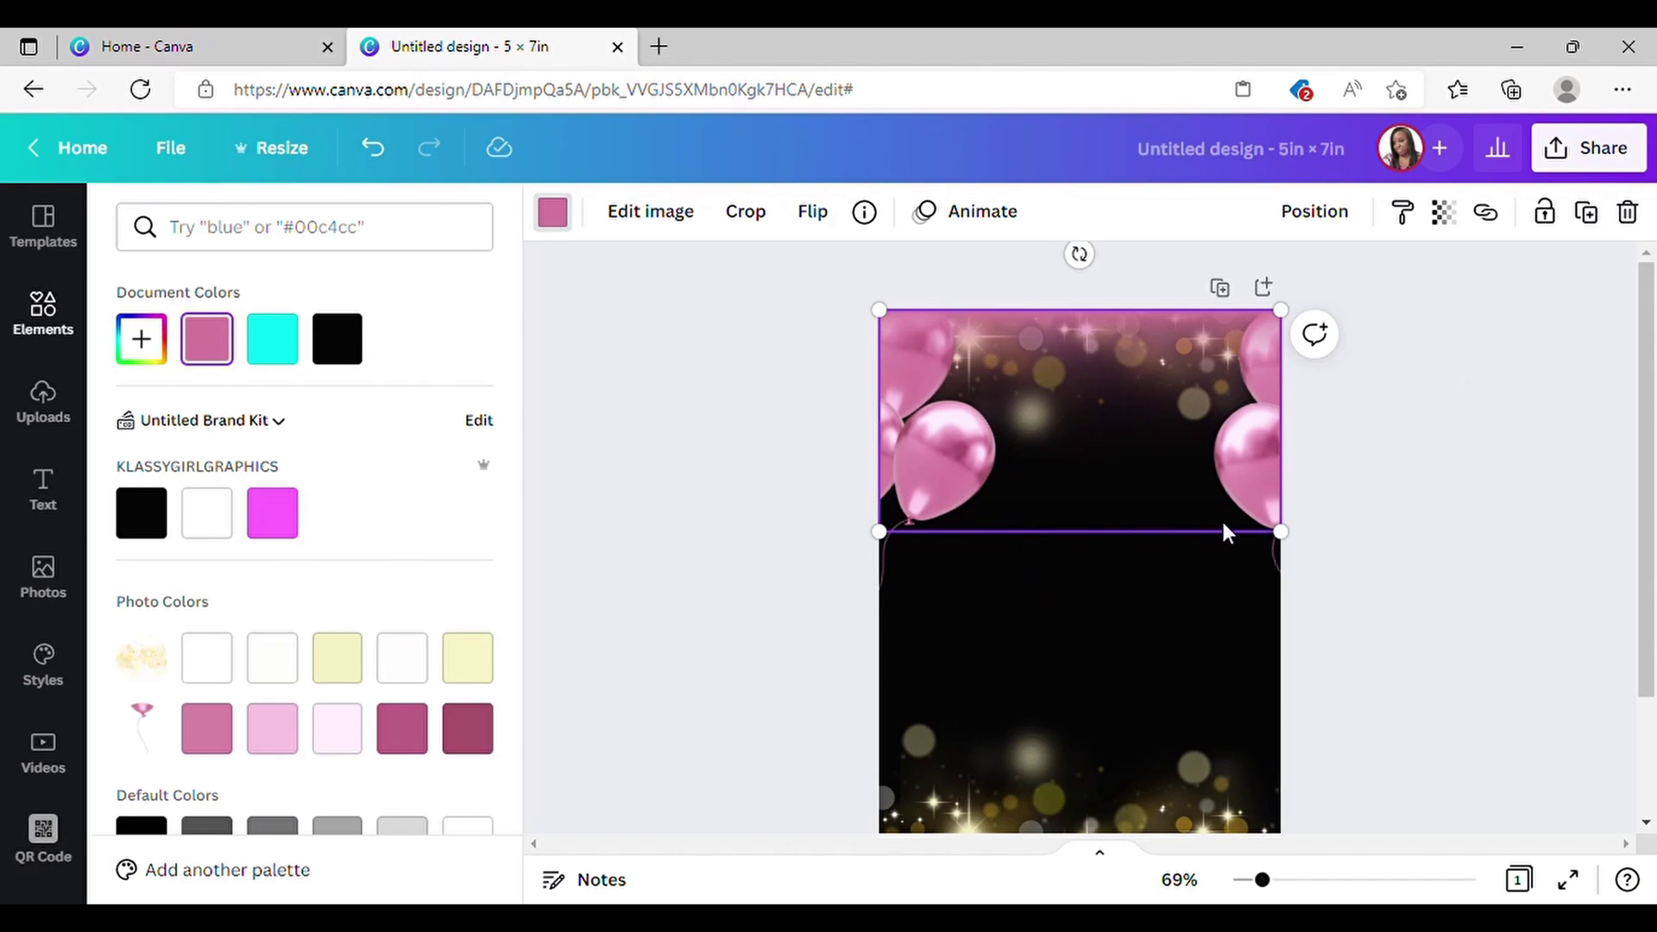
Step: Send the pink gradient backward in the layer order, behind the artwork
left_click(1312, 222)
left_click(1288, 340)
left_click(1304, 226)
left_click(1478, 369)
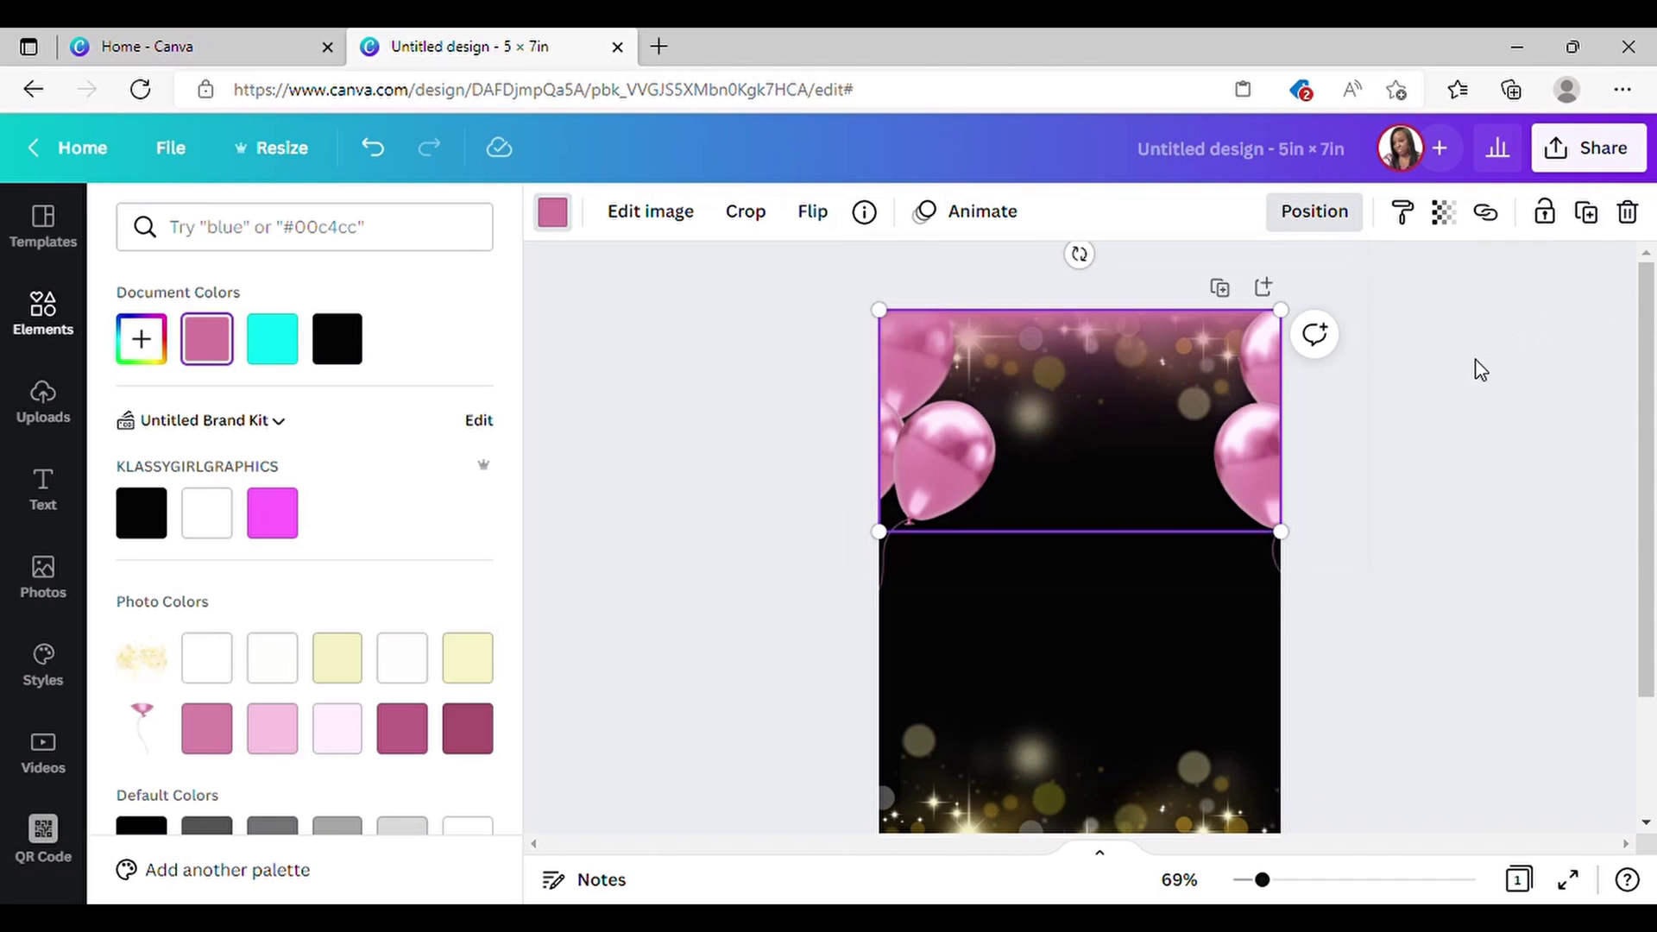
left_click(1313, 212)
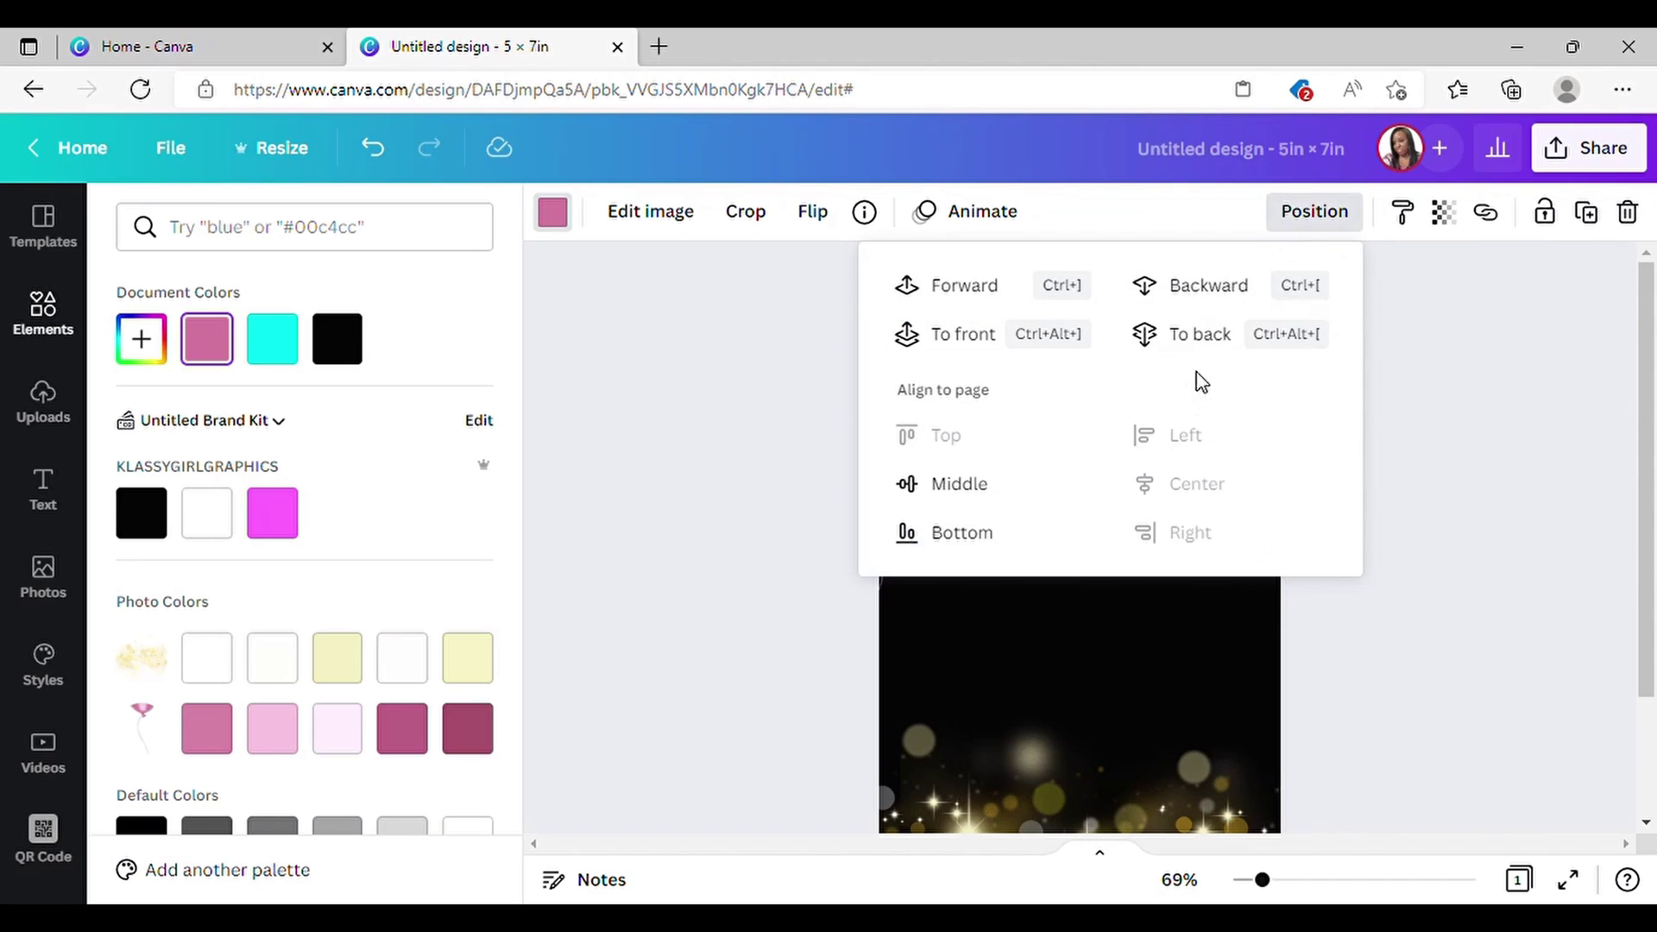
left_click(1452, 387)
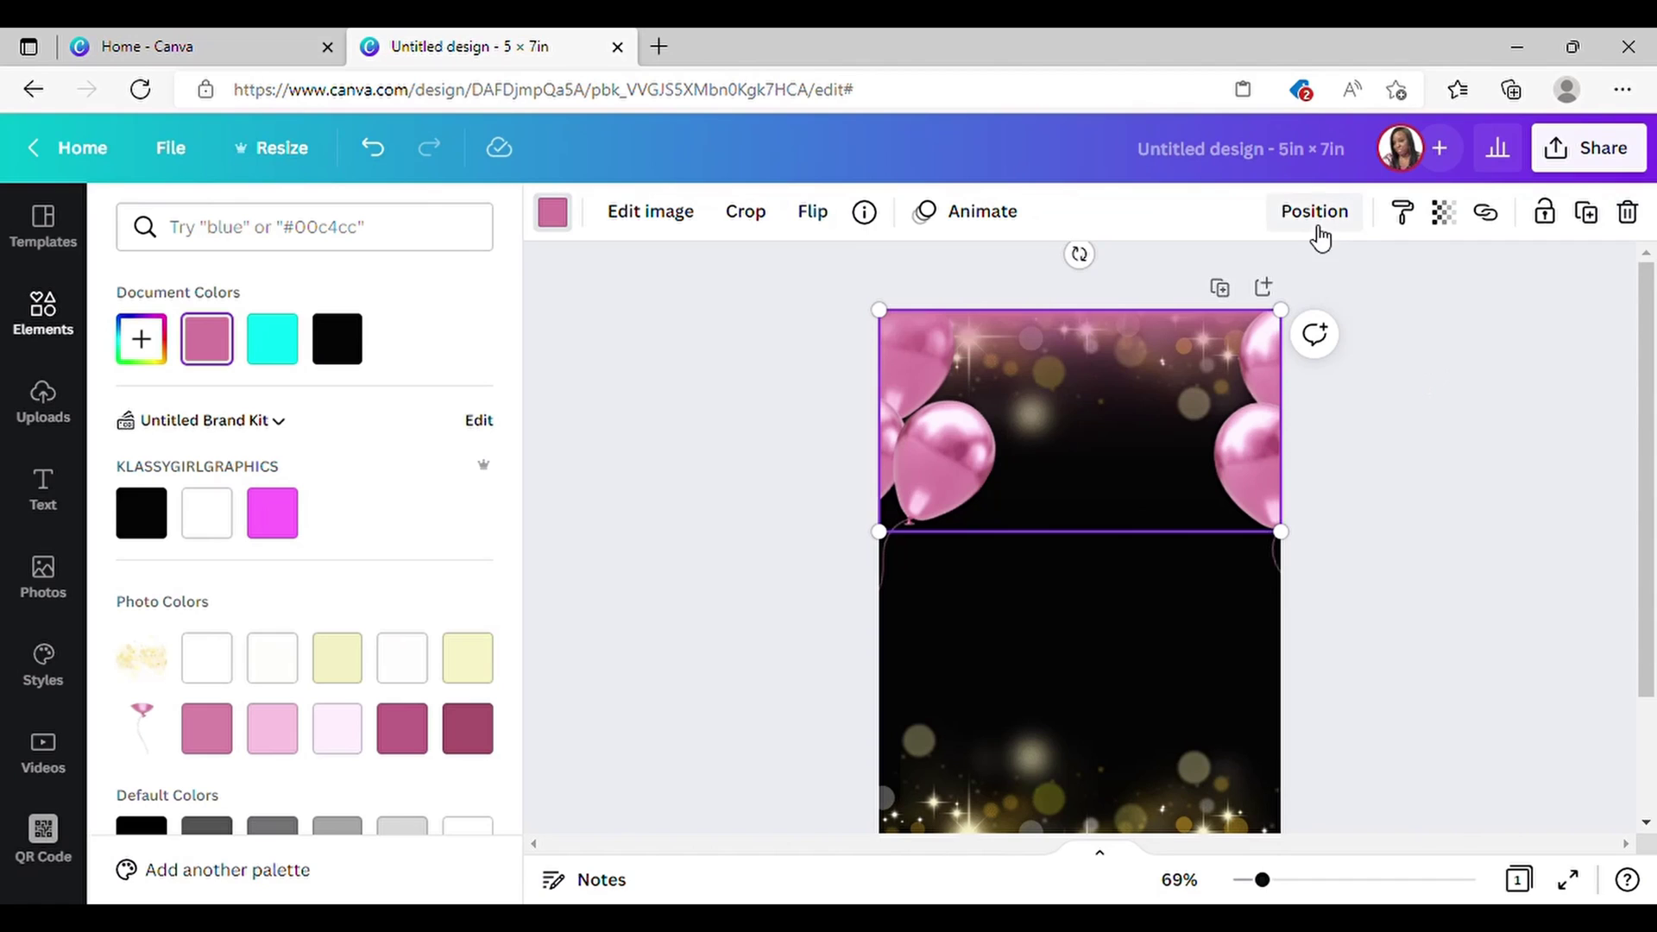
left_click(1316, 216)
left_click(1516, 363)
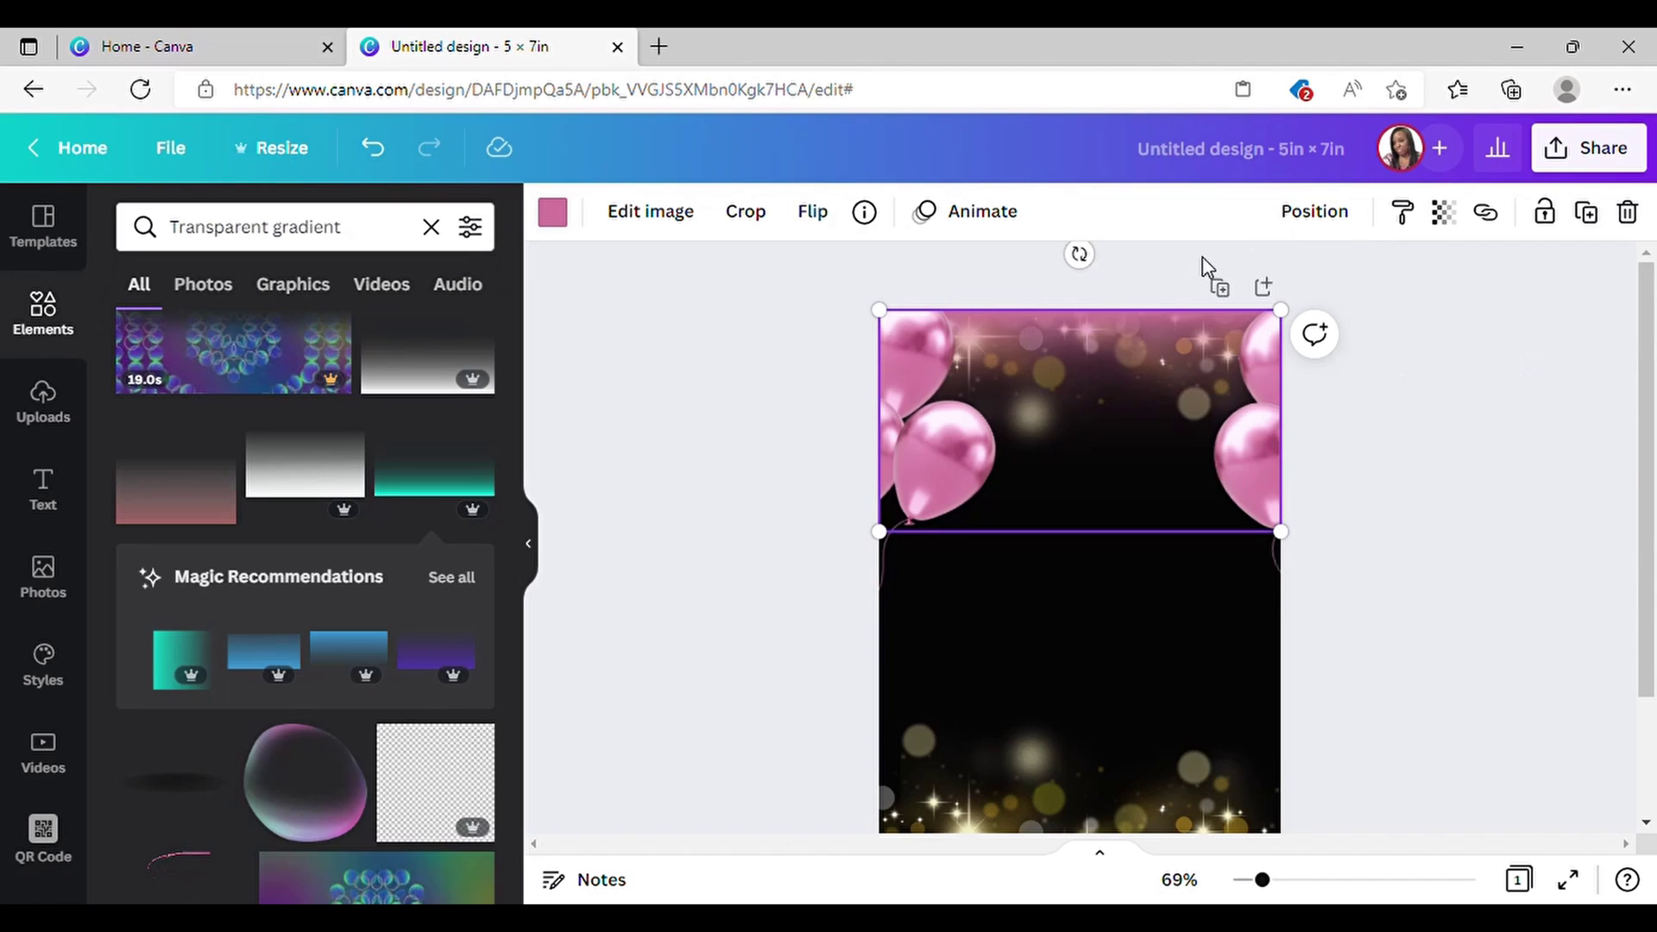
left_click(1312, 211)
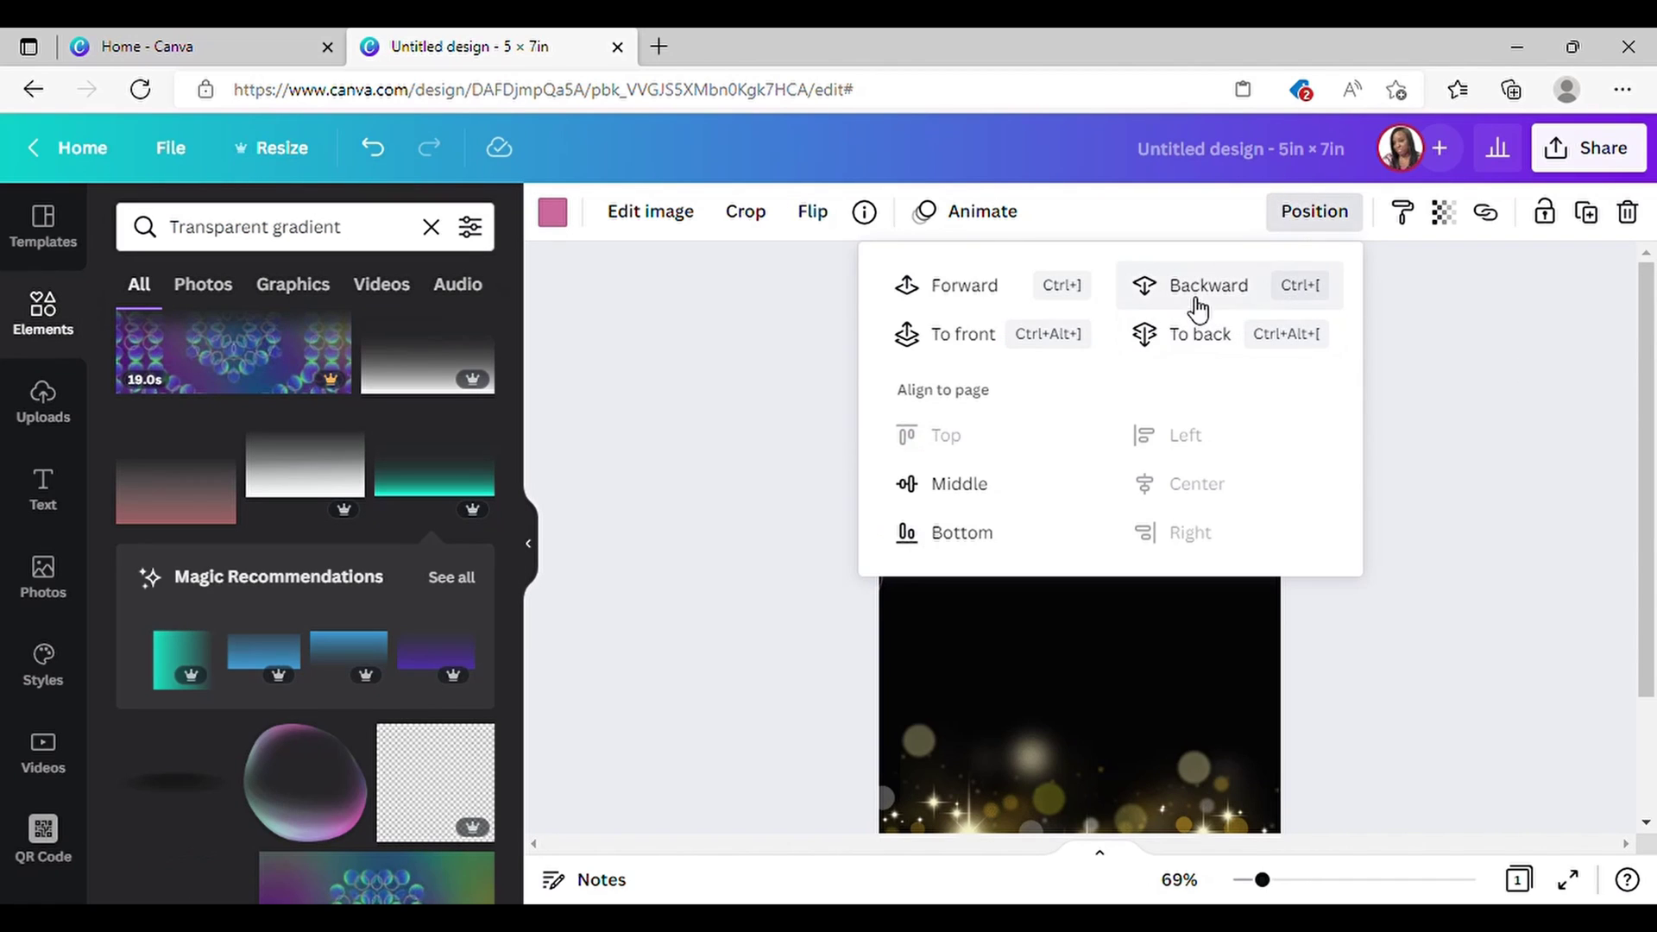
left_click(1466, 707)
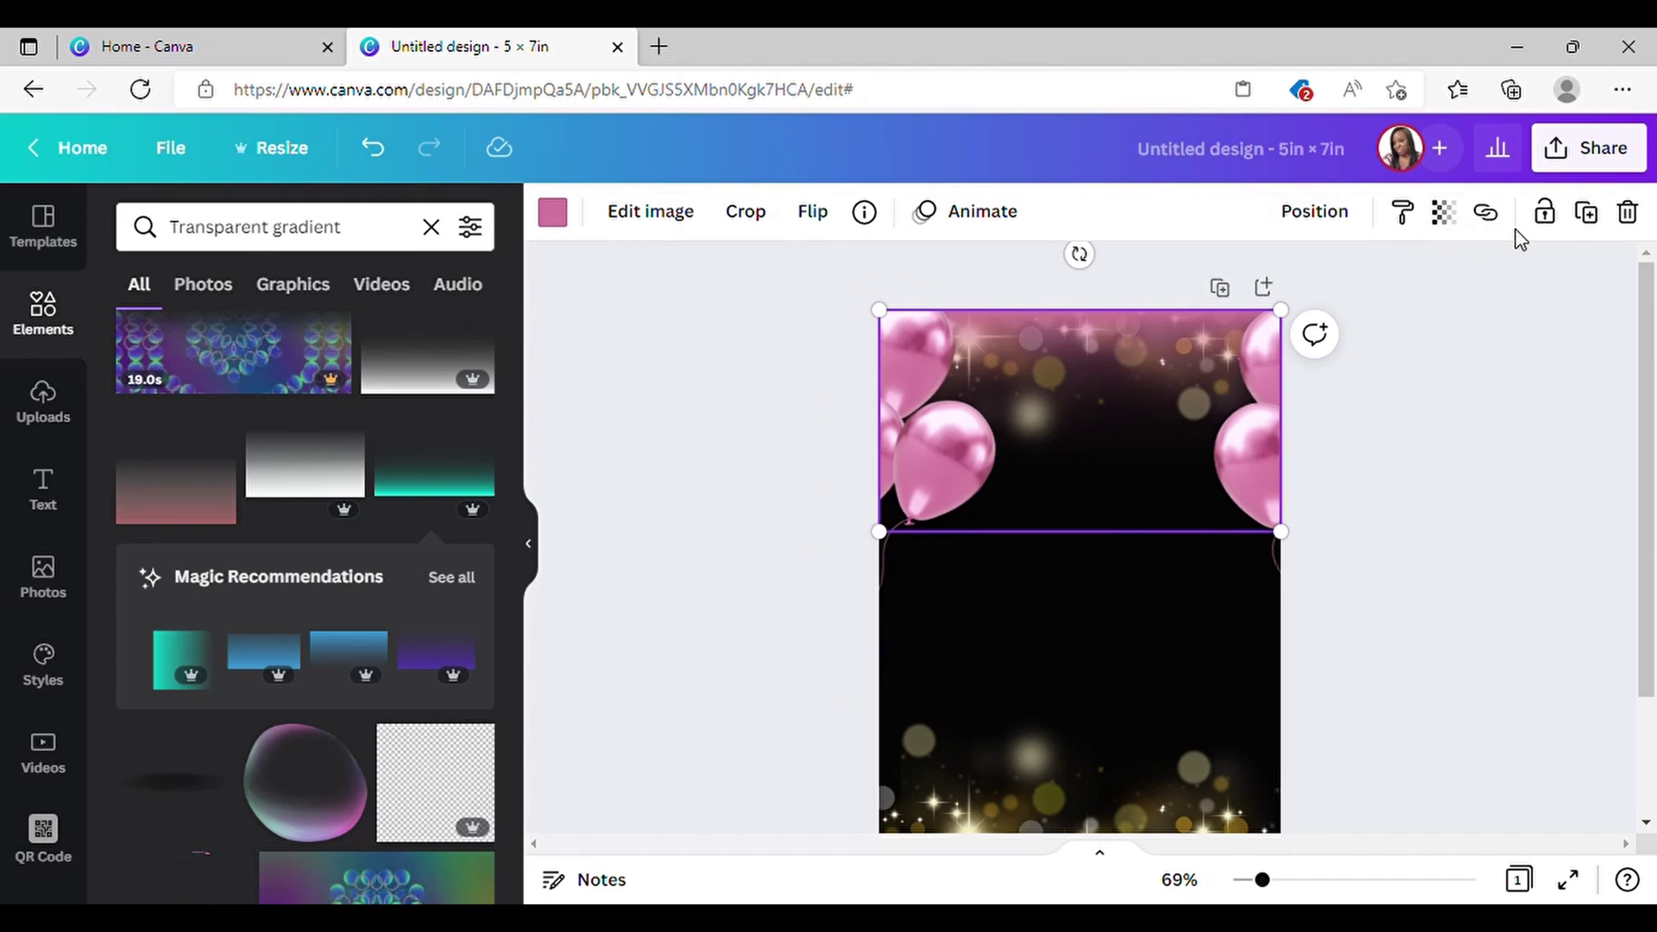
Step: Duplicate the gradient, flip the copy vertically, and move it to the page bottom
left_click(1591, 226)
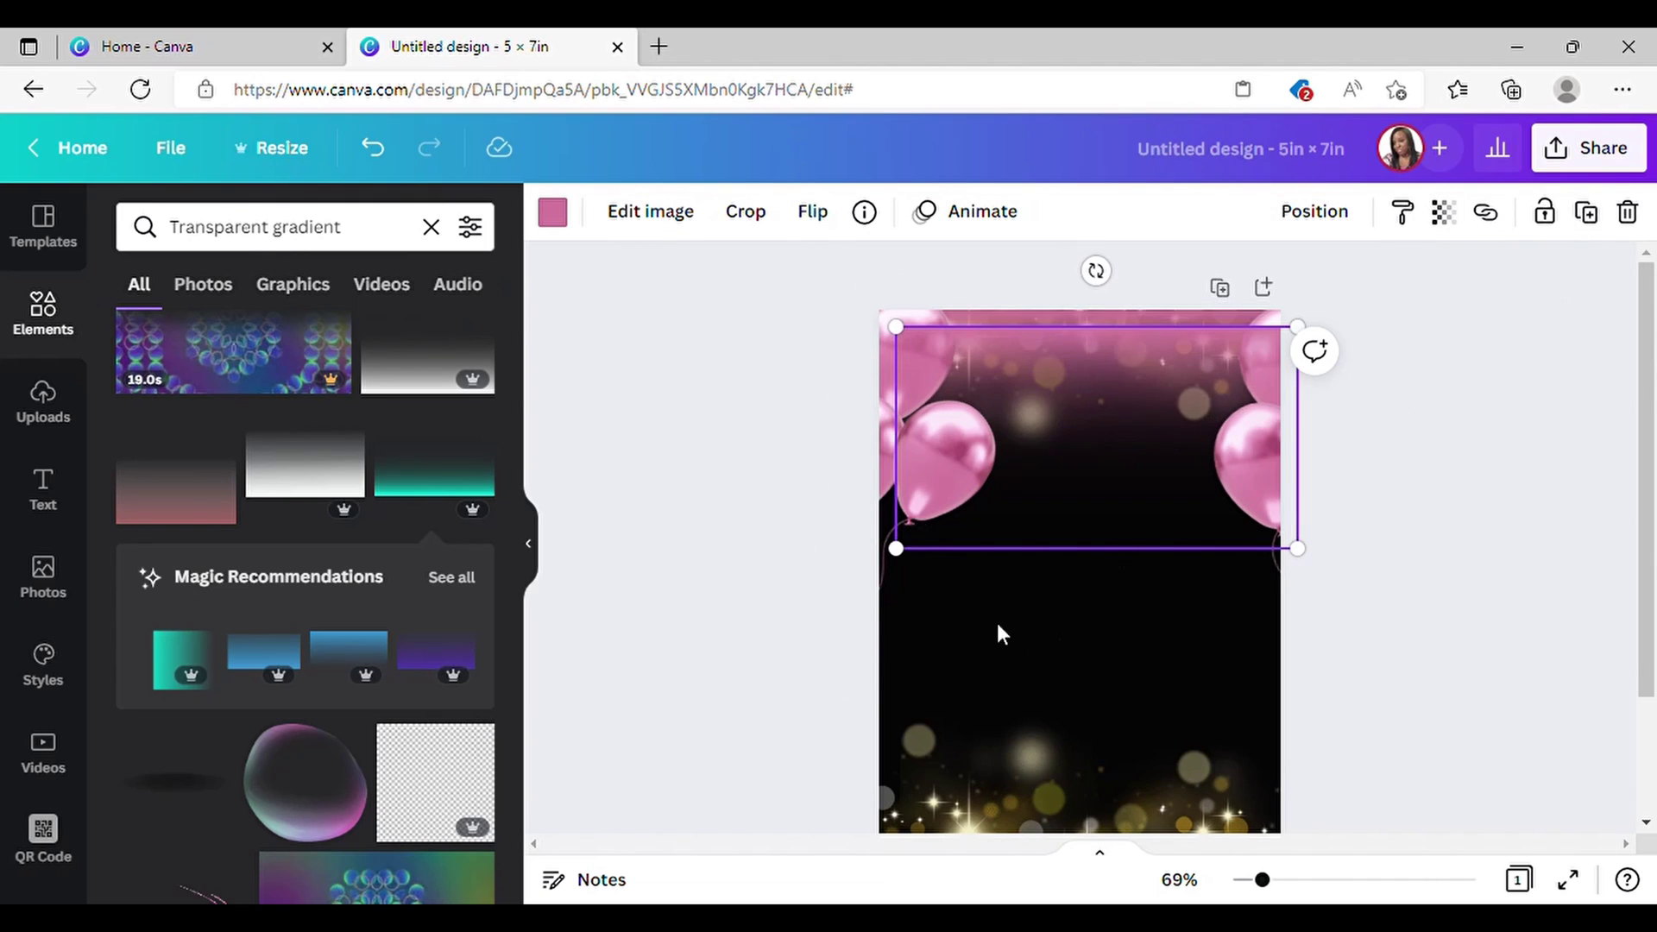
left_click(799, 231)
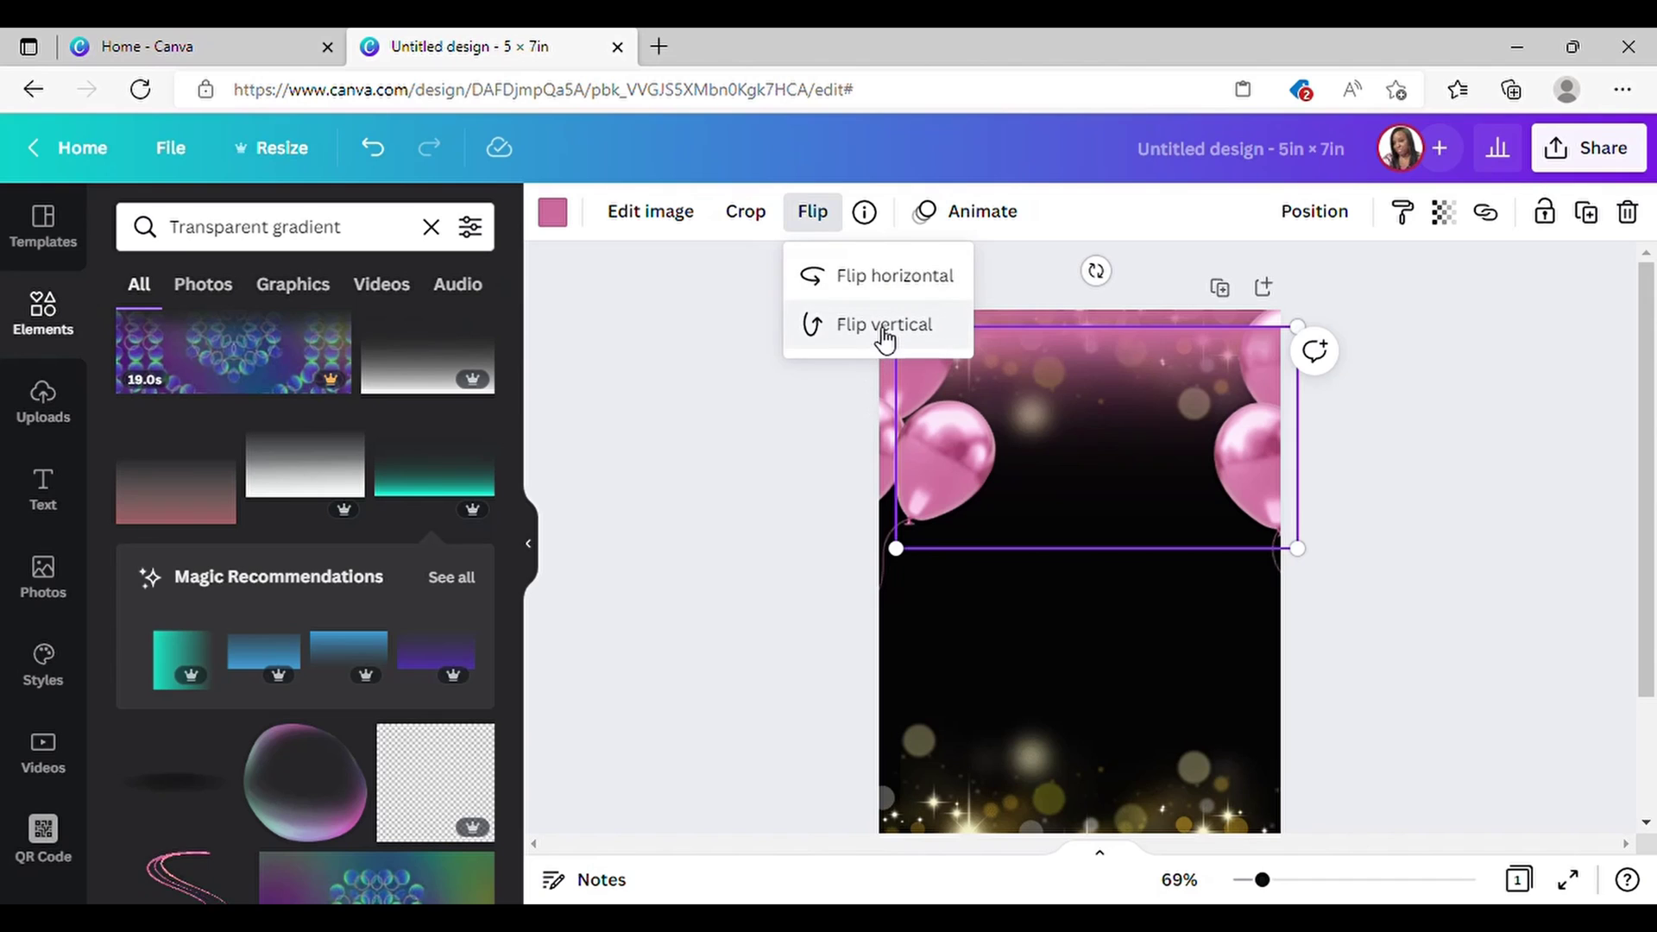
left_click(879, 332)
left_click_drag(1143, 649, 1172, 799)
Step: Deselect the gradient and browse the uploaded images
left_click(1419, 566)
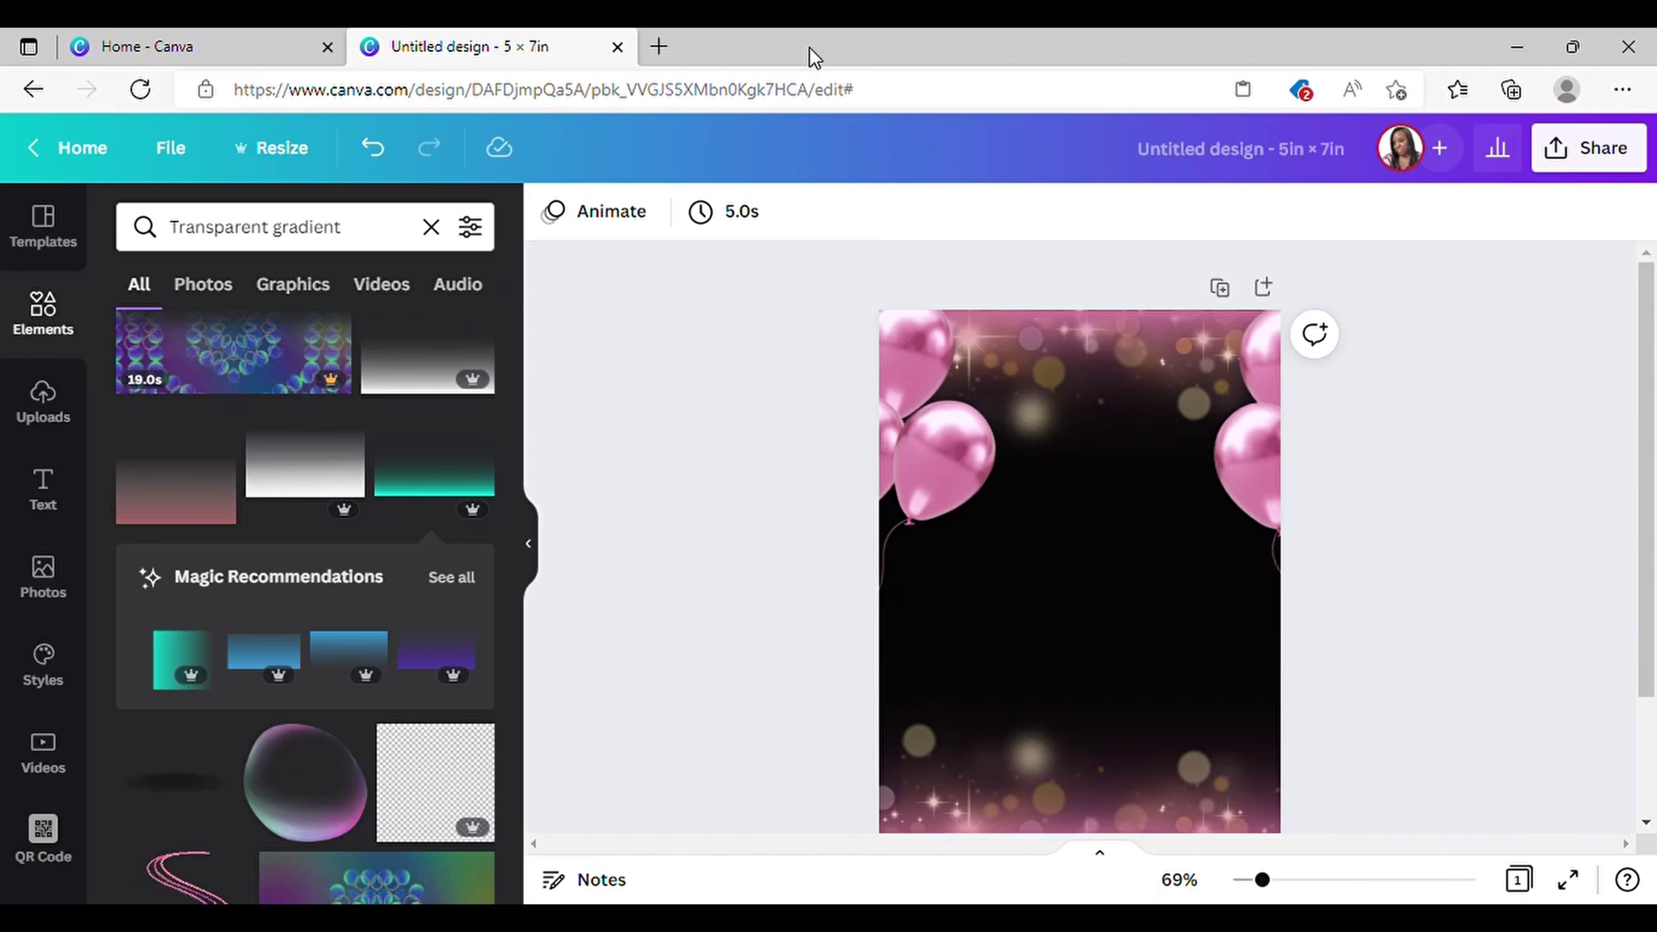
left_click(62, 416)
scroll(371, 569, "down", 5)
scroll(386, 617, "down", 7)
scroll(43, 622, "down", 5)
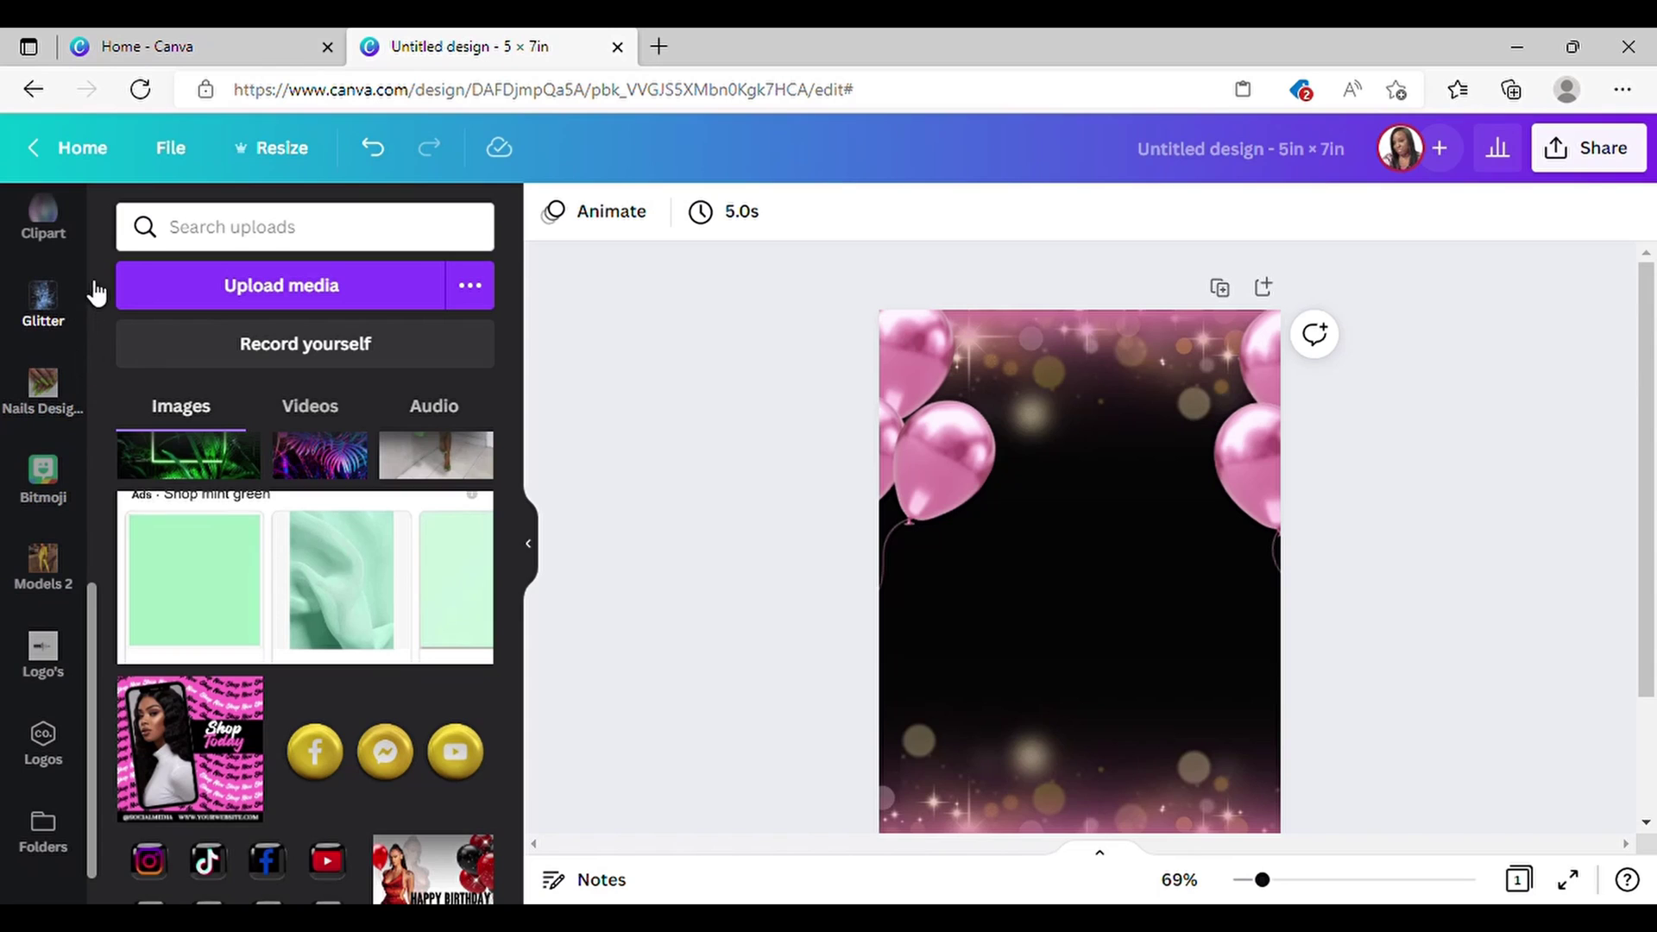
scroll(51, 725, "up", 2)
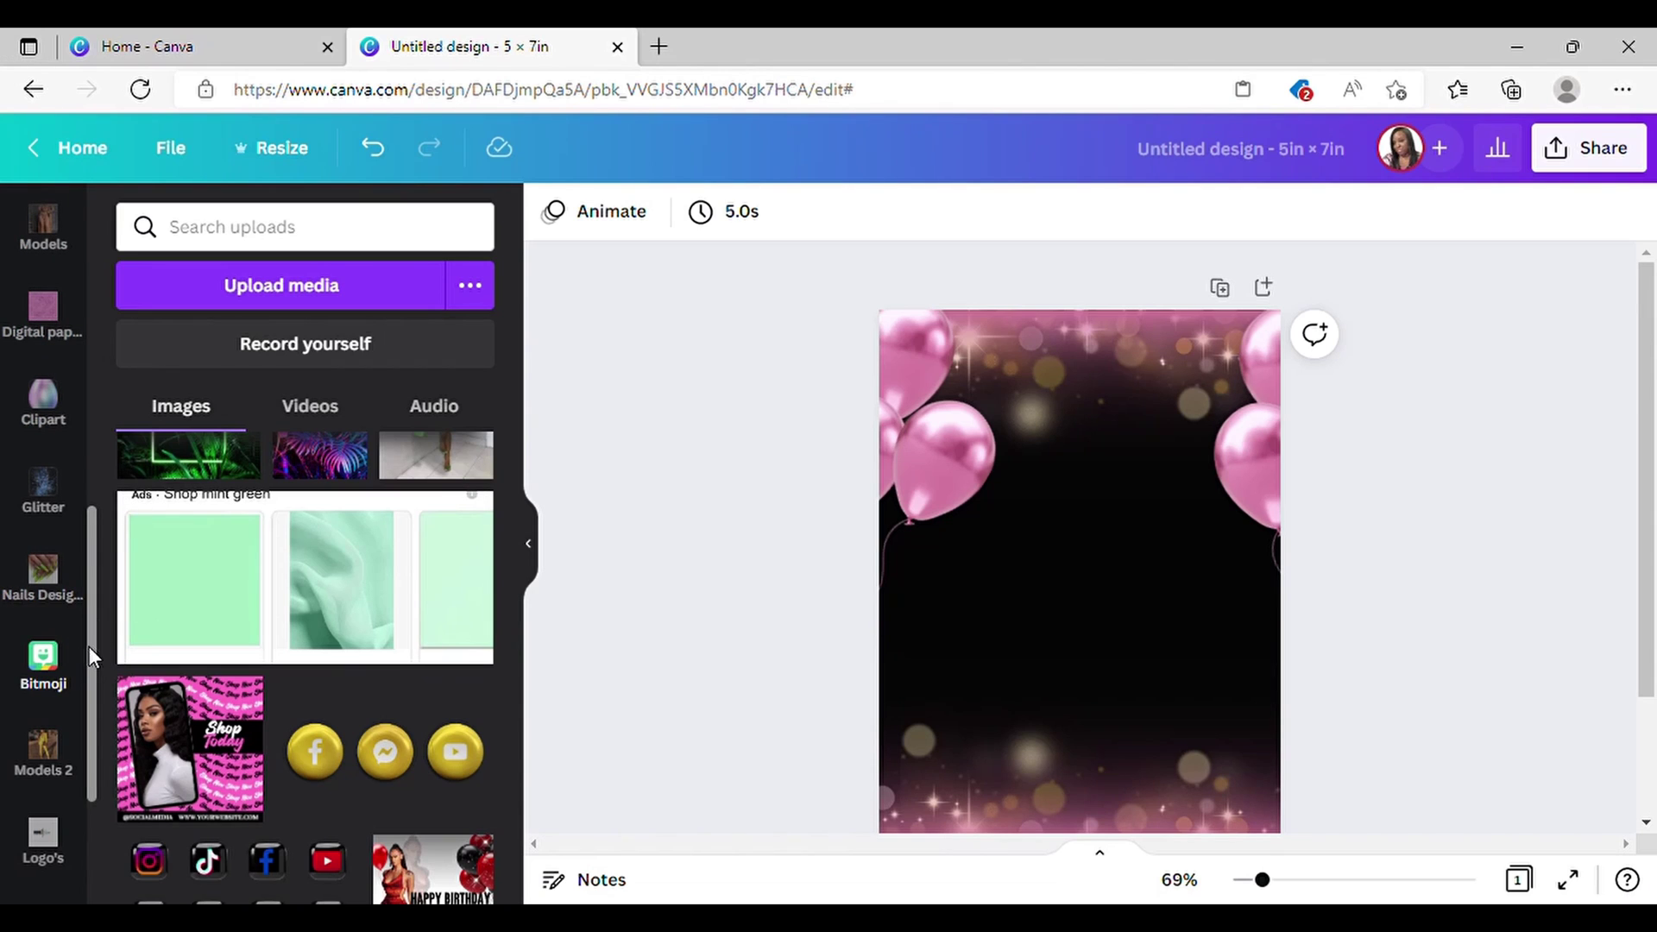
scroll(90, 655, "up", 3)
scroll(97, 562, "down", 1)
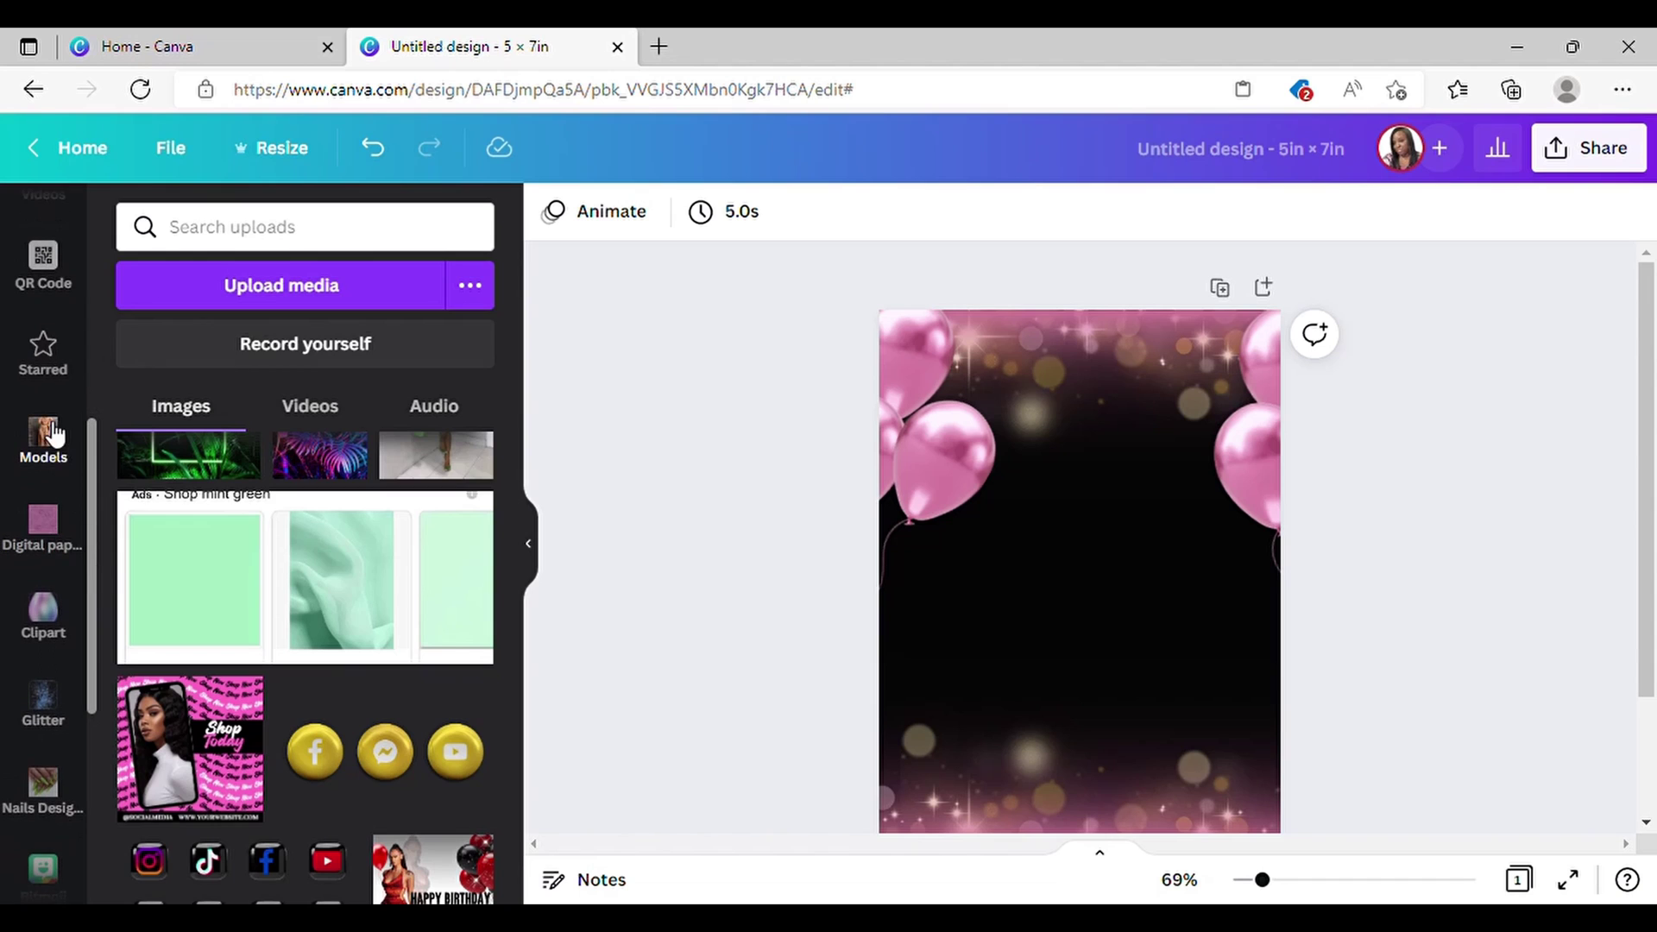
Step: Look through the Models folder for the photo of the woman in the gold sequin dress
left_click(45, 439)
scroll(388, 561, "down", 15)
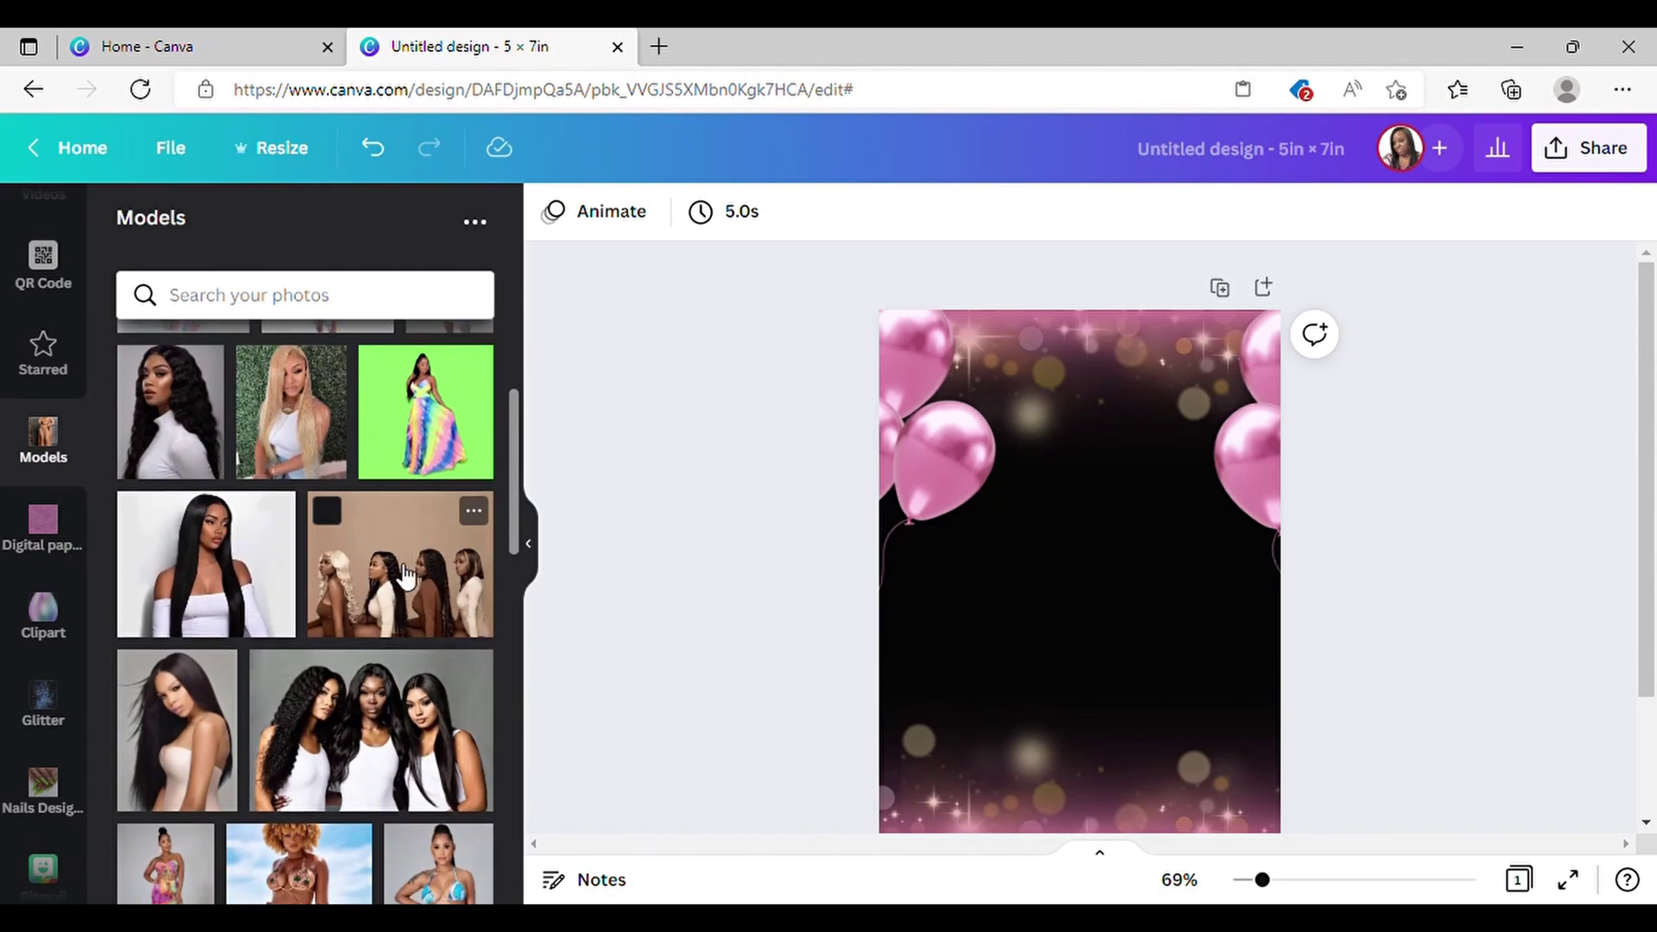
scroll(413, 584, "down", 10)
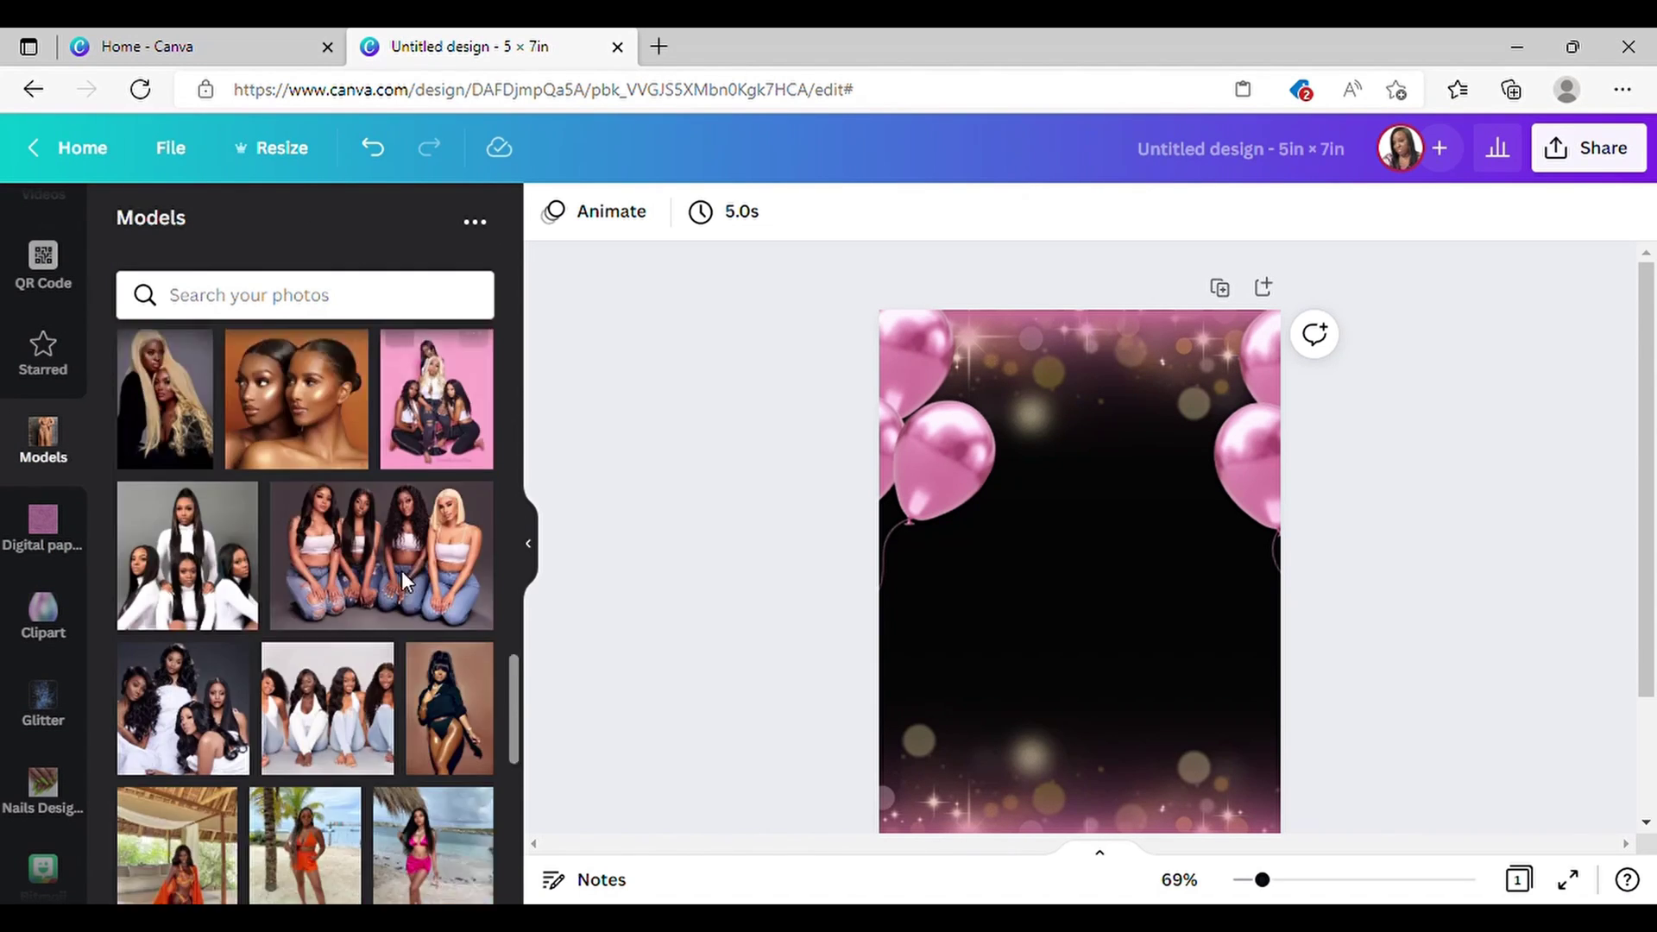
scroll(412, 584, "down", 10)
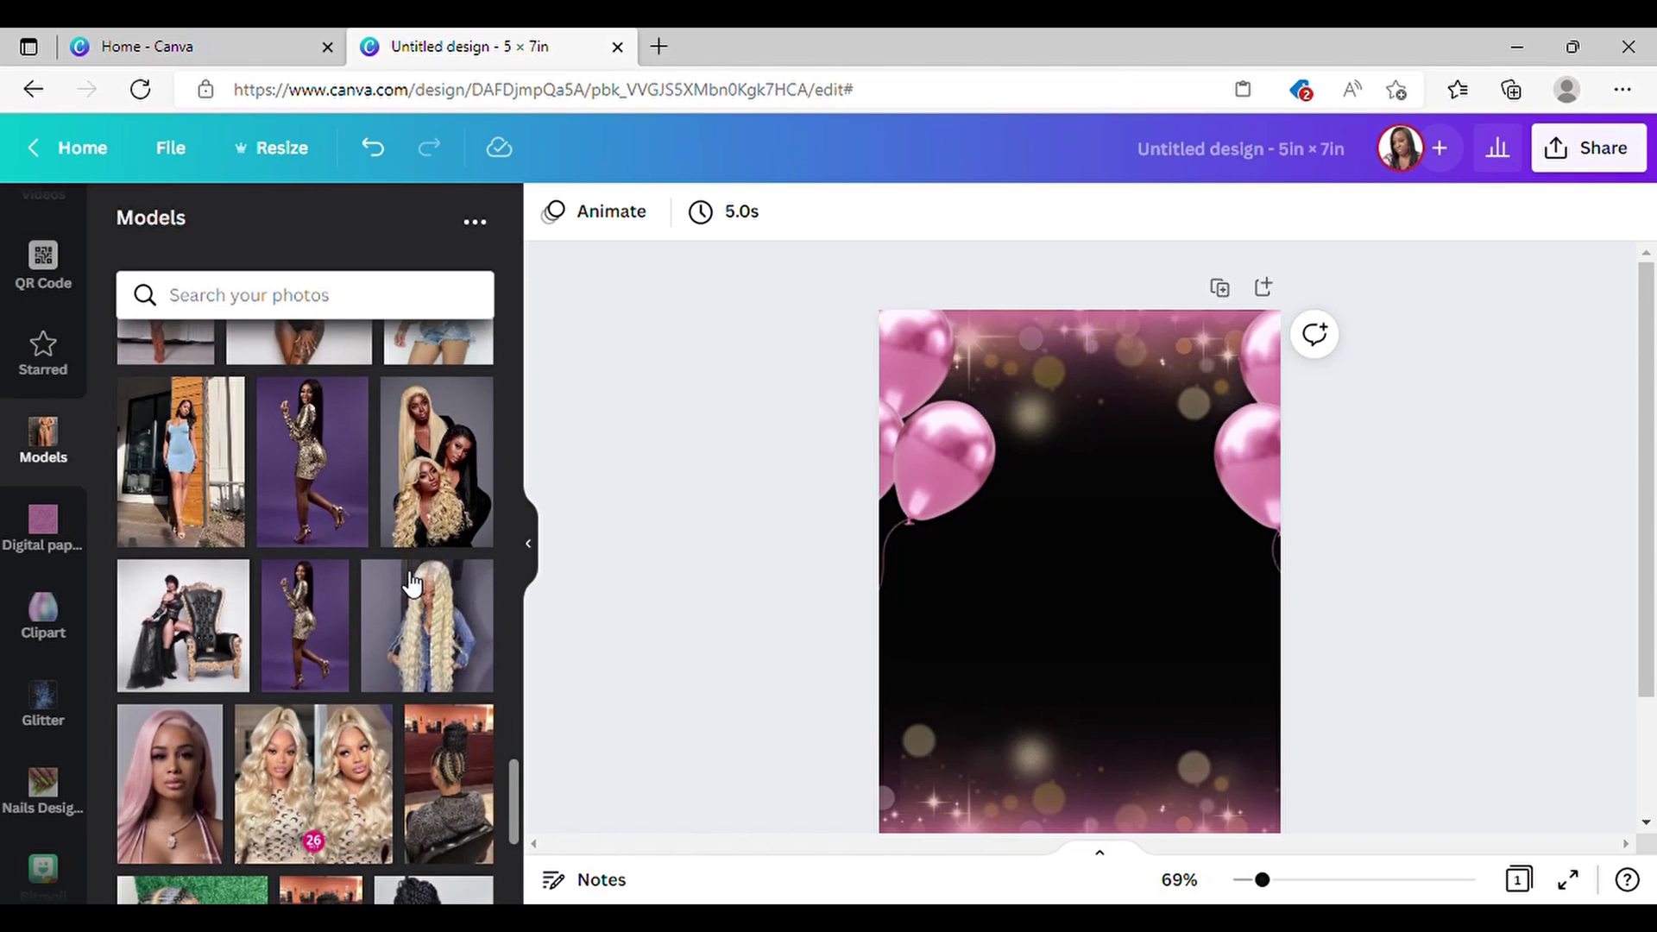
scroll(413, 584, "down", 3)
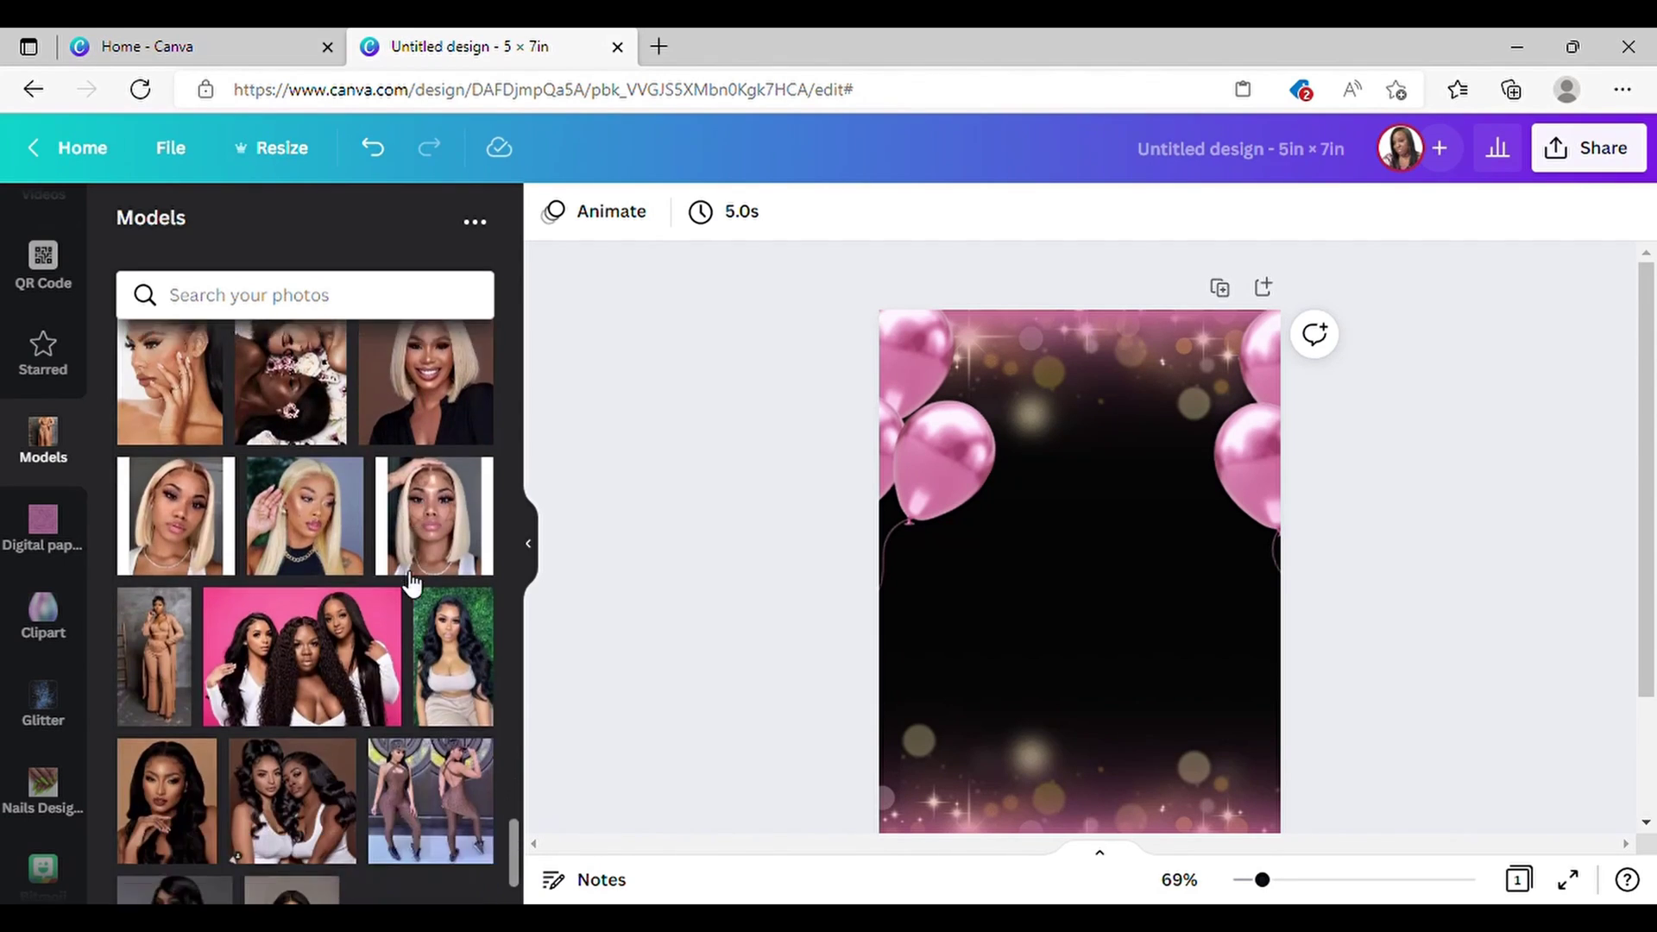
scroll(412, 584, "up", 3)
scroll(412, 584, "down", 10)
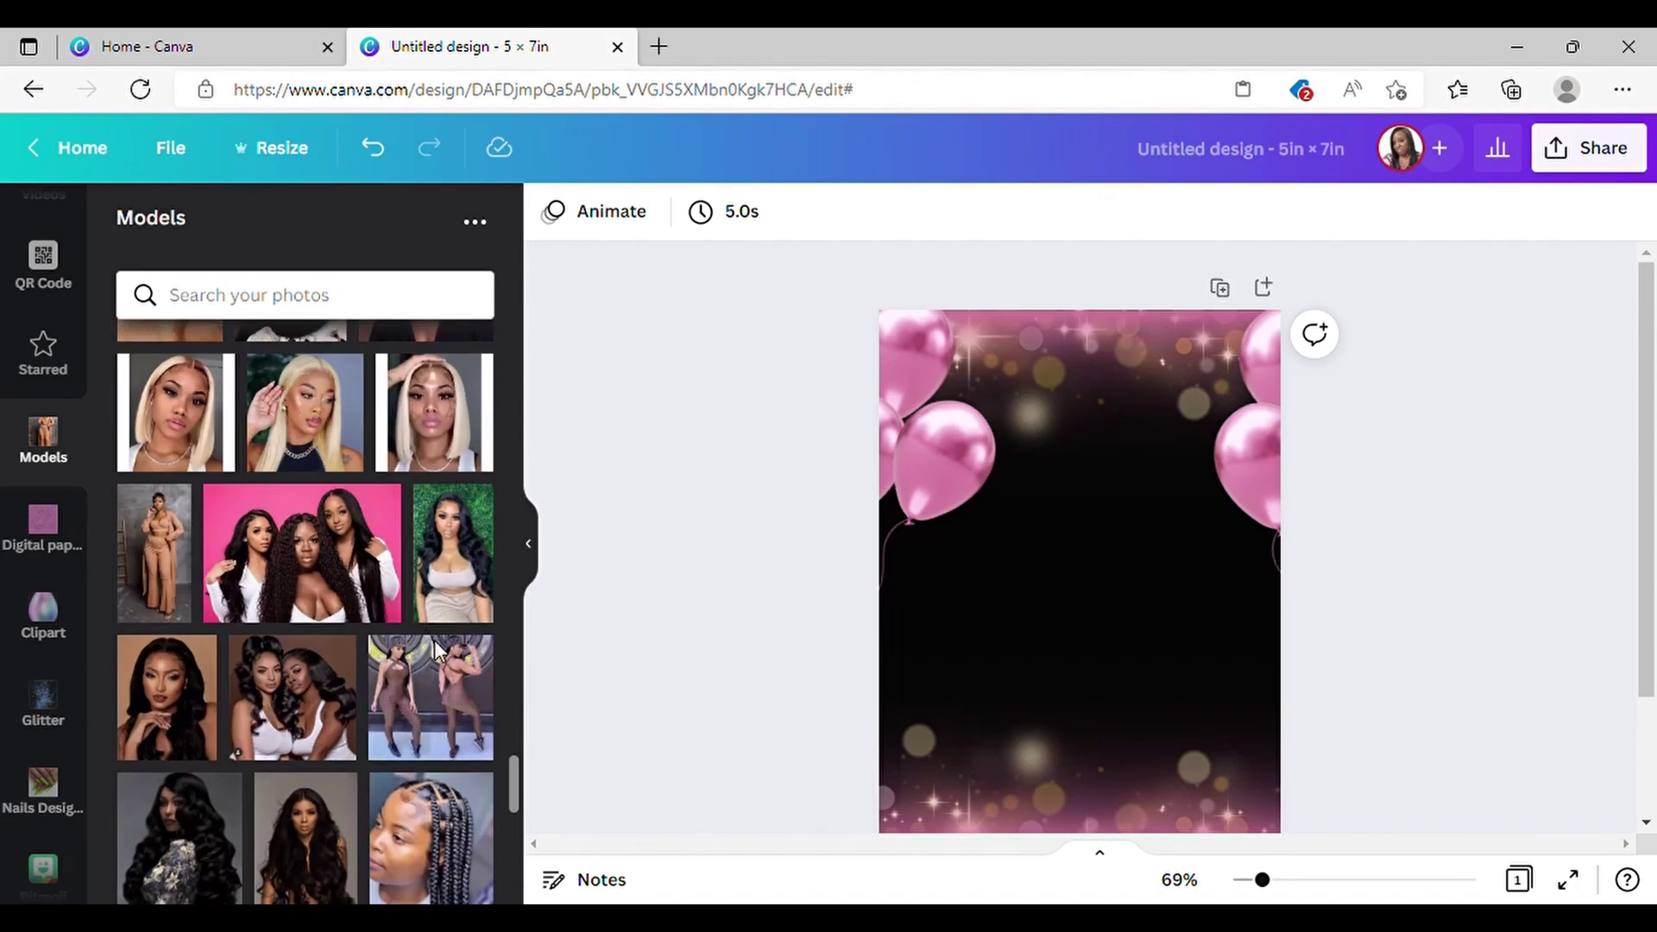
scroll(394, 619, "down", 10)
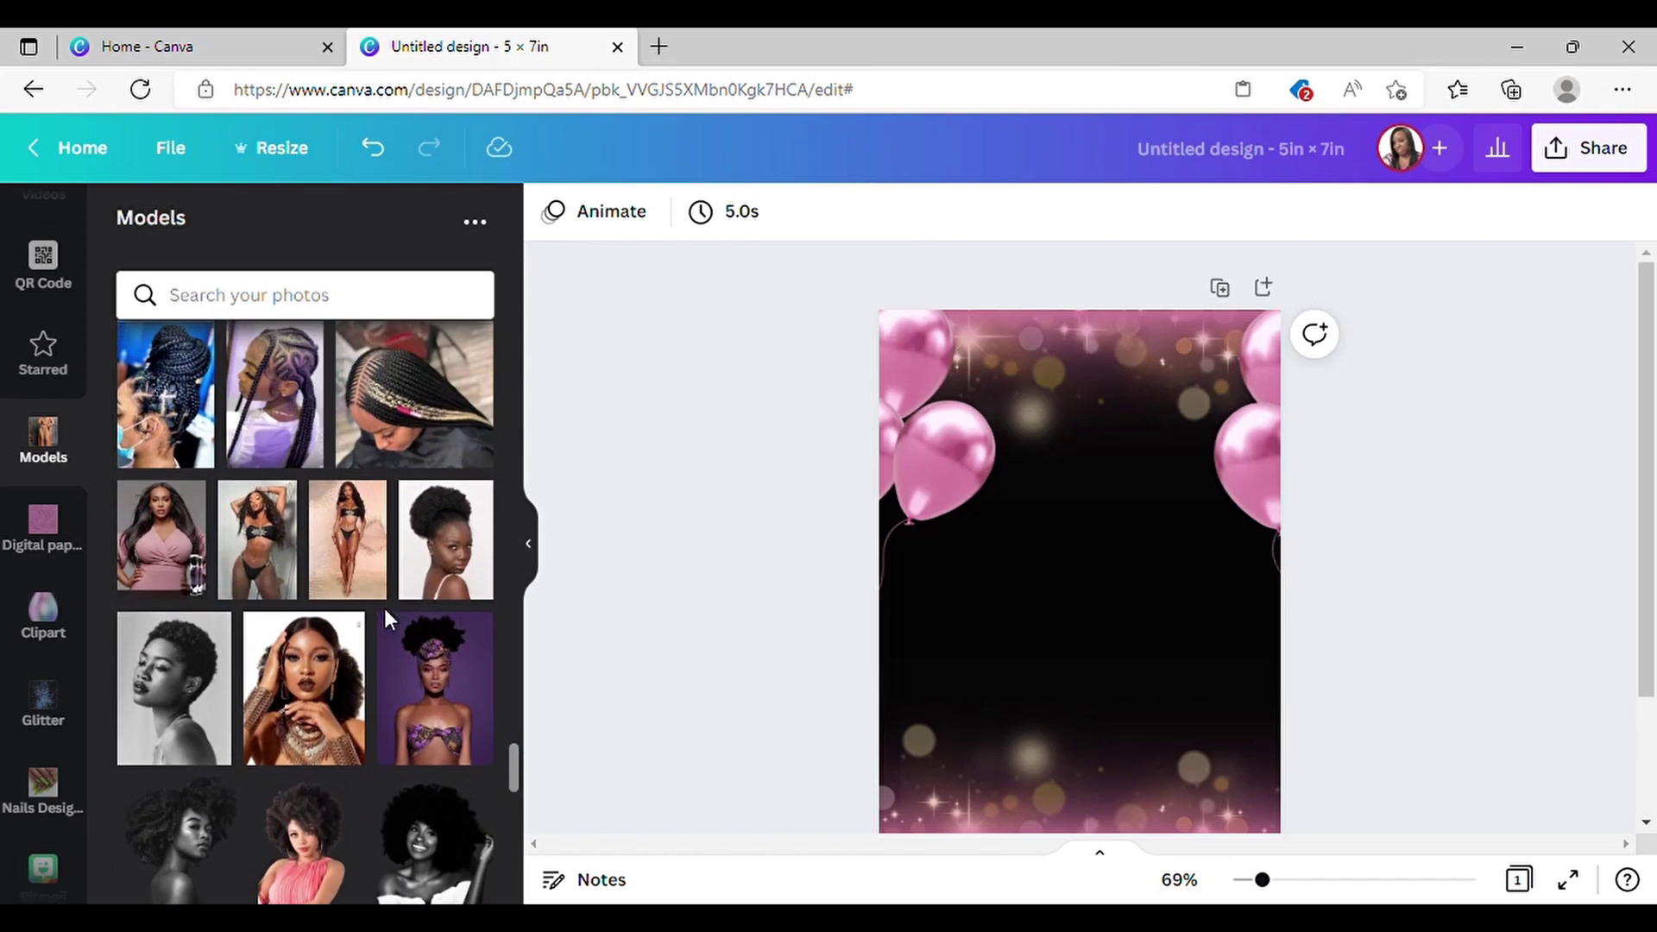
scroll(389, 606, "down", 10)
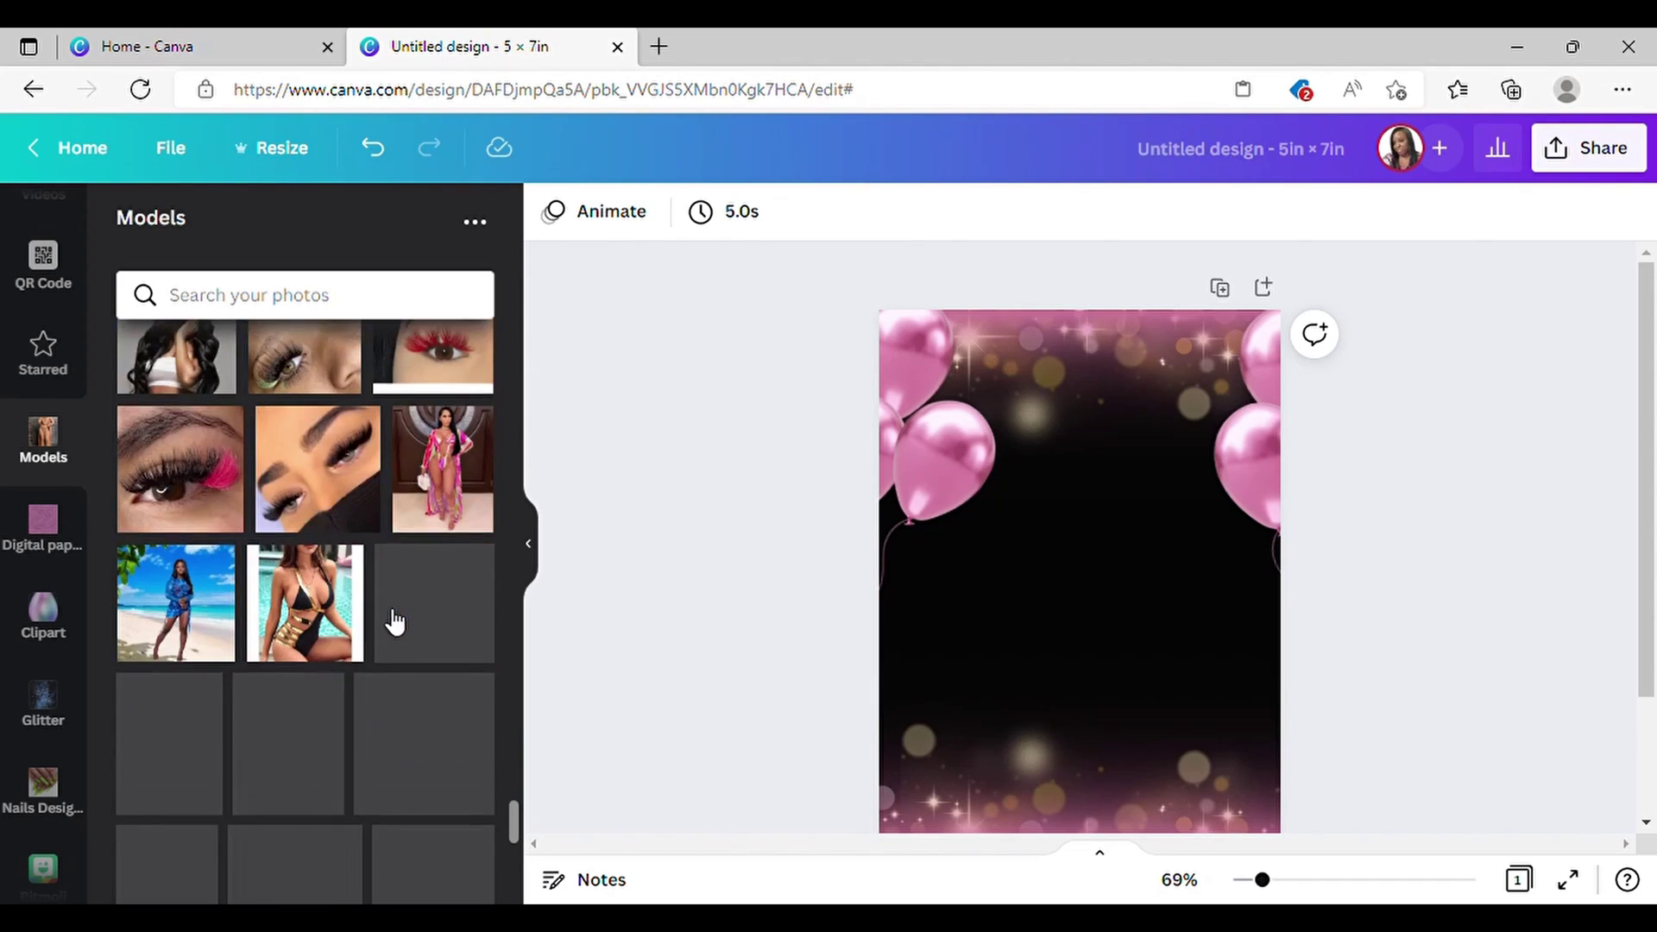
scroll(403, 620, "down", 5)
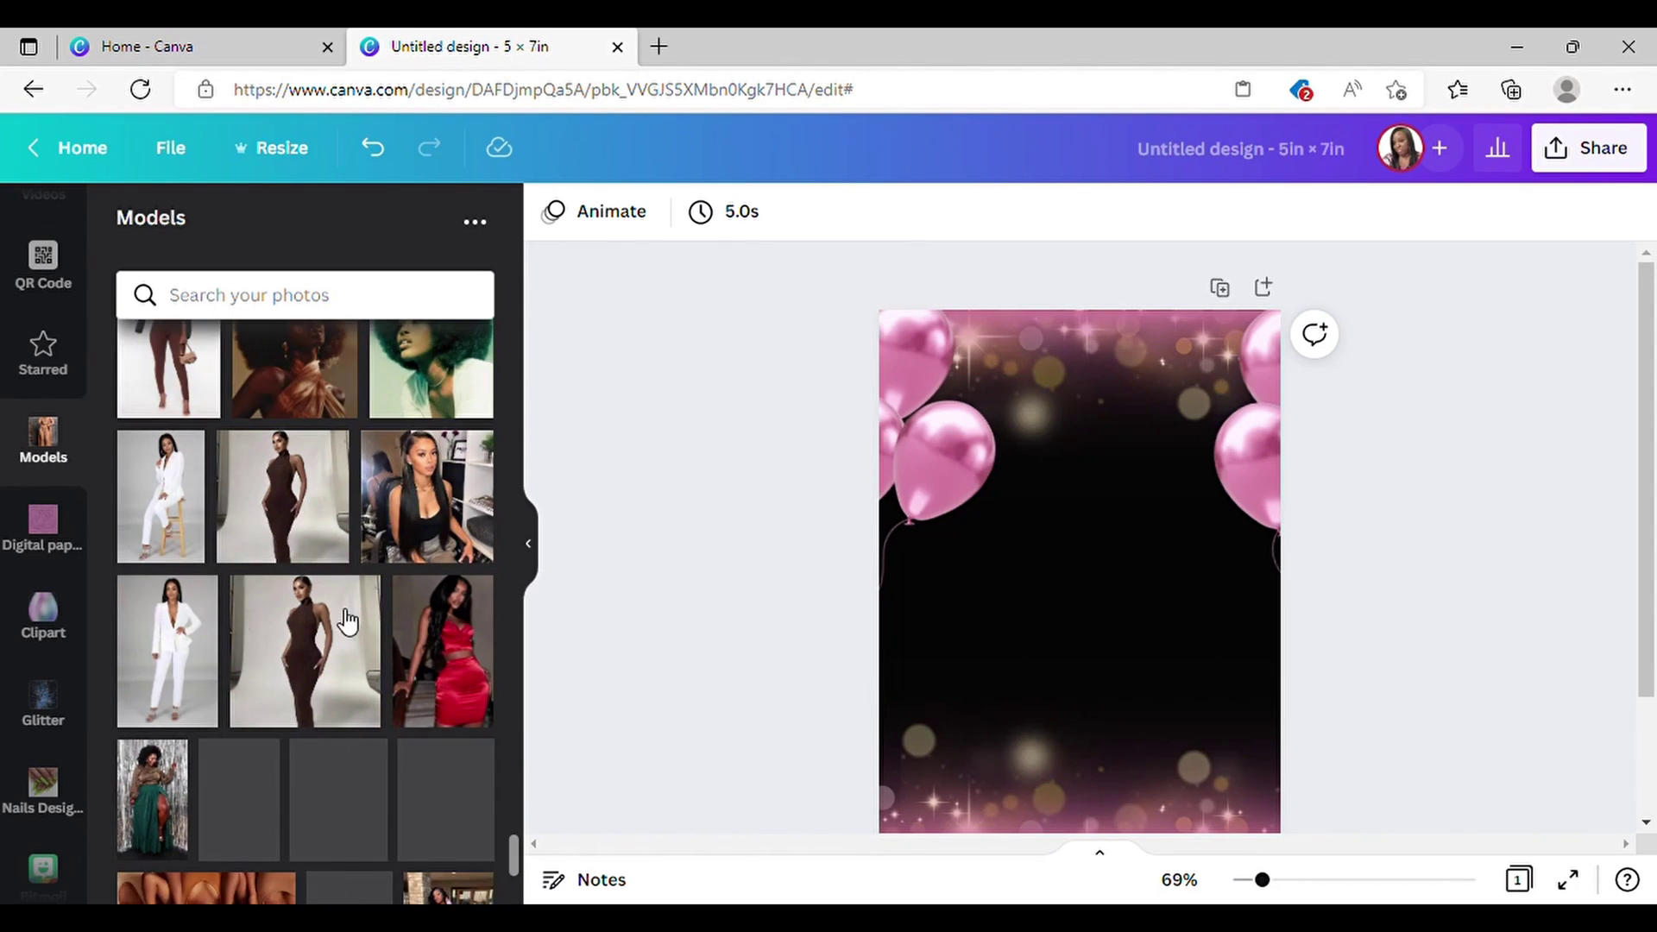
scroll(415, 609, "down", 1)
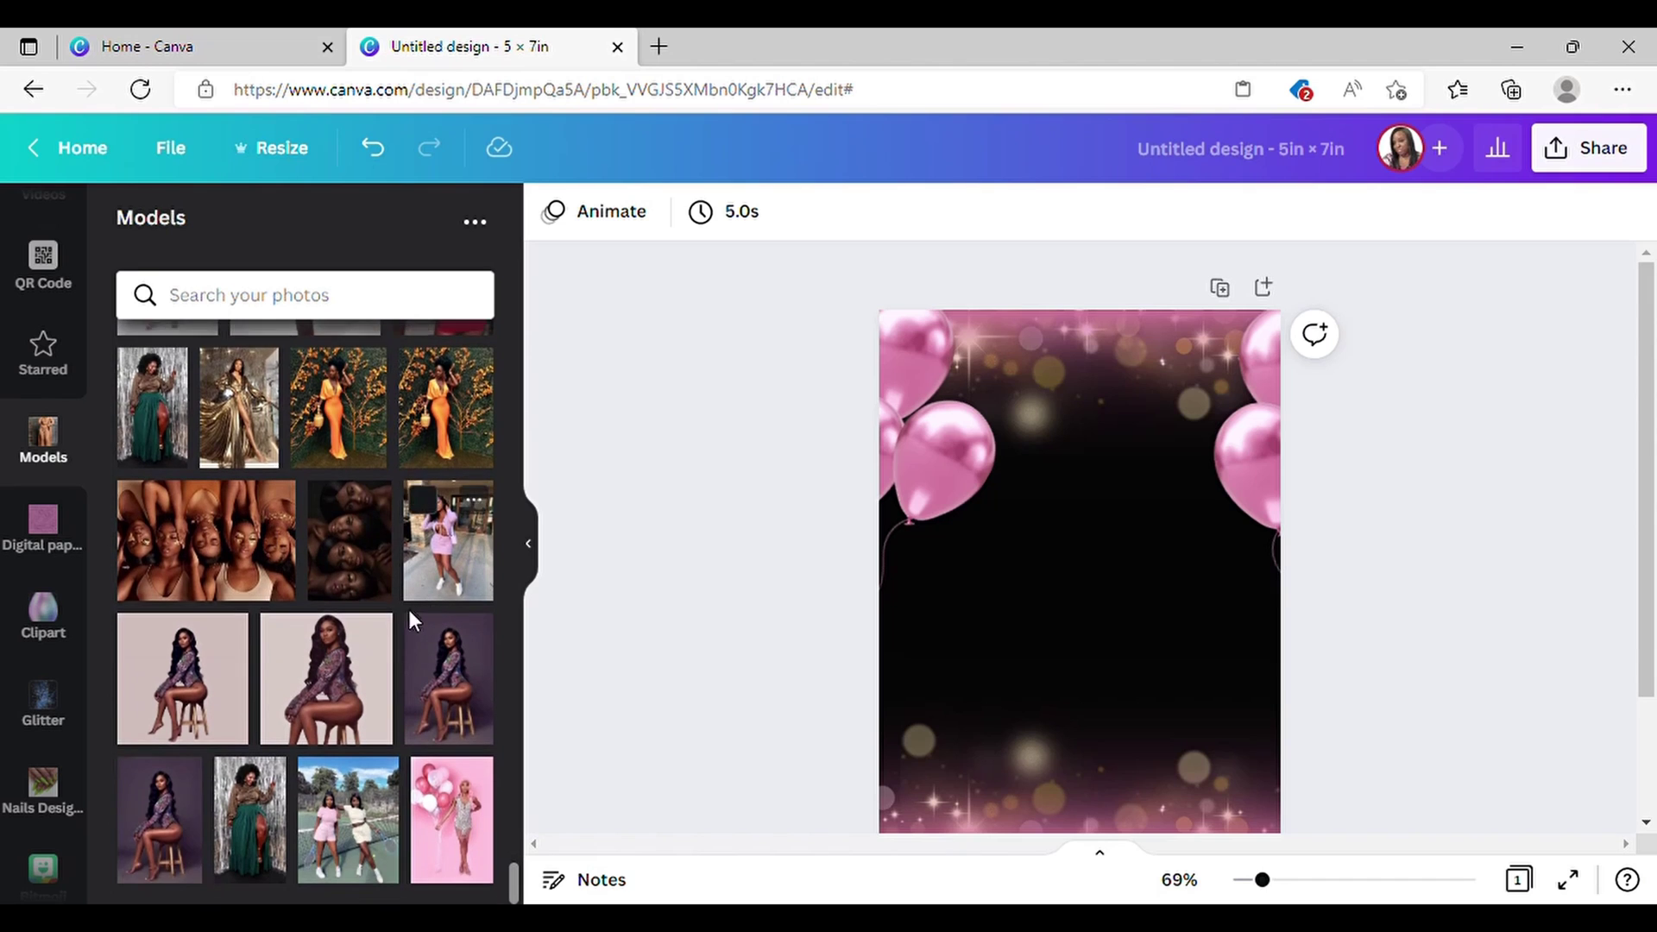
scroll(356, 717, "up", 2)
scroll(353, 715, "up", 10)
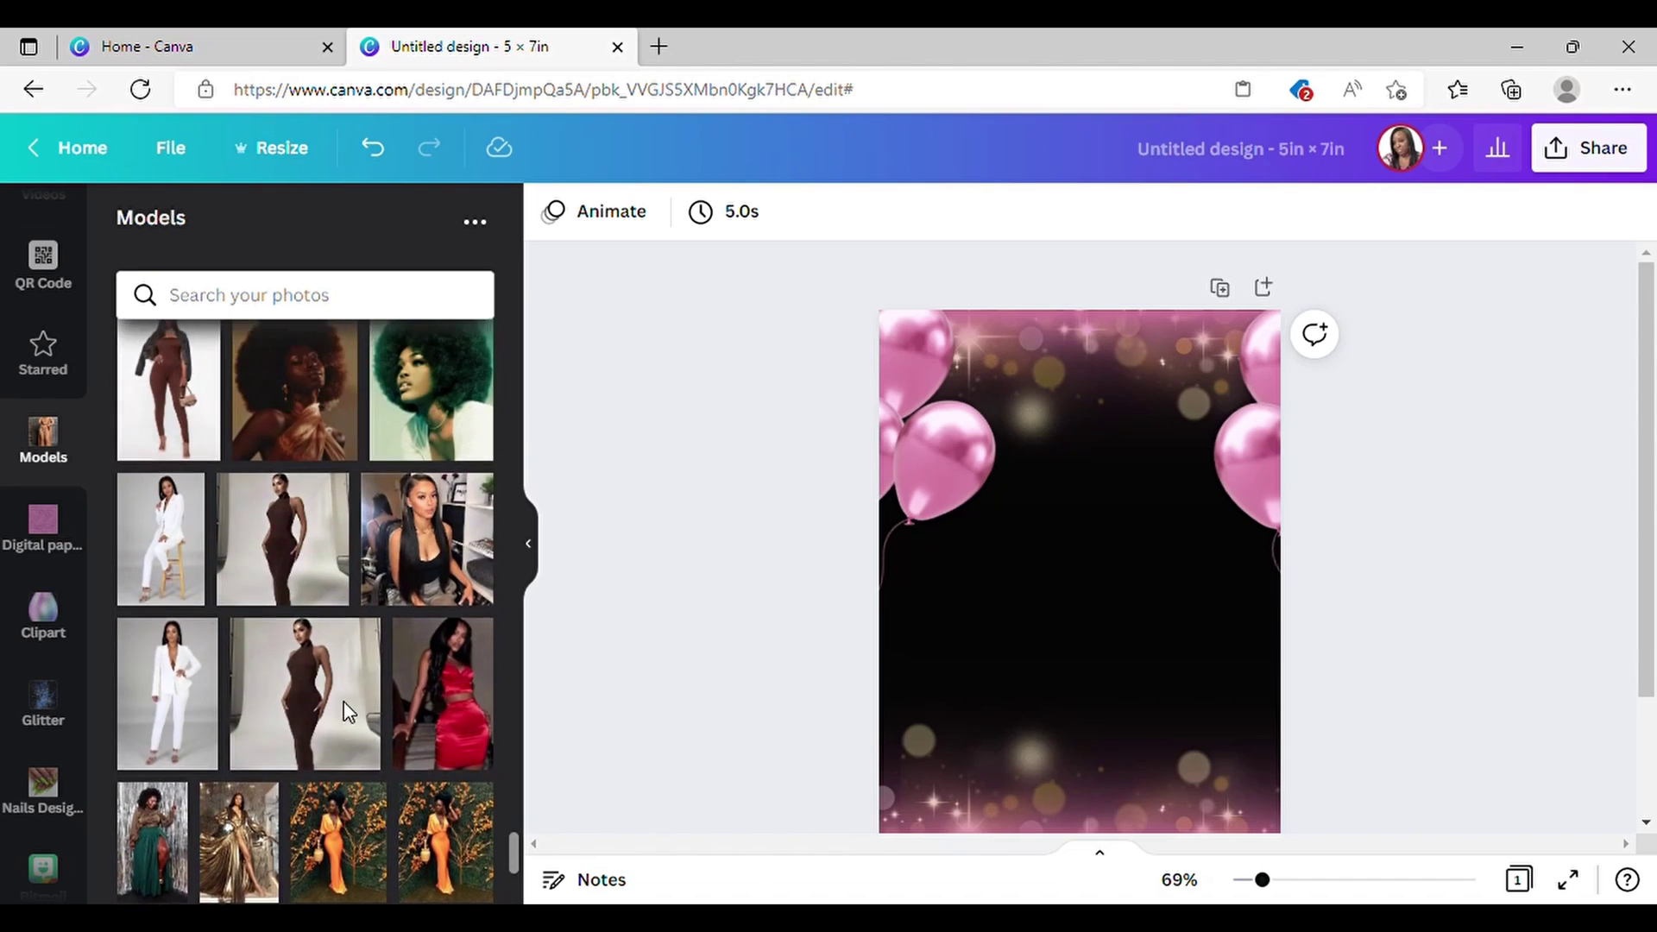
scroll(352, 713, "up", 10)
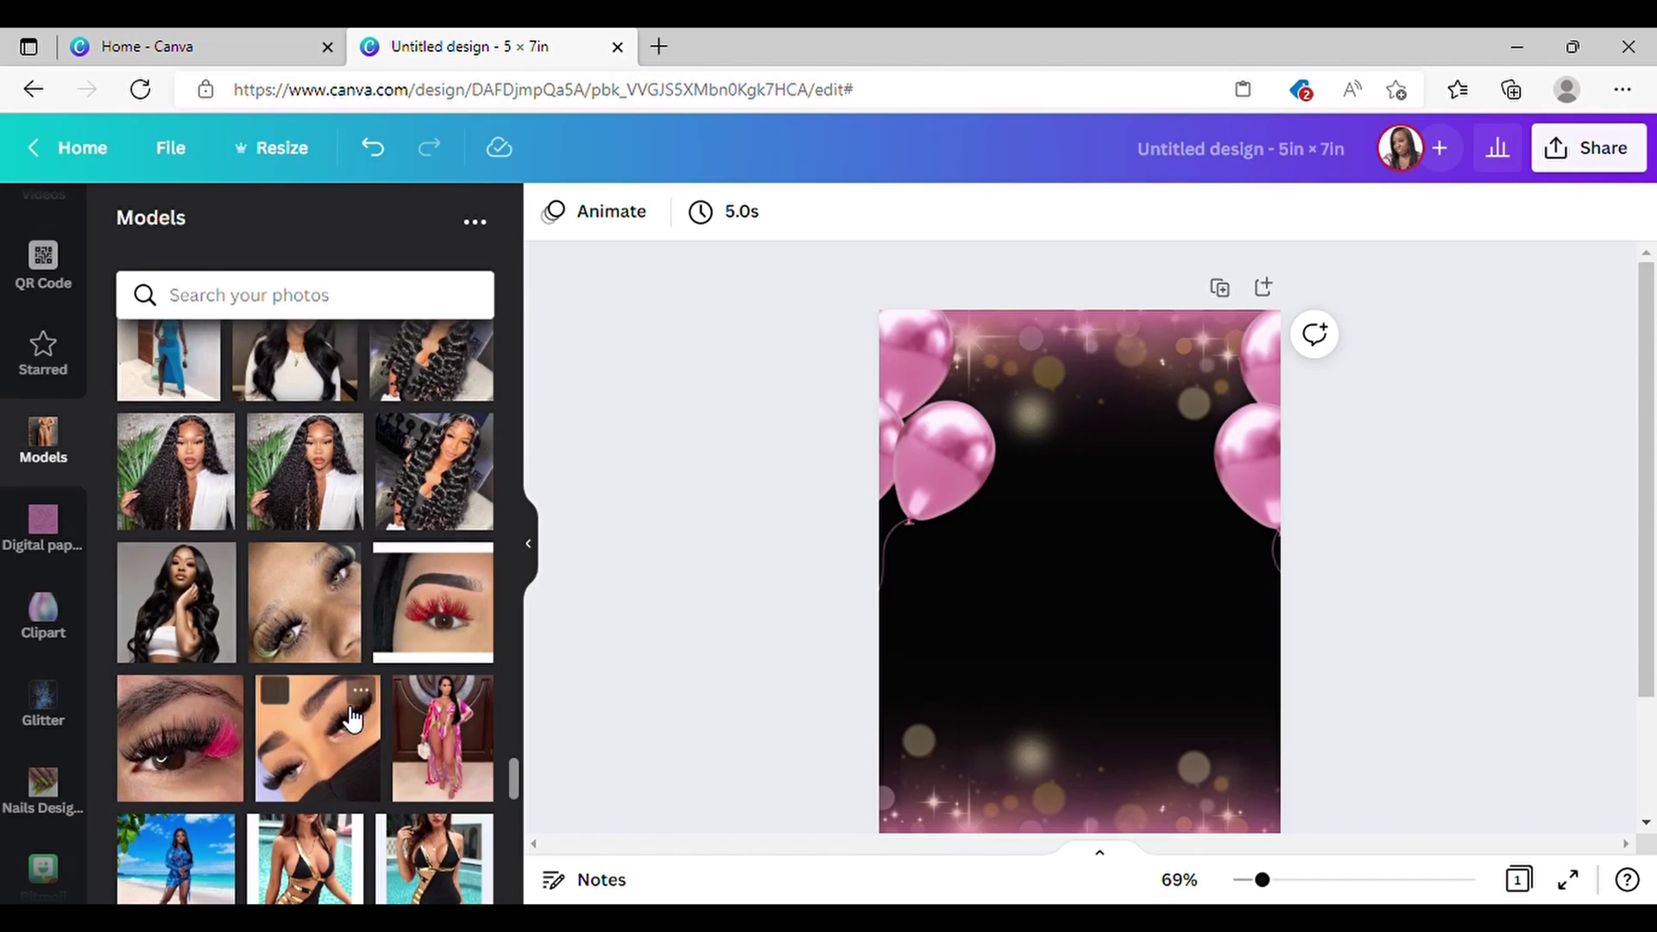
scroll(354, 716, "up", 10)
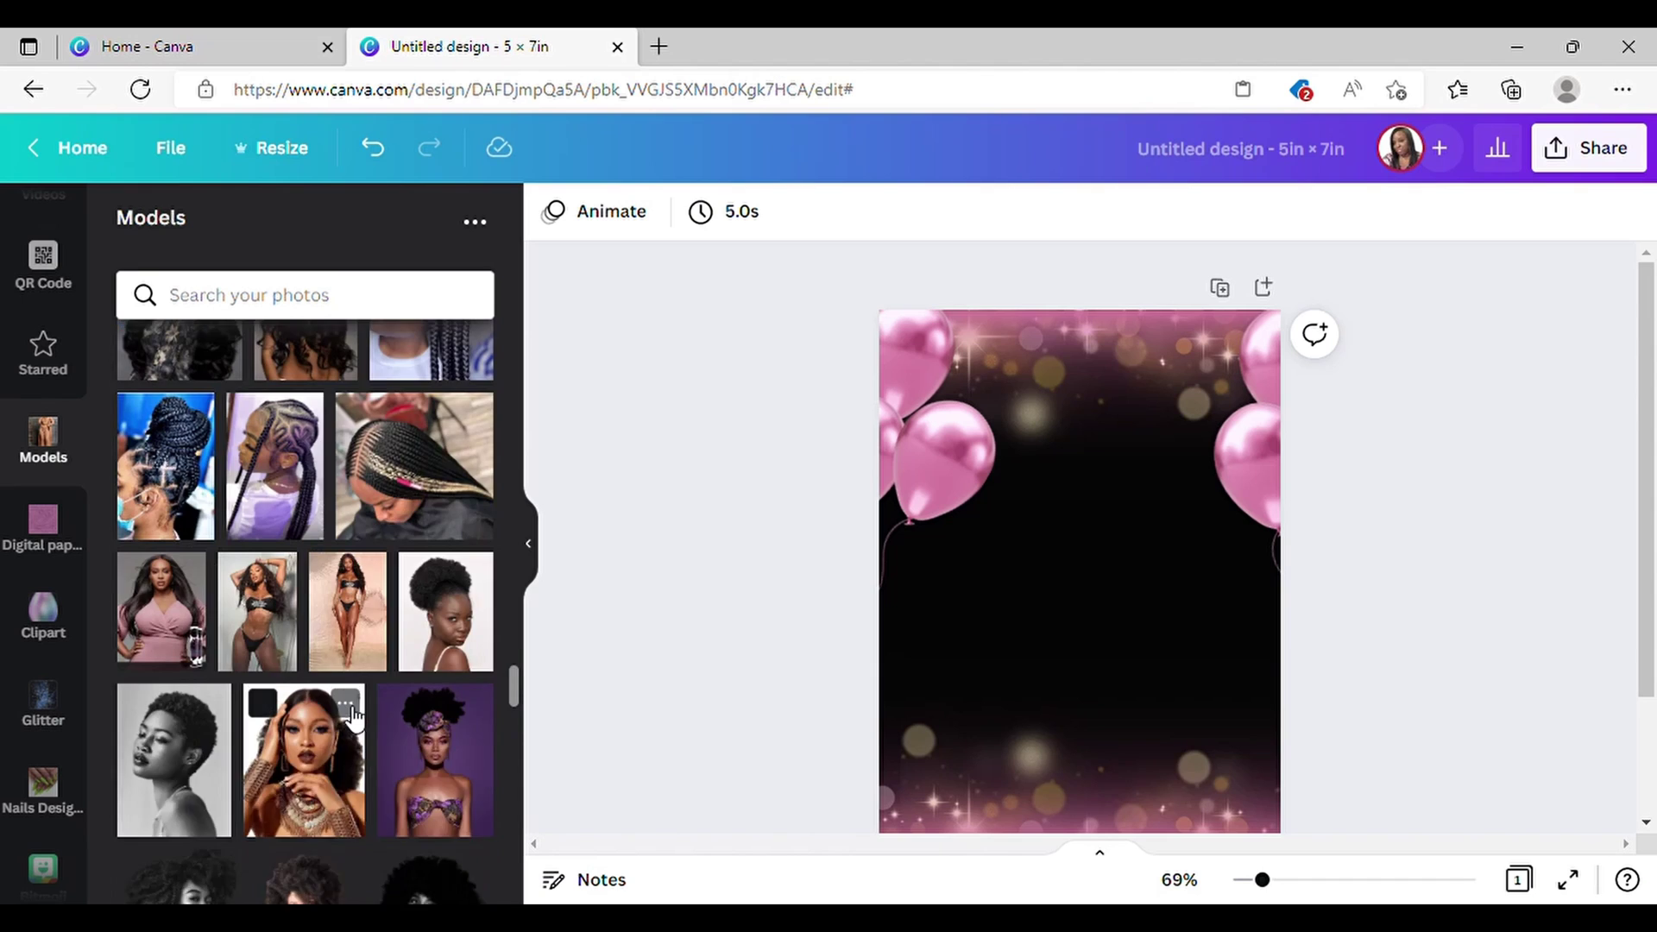
scroll(357, 715, "up", 10)
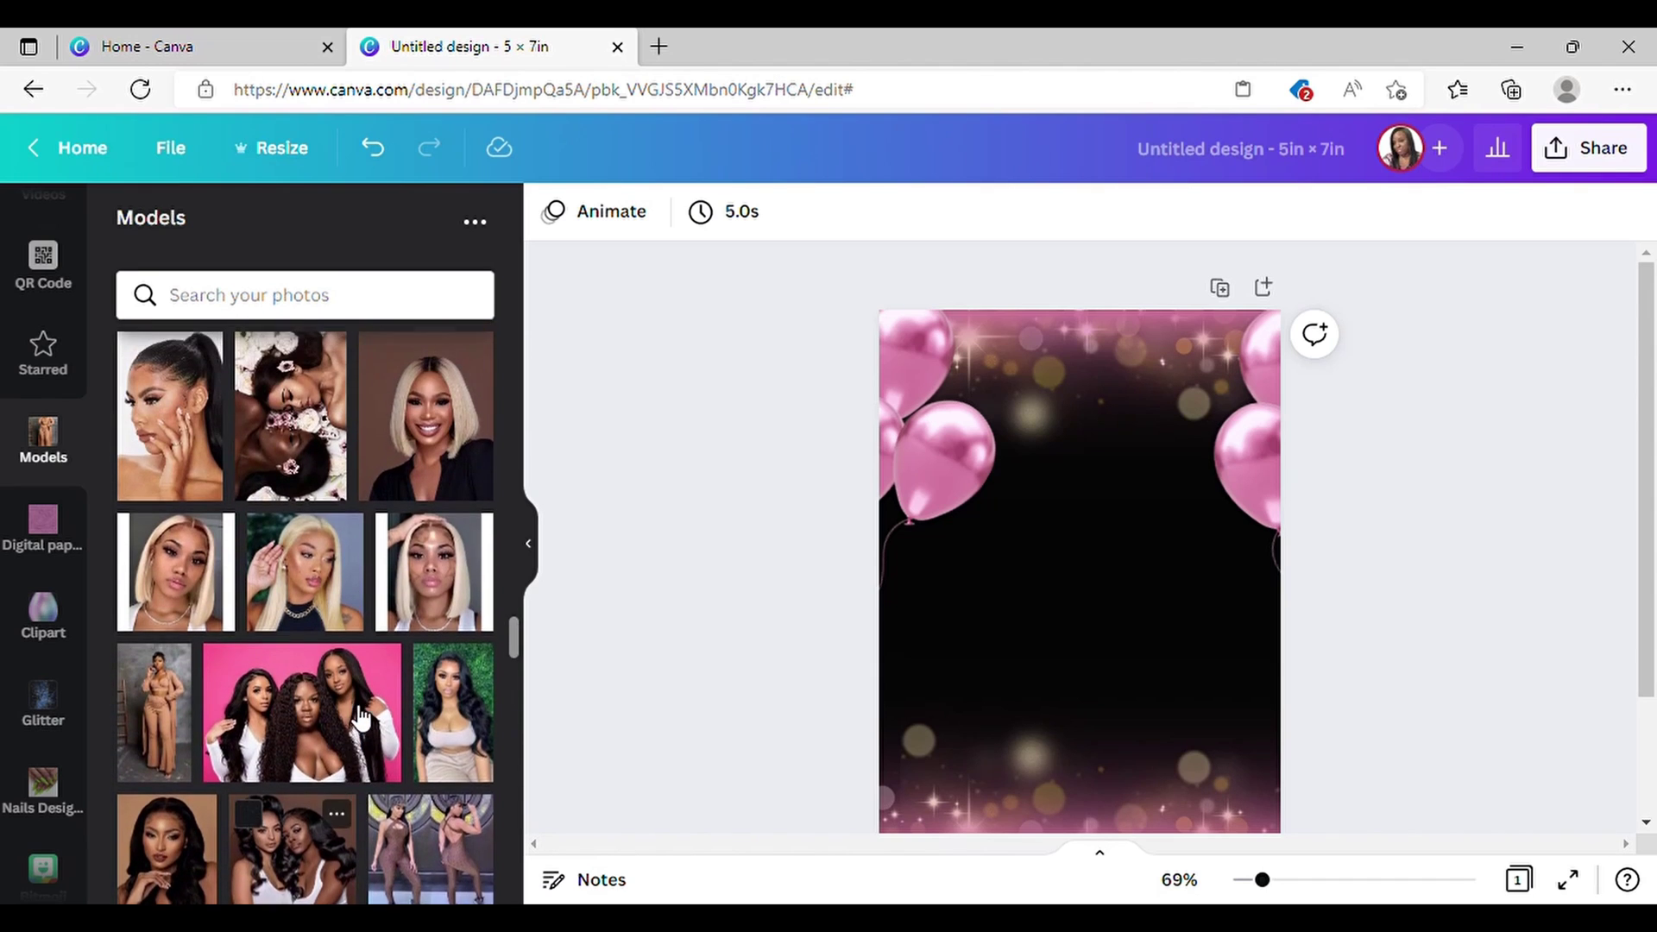
scroll(351, 710, "up", 10)
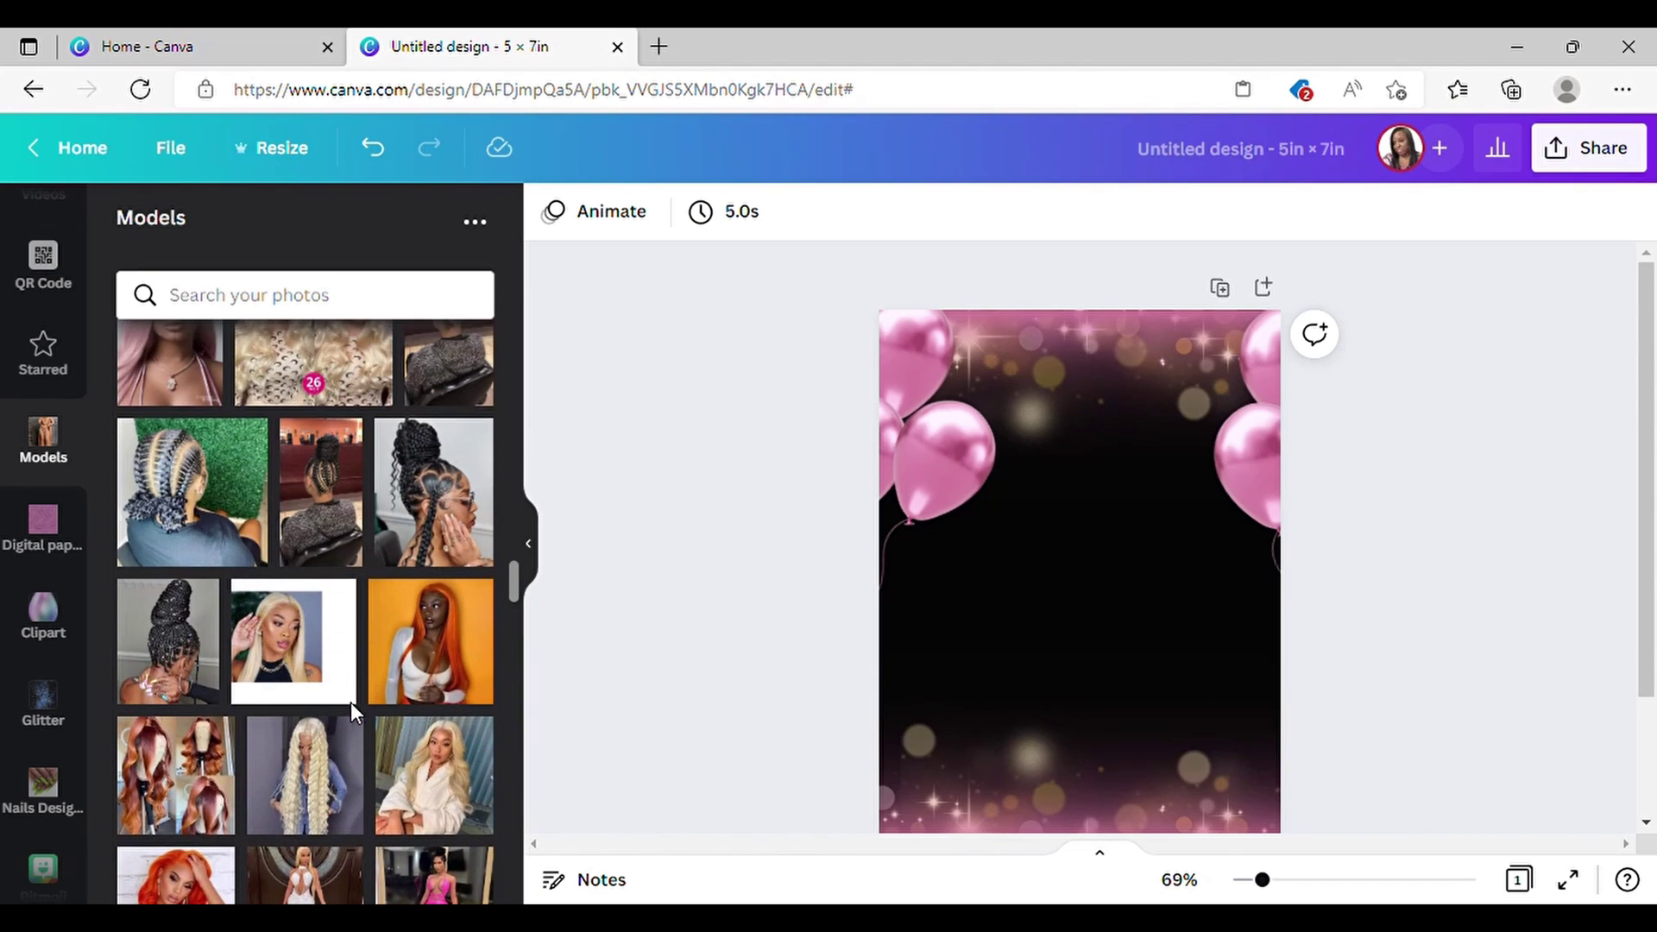
scroll(348, 691, "up", 3)
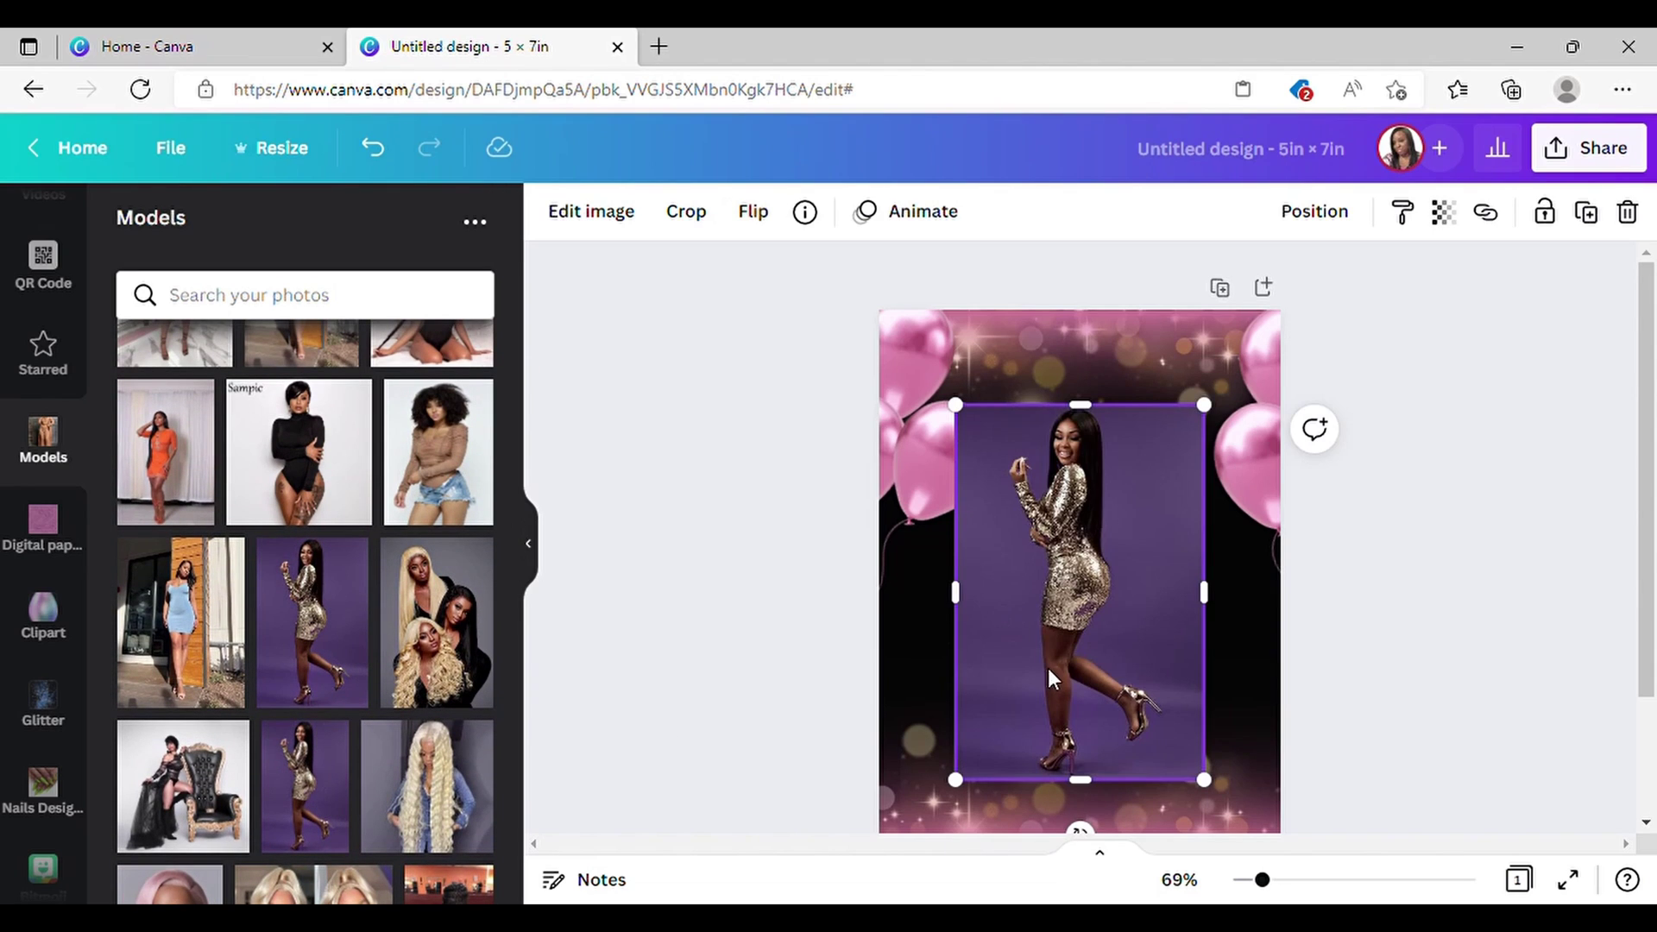
Step: Remove the model photo's purple backdrop, then trim, enlarge and move the cut-out to the left
left_click(528, 545)
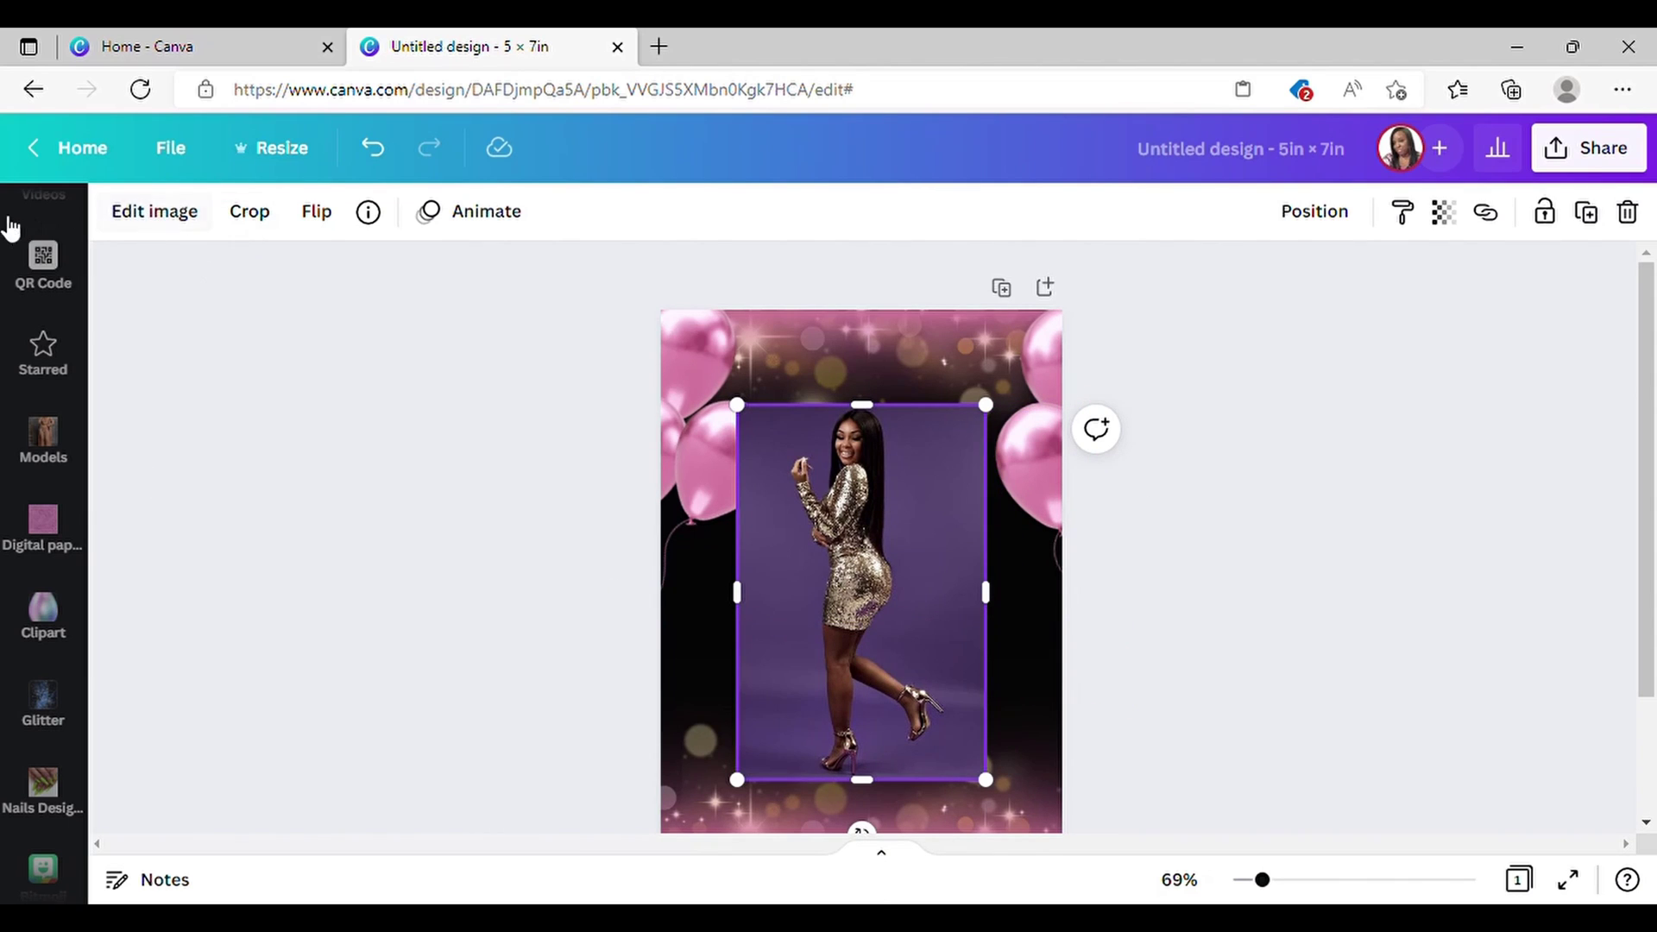
left_click(156, 214)
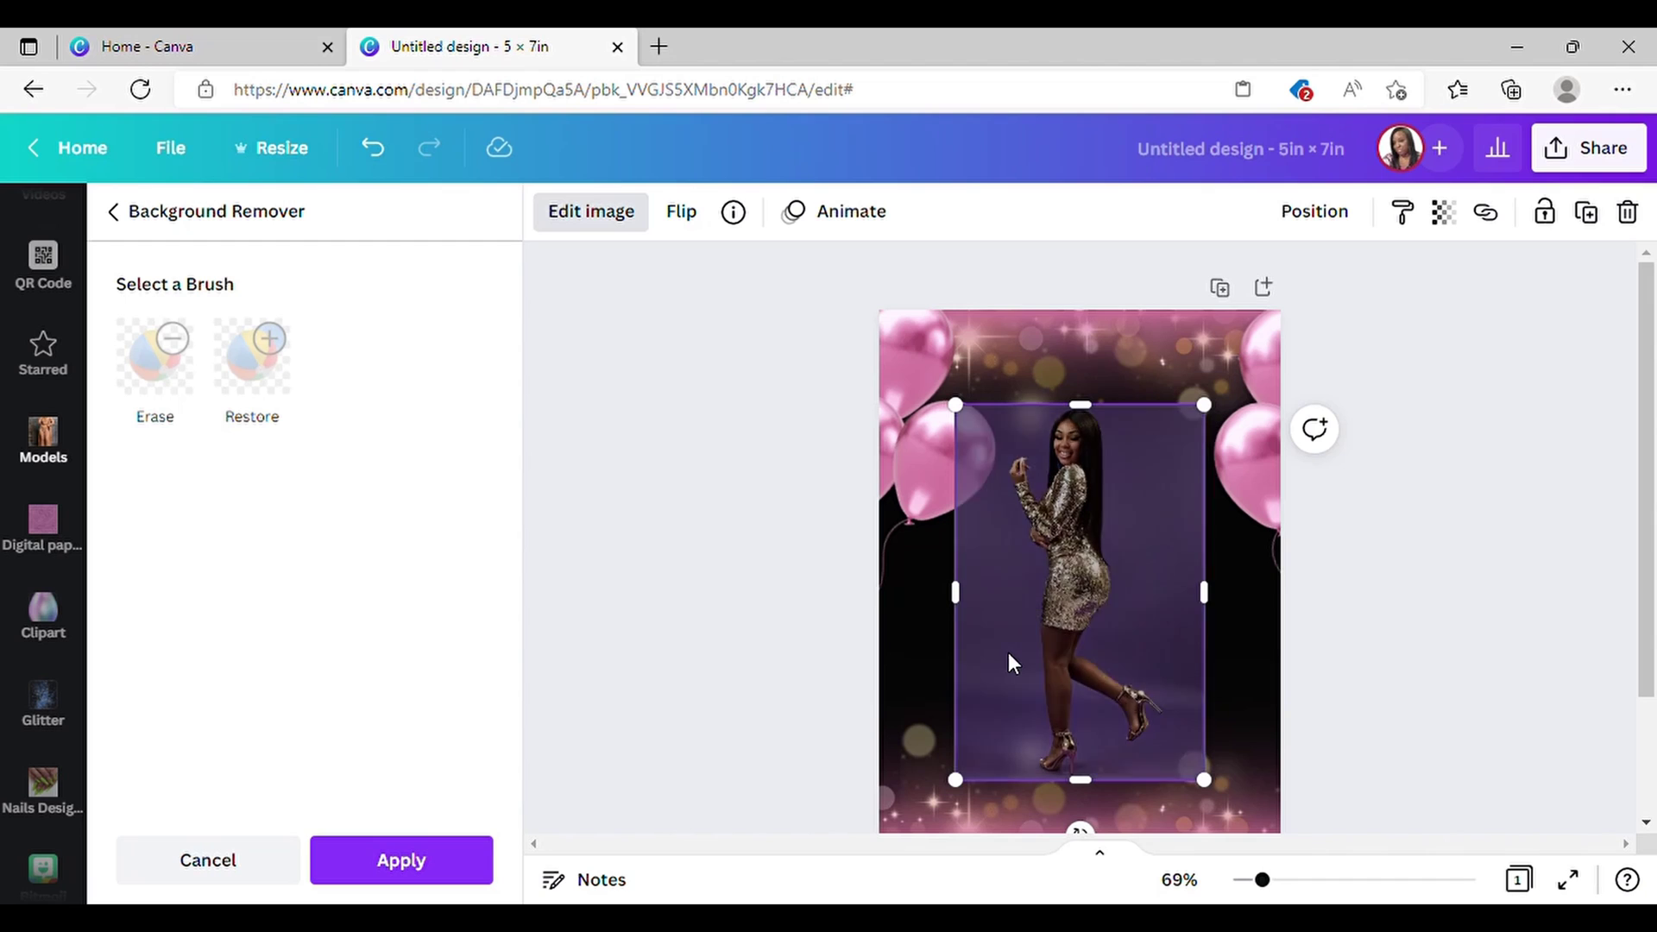
left_click_drag(1044, 585, 1001, 653)
left_click_drag(1109, 636, 1063, 635)
left_click_drag(863, 626, 906, 623)
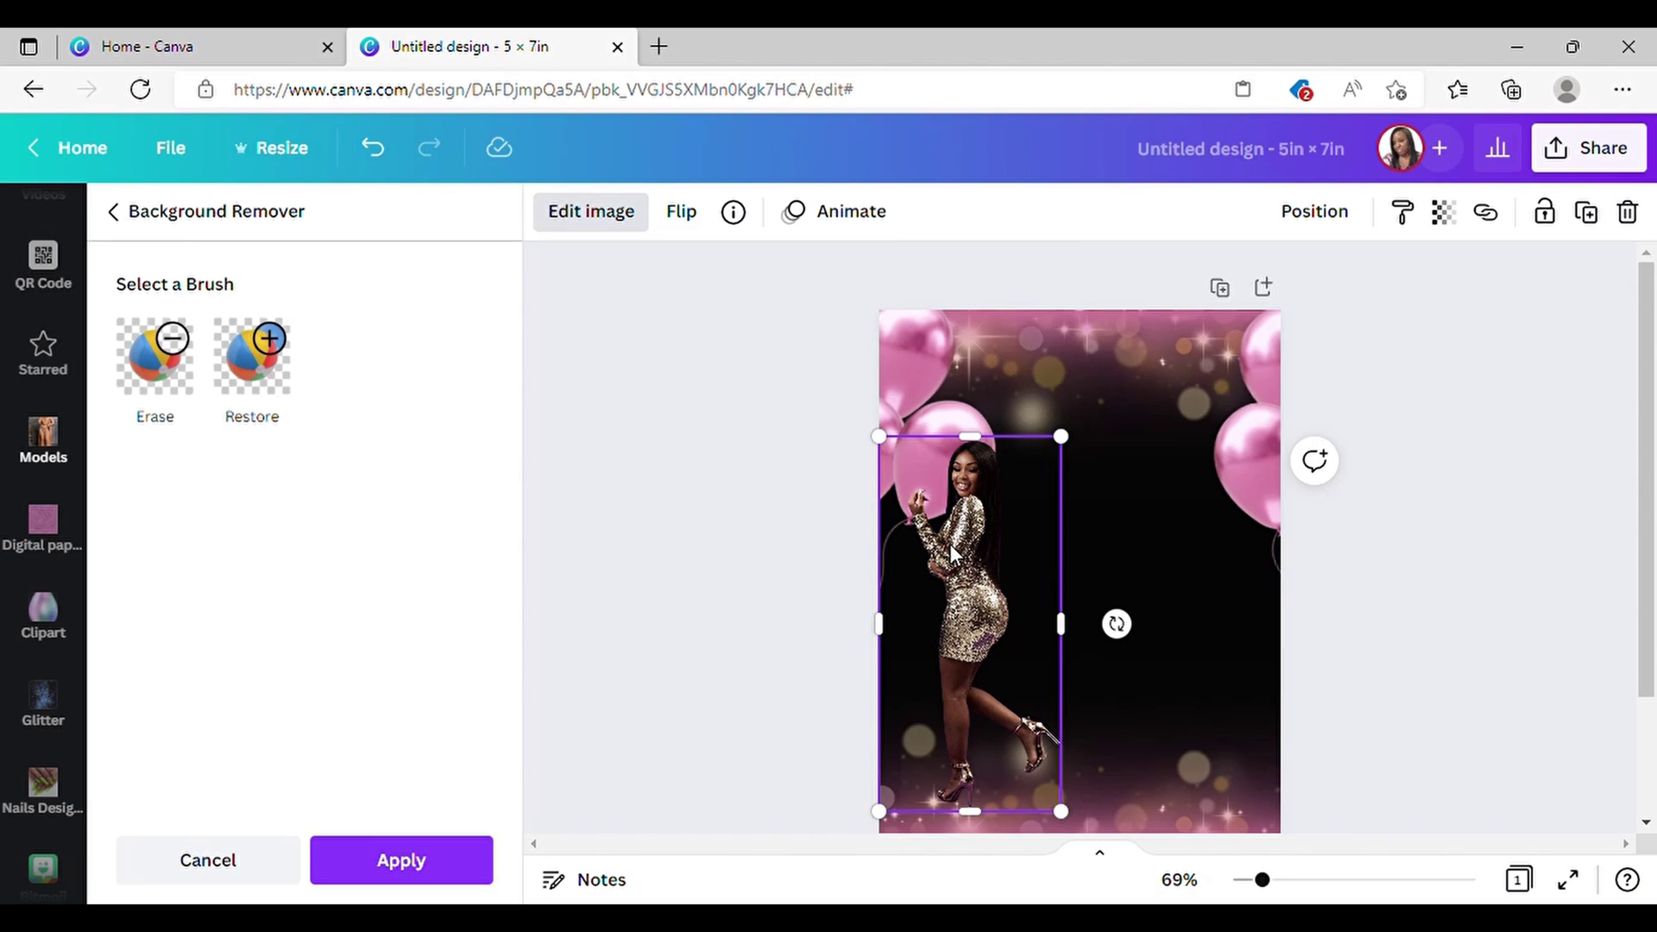
left_click_drag(1062, 438, 1106, 411)
left_click_drag(998, 579, 983, 576)
left_click(609, 217)
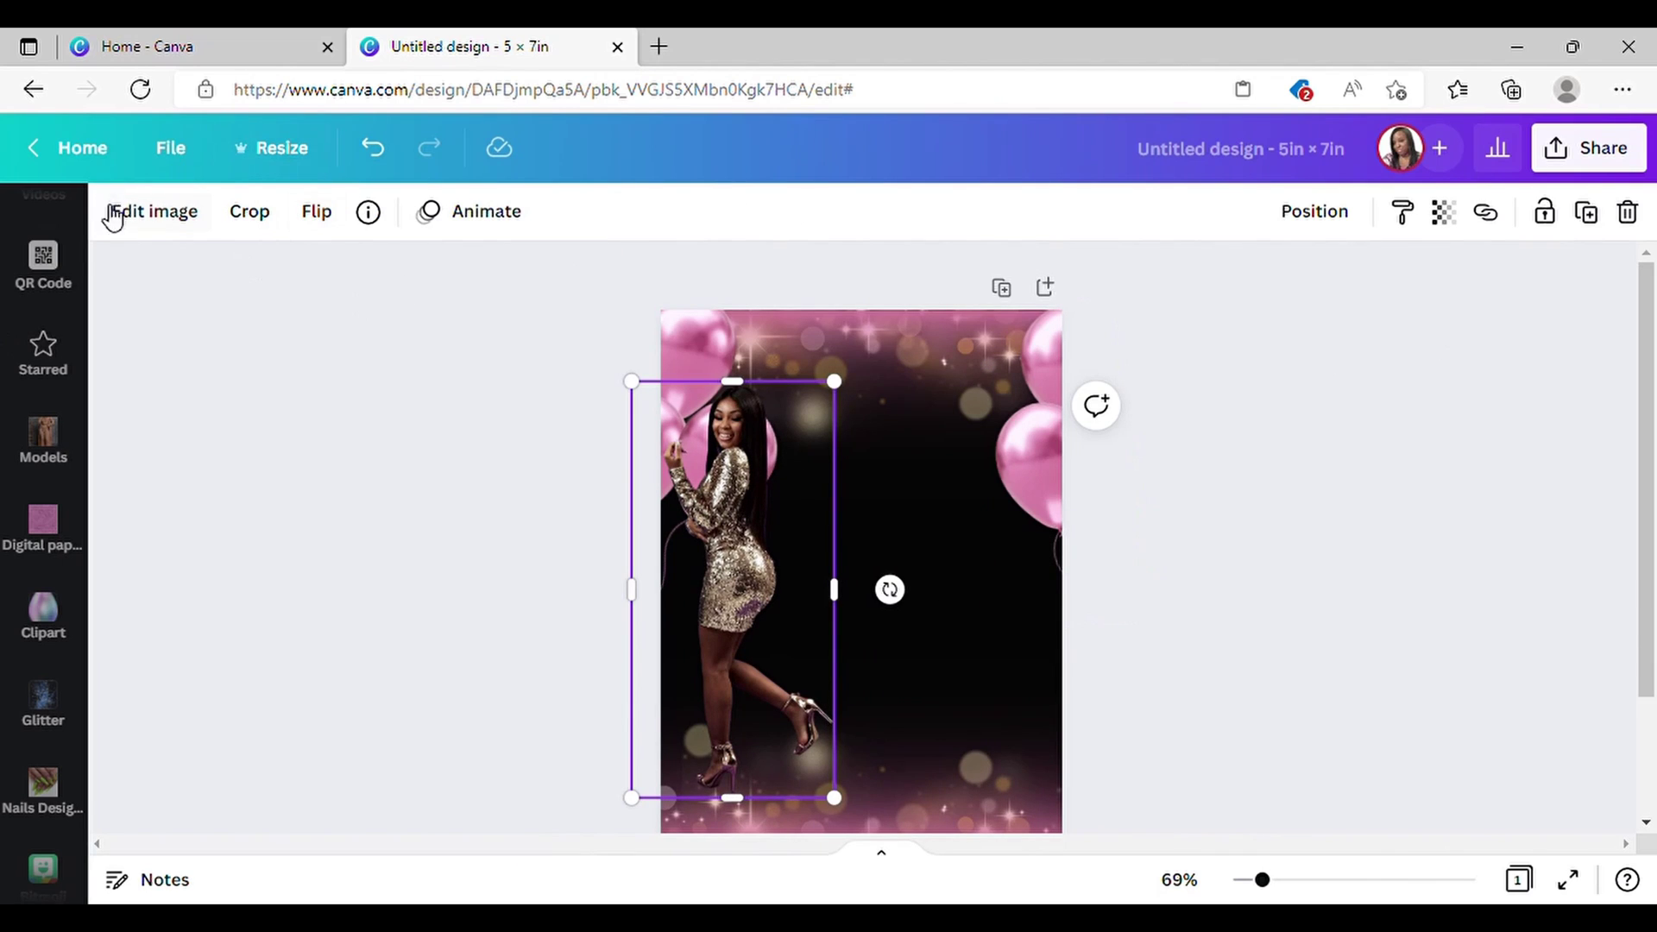
Step: Raise the model photo's brightness, contrast and saturation
scroll(440, 640, "down", 1)
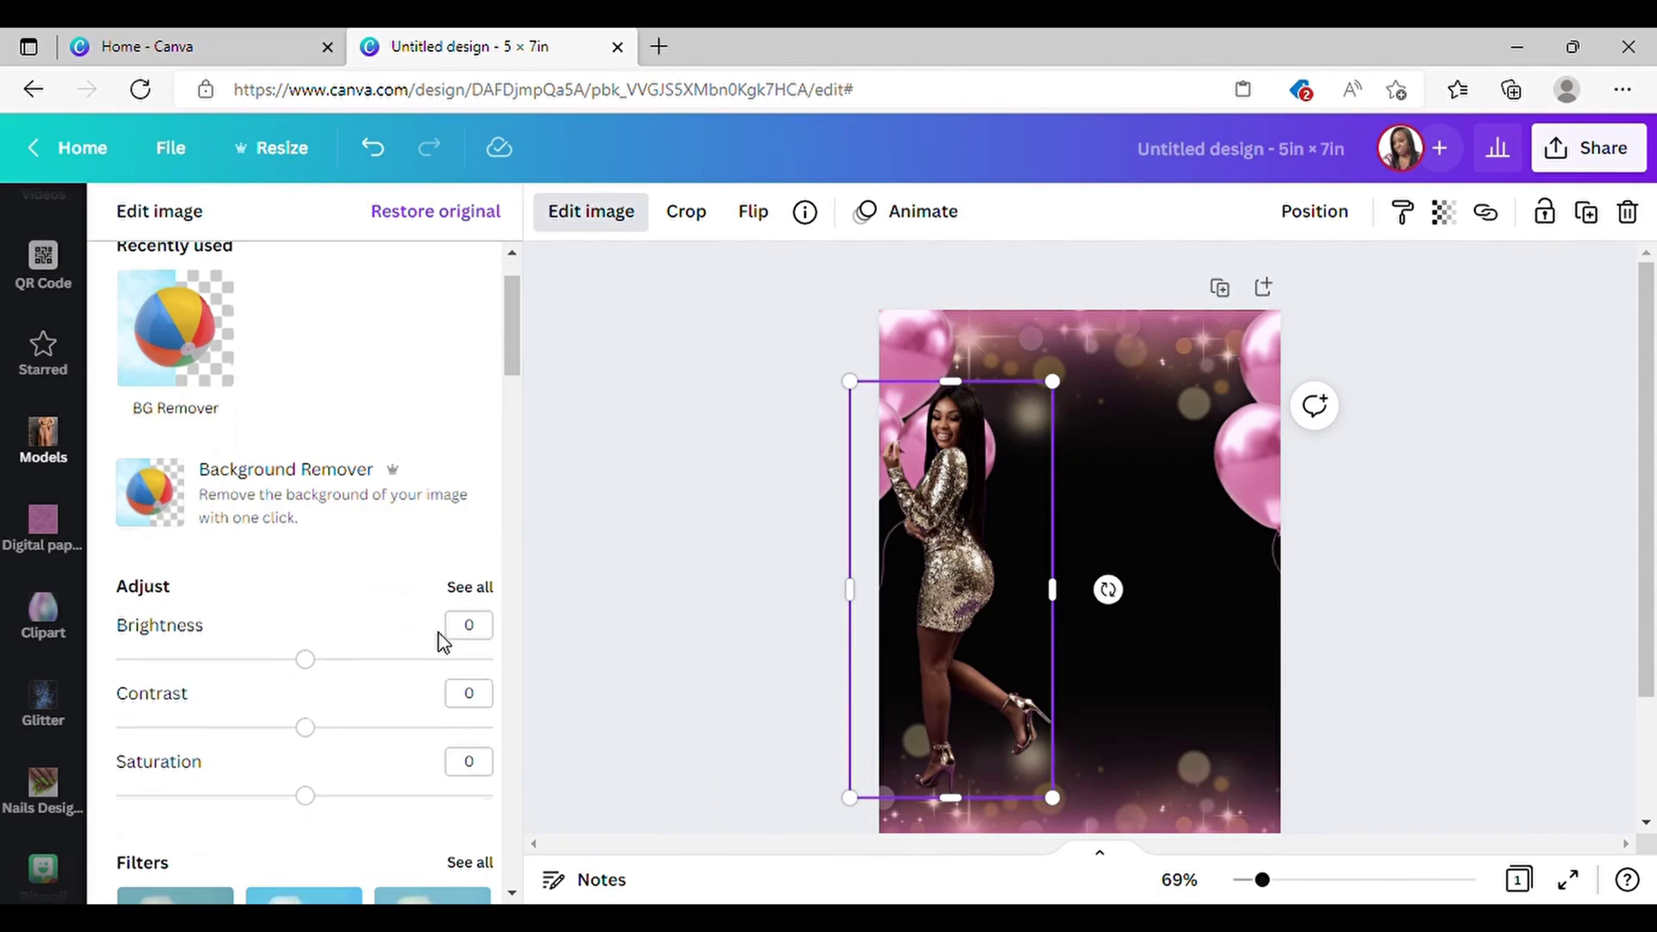
left_click_drag(317, 661, 342, 667)
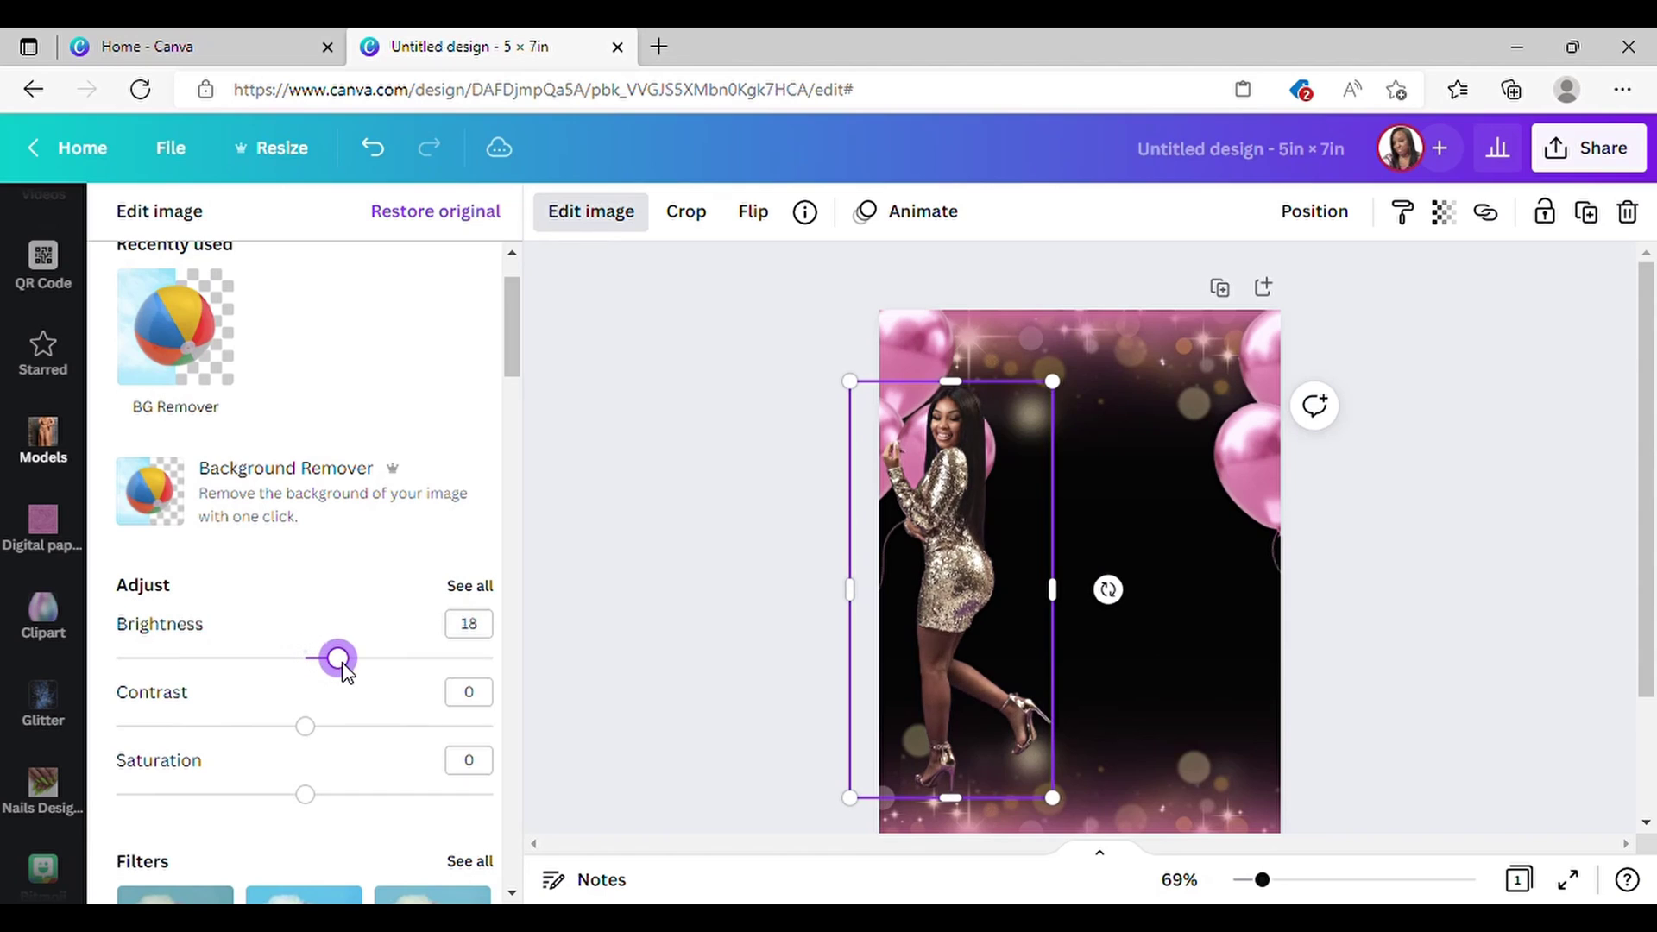
left_click_drag(308, 740, 337, 744)
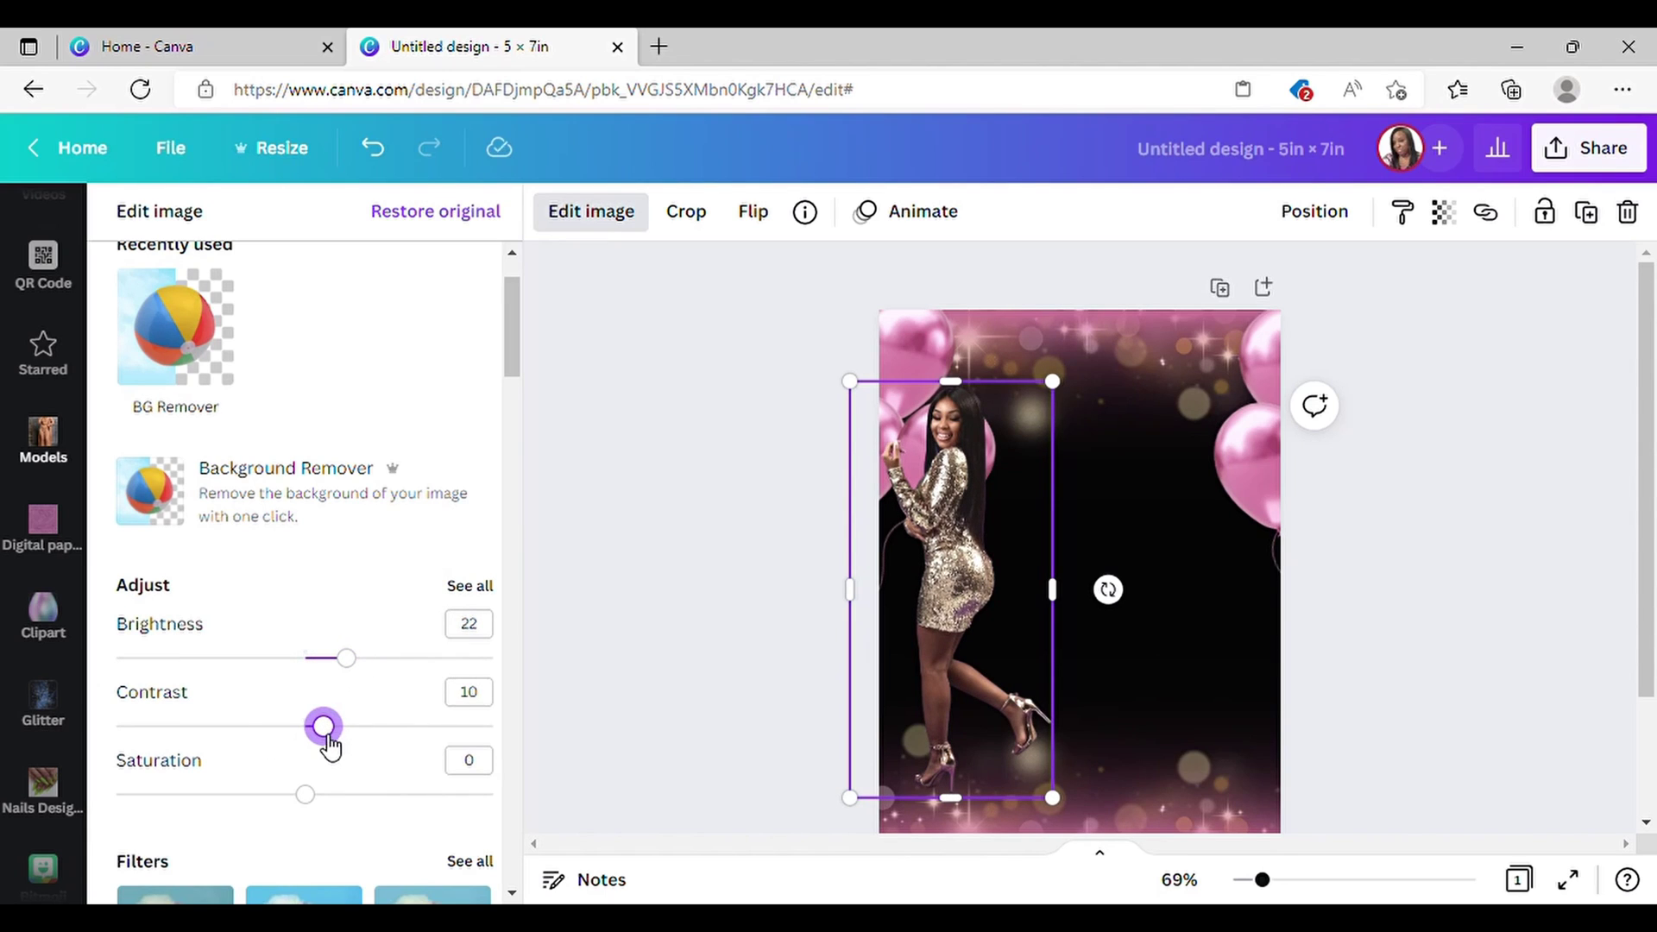
left_click_drag(318, 806, 330, 808)
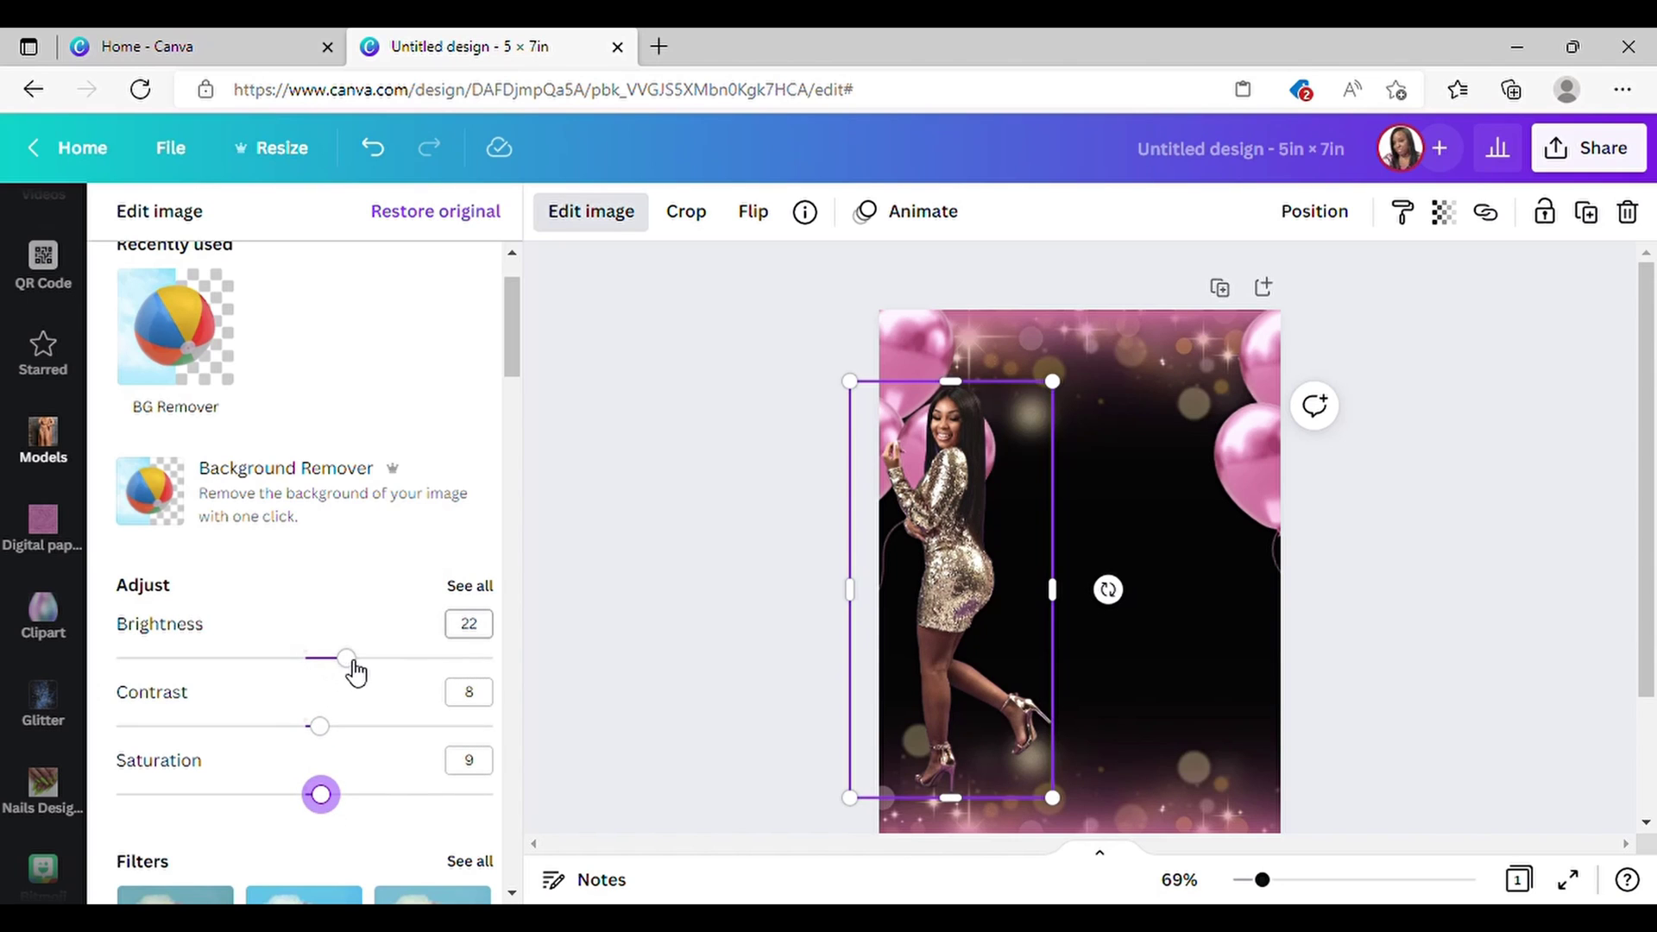
left_click_drag(354, 672, 354, 670)
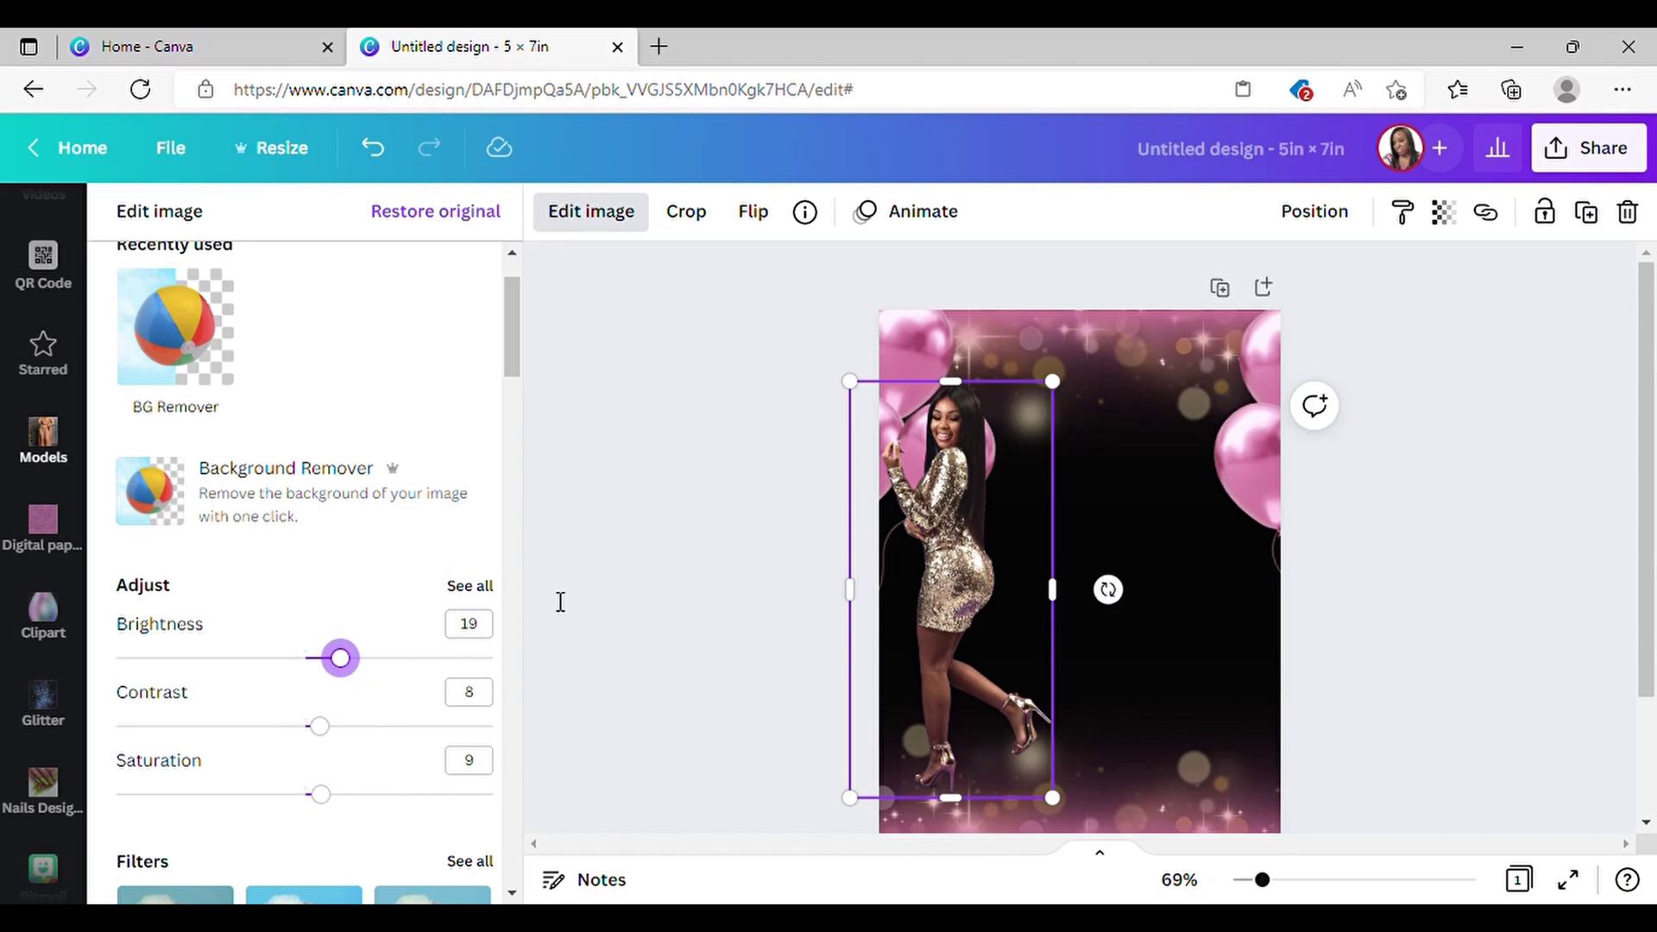
left_click(554, 538)
Step: Enlarge the model photo toward the page bottom and set it flush against the left edge
left_click(485, 591)
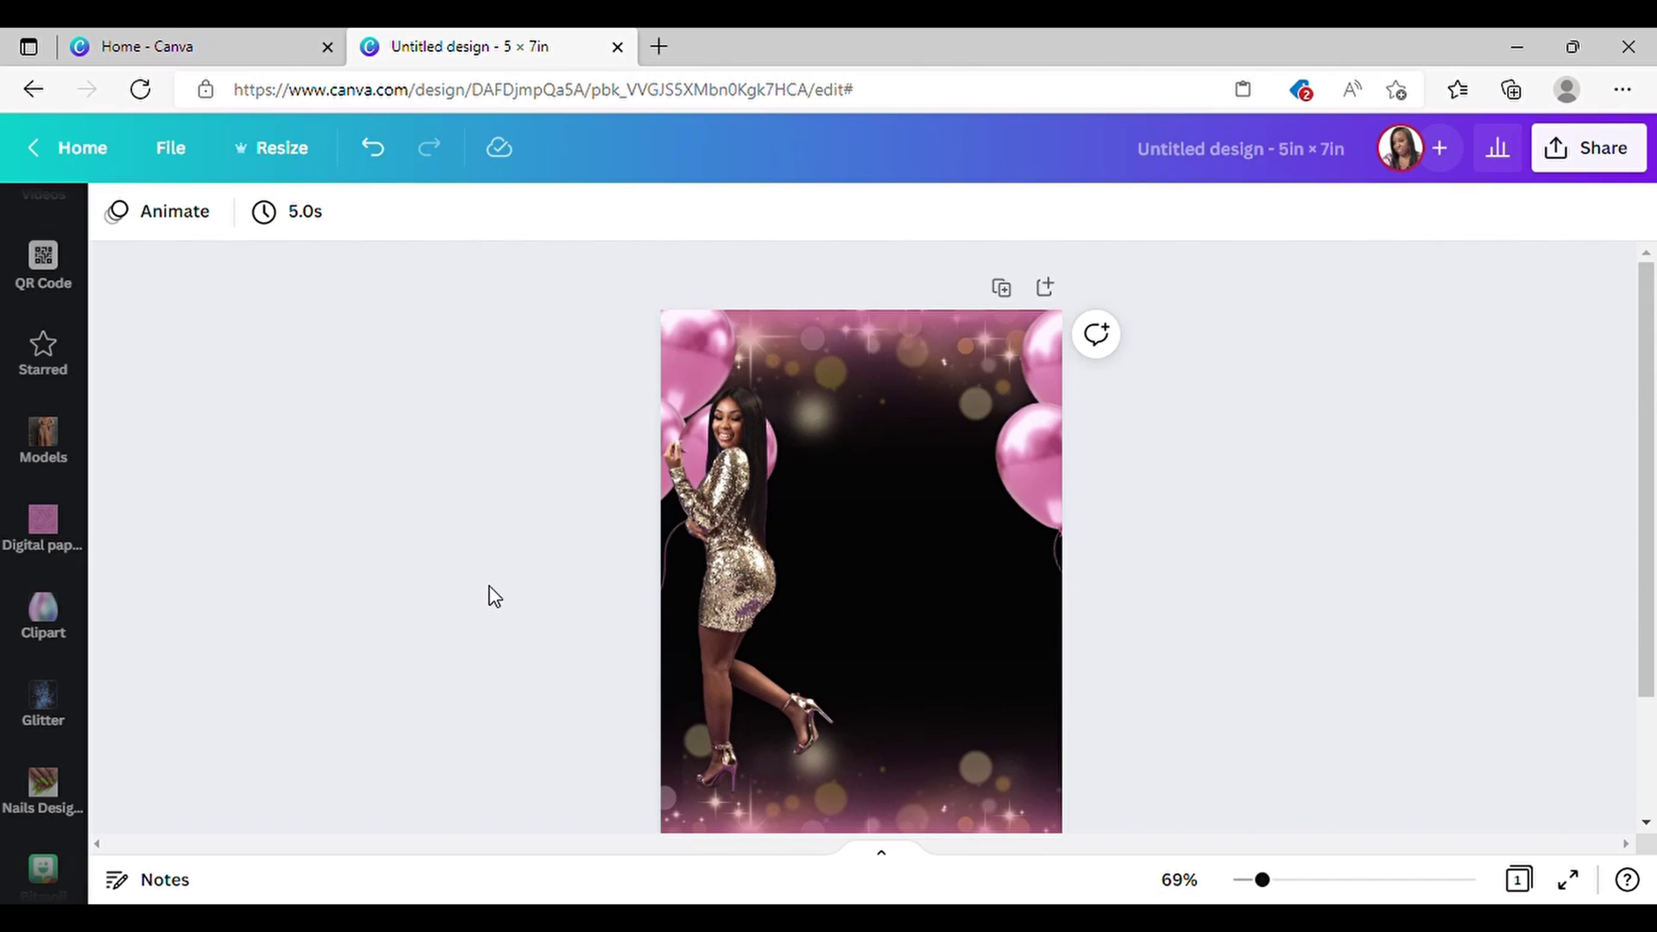
left_click(682, 621)
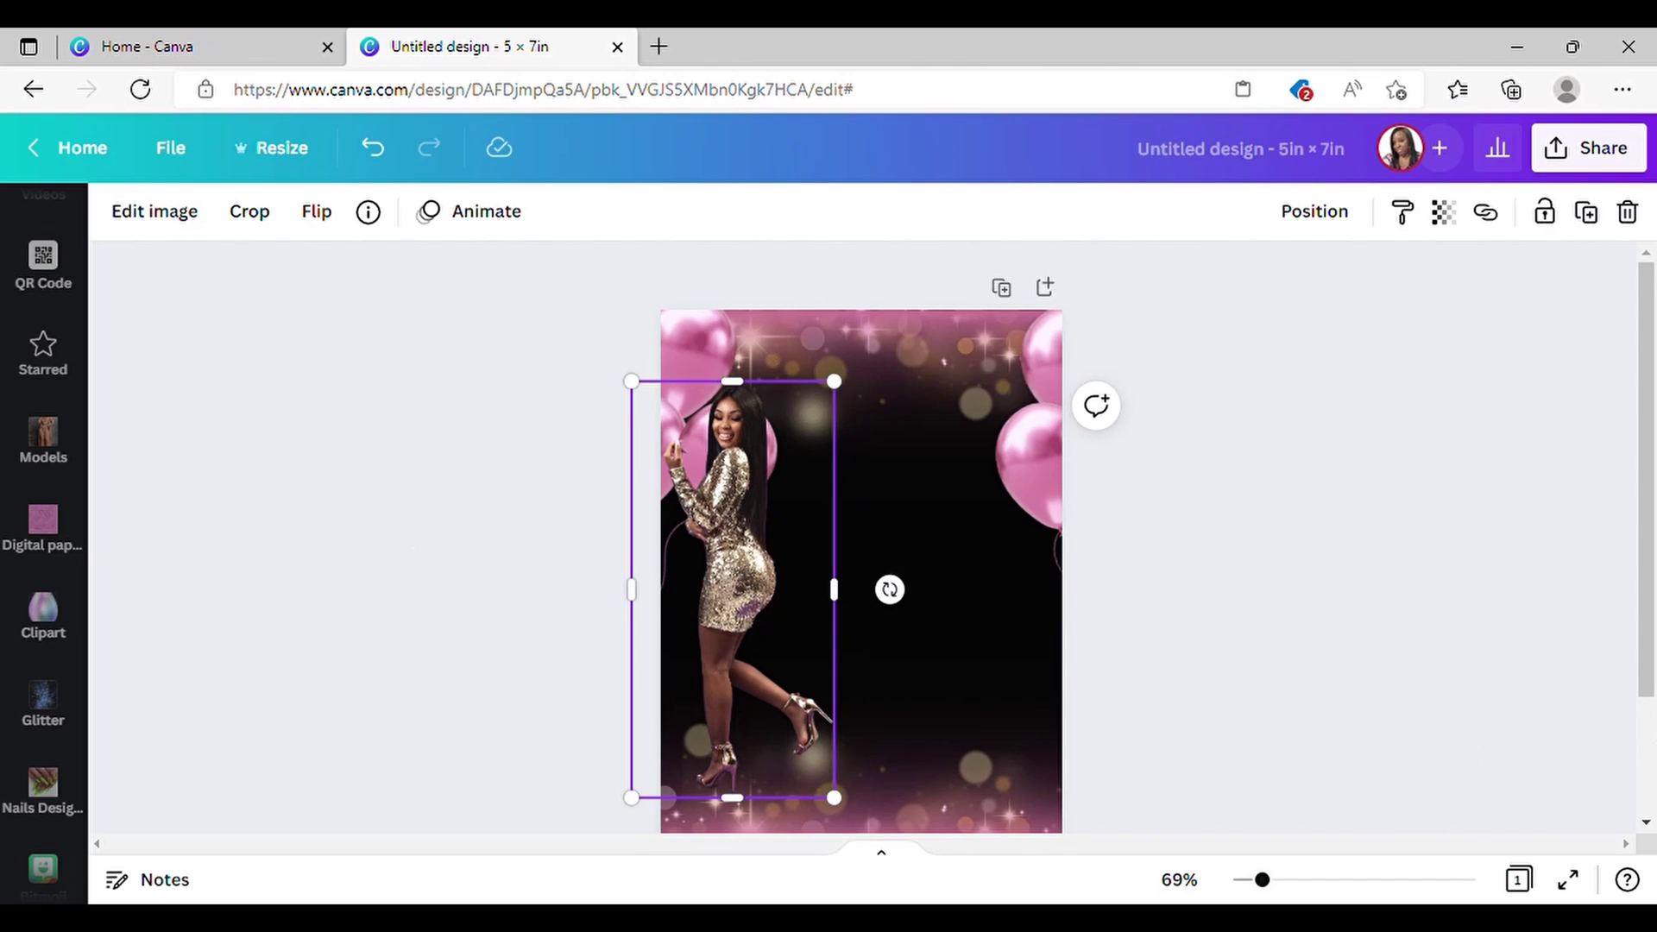
left_click_drag(834, 798, 853, 840)
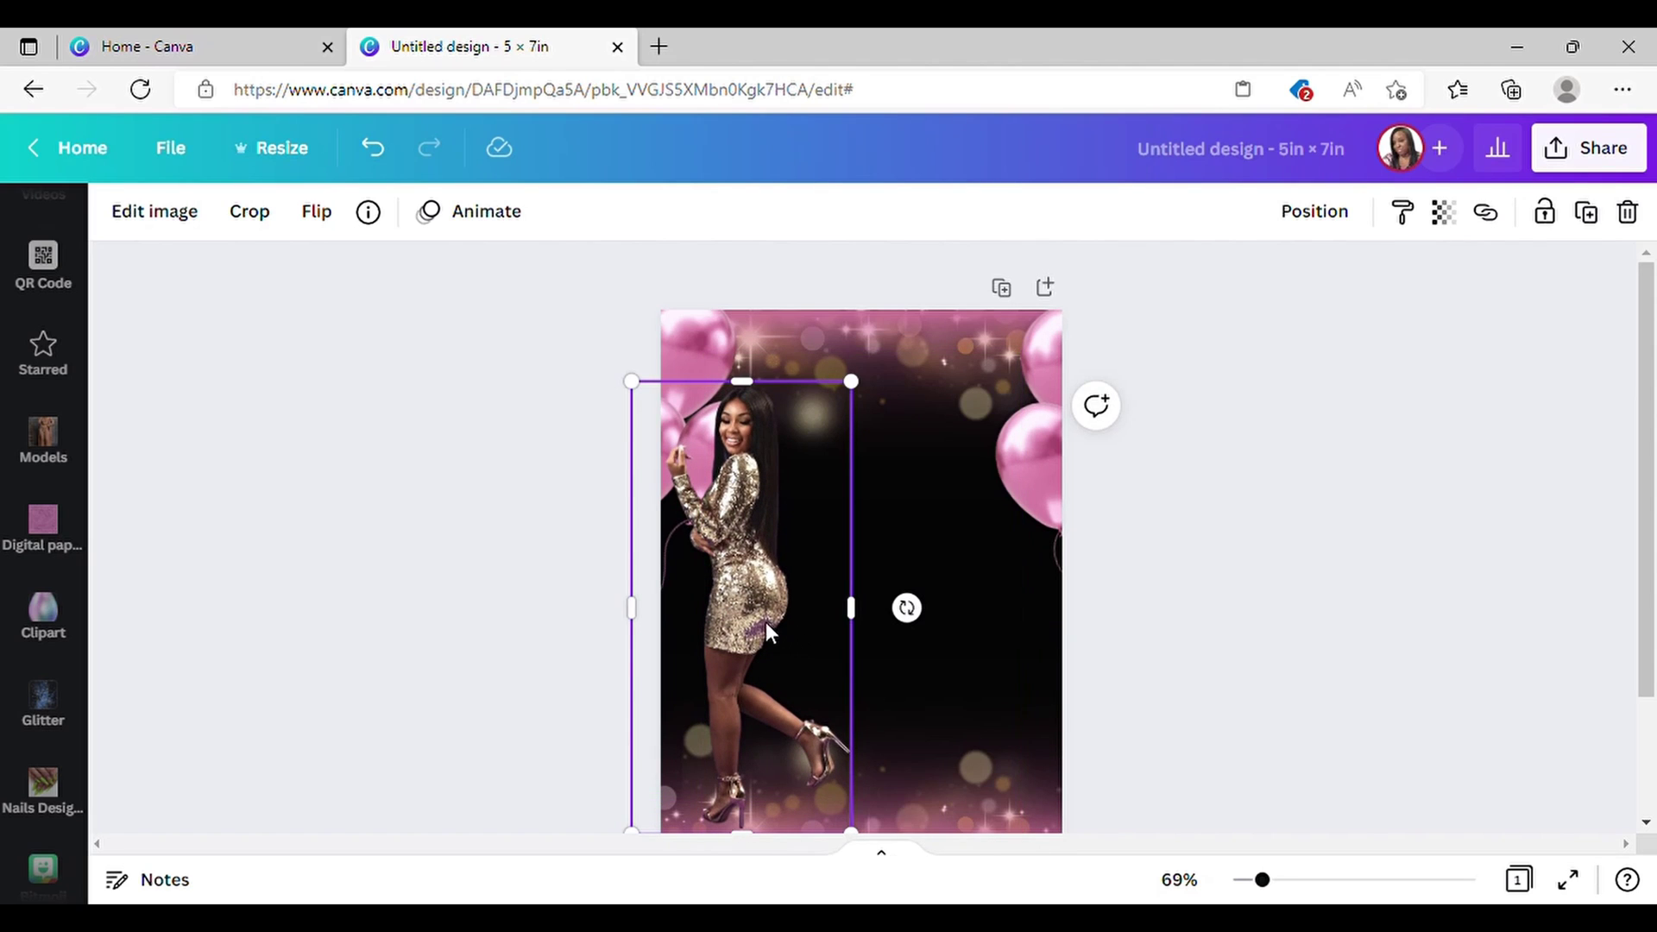
left_click_drag(758, 618, 767, 633)
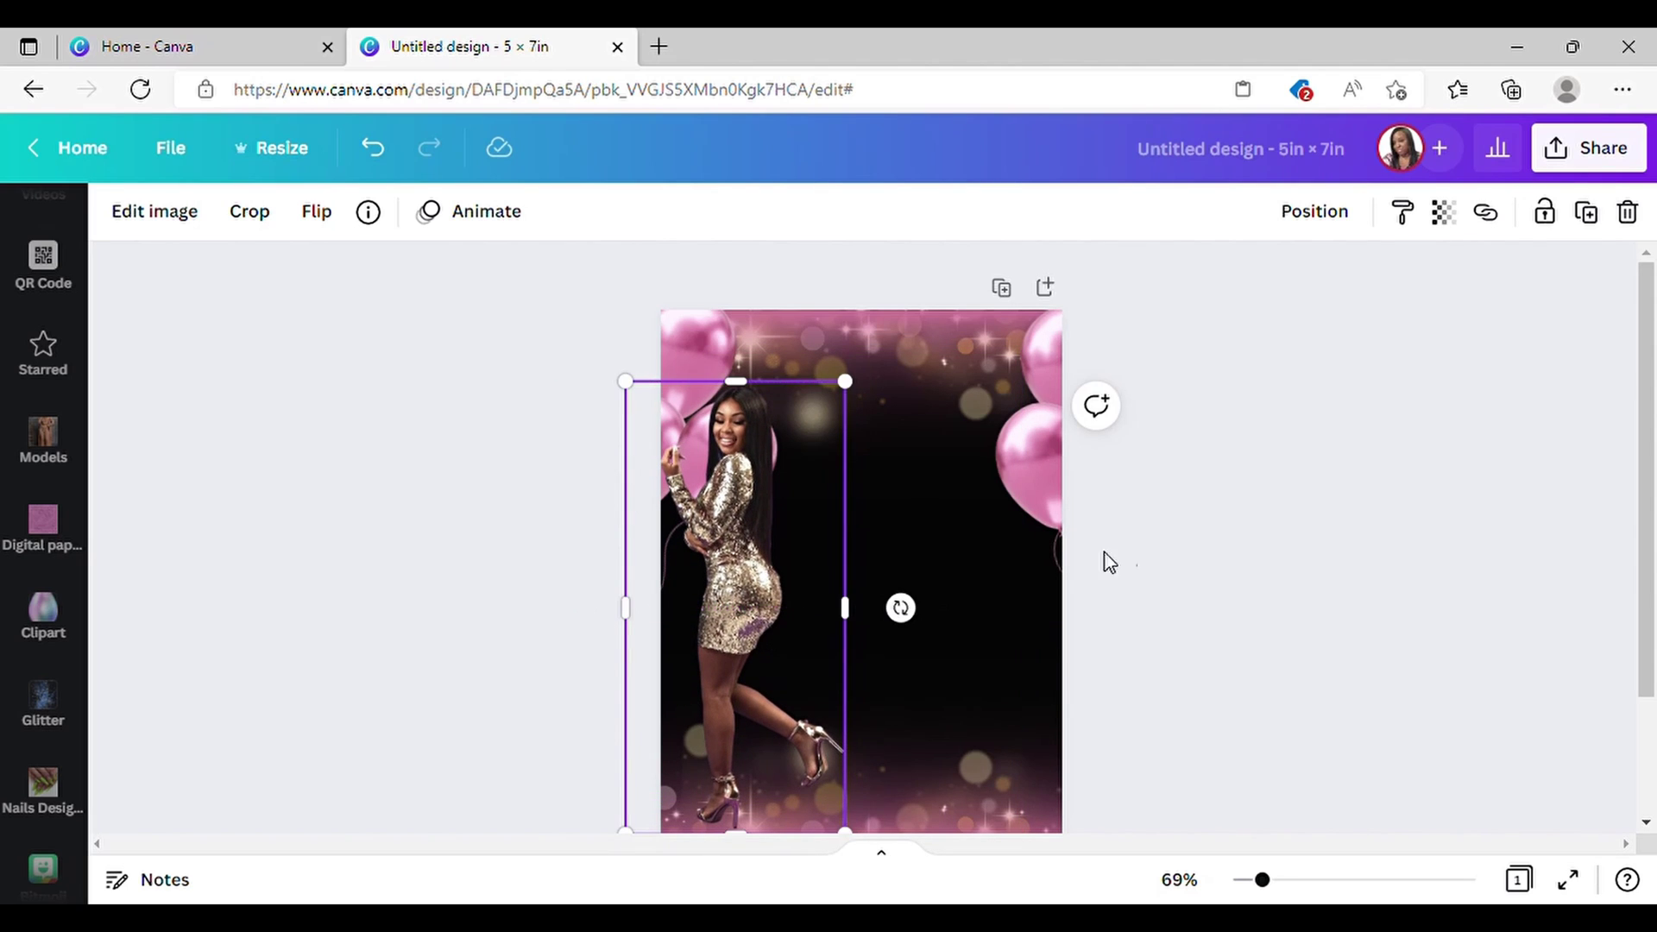
left_click(1448, 669)
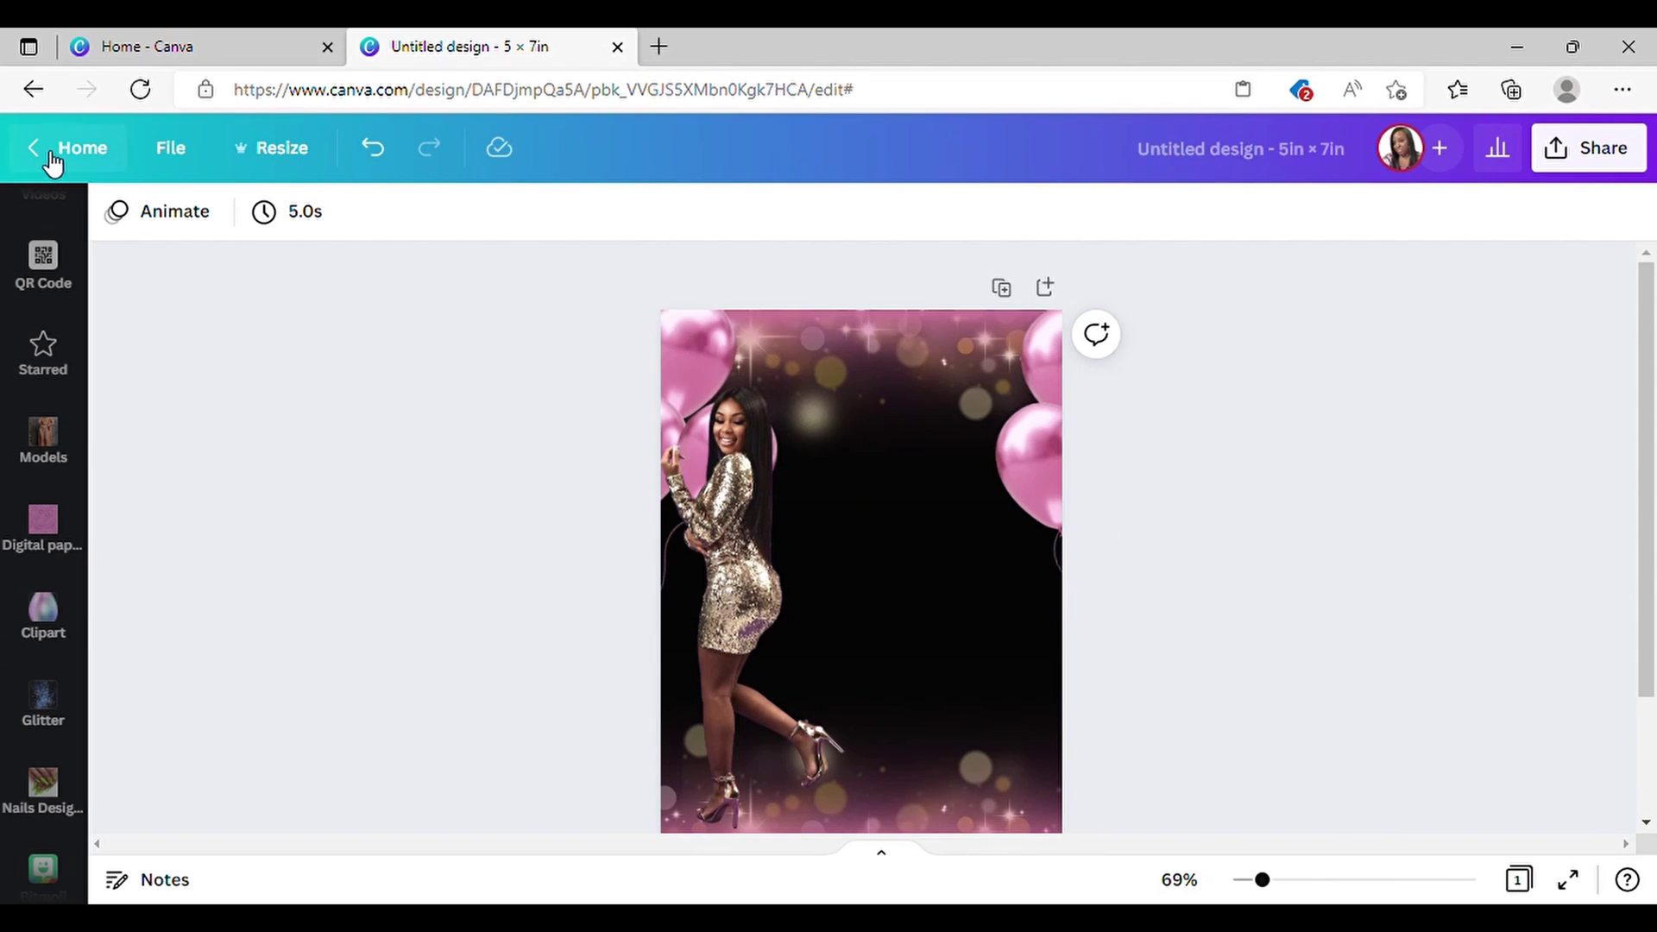
Step: Bring up the Text panel from the left sidebar
scroll(48, 497, "down", 1)
scroll(47, 479, "down", 2)
scroll(65, 526, "up", 10)
left_click(65, 507)
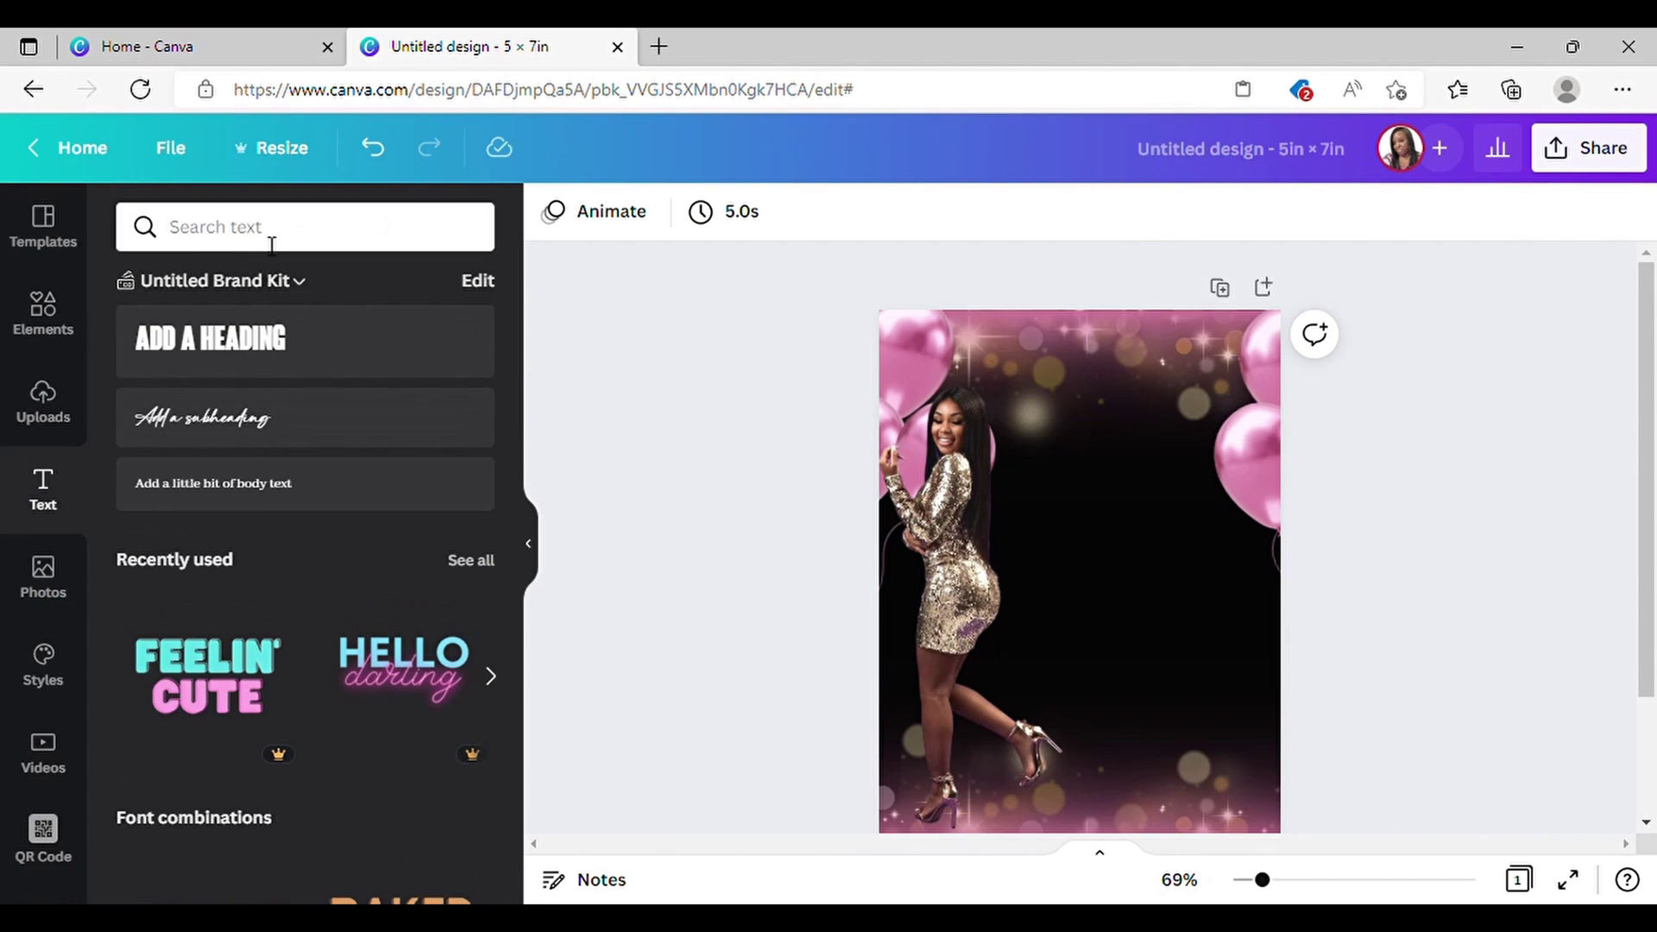
Step: Add a body text line reading 'PLEASE JOIN US FOR' near the top, beside the model
left_click(328, 498)
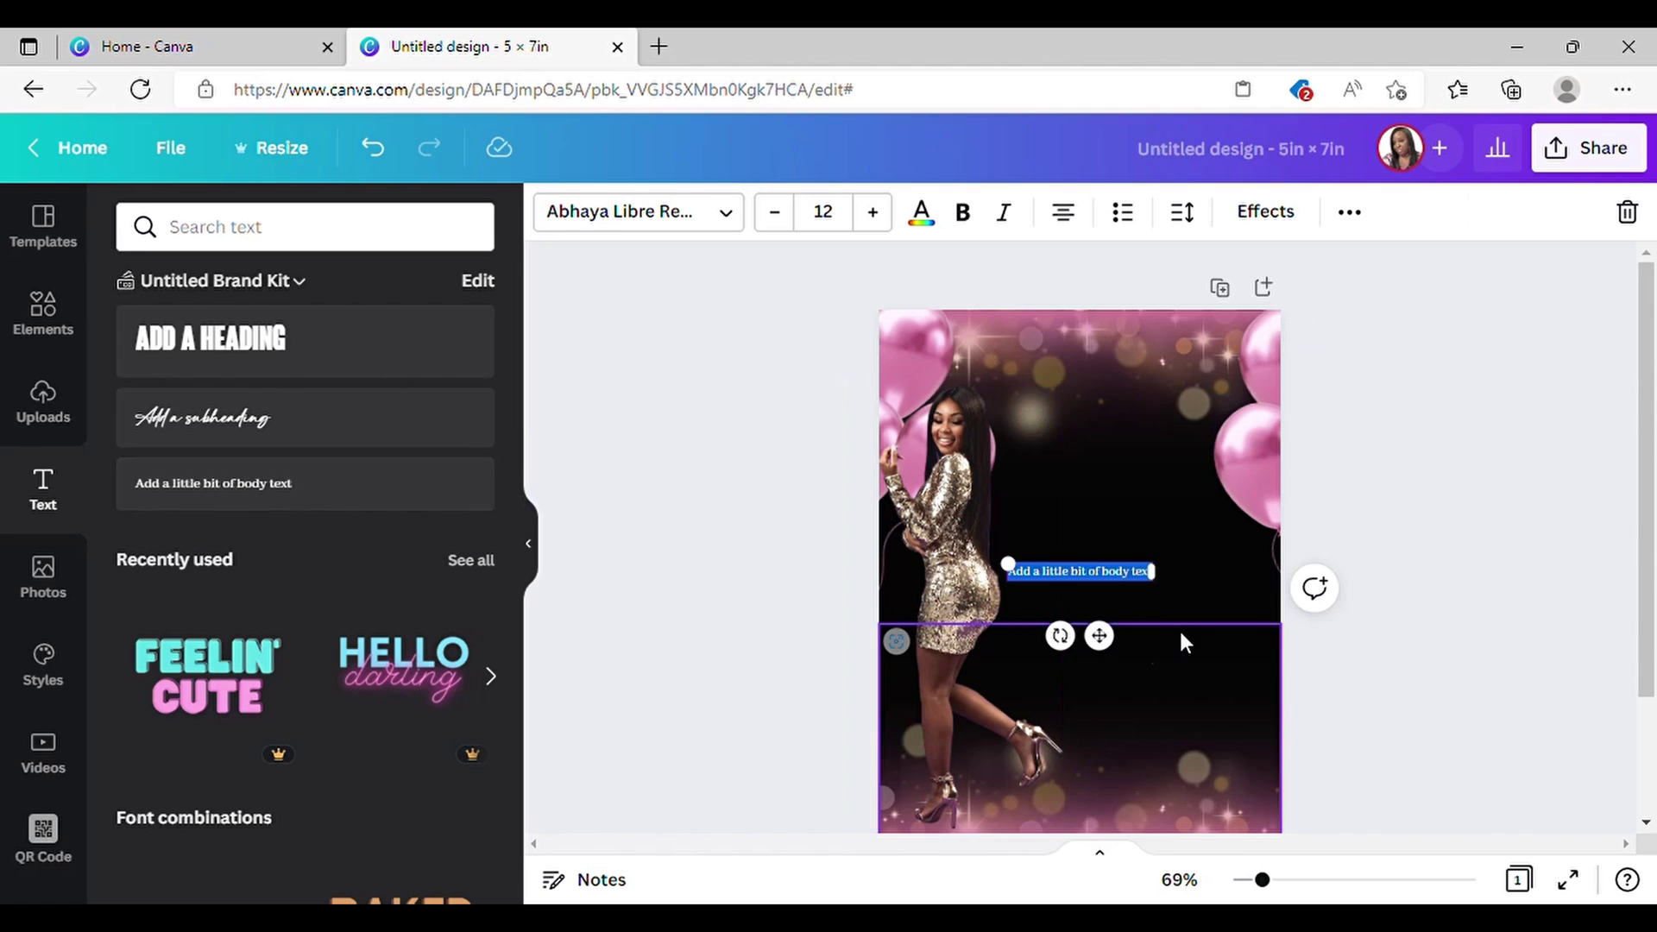
left_click_drag(1100, 639, 1131, 480)
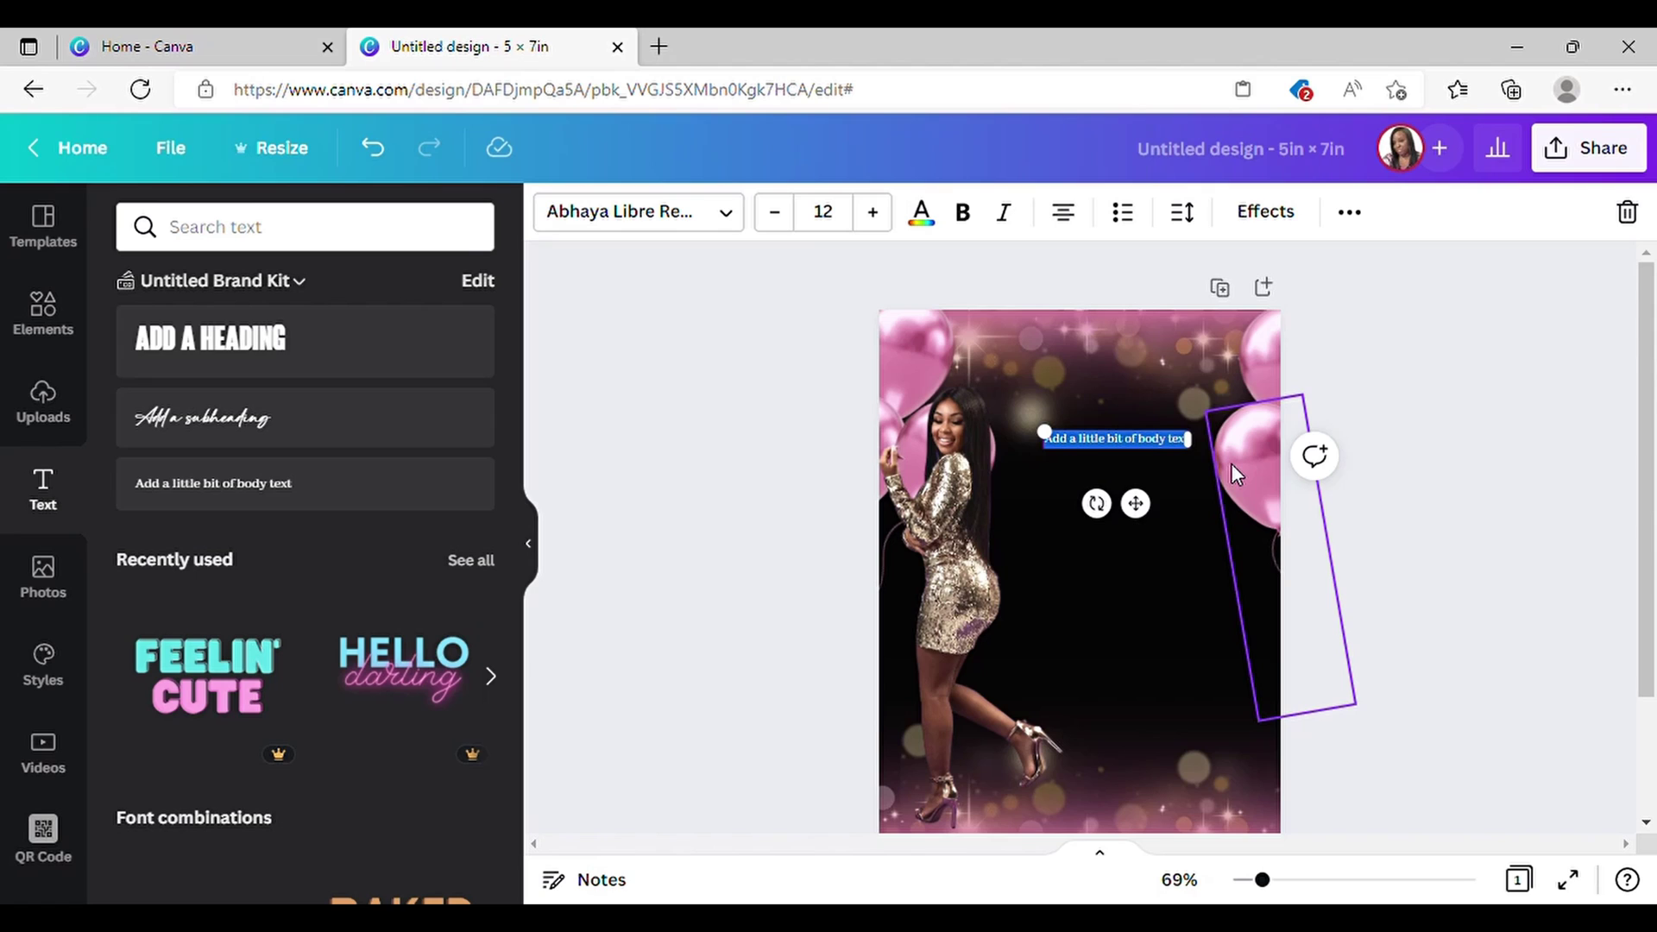
type("PLEA")
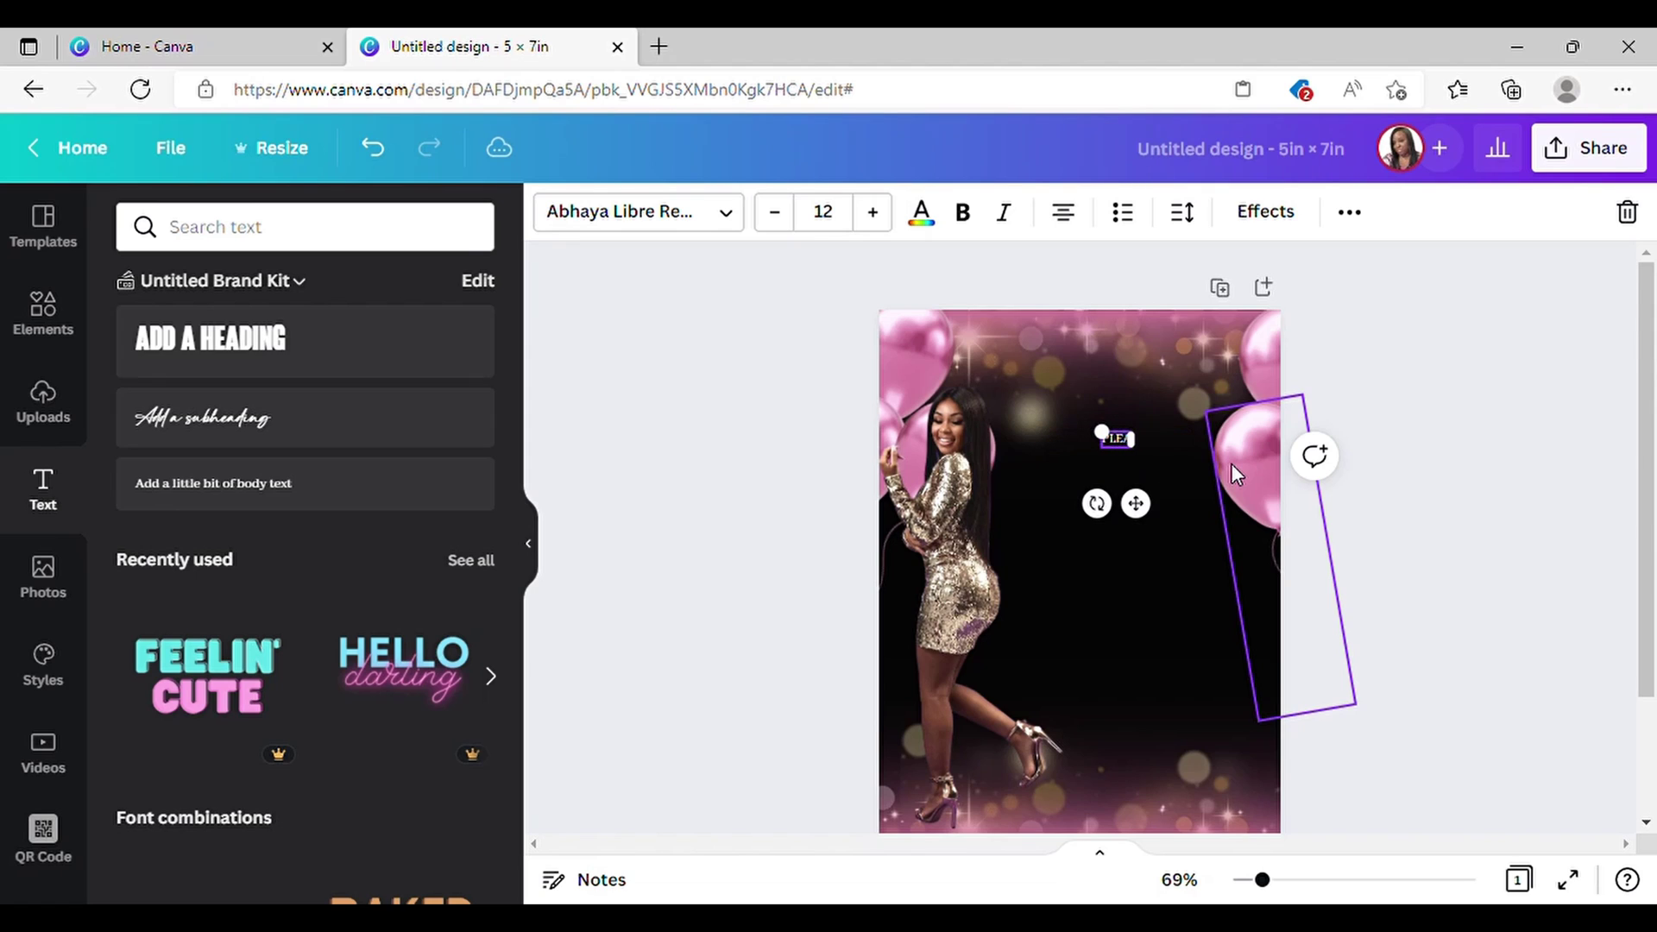
type("SE. JOIN")
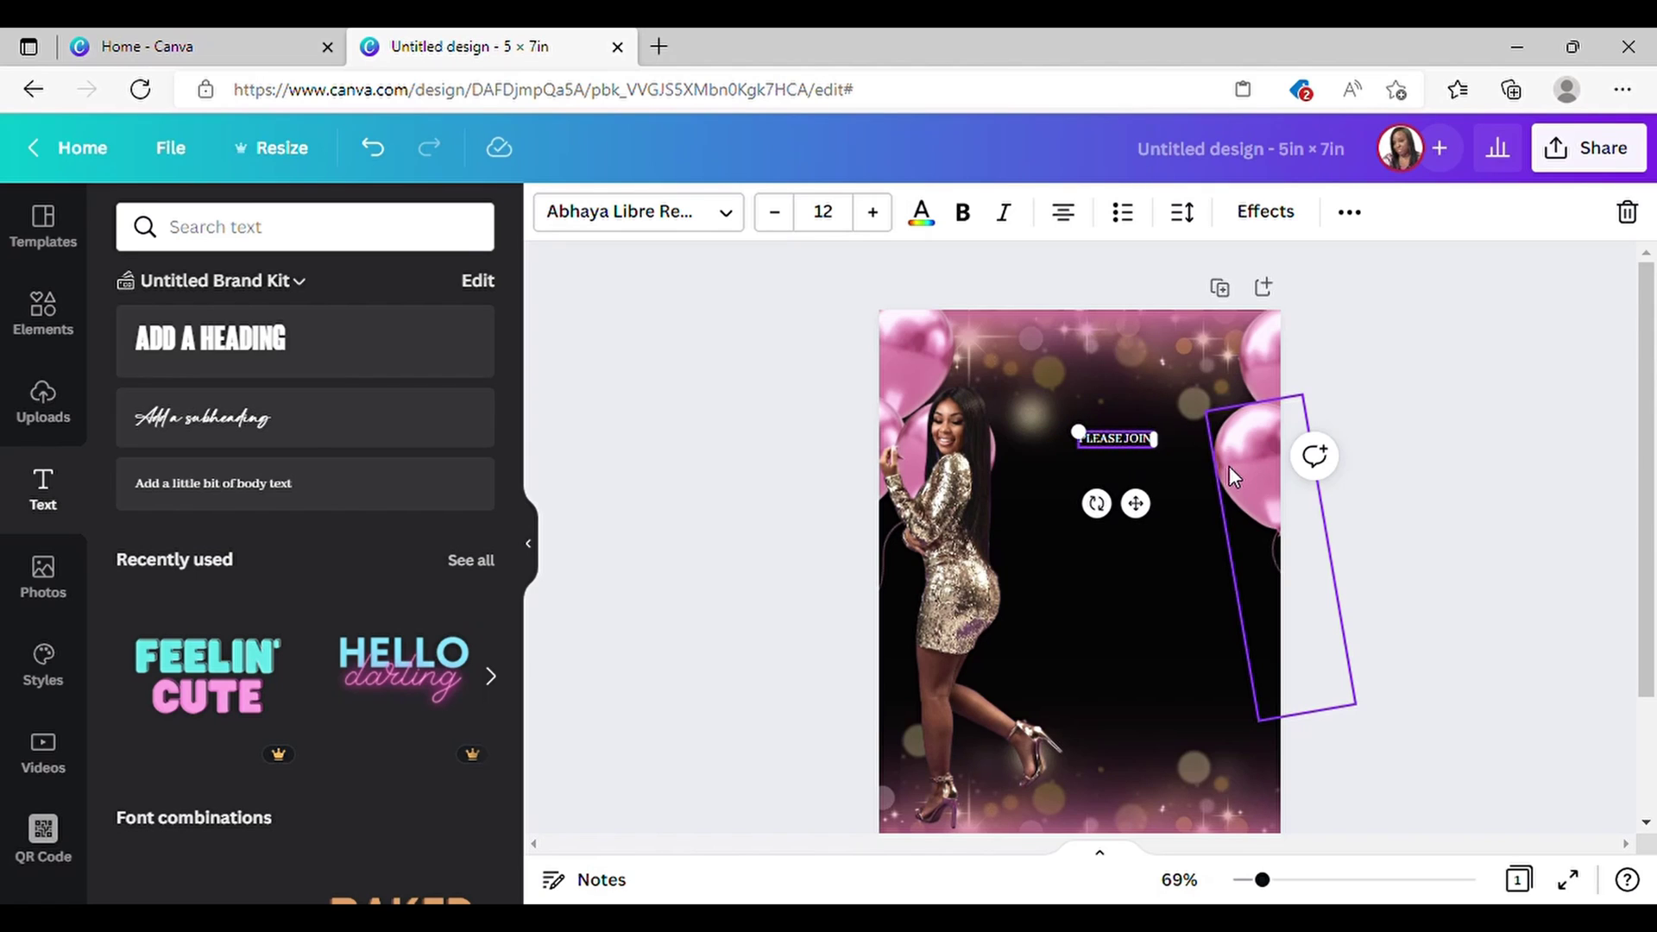
type(" US FOR")
left_click_drag(1138, 506, 1152, 525)
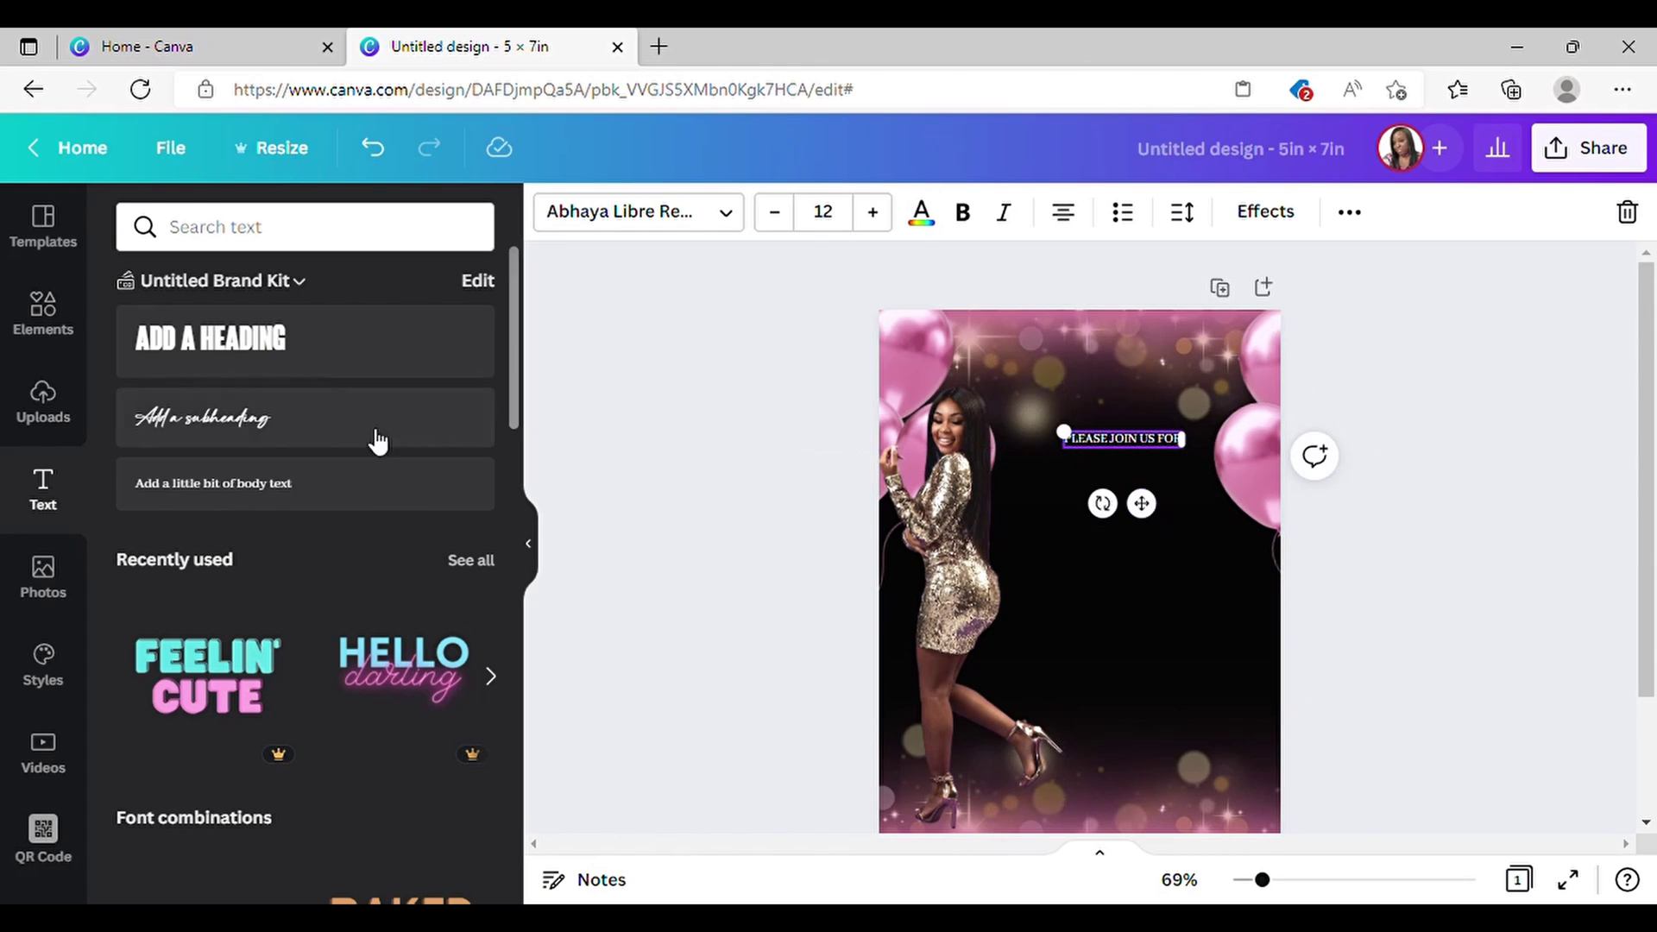
Step: Try yellow and orange on PLEASE JOIN US FOR, then set it to white
left_click(922, 216)
scroll(336, 699, "down", 3)
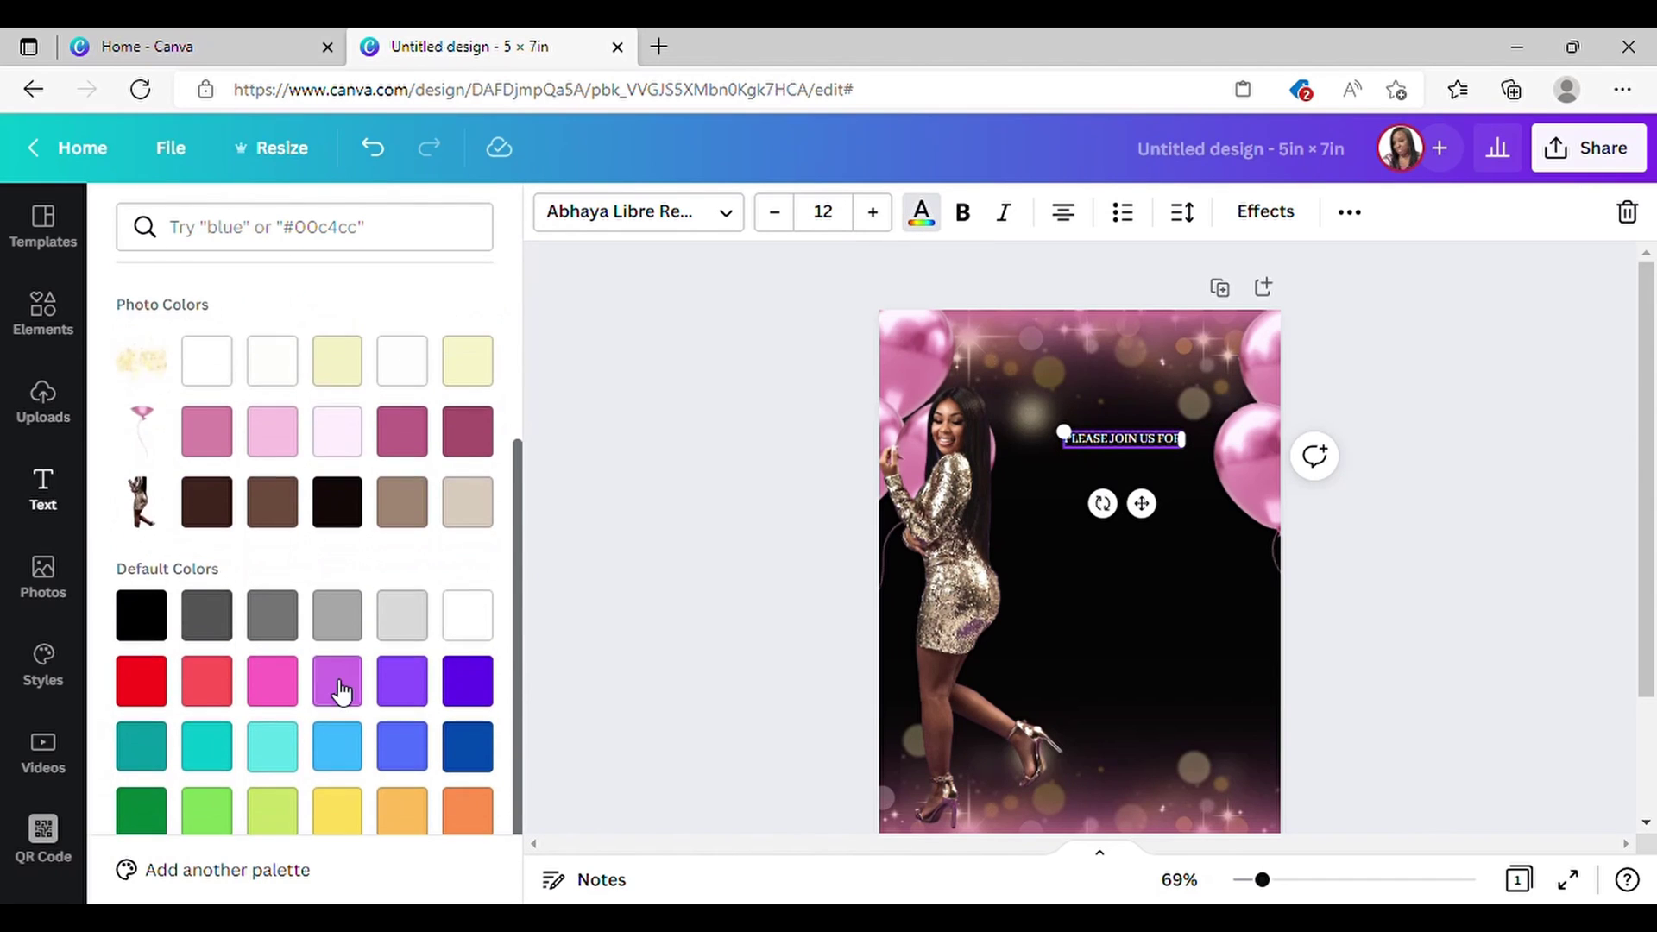
scroll(341, 690, "down", 1)
left_click(337, 781)
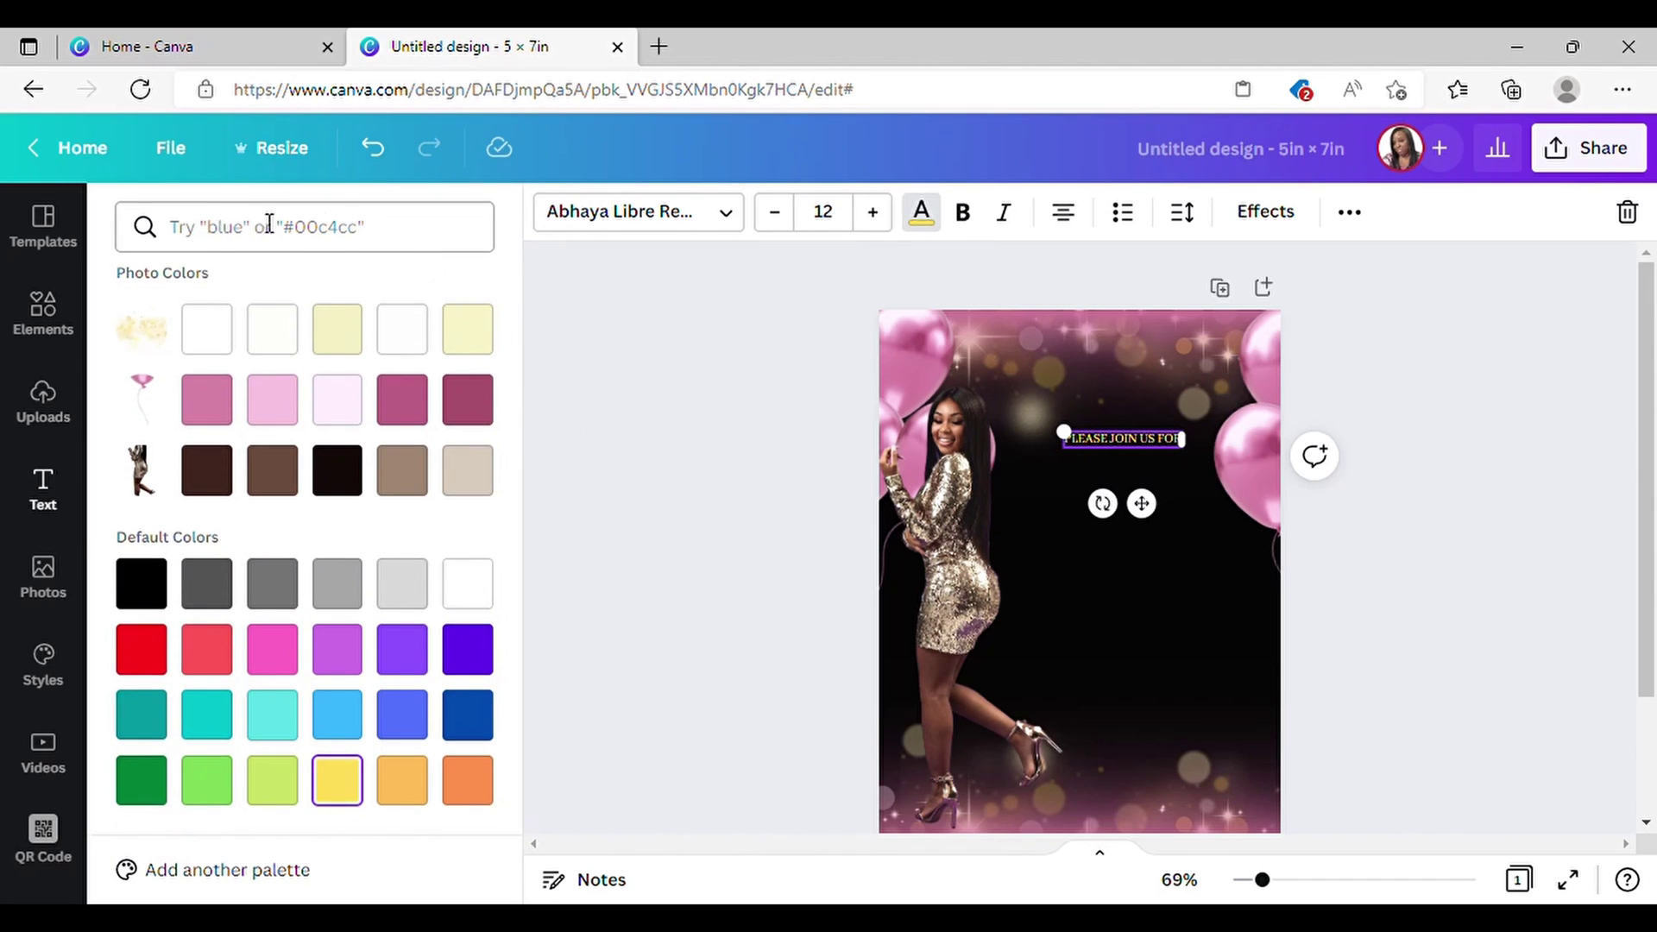
left_click(402, 780)
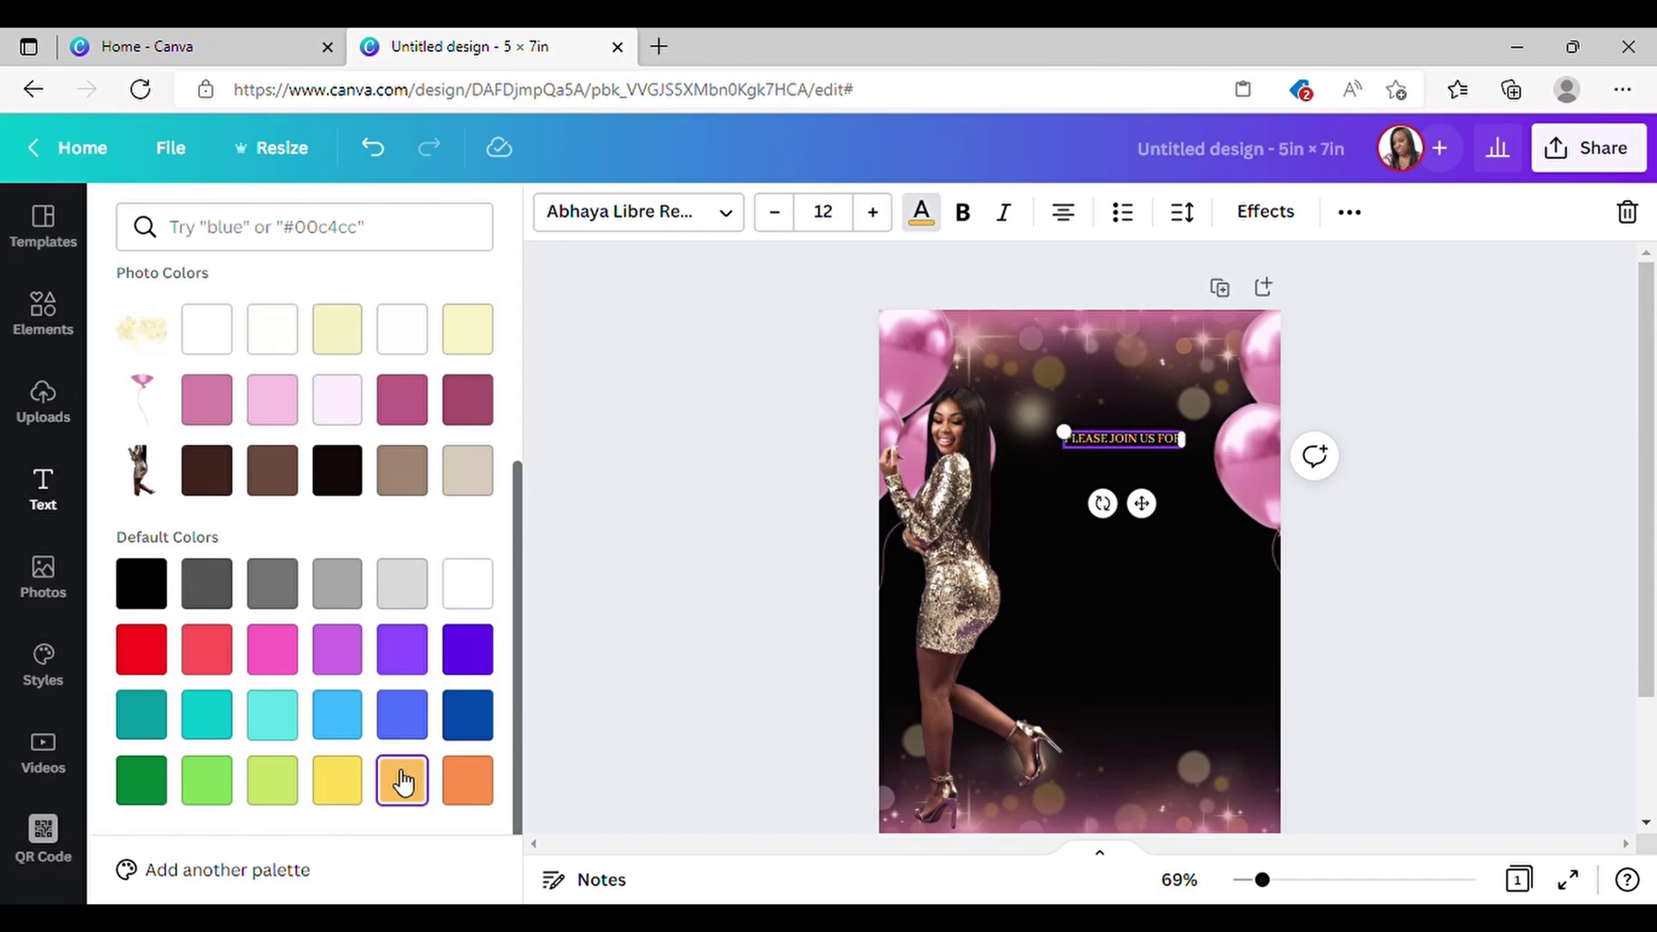
scroll(373, 522, "up", 4)
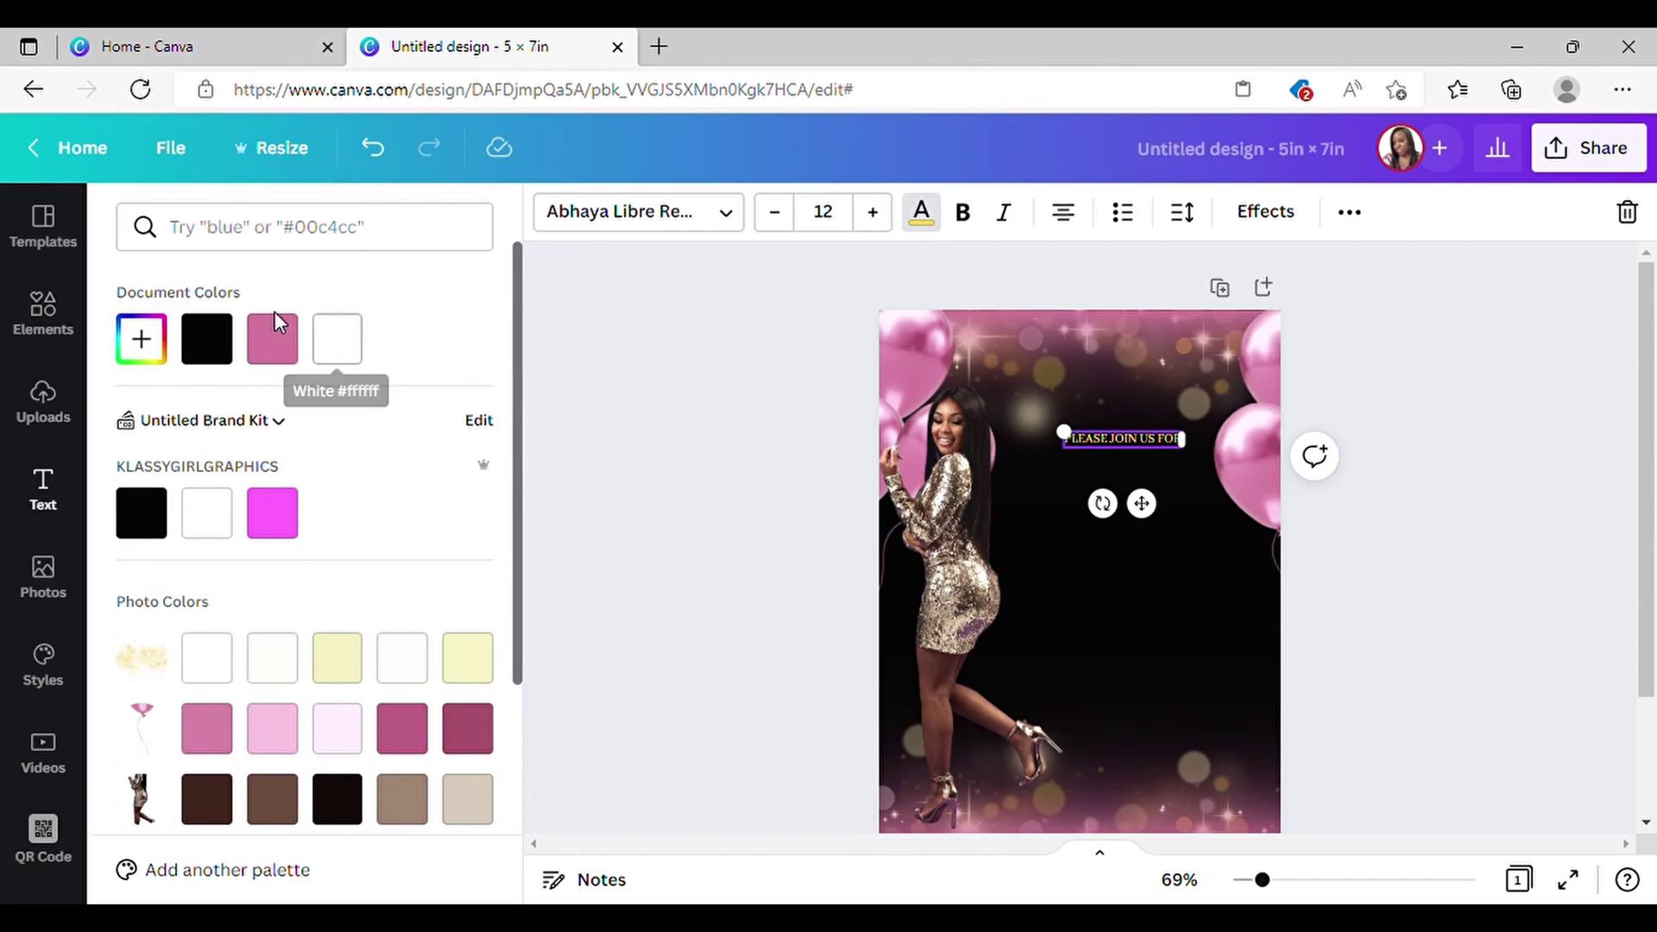
left_click(348, 349)
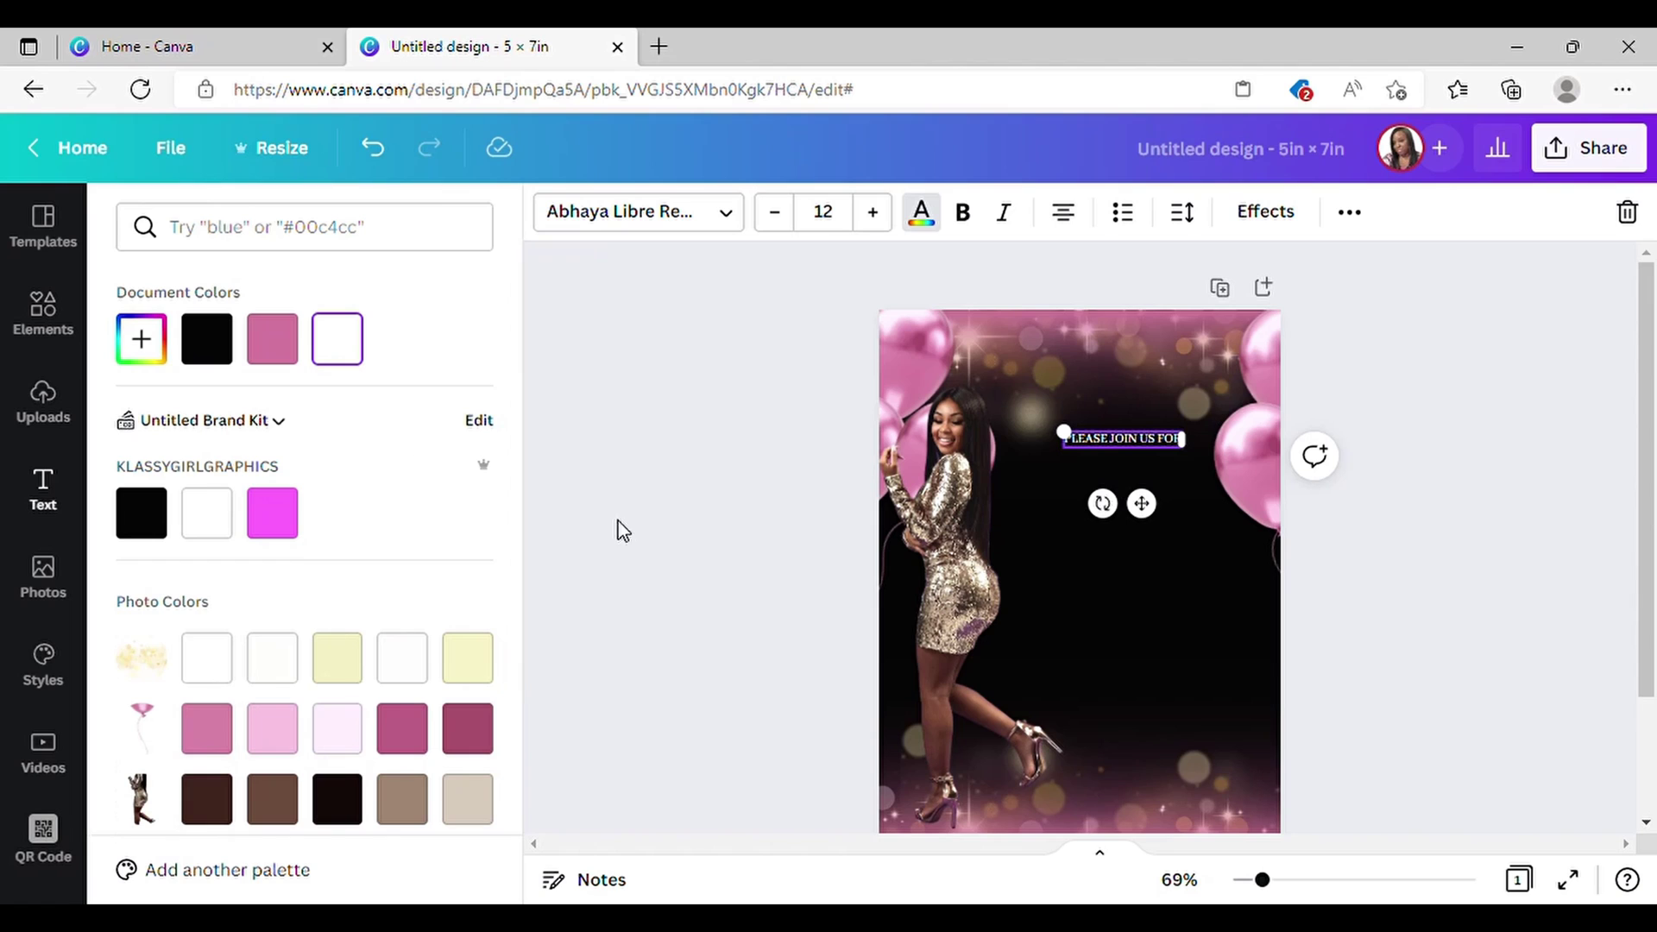
Step: Test a custom gold colour #FFCE4F, then close the picker and deselect the text
left_click(154, 349)
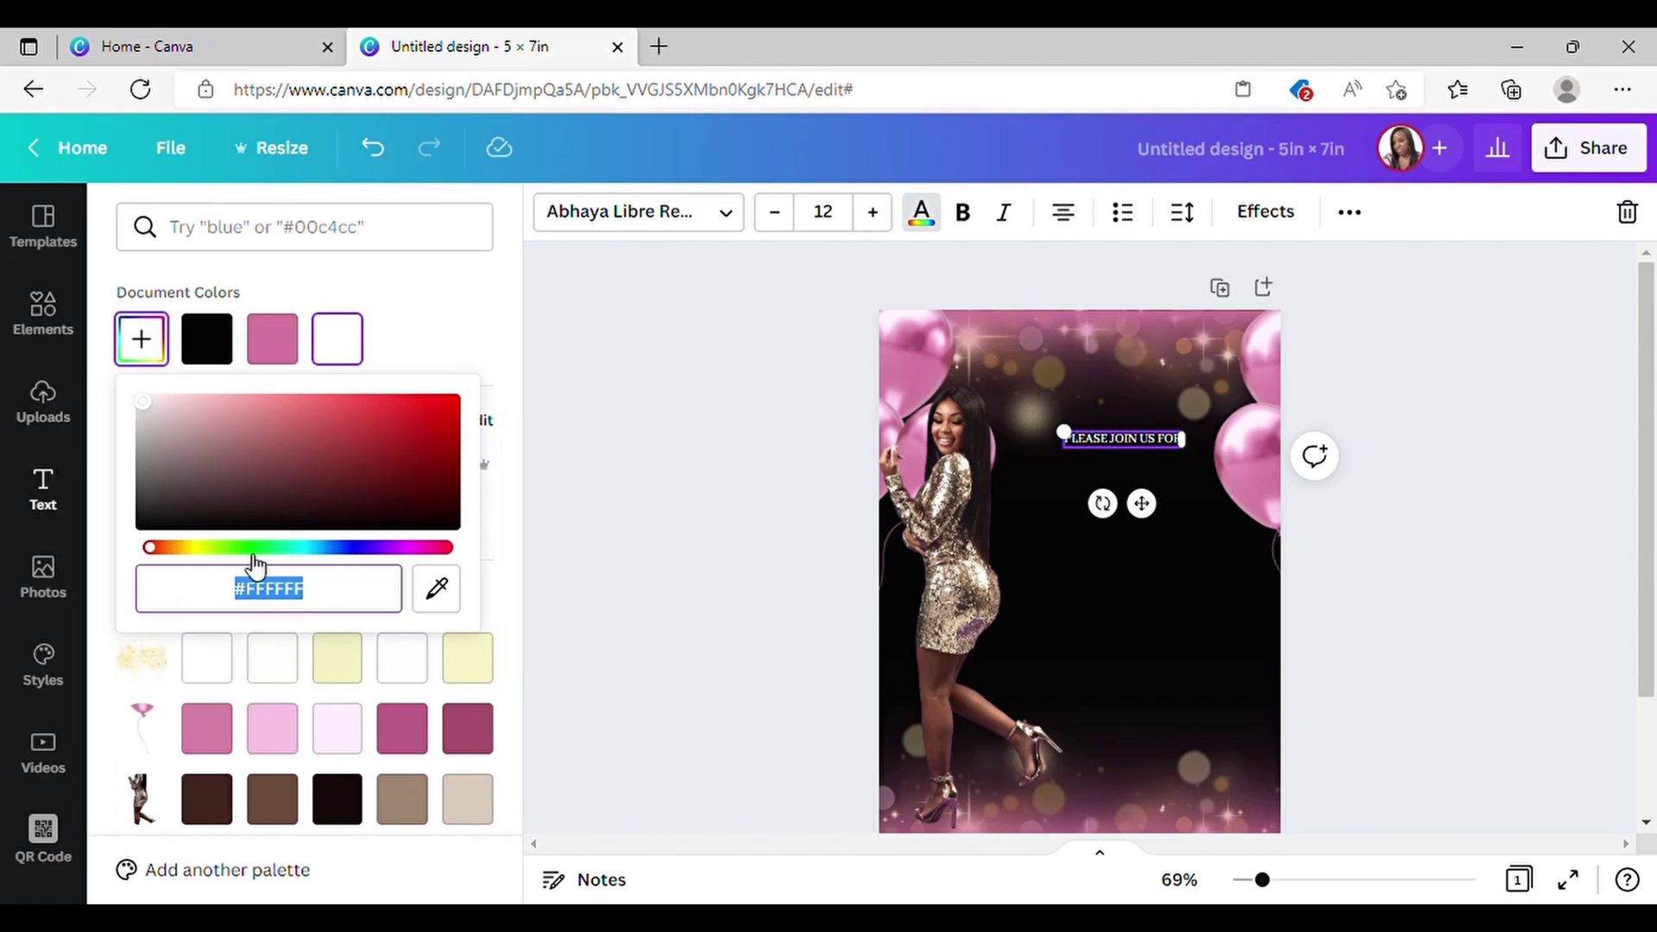
left_click(183, 548)
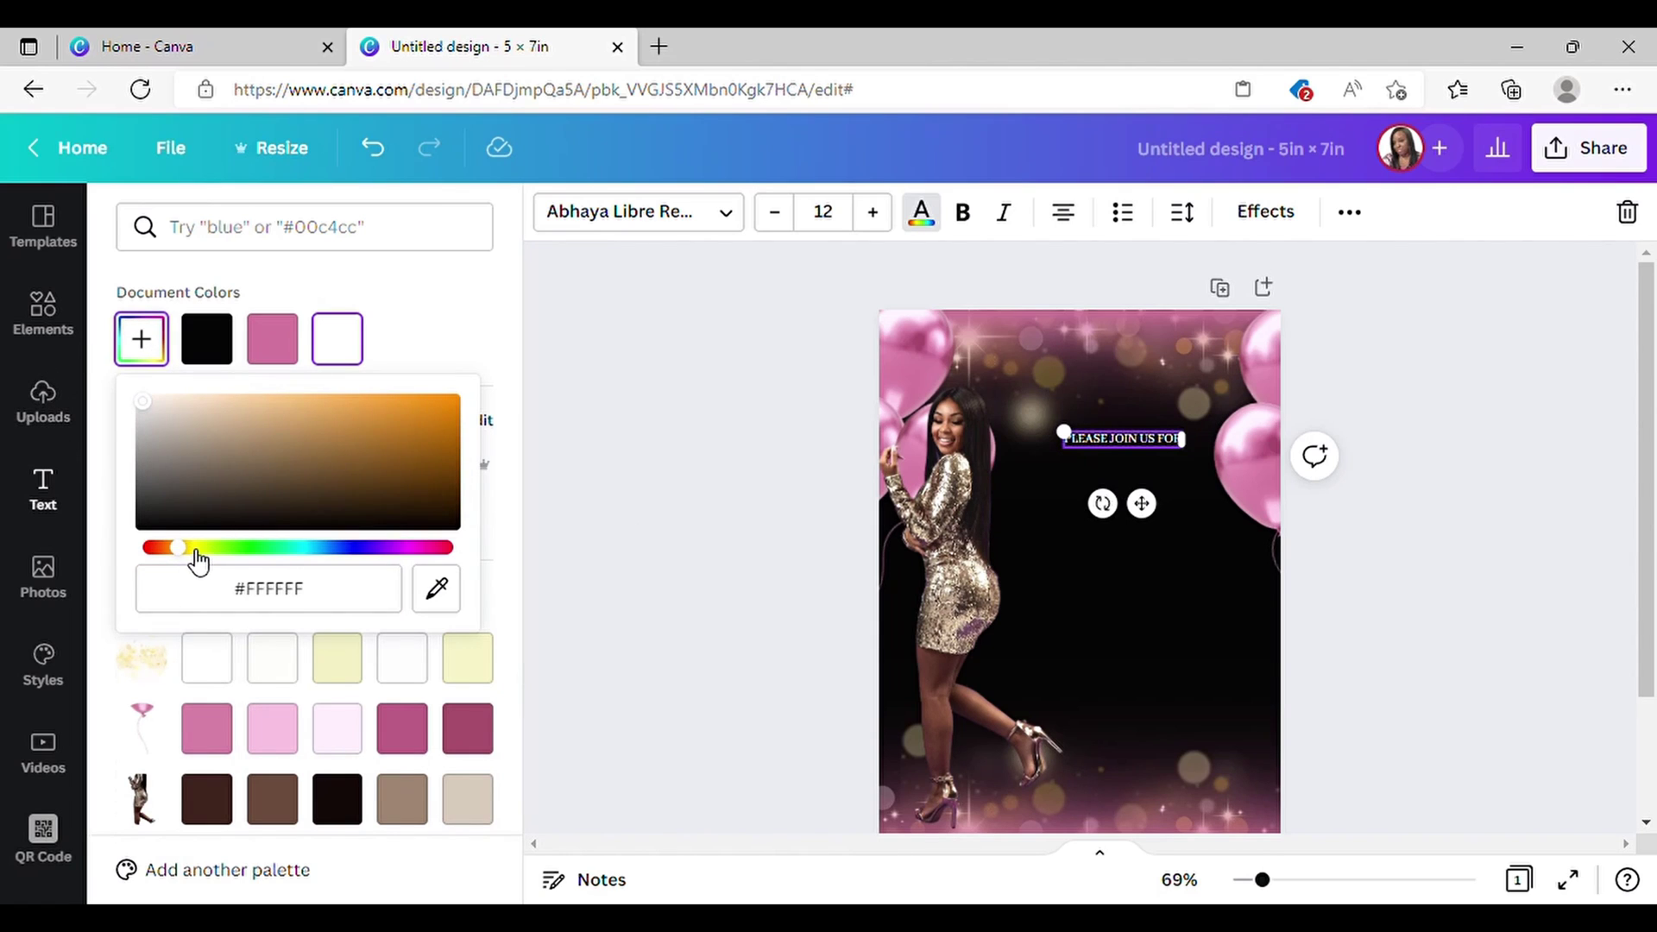
left_click_drag(188, 552, 186, 551)
left_click(434, 403)
left_click_drag(439, 404, 350, 401)
left_click(555, 355)
left_click(717, 380)
left_click(805, 470)
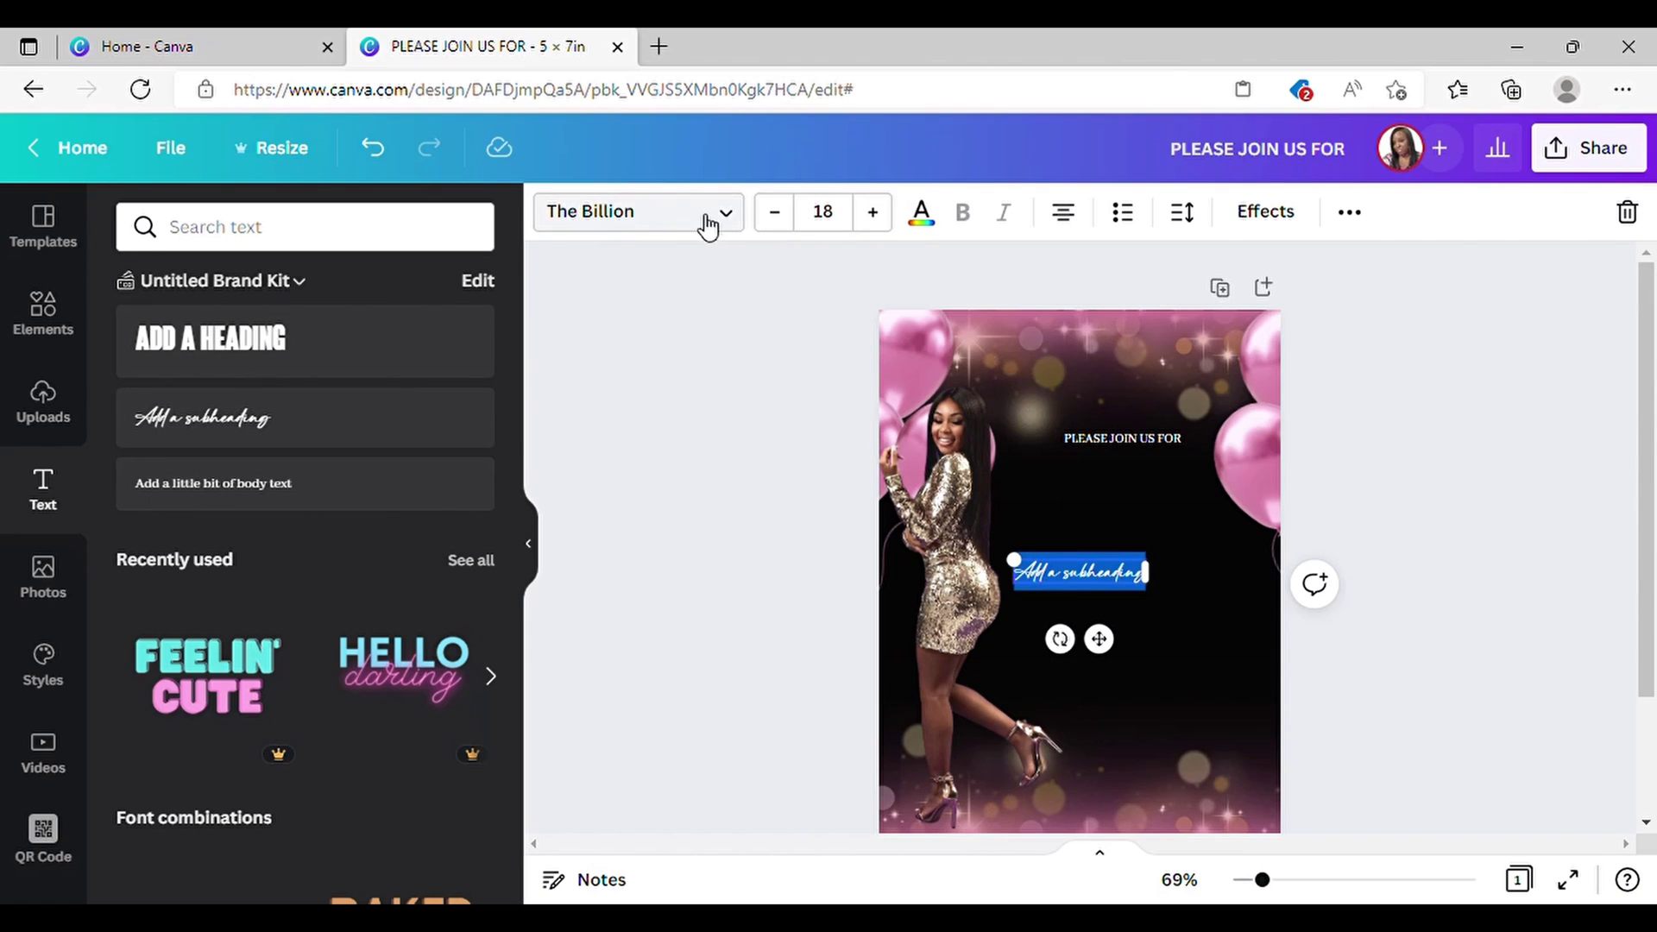
Step: Move the subheading beneath PLEASE JOIN US FOR, change it to 'Ashley's', and enlarge it
left_click_drag(1120, 654, 1155, 563)
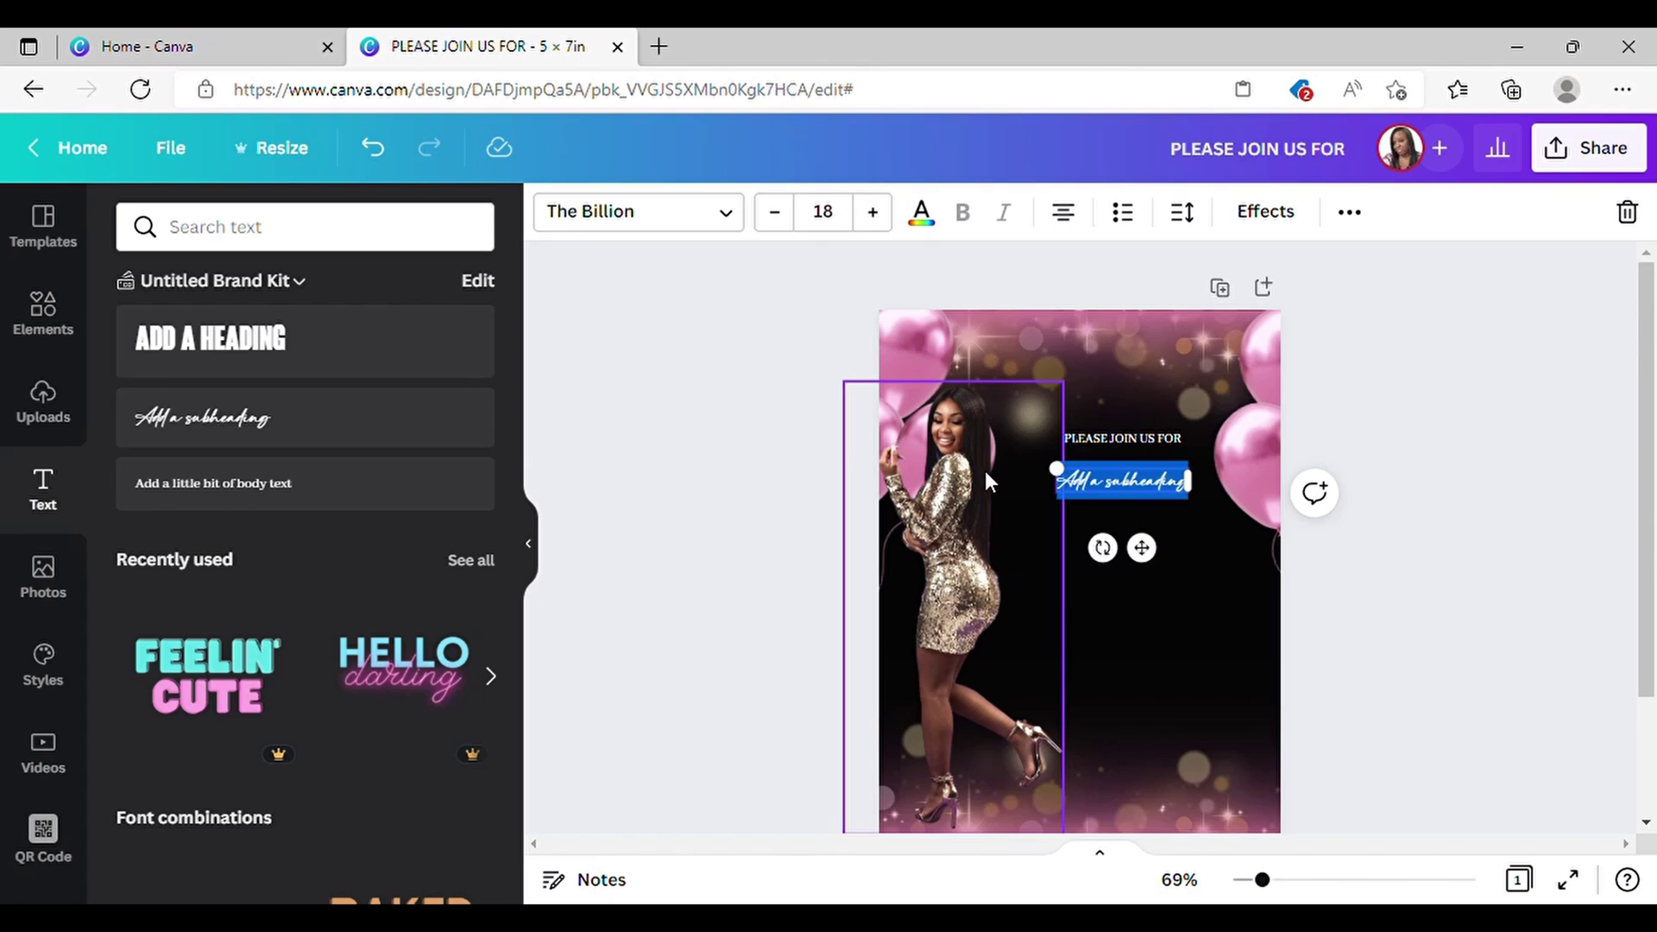
key("BackSpace")
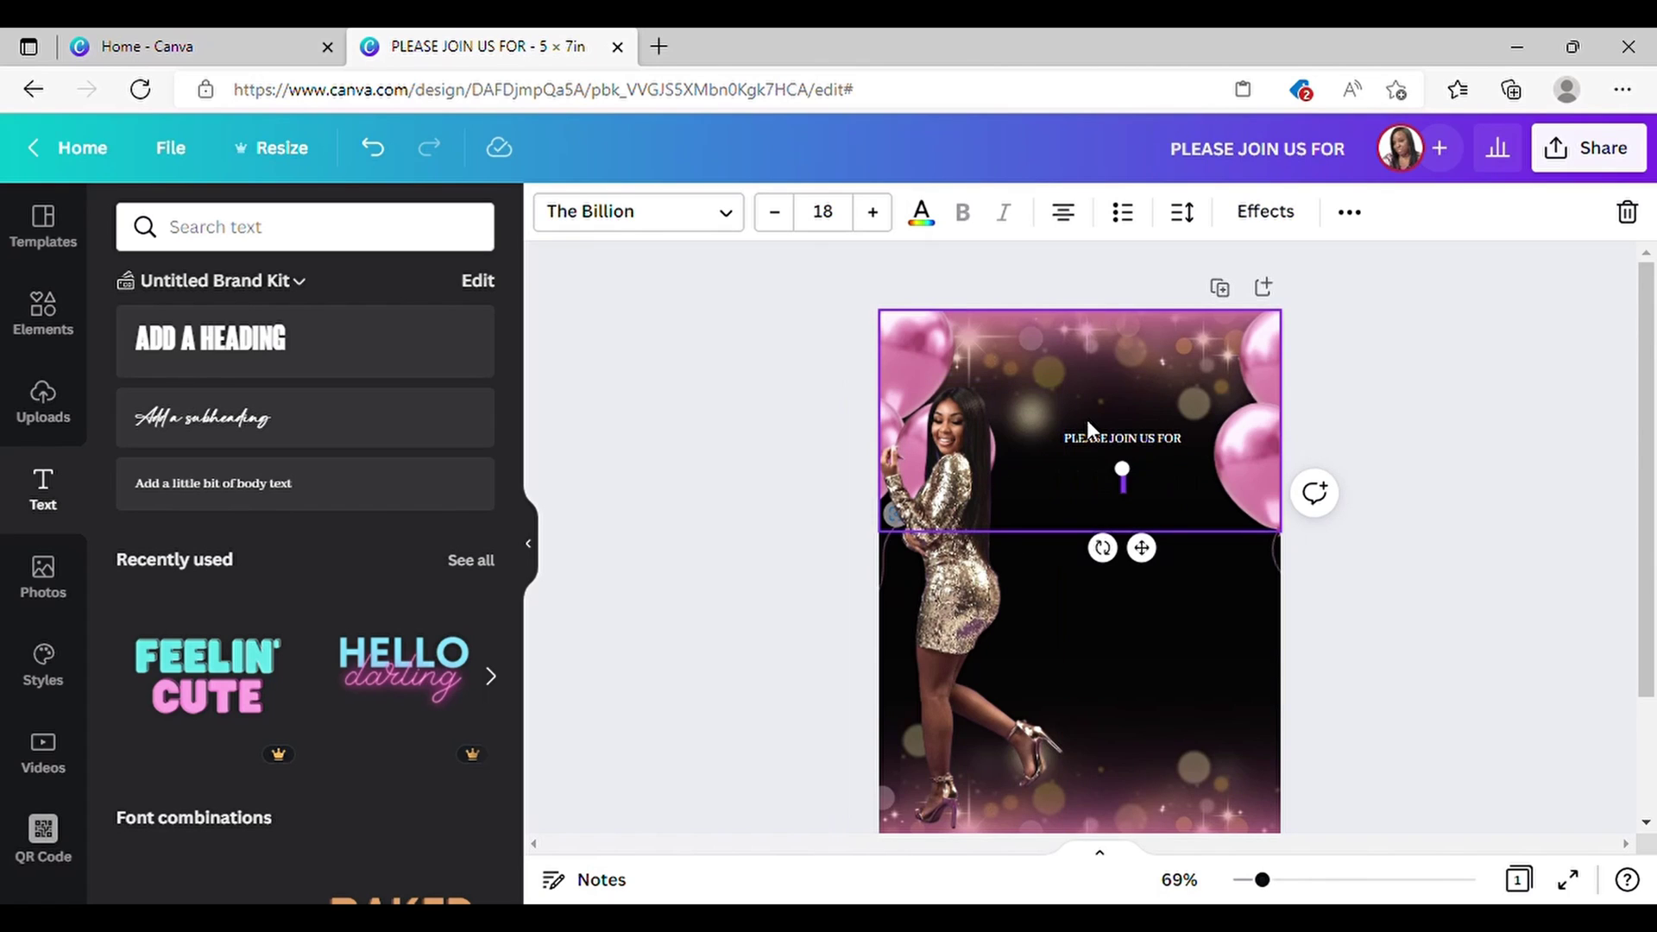
type("Ash")
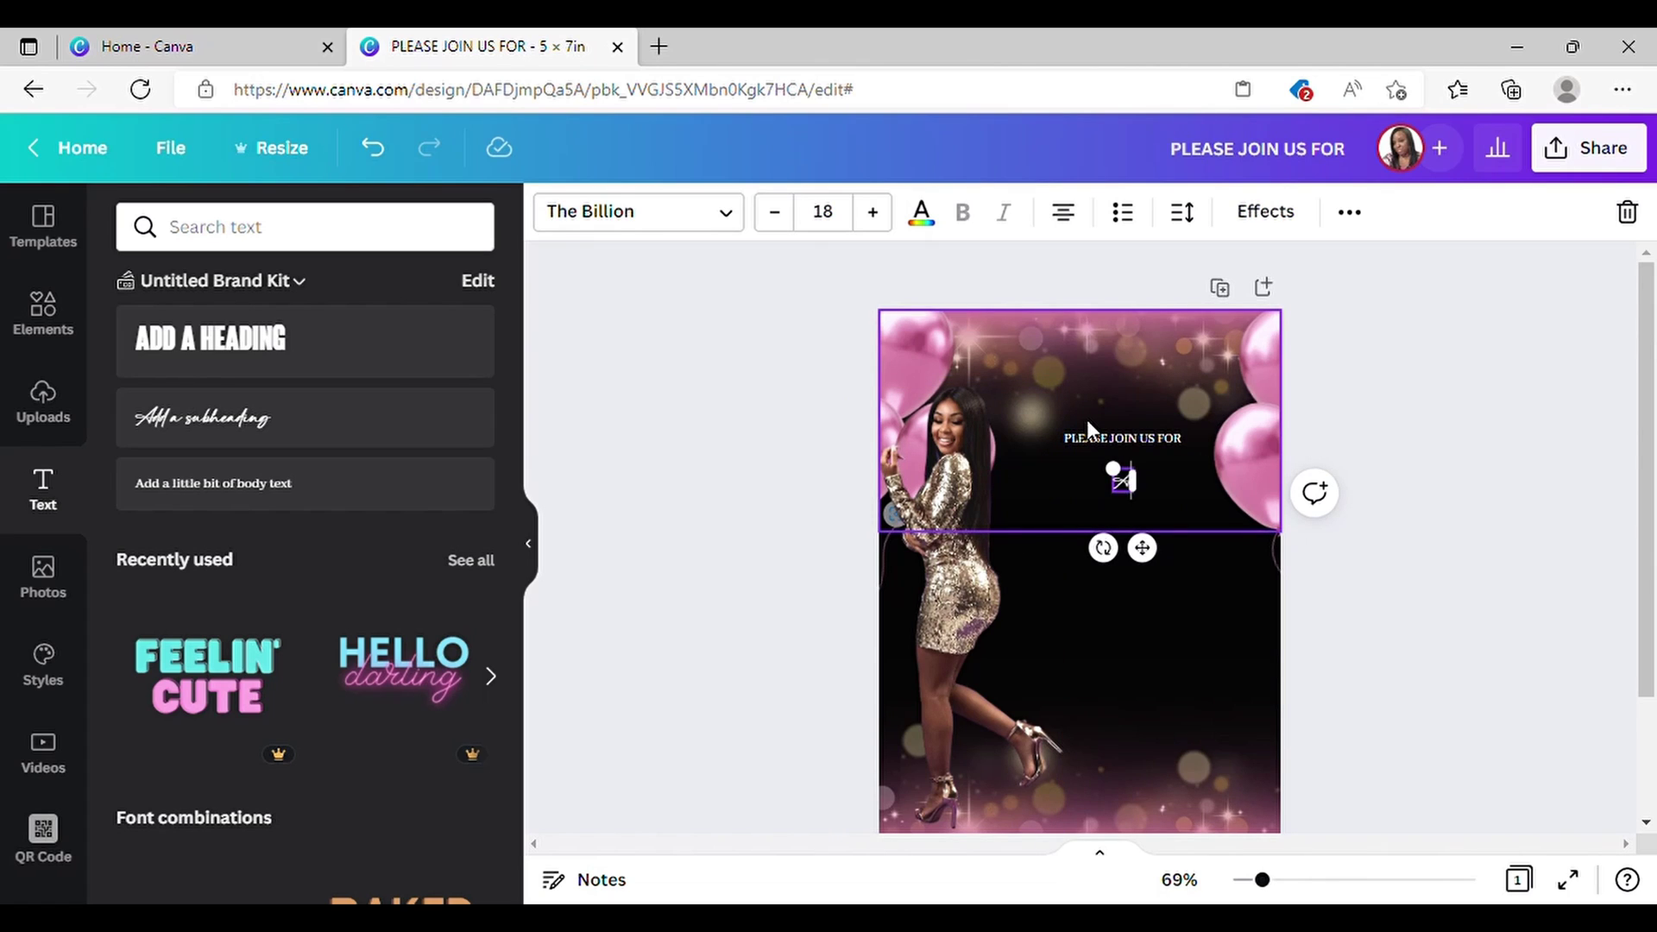
type("ley")
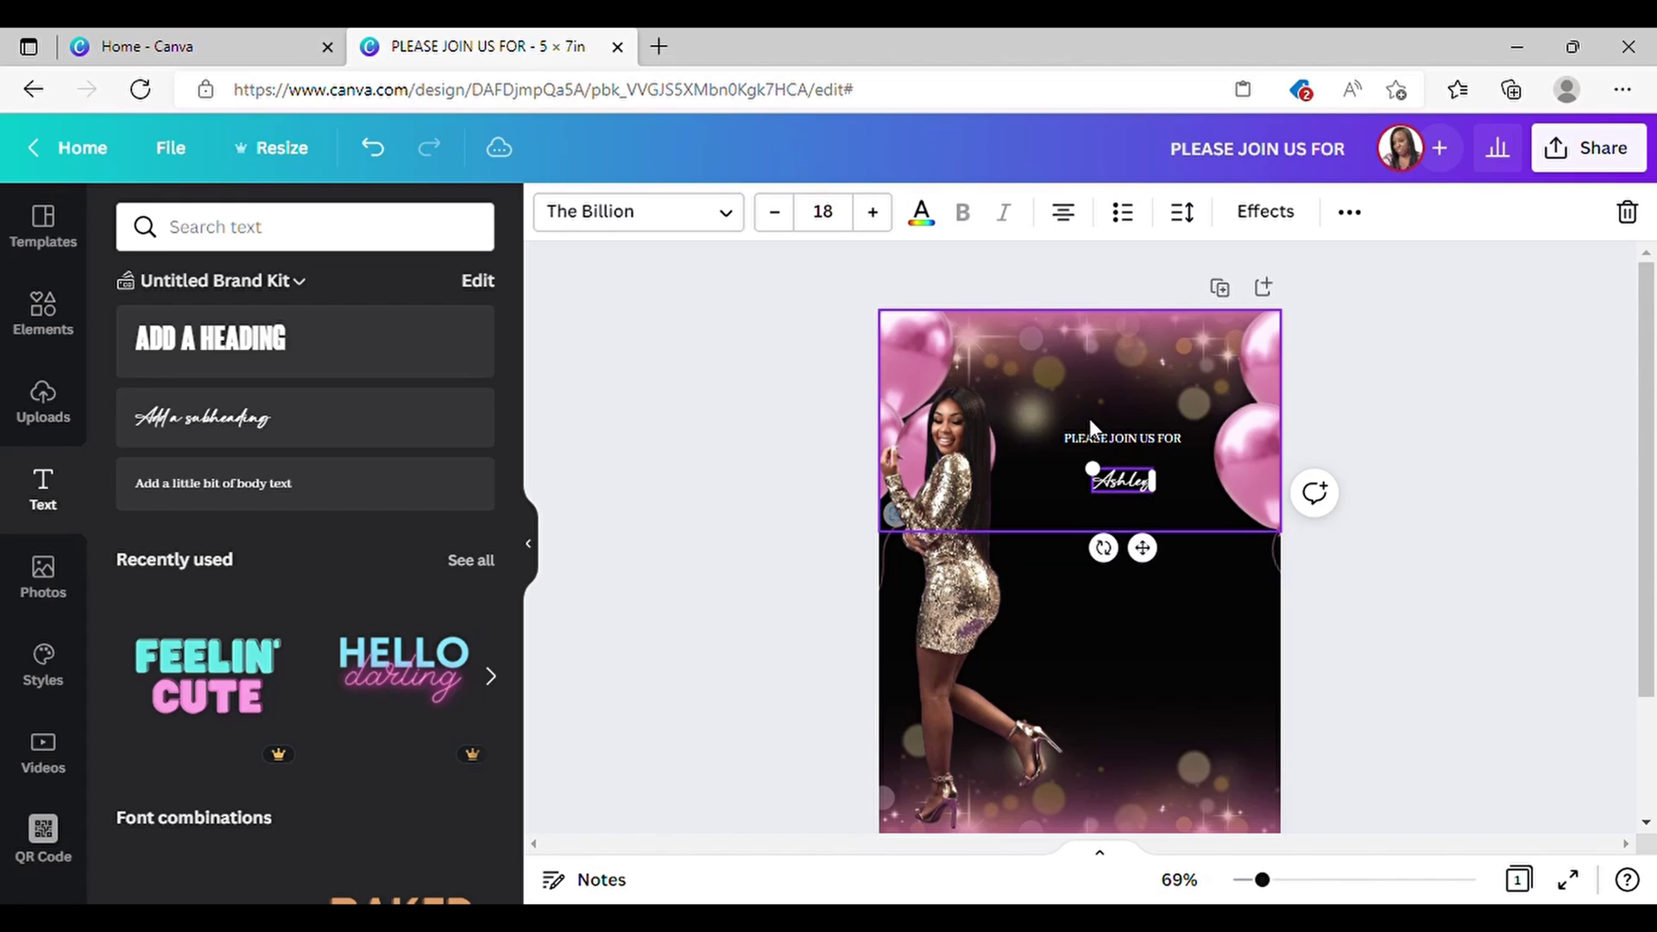
type("'s")
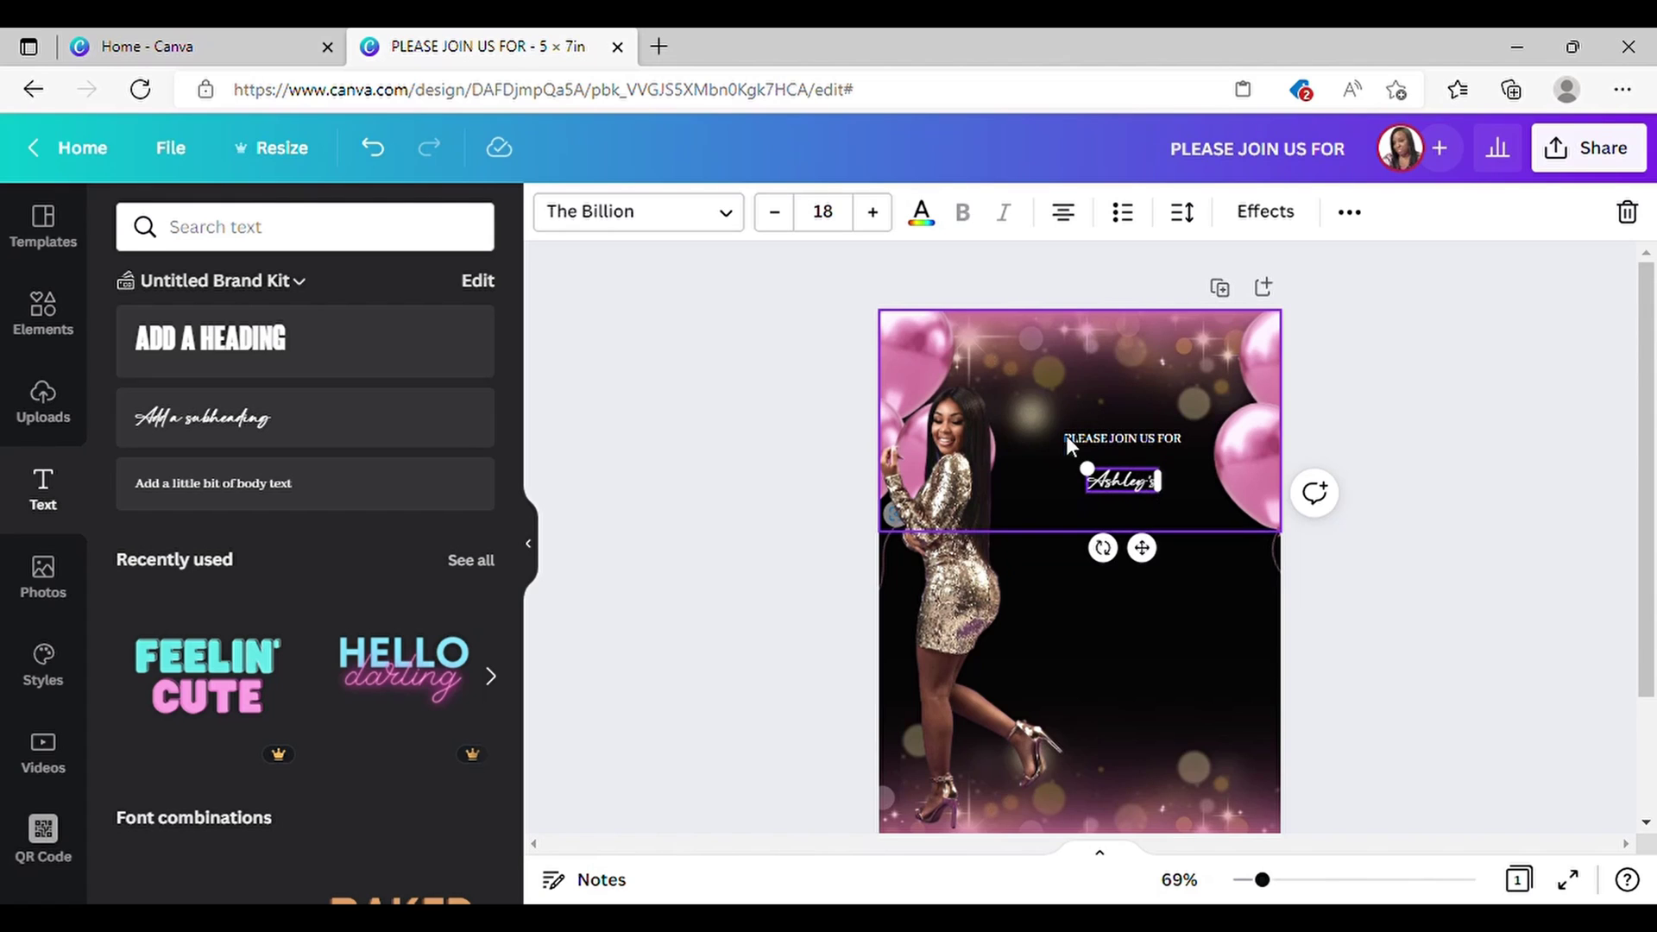
left_click_drag(1086, 469, 1025, 450)
left_click_drag(1124, 559, 1151, 578)
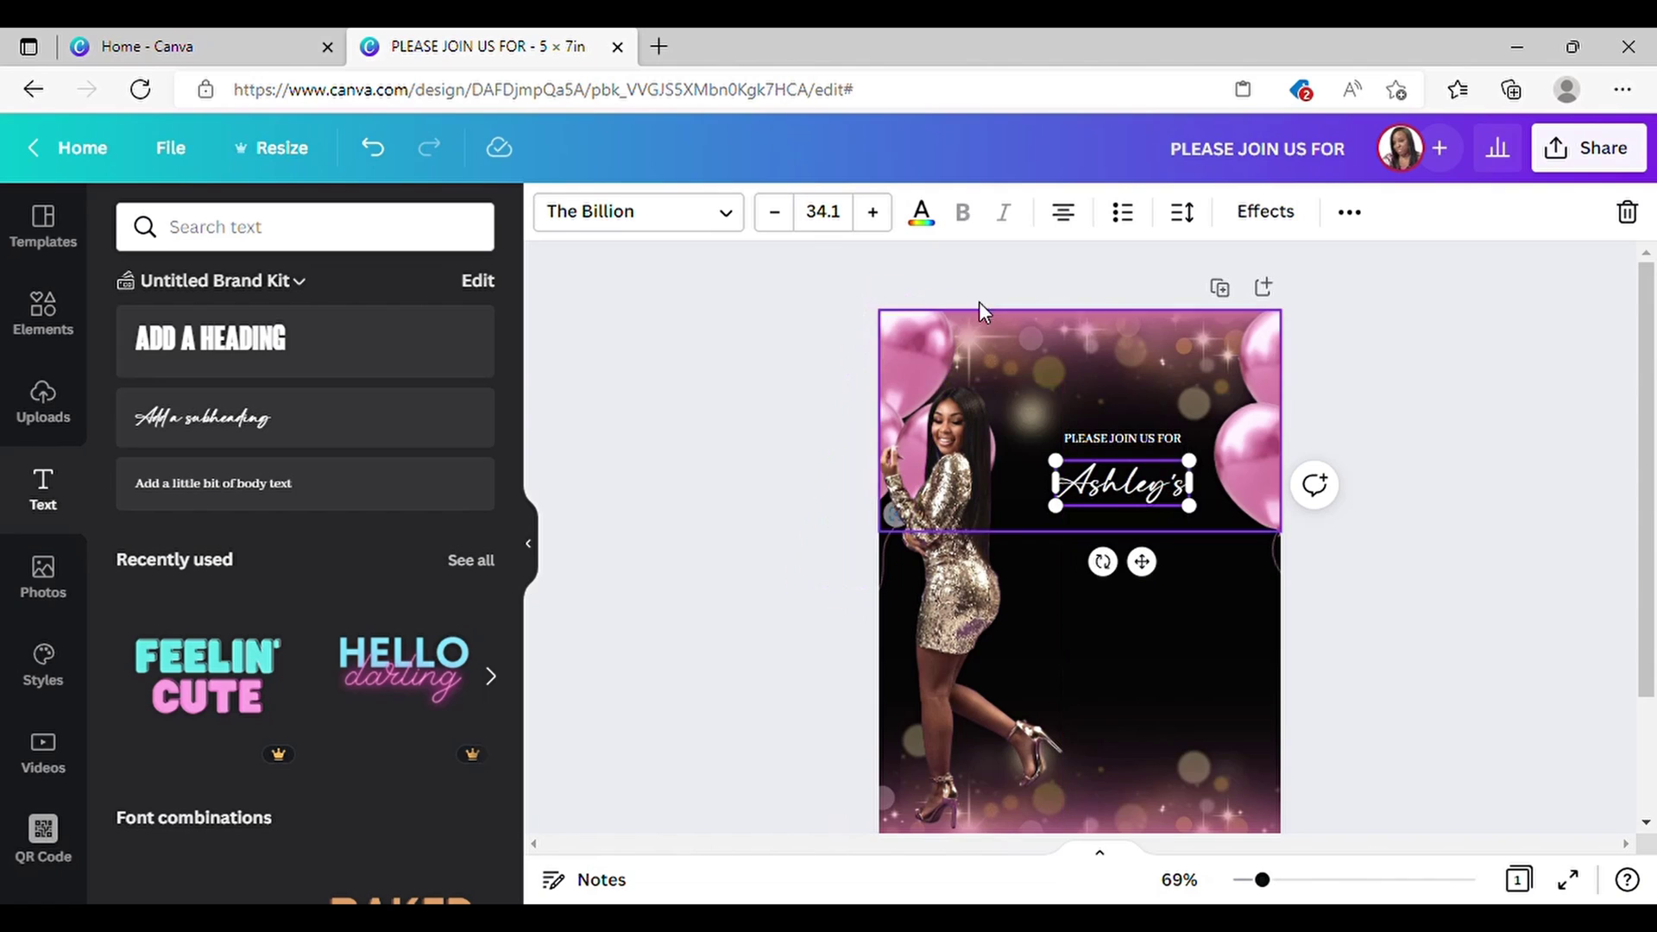
Step: Make Ashley's pink, enlarge it slightly to 35.9, and centre it under the top line
left_click(924, 217)
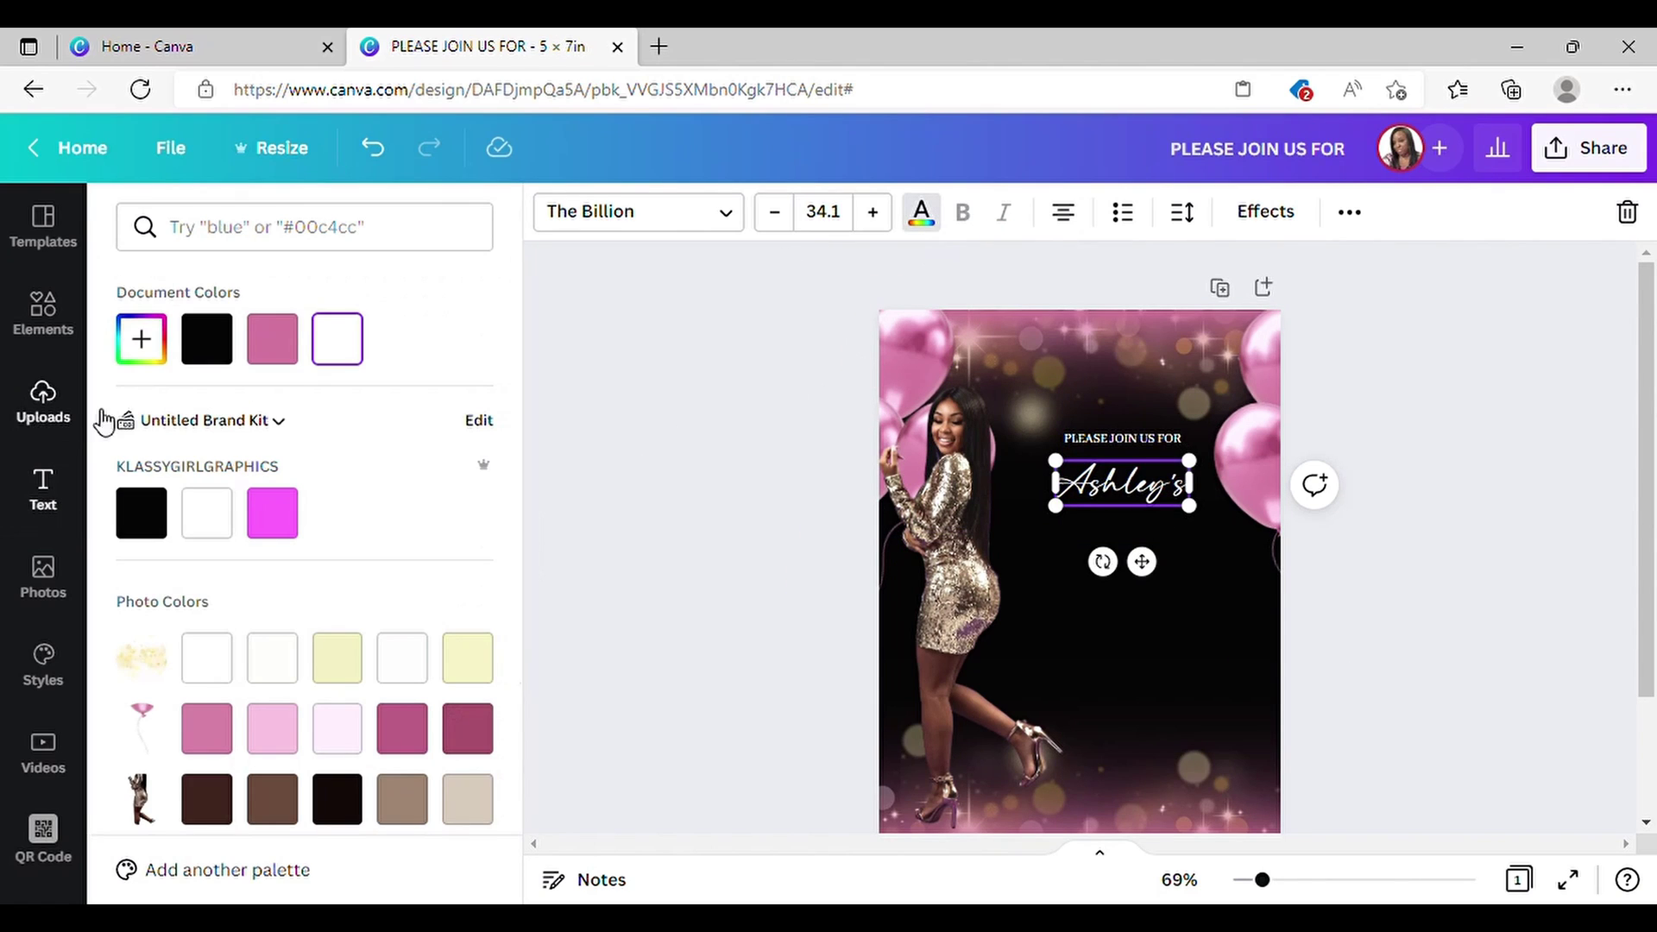
left_click(290, 350)
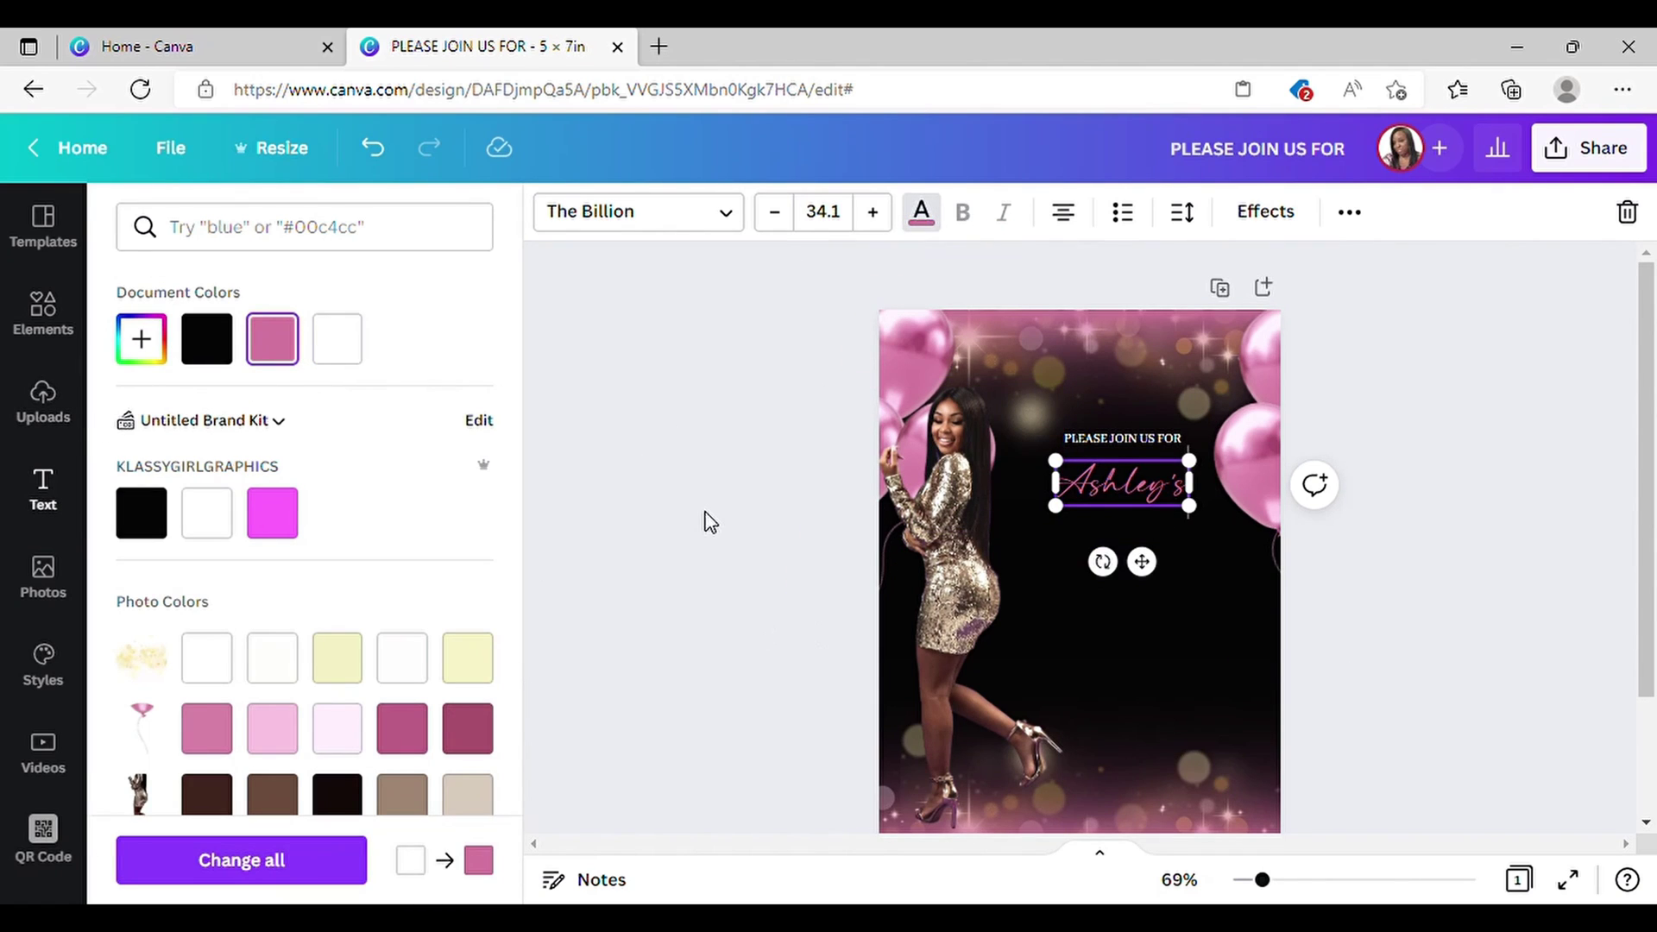
left_click(921, 212)
left_click_drag(1201, 474, 1212, 475)
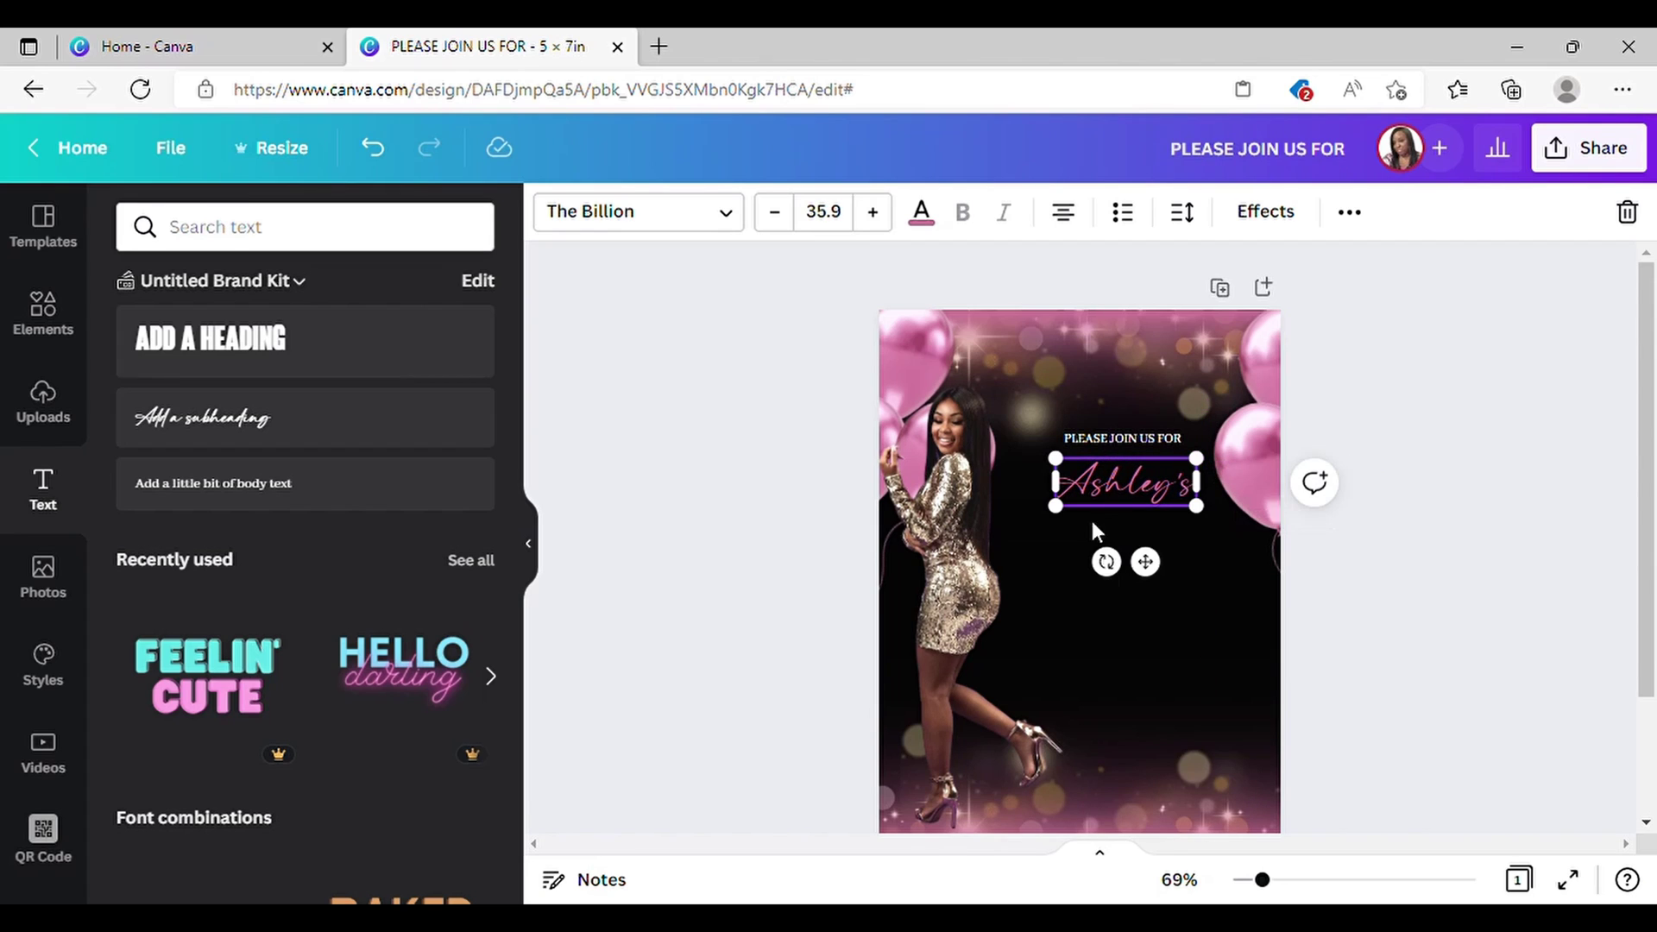
left_click_drag(1144, 563, 1149, 573)
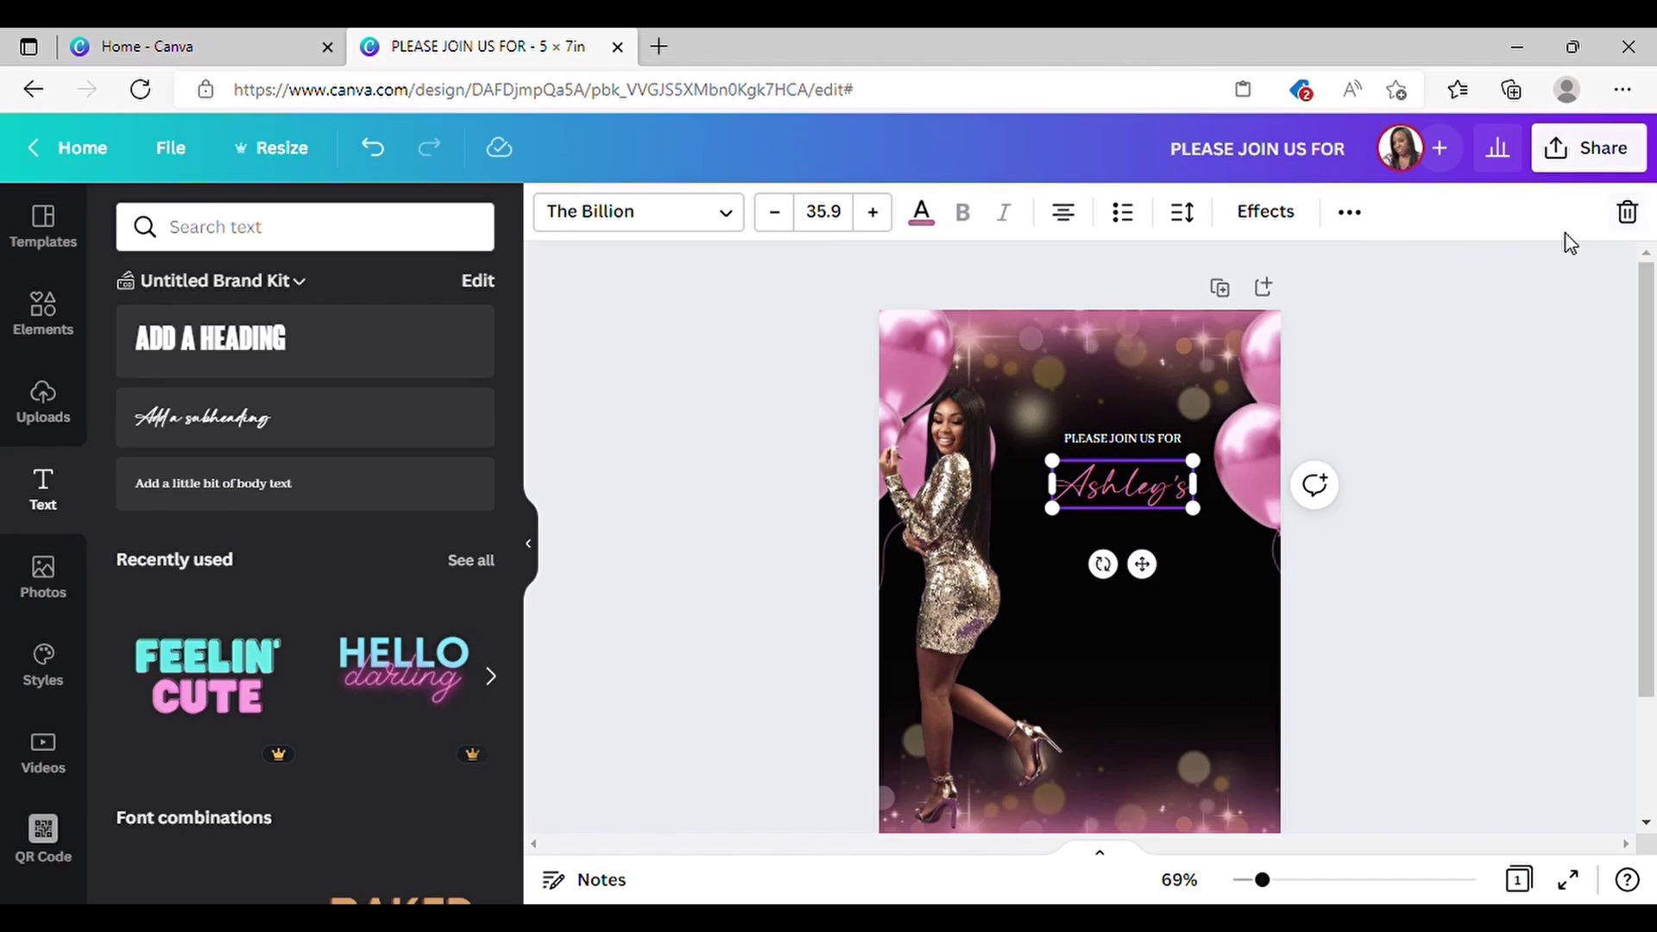
Step: Add a script subheading reading '30th' just below Ashley's
left_click(647, 327)
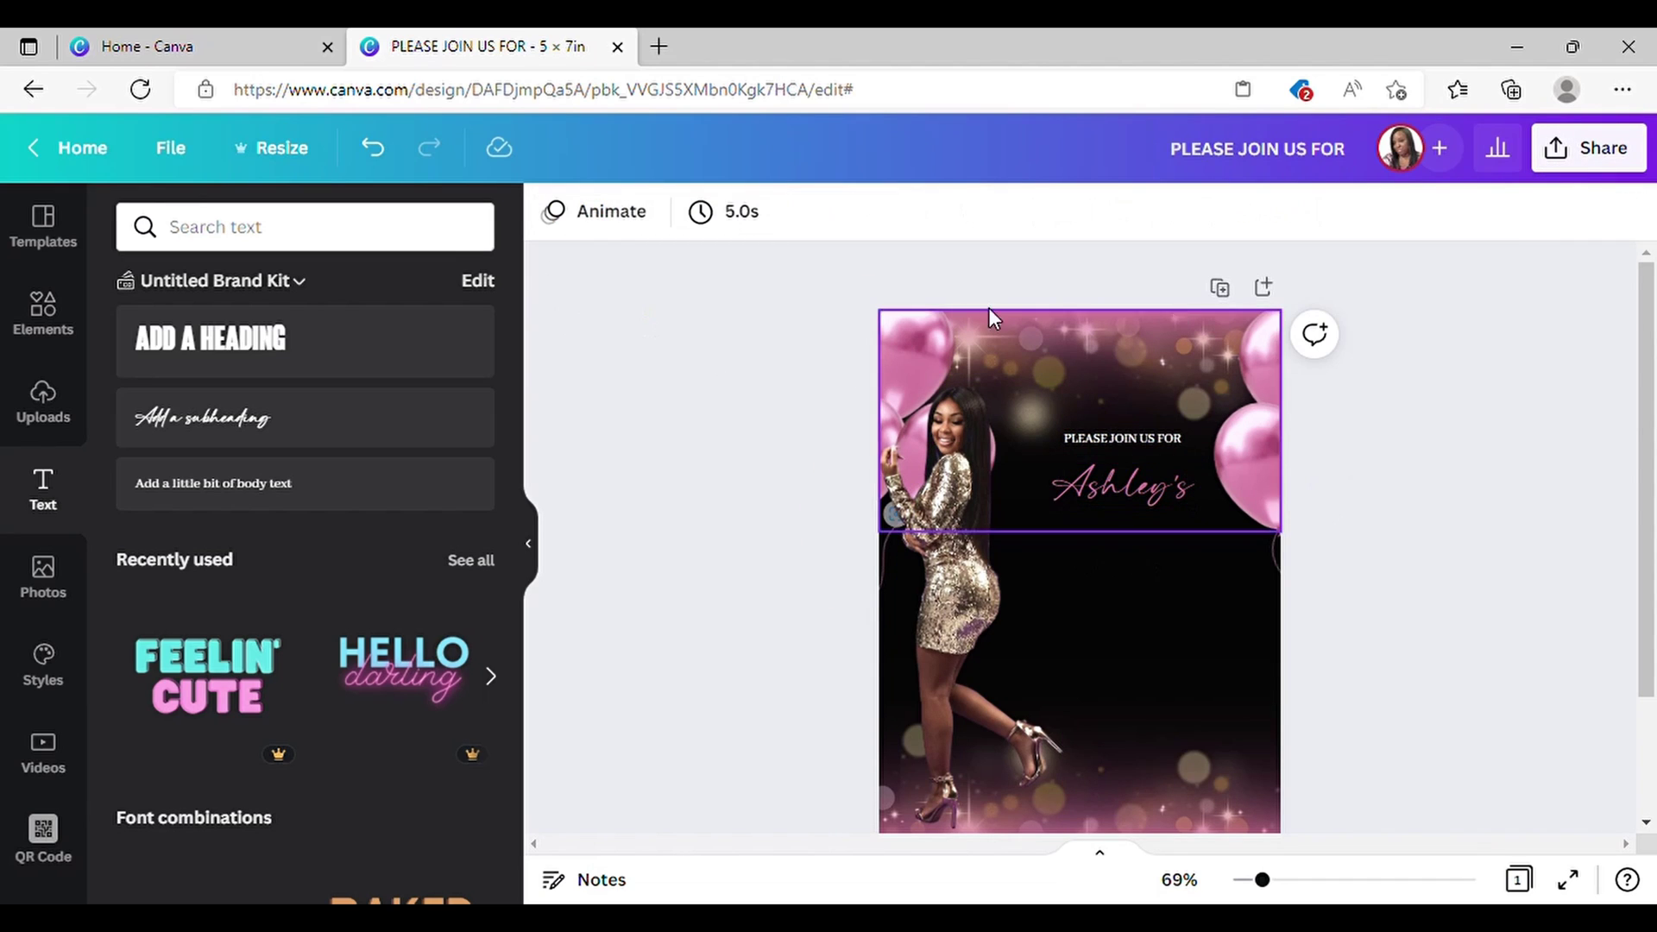
left_click(159, 451)
left_click_drag(1100, 640, 1149, 610)
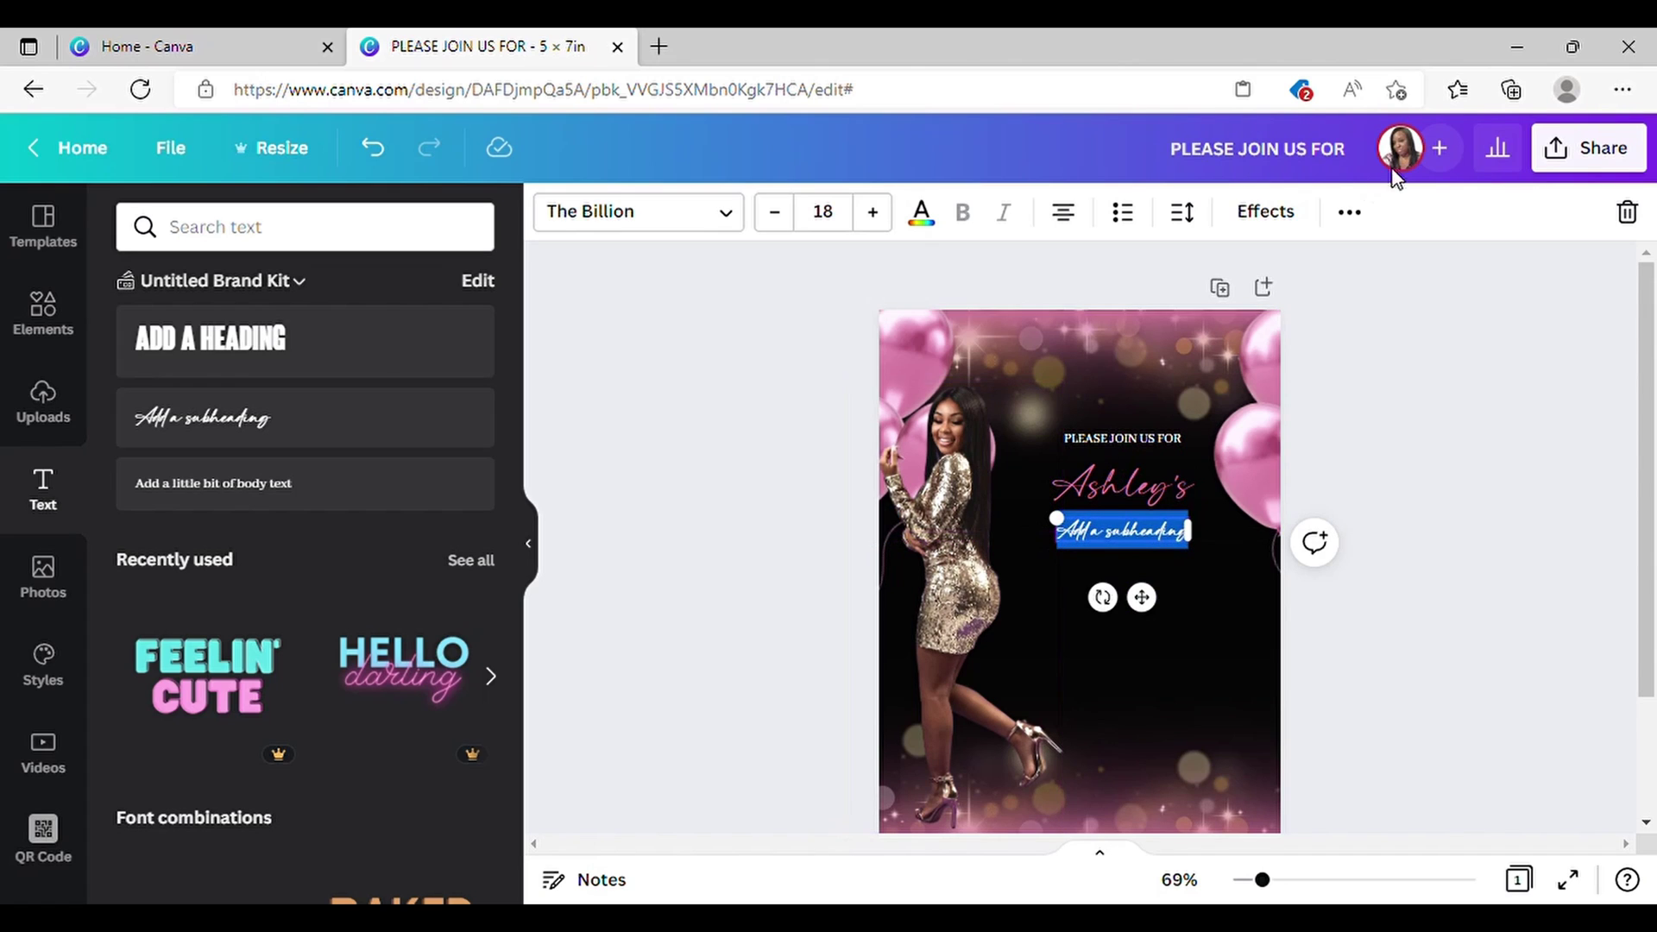
key("BackSpace")
type("30th")
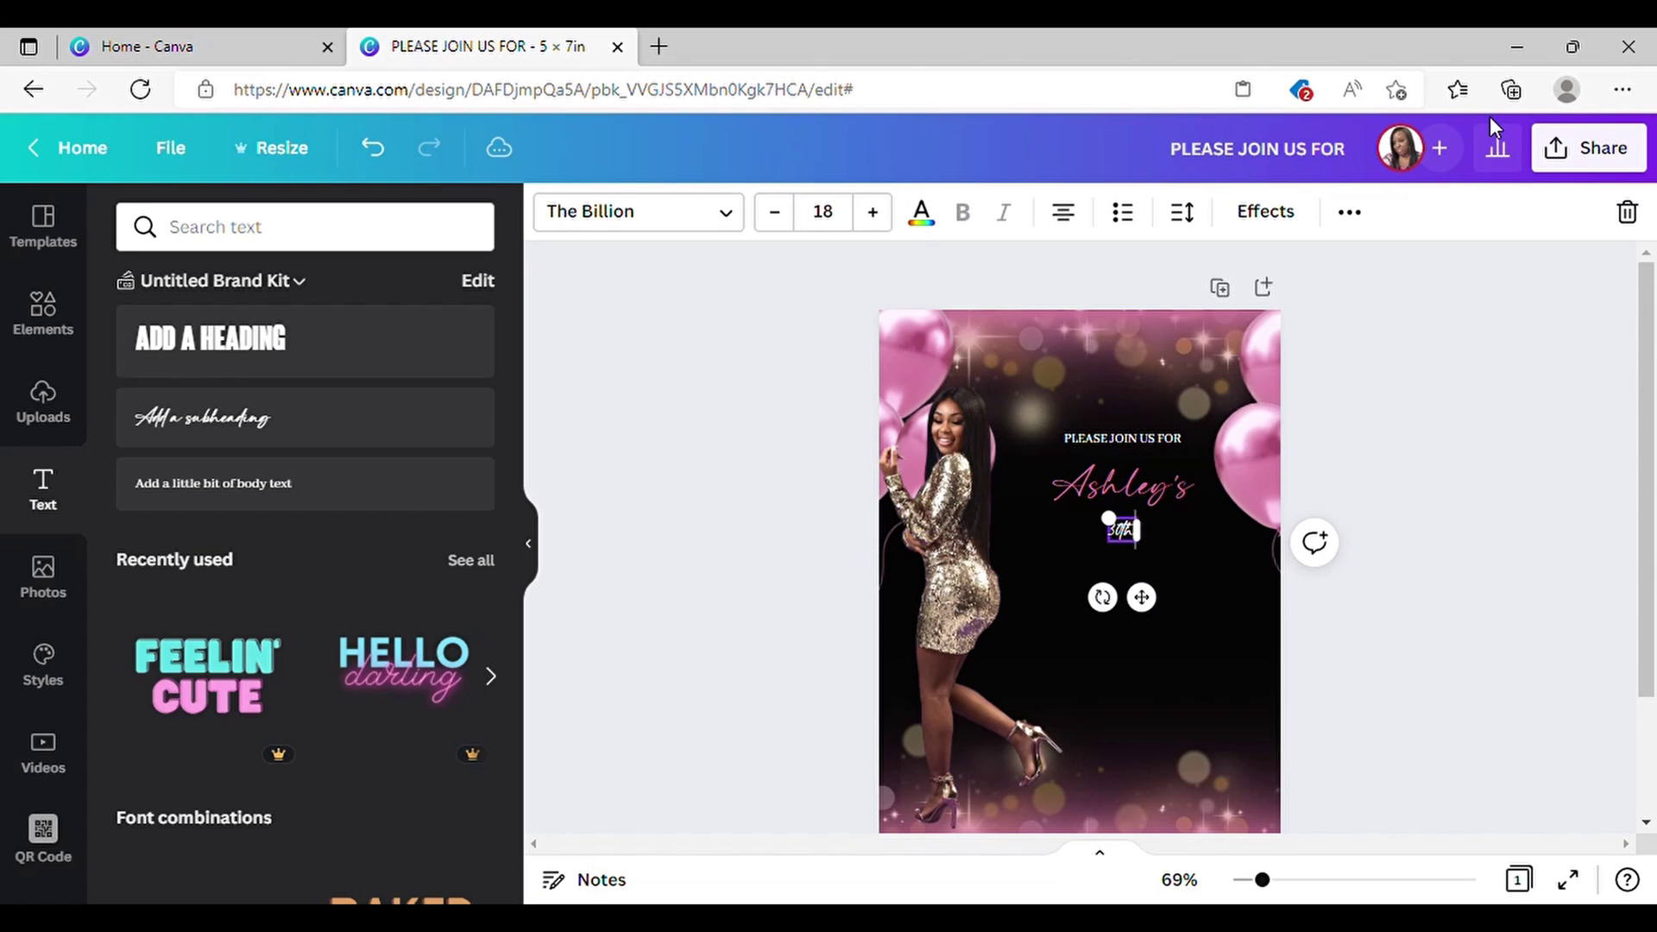
Step: Enlarge 30th to size 46.3 and centre it beneath Ashley's
left_click_drag(1108, 518, 1078, 494)
left_click_drag(1127, 597, 1147, 629)
left_click_drag(1103, 516, 1103, 518)
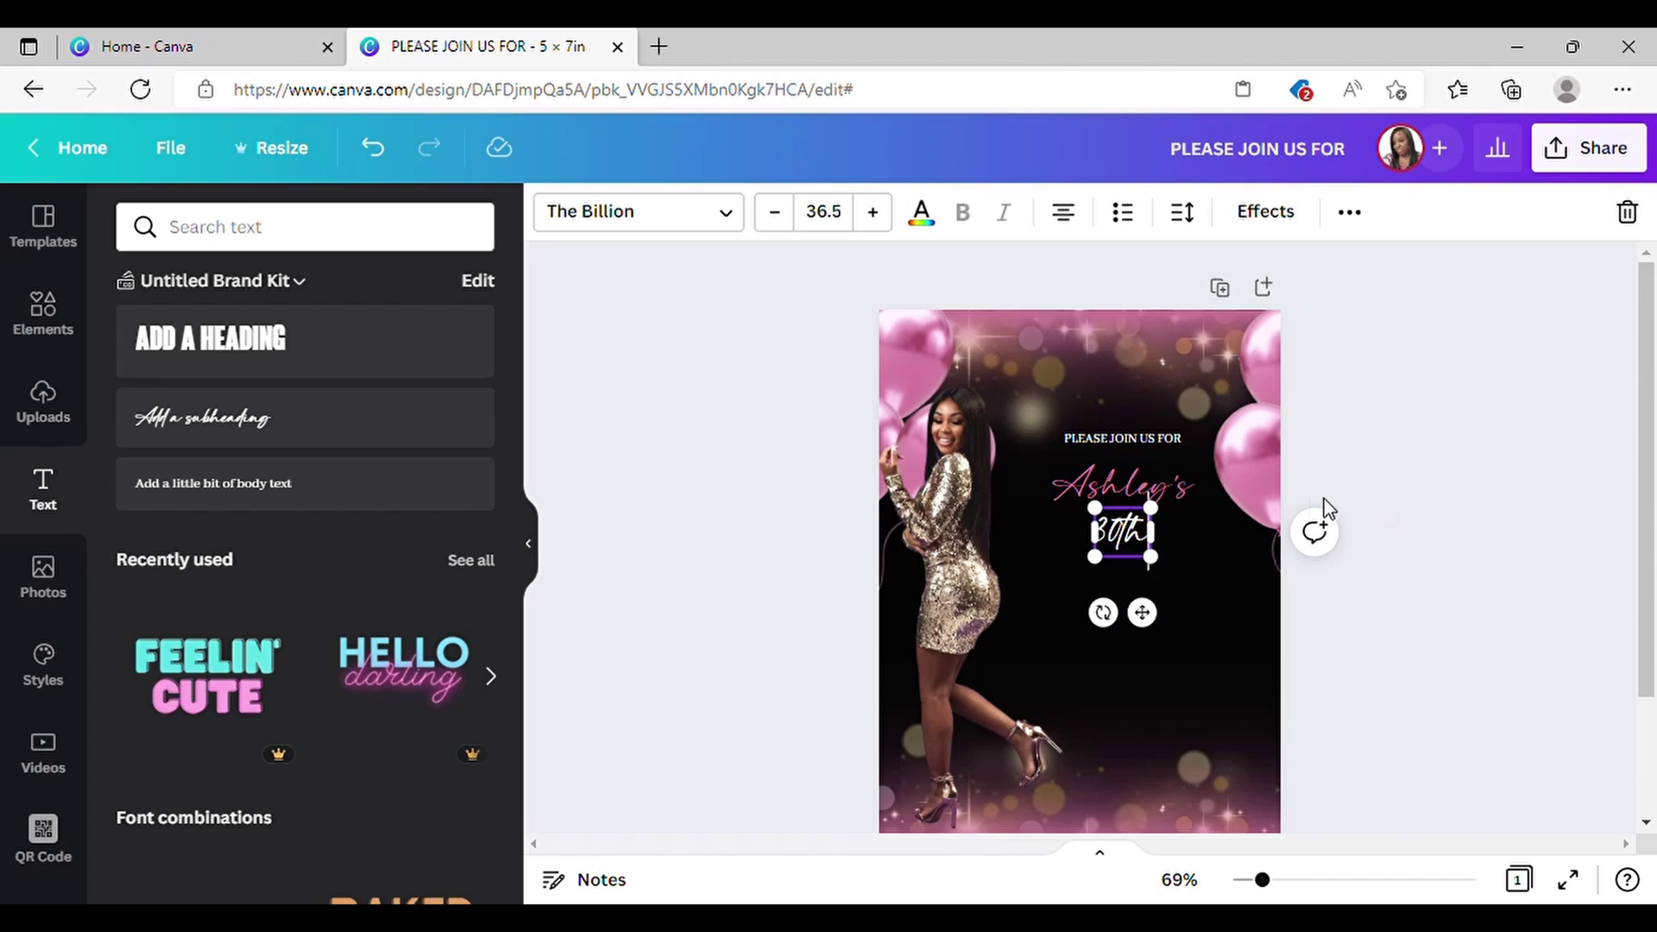
left_click(1471, 561)
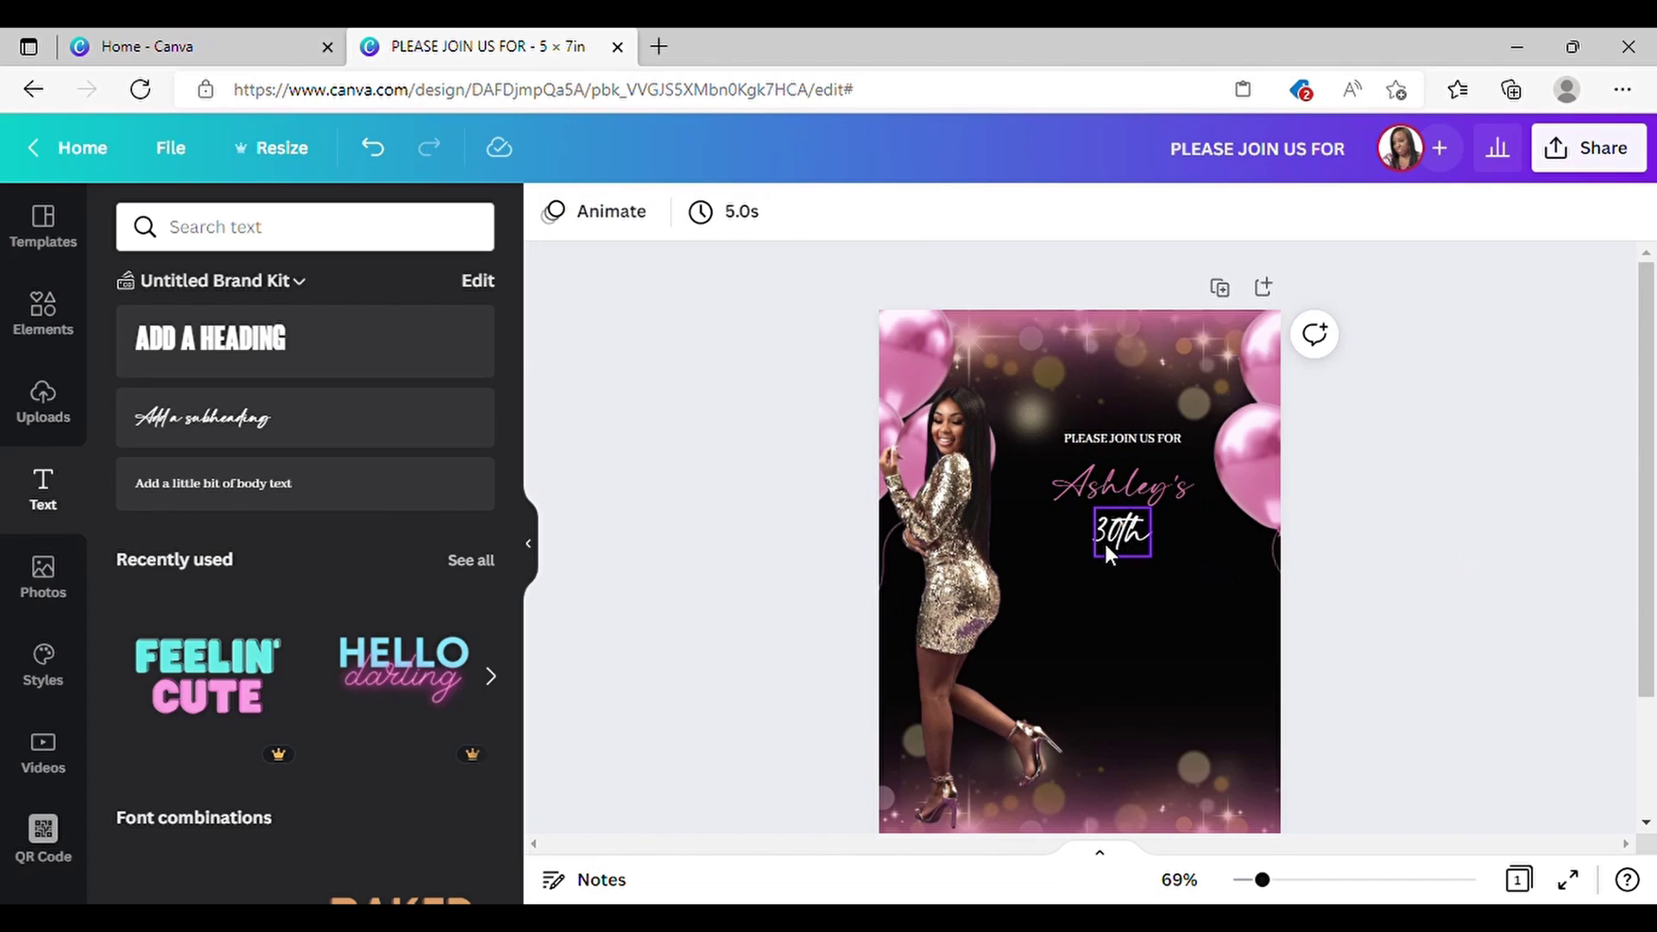
left_click(1110, 528)
mouse_move(1096, 509)
left_mouse_down()
mouse_move(1076, 489)
mouse_move(1088, 502)
left_mouse_up()
left_click(1491, 532)
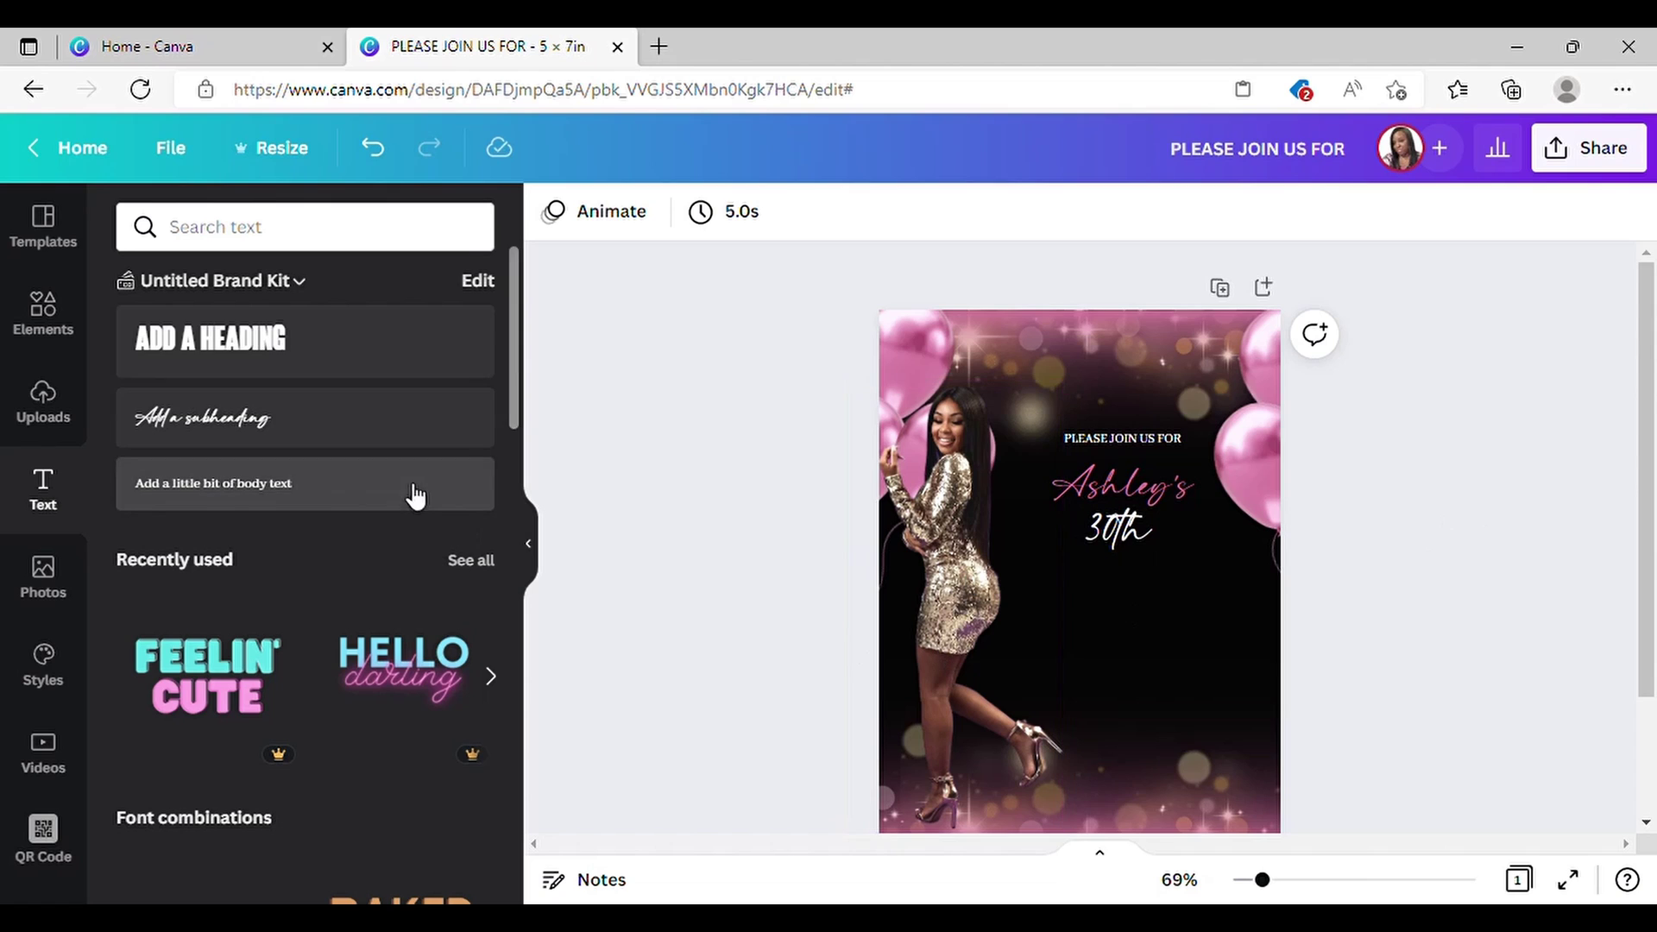
Step: Add a script subheading reading 'Birthday', colour it pink, enlarge it, and align it under 30th
left_click(296, 423)
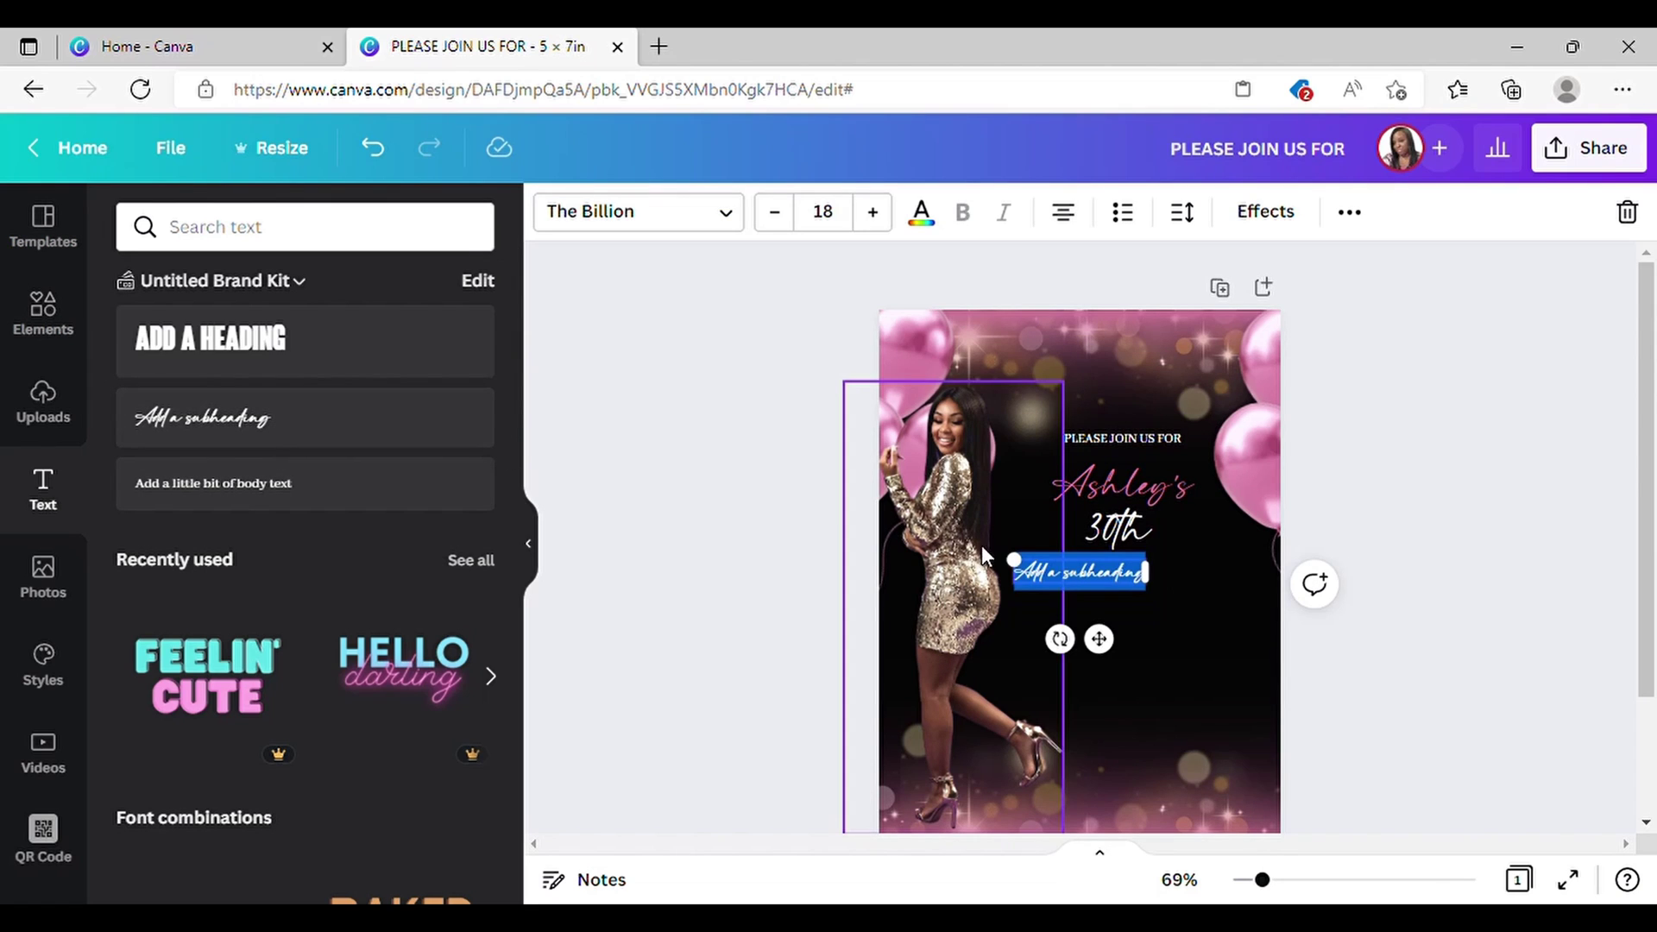
left_click_drag(1011, 555, 918, 541)
left_click_drag(1052, 640, 1138, 658)
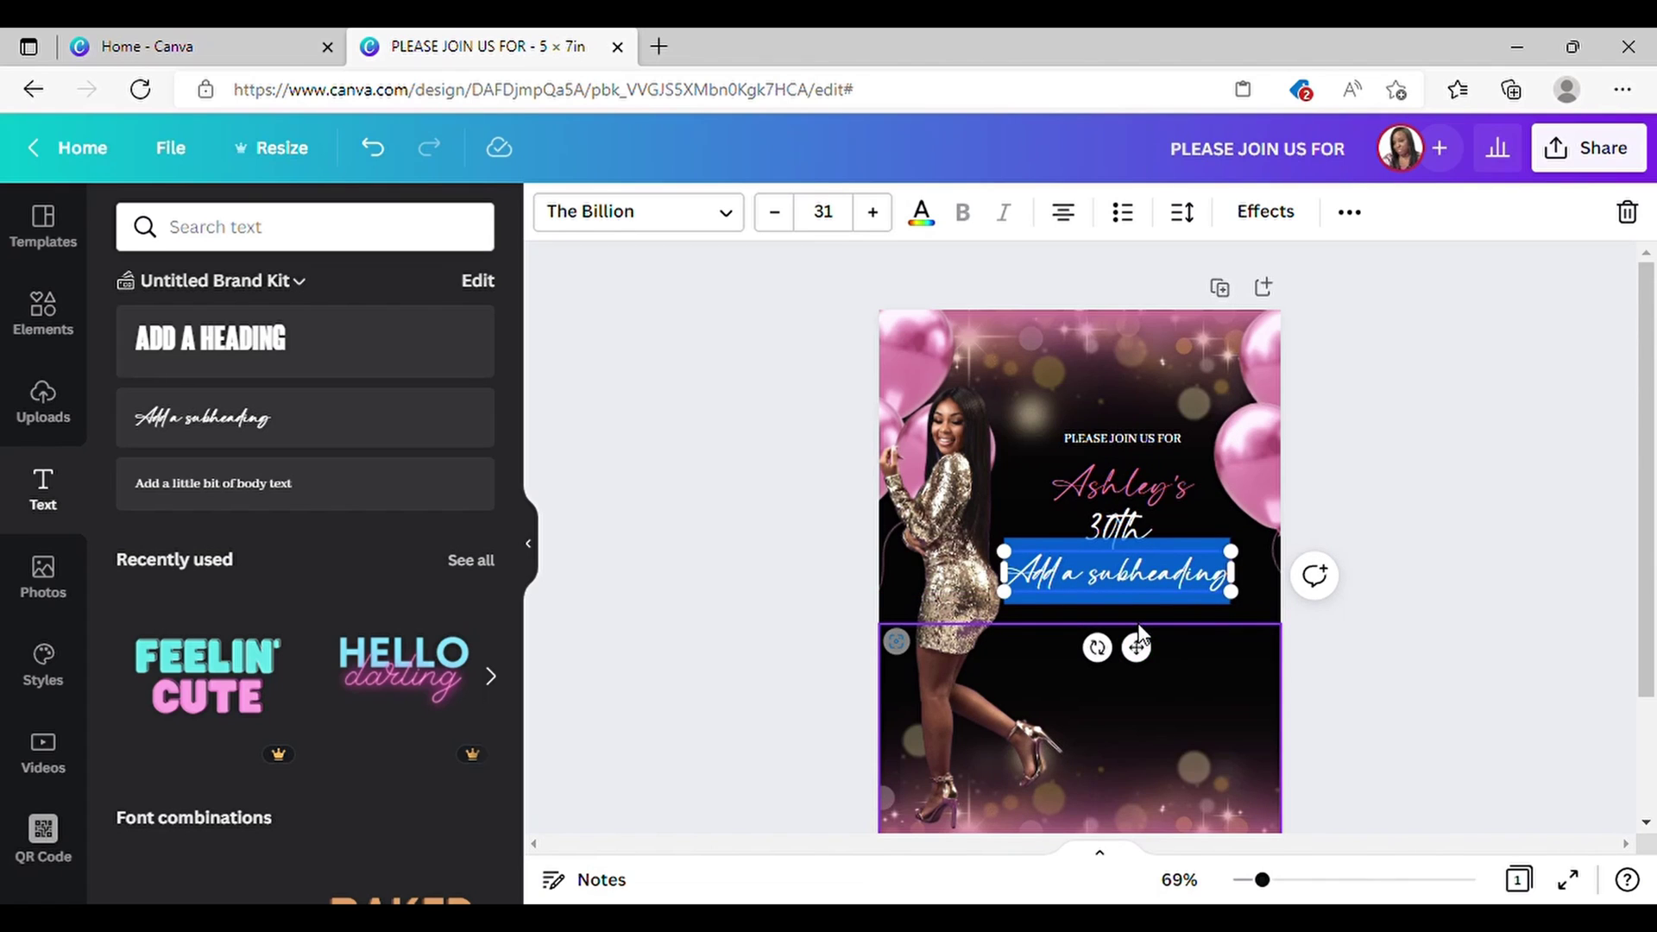
type("Birthda")
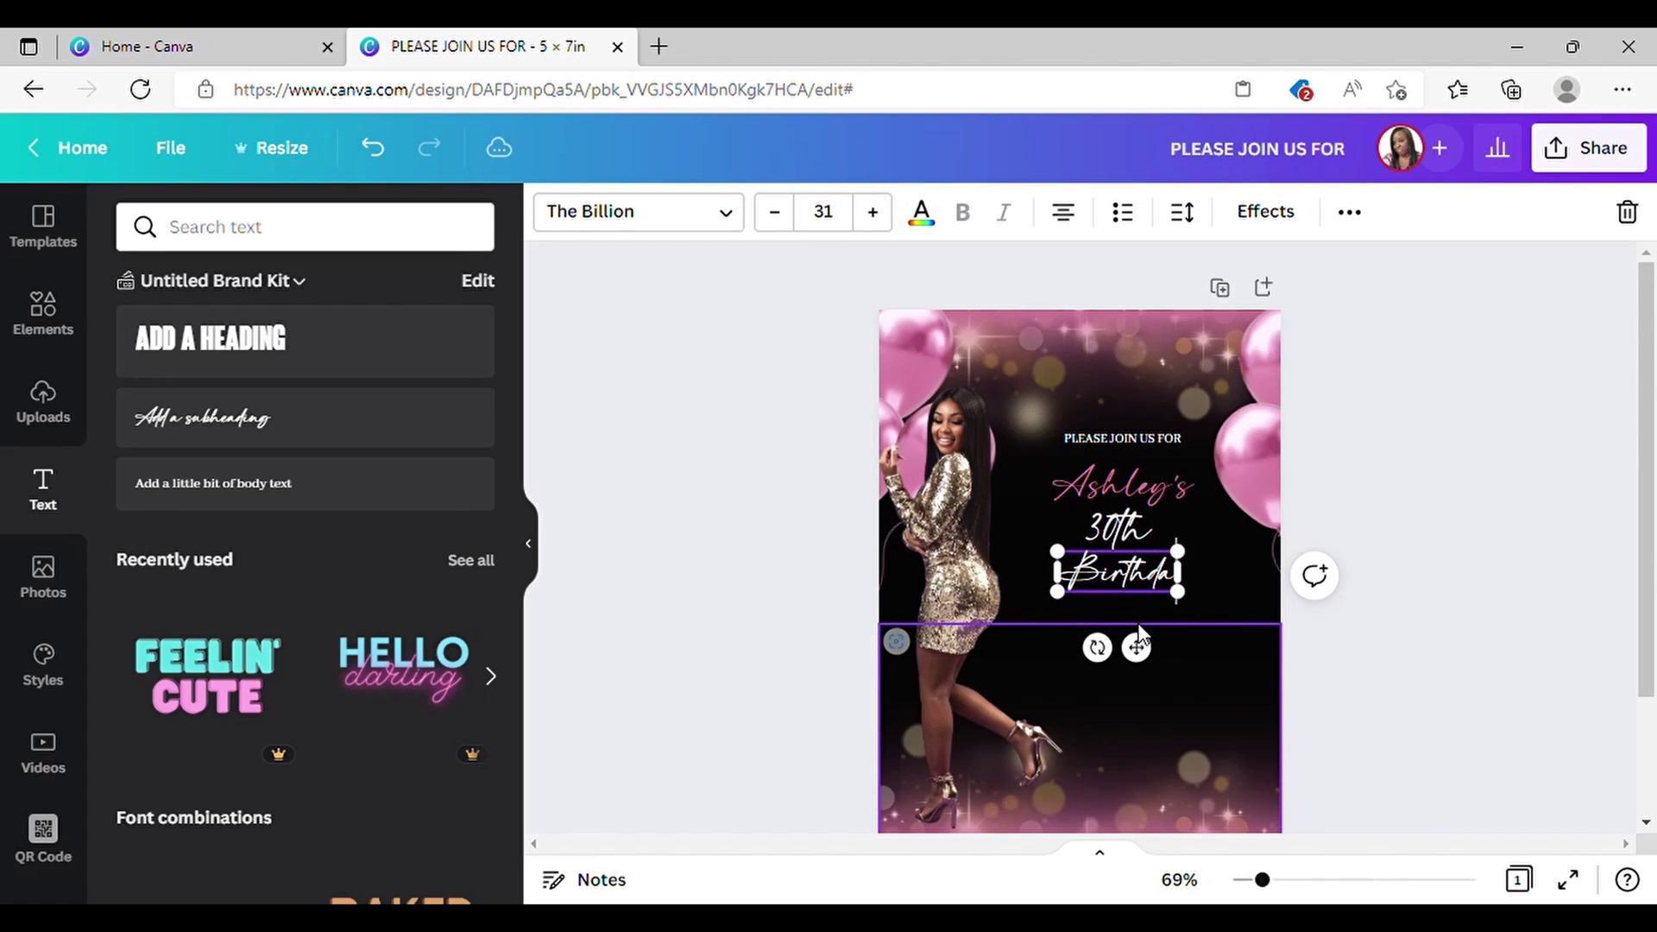
type("y")
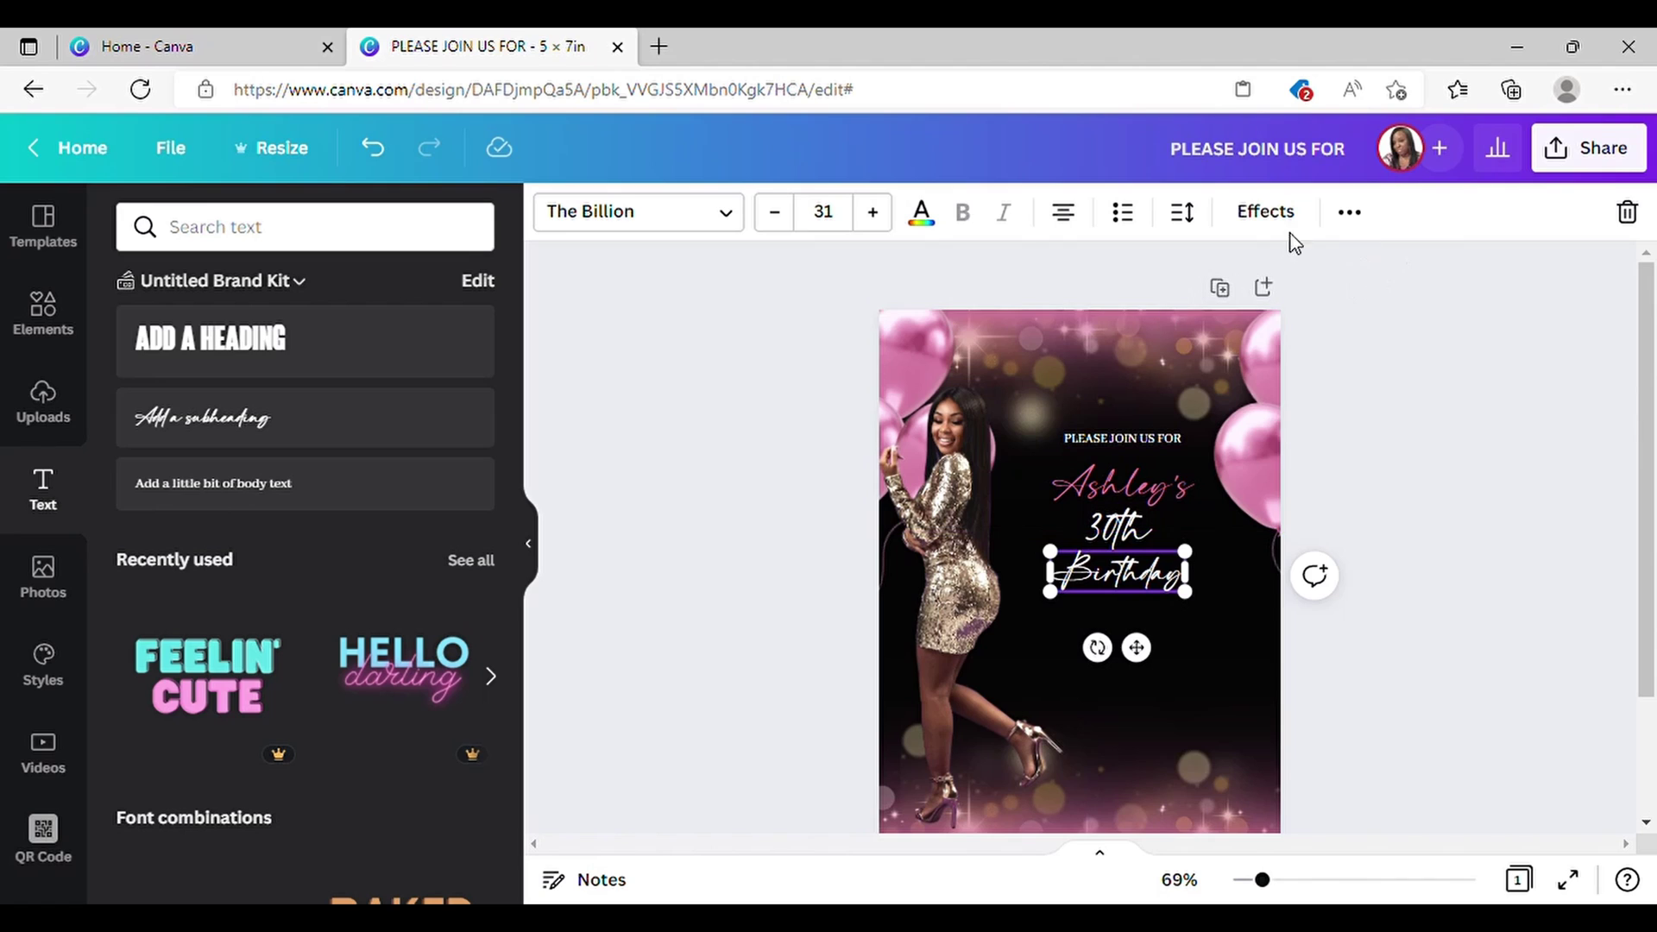
left_click(921, 215)
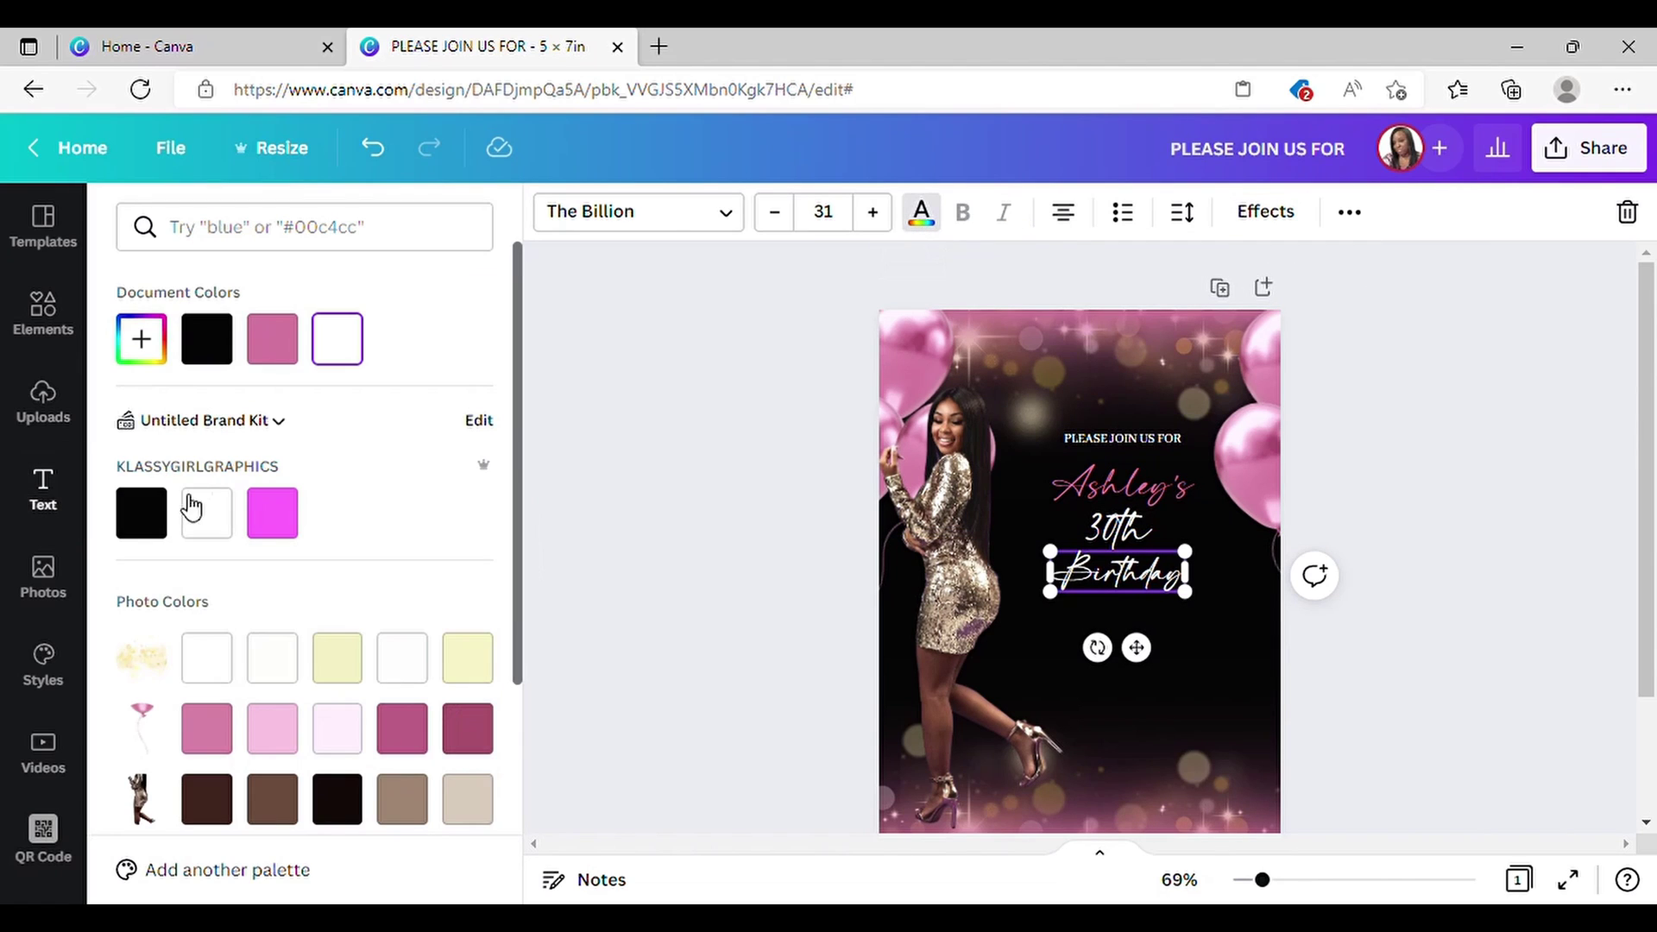
left_click(262, 359)
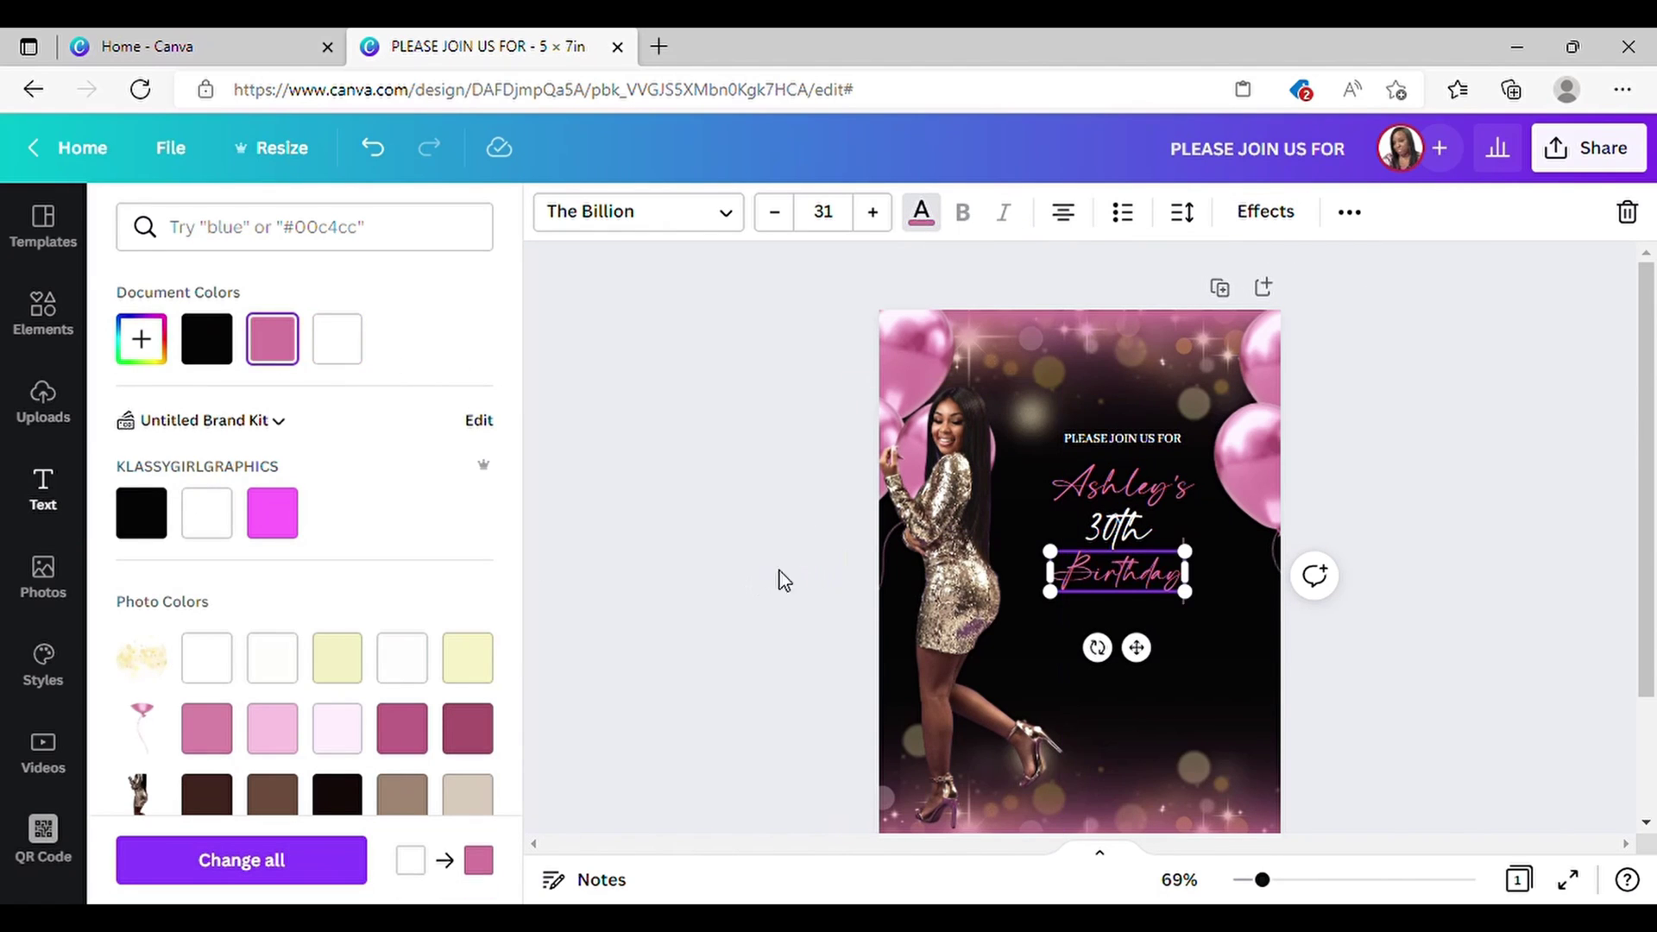
left_click_drag(1198, 562, 1213, 557)
left_click_drag(1151, 647, 1148, 670)
left_click(1386, 658)
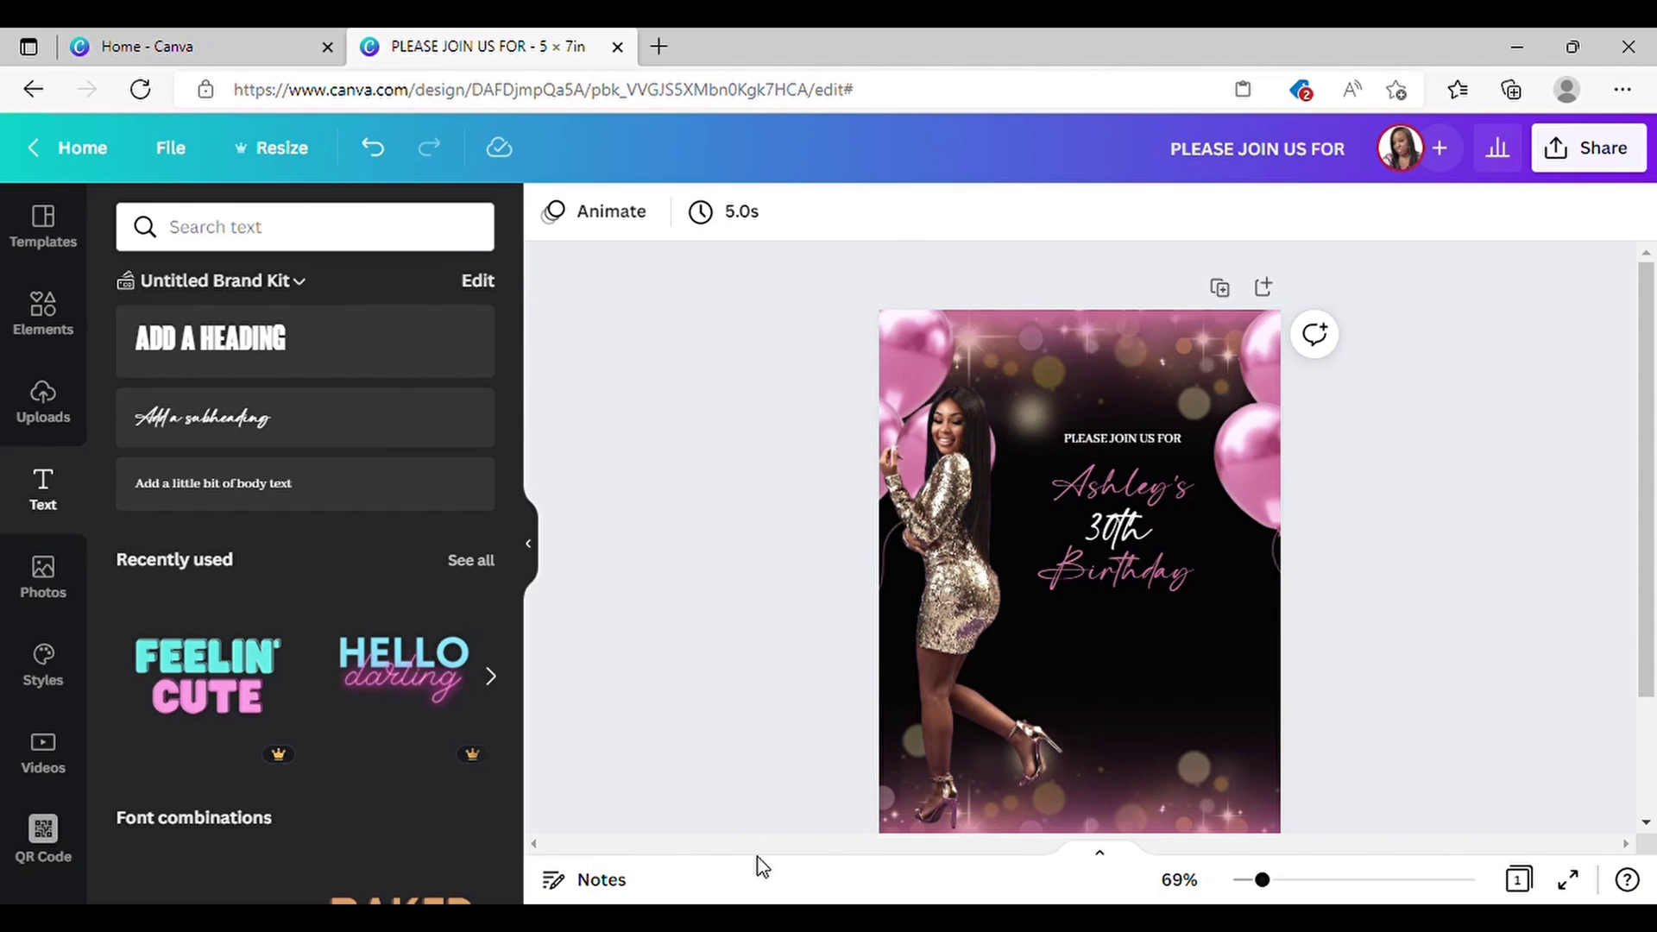
Step: Add a body text line below Birthday reading 'SATURDAY | JULY 1ST | 4:00 P.M'
left_click(266, 485)
left_click_drag(1099, 636, 1158, 740)
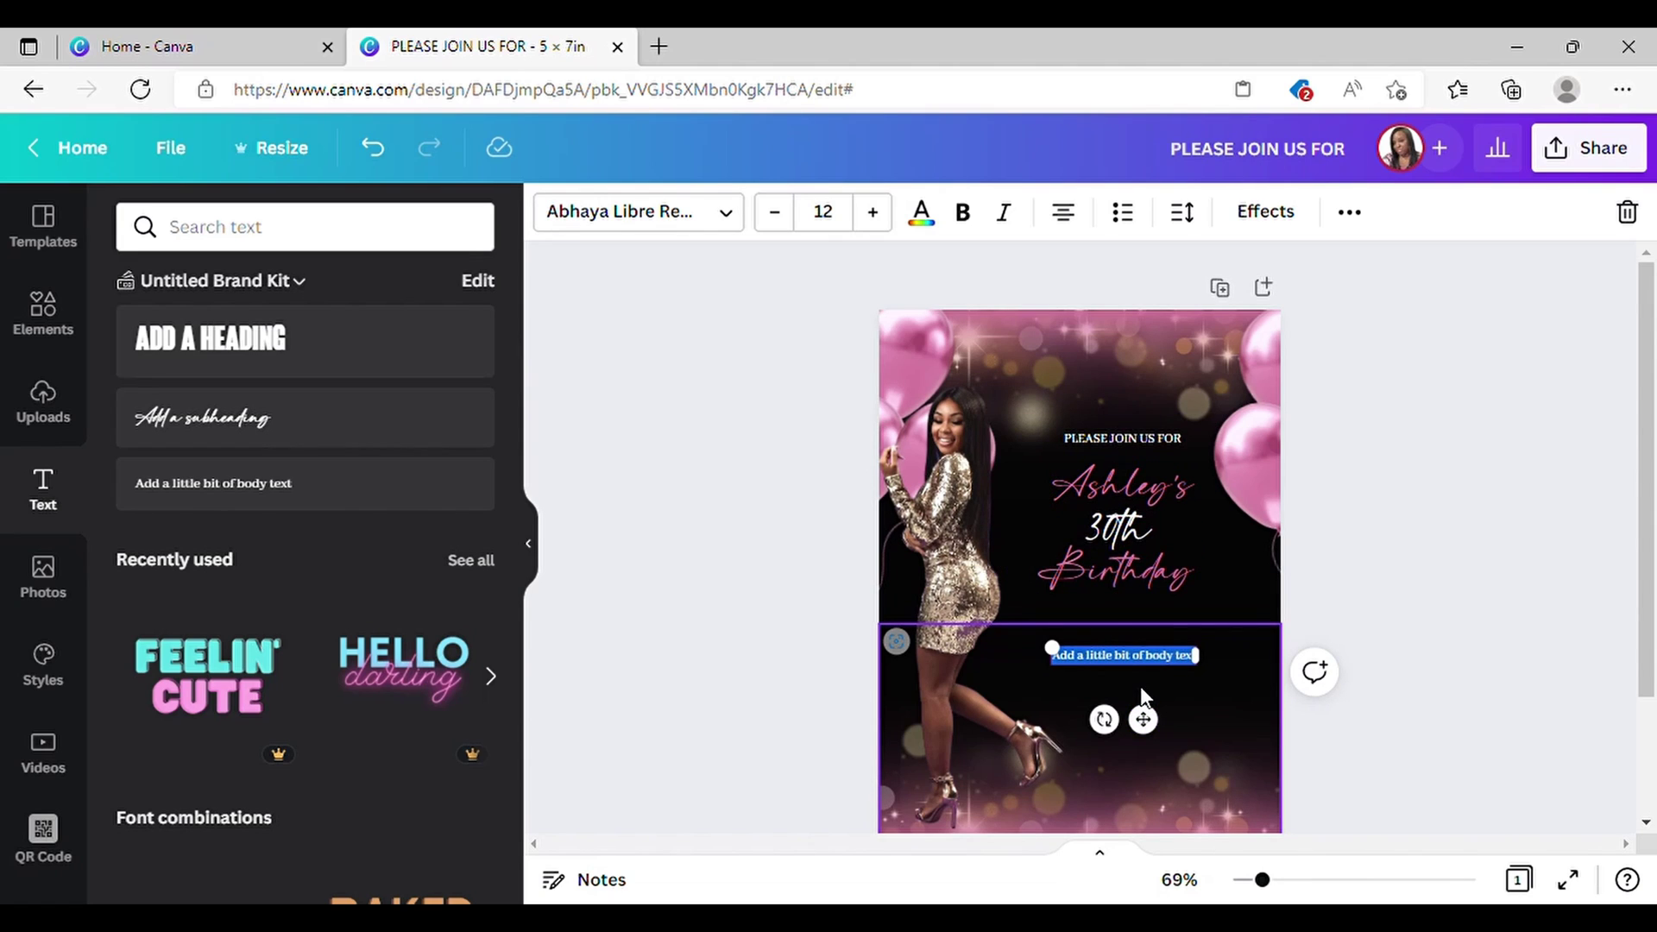
type("SATURDAY")
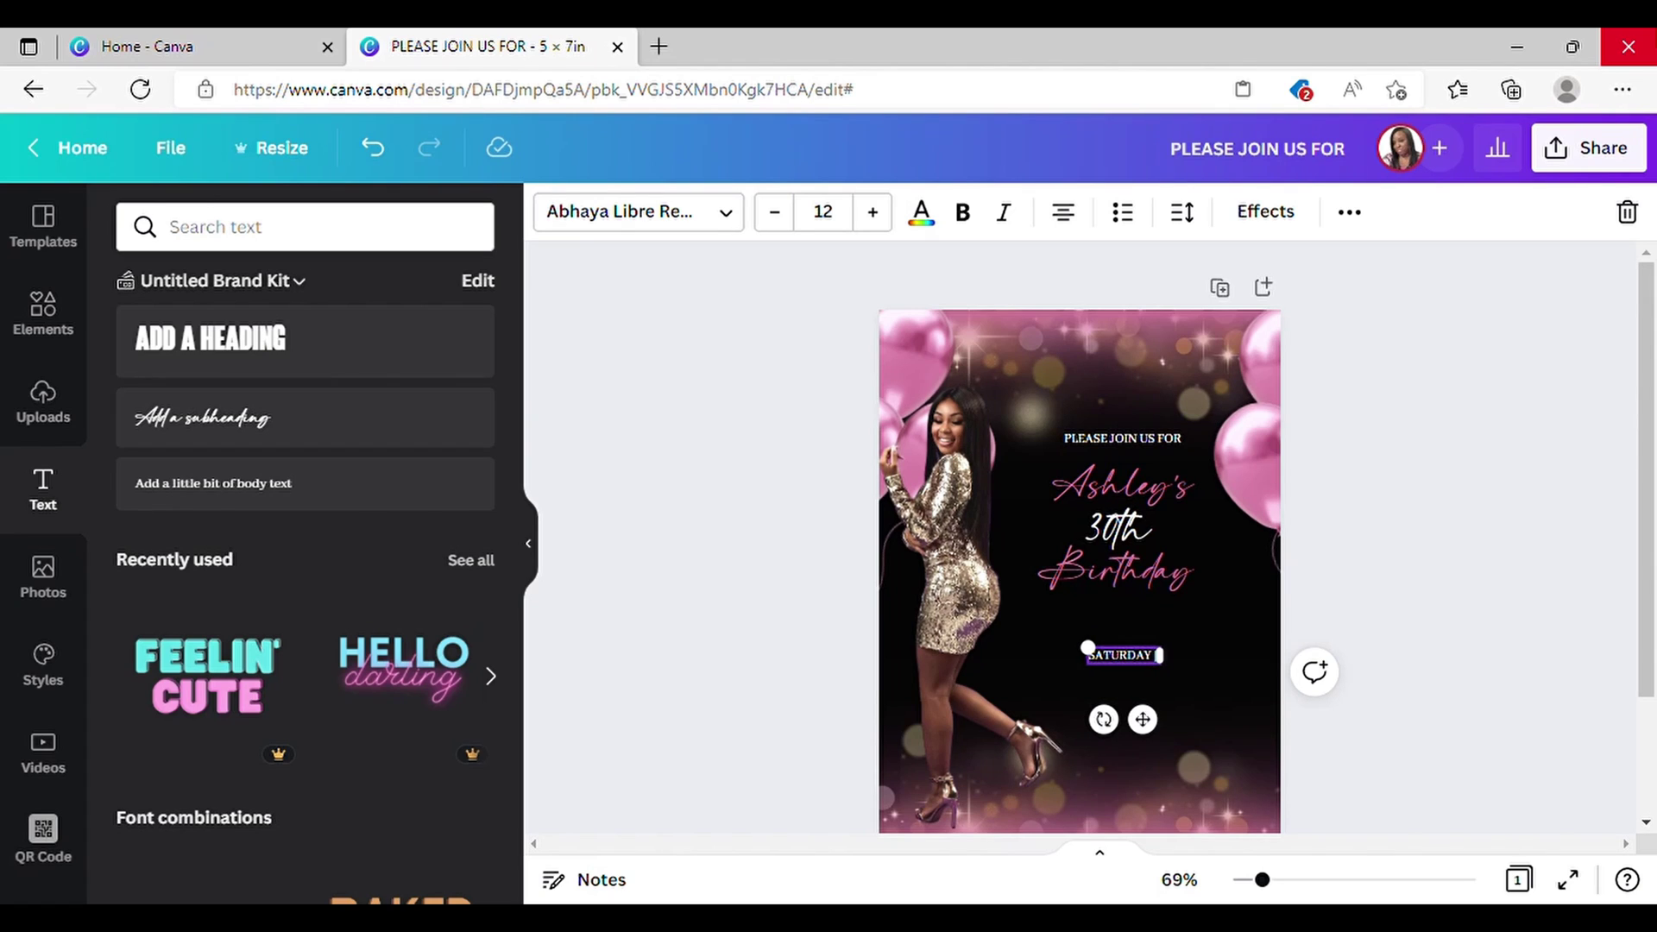
type("| JUNE")
key("BackSpace")
key("BackSpace")
key("BackSpace")
key("BackSpace")
type("JULY")
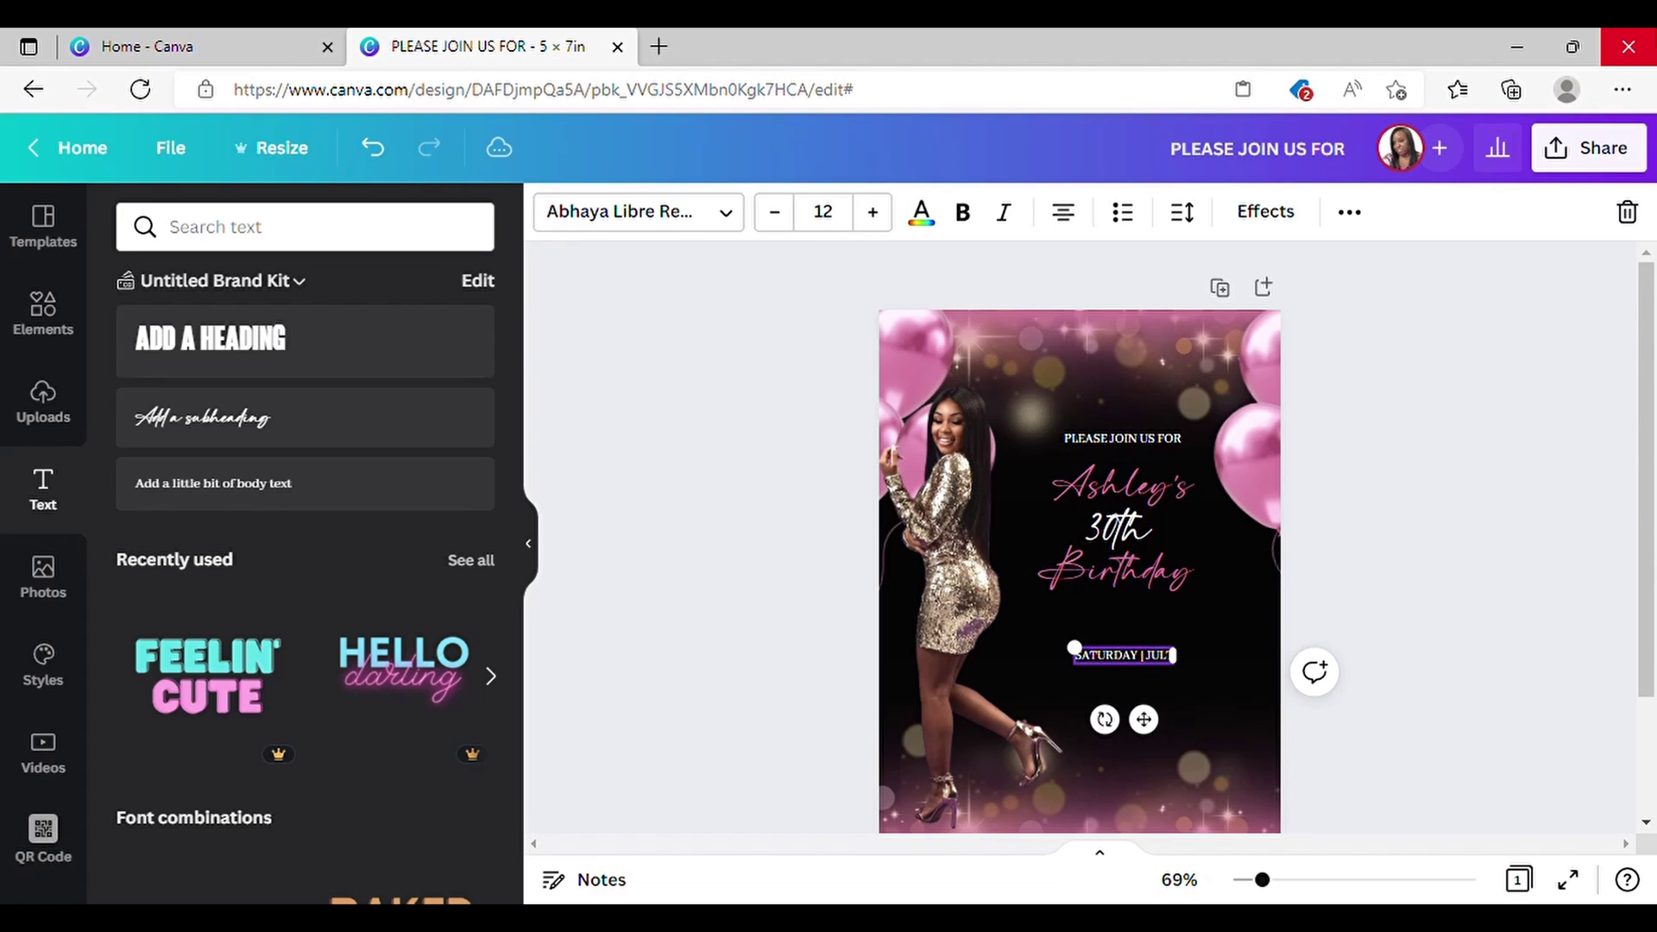
key("BackSpace")
key("BackSpace")
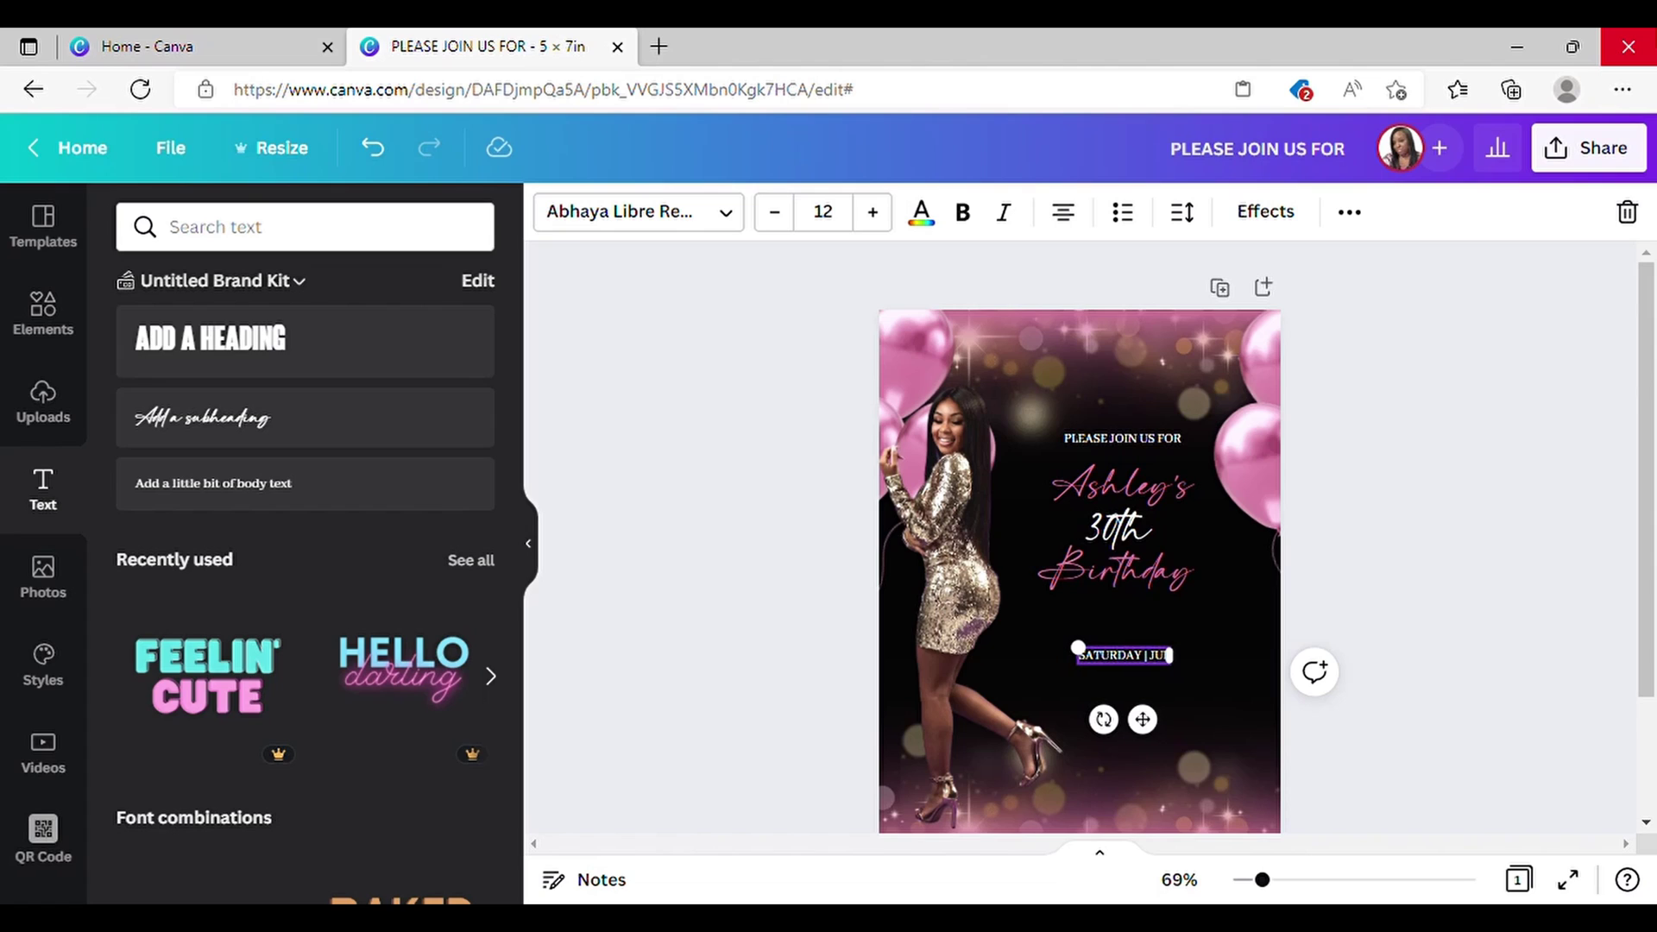
type("LY")
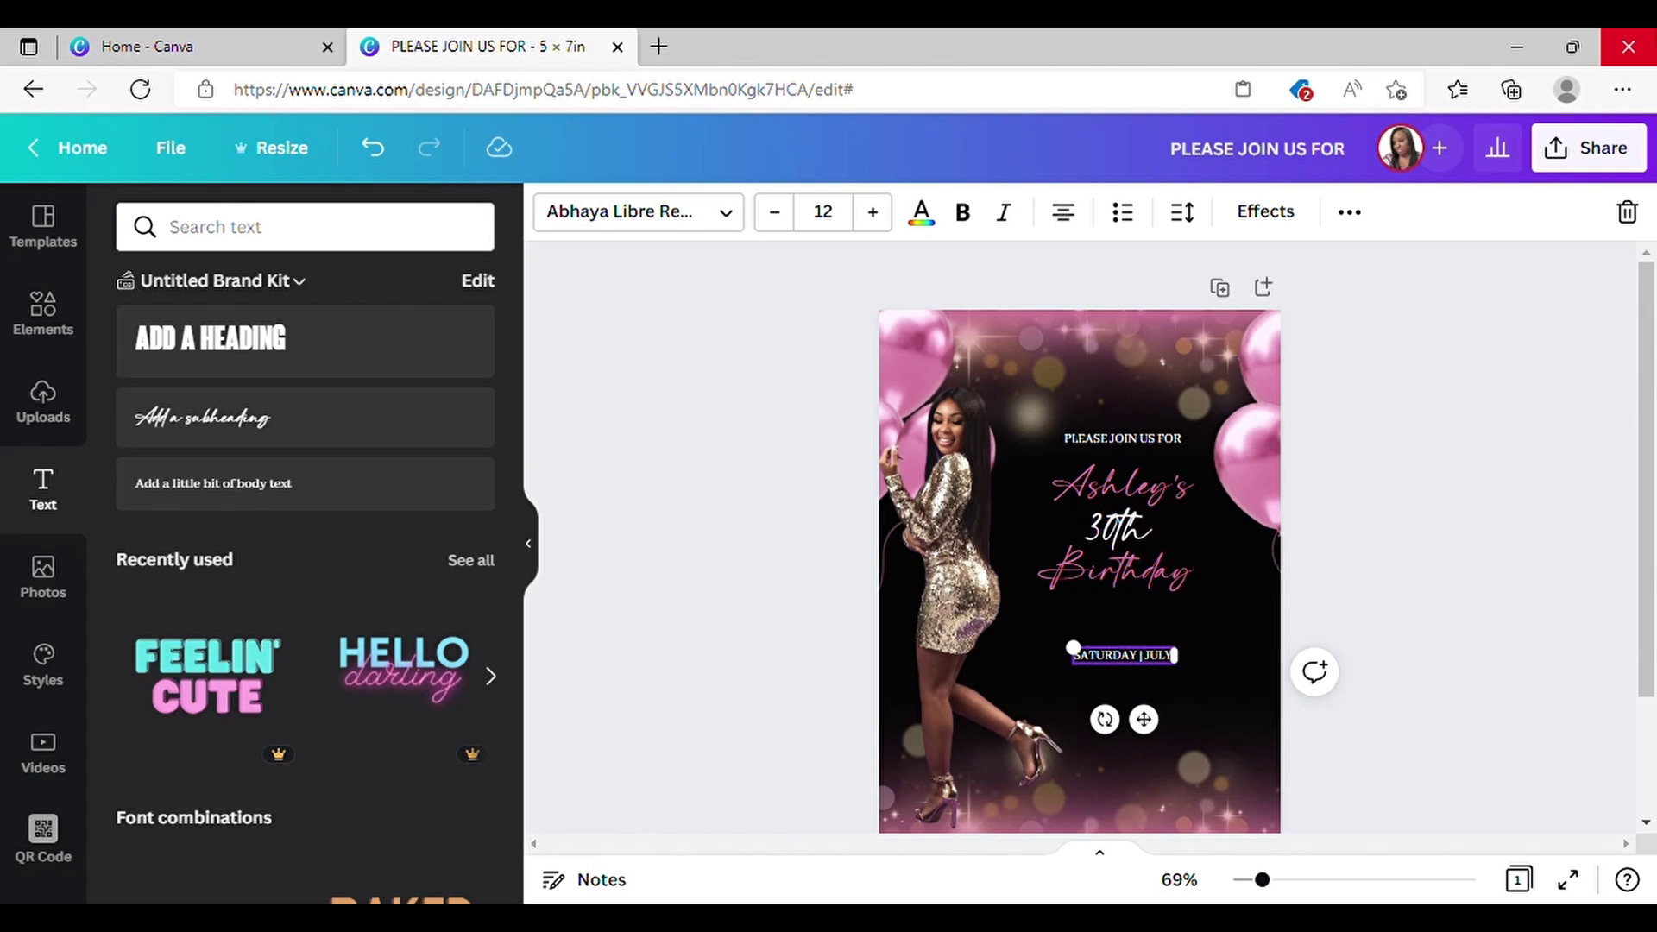
type(" 1ST")
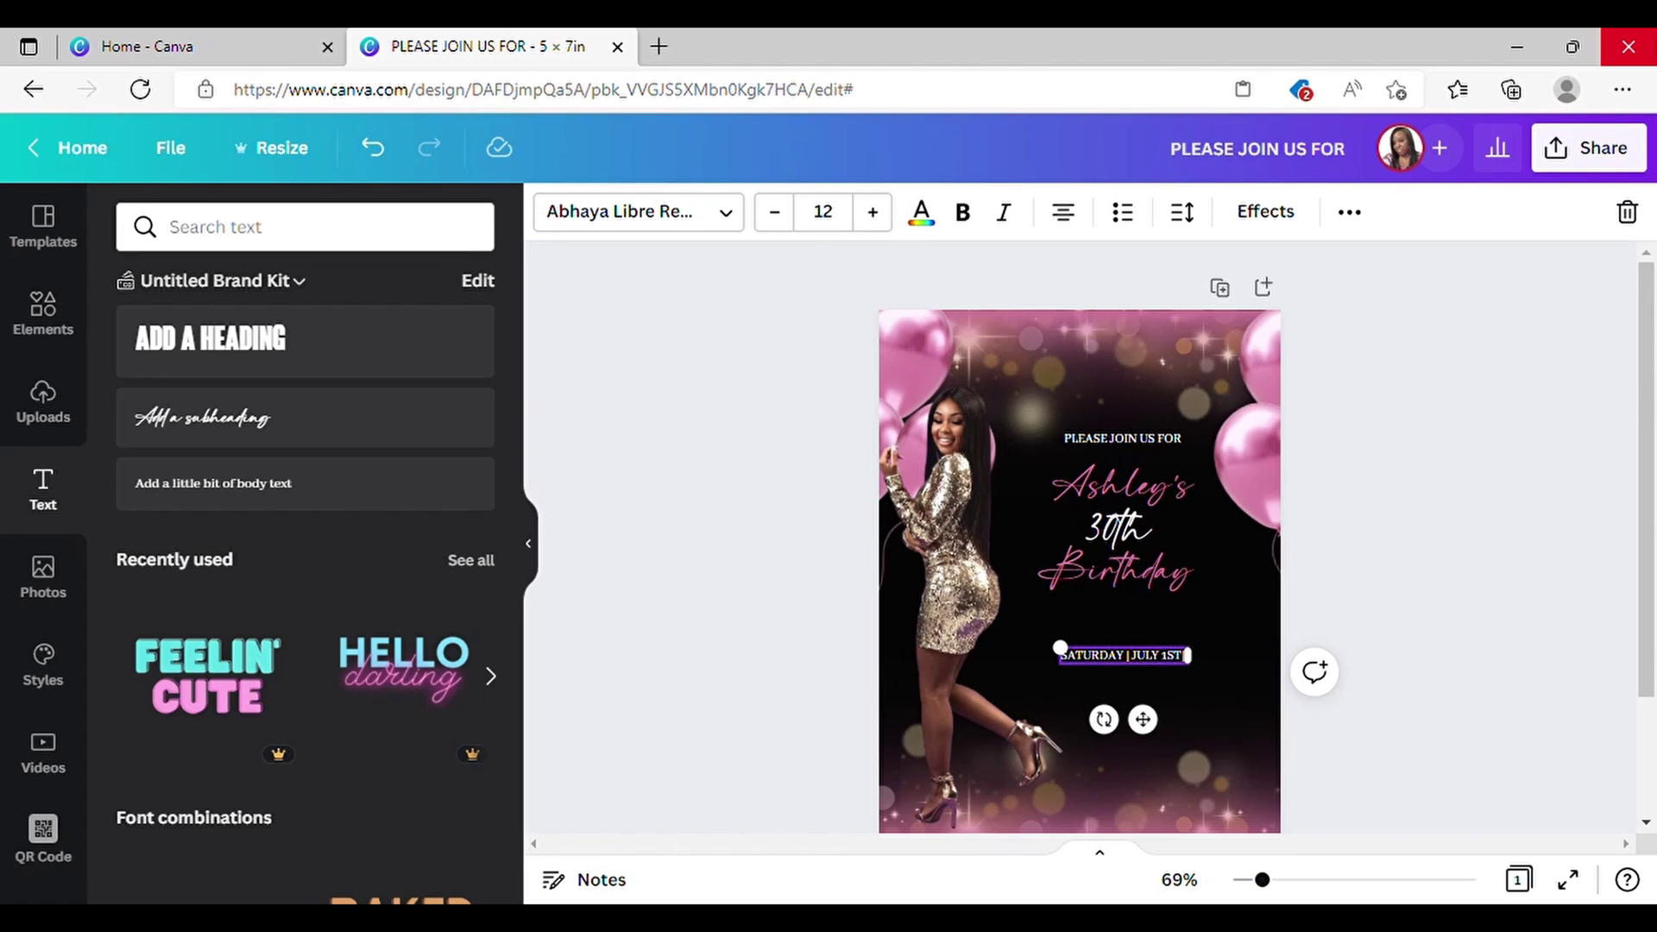
type(" |")
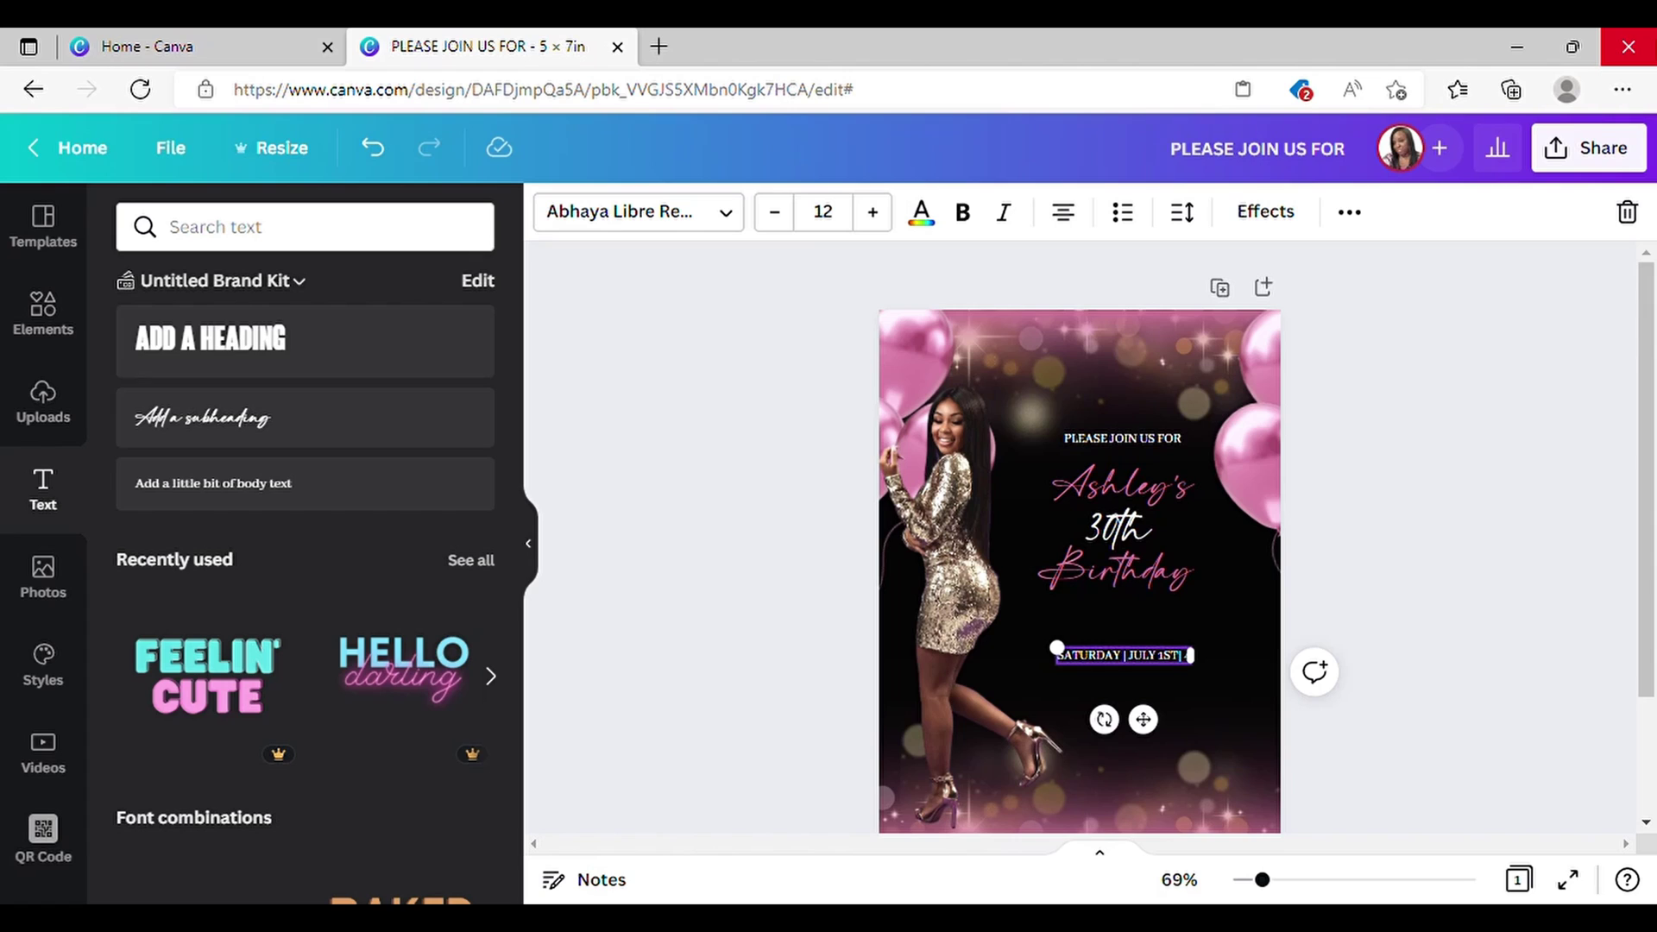
type(" 4:00 p.M")
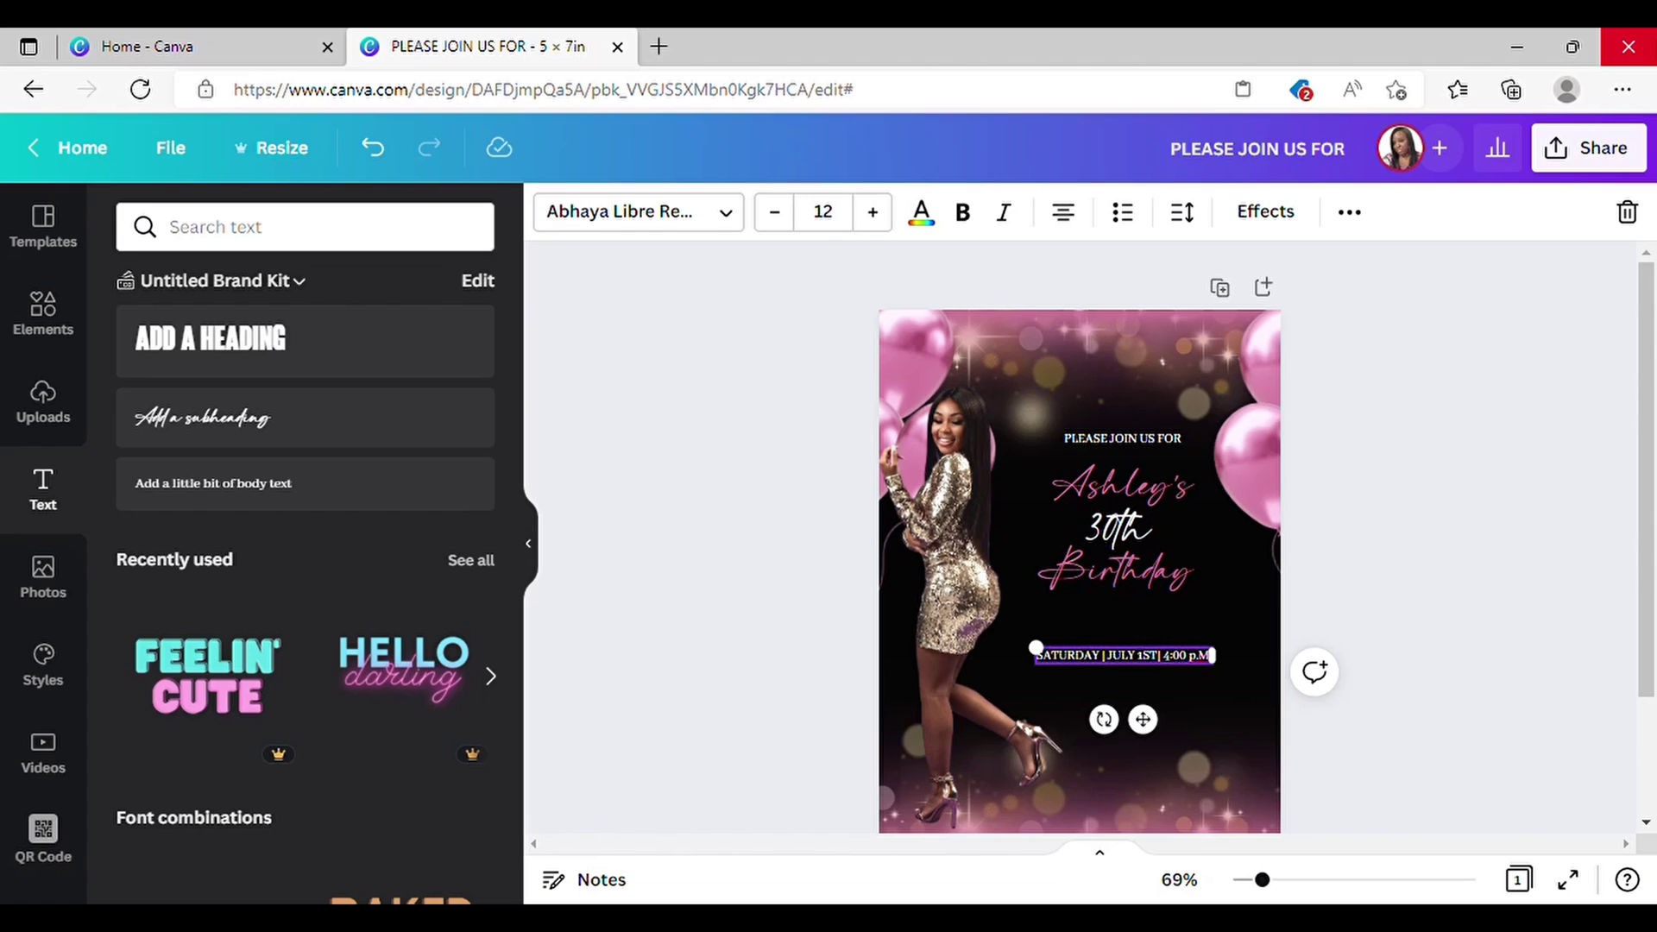
key("BackSpace")
key("BackSpace")
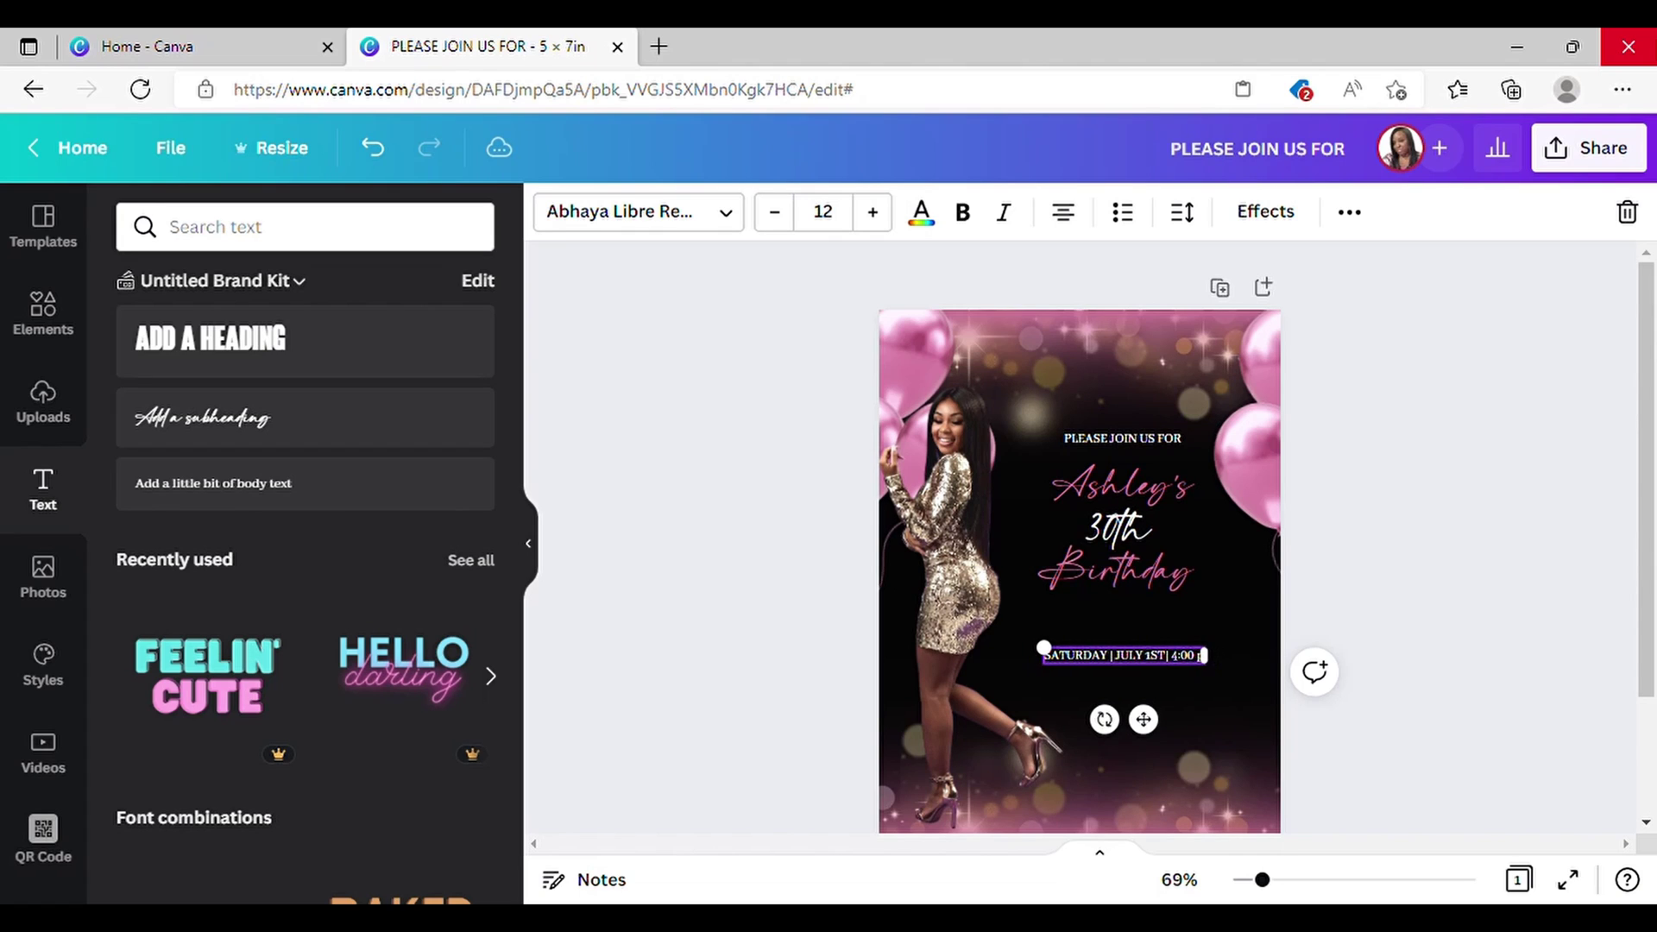
key("BackSpace")
key("BackSpace")
type("P.M")
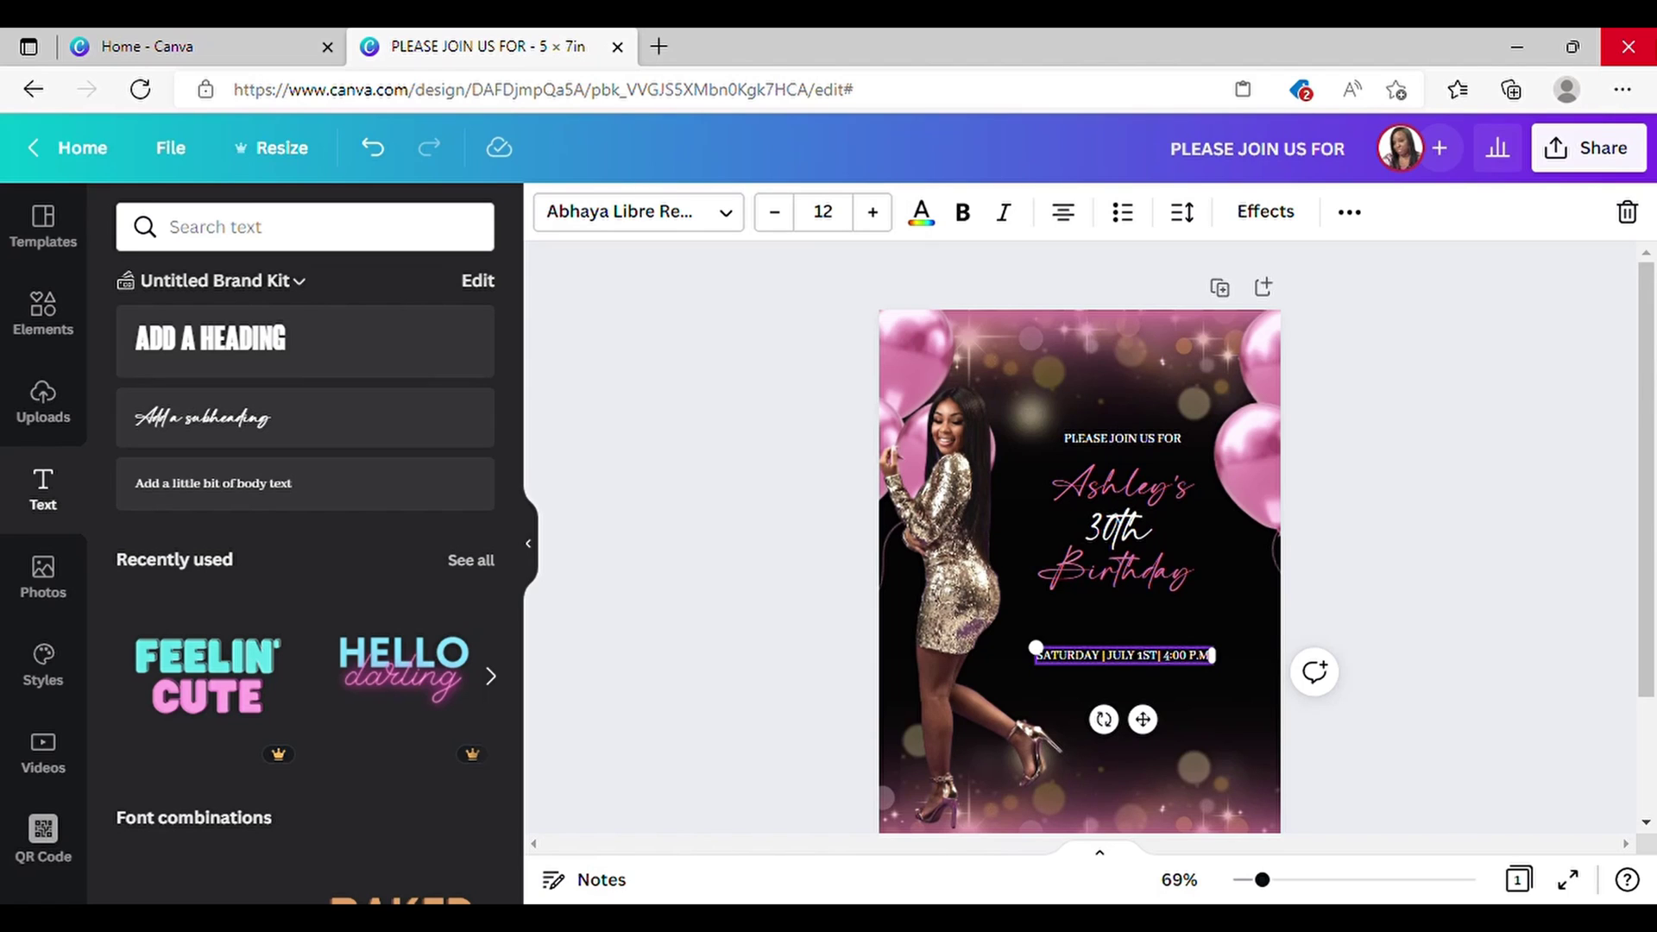
Step: Add an 'ANY CITY ANY STREET' address line and a placeholder phone number below the date
key("Return")
type("A")
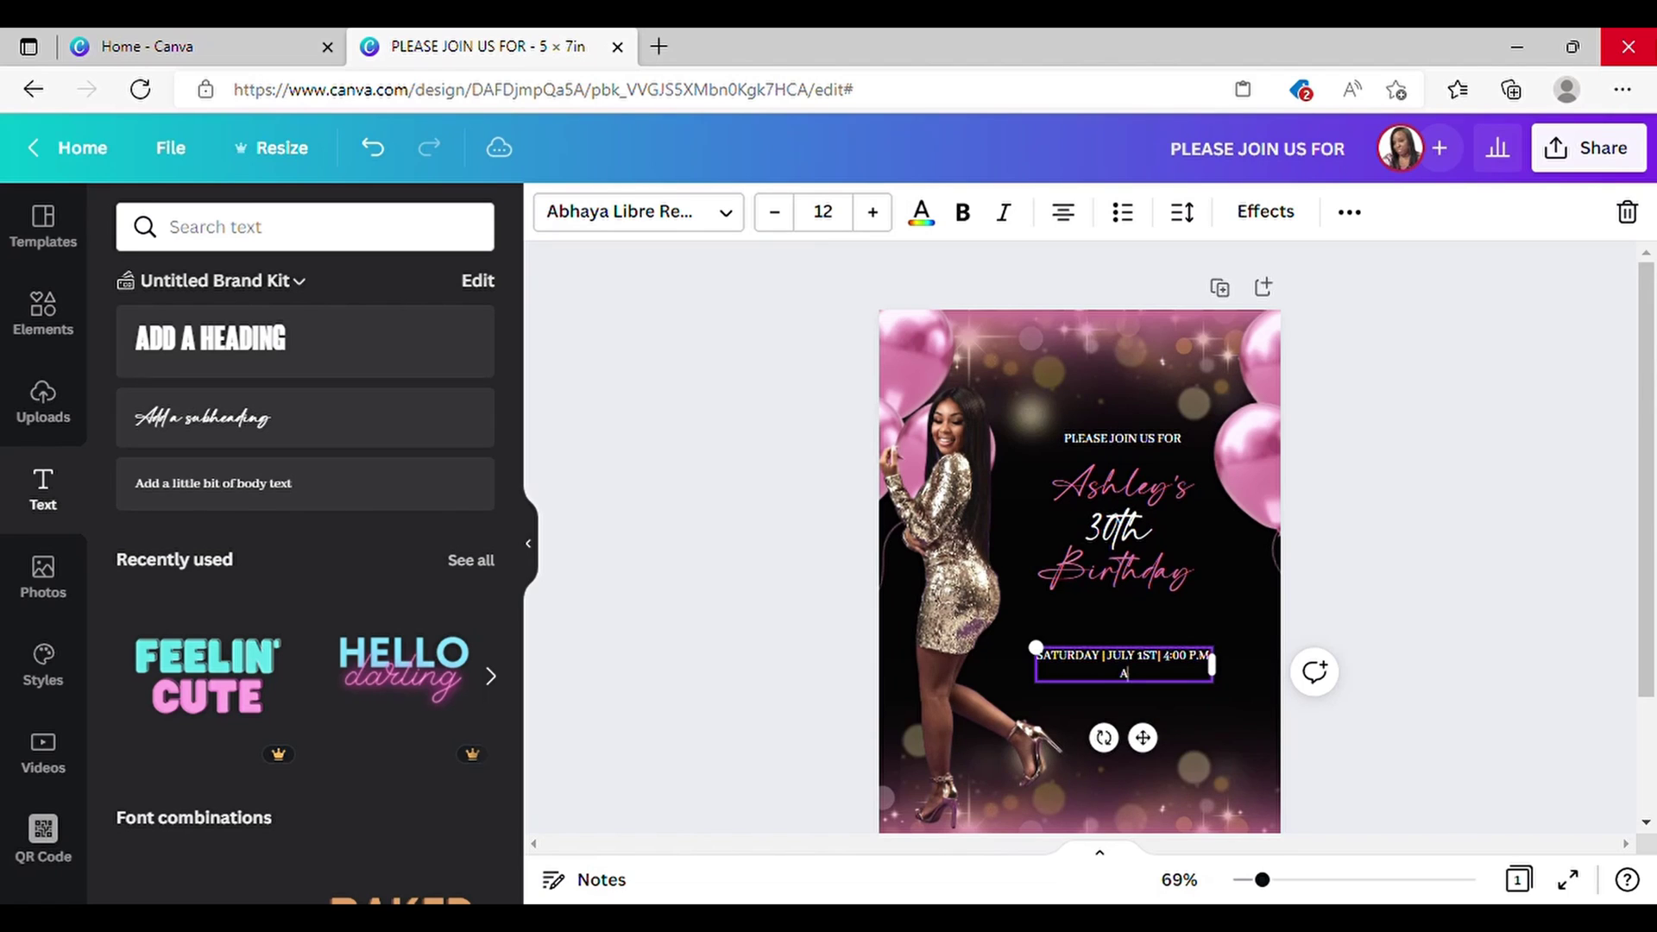
type("NY CITY ANY STREET")
key("Return")
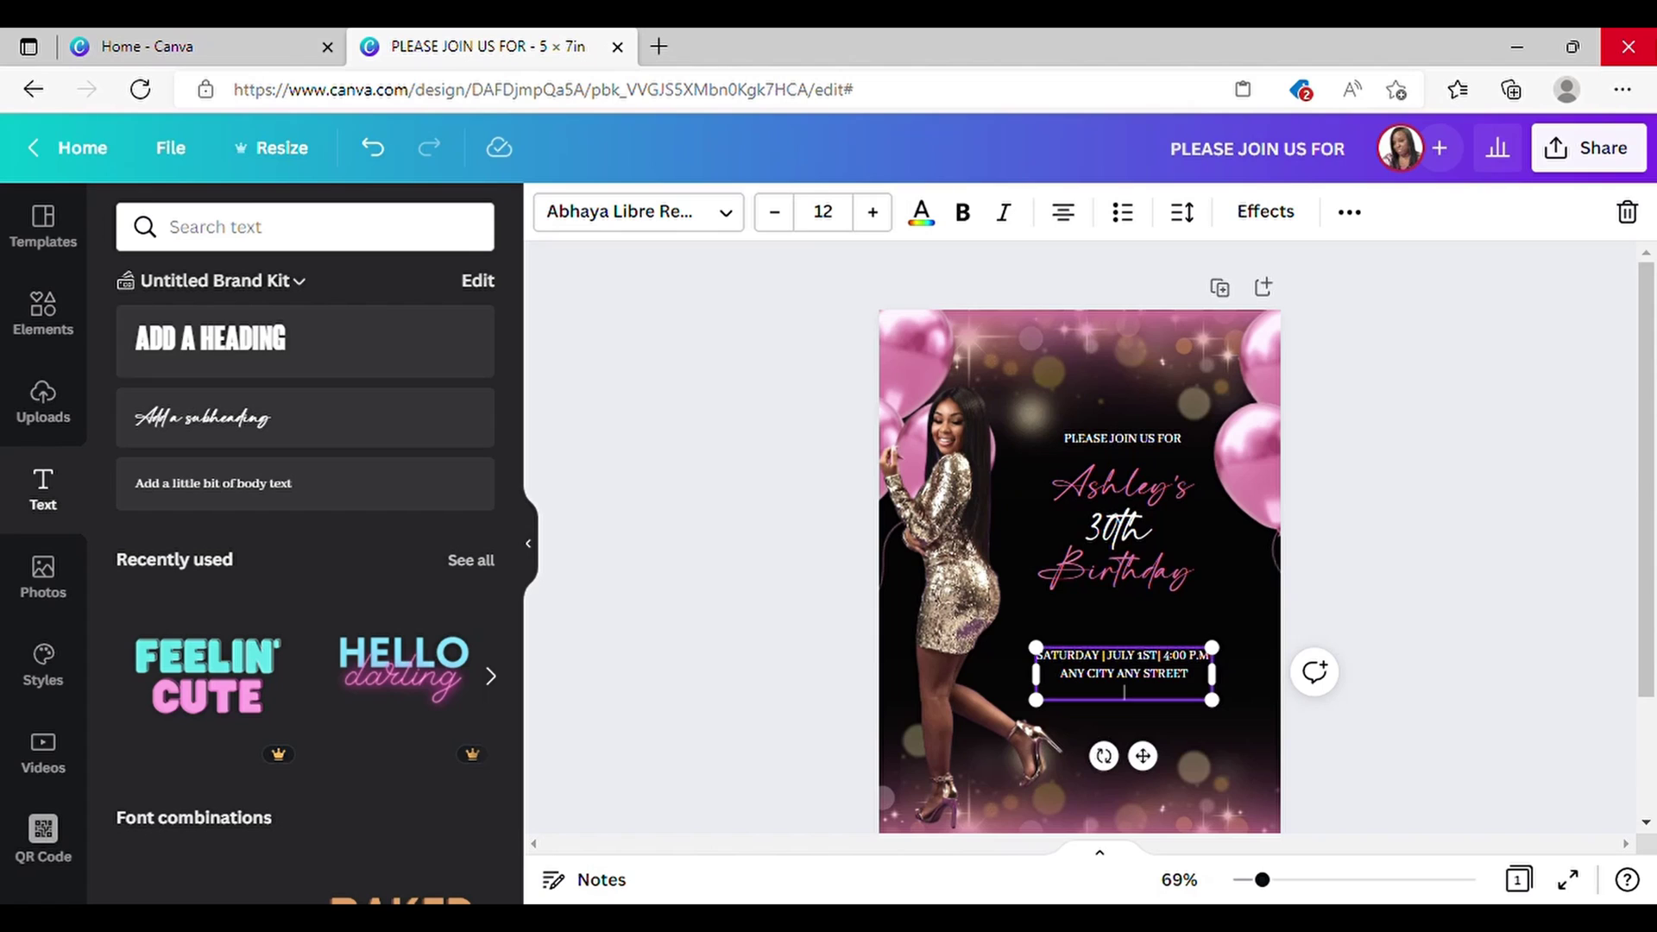
type("(8880 888")
key("BackSpace")
key("BackSpace")
key("BackSpace")
key("BackSpace")
key("BackSpace")
type(") 888")
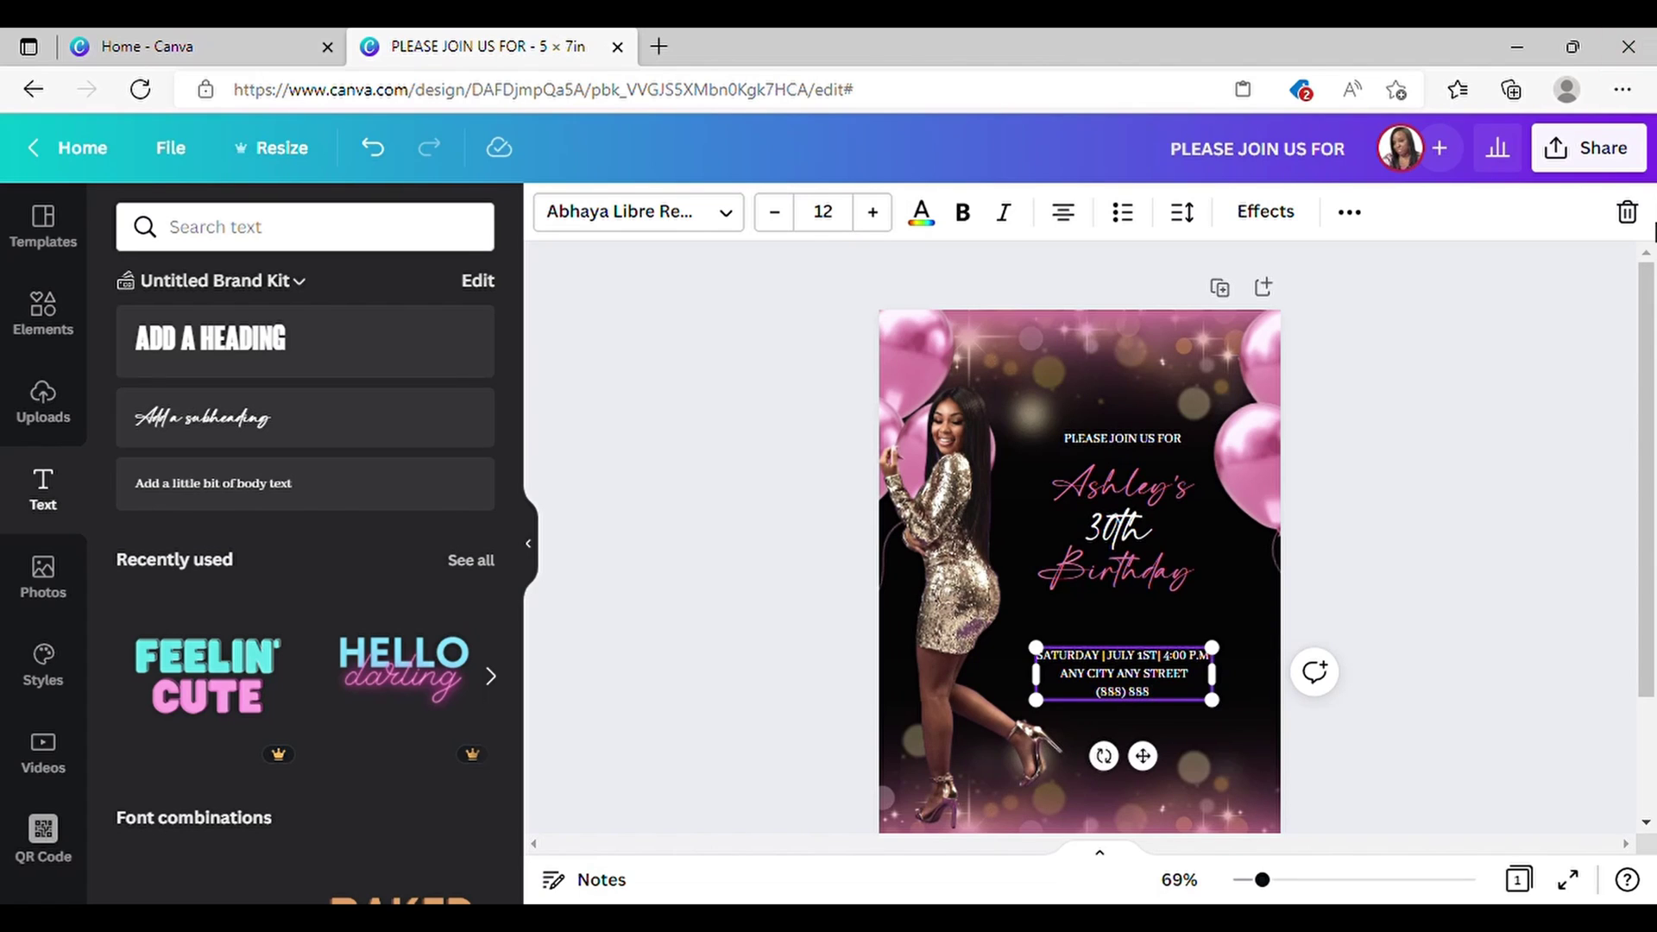
type("-888")
Step: Enlarge the details block to 13.3 and centre it, then grow Ashley's to 39.1, shifting it left
left_click_drag(1212, 648, 1233, 641)
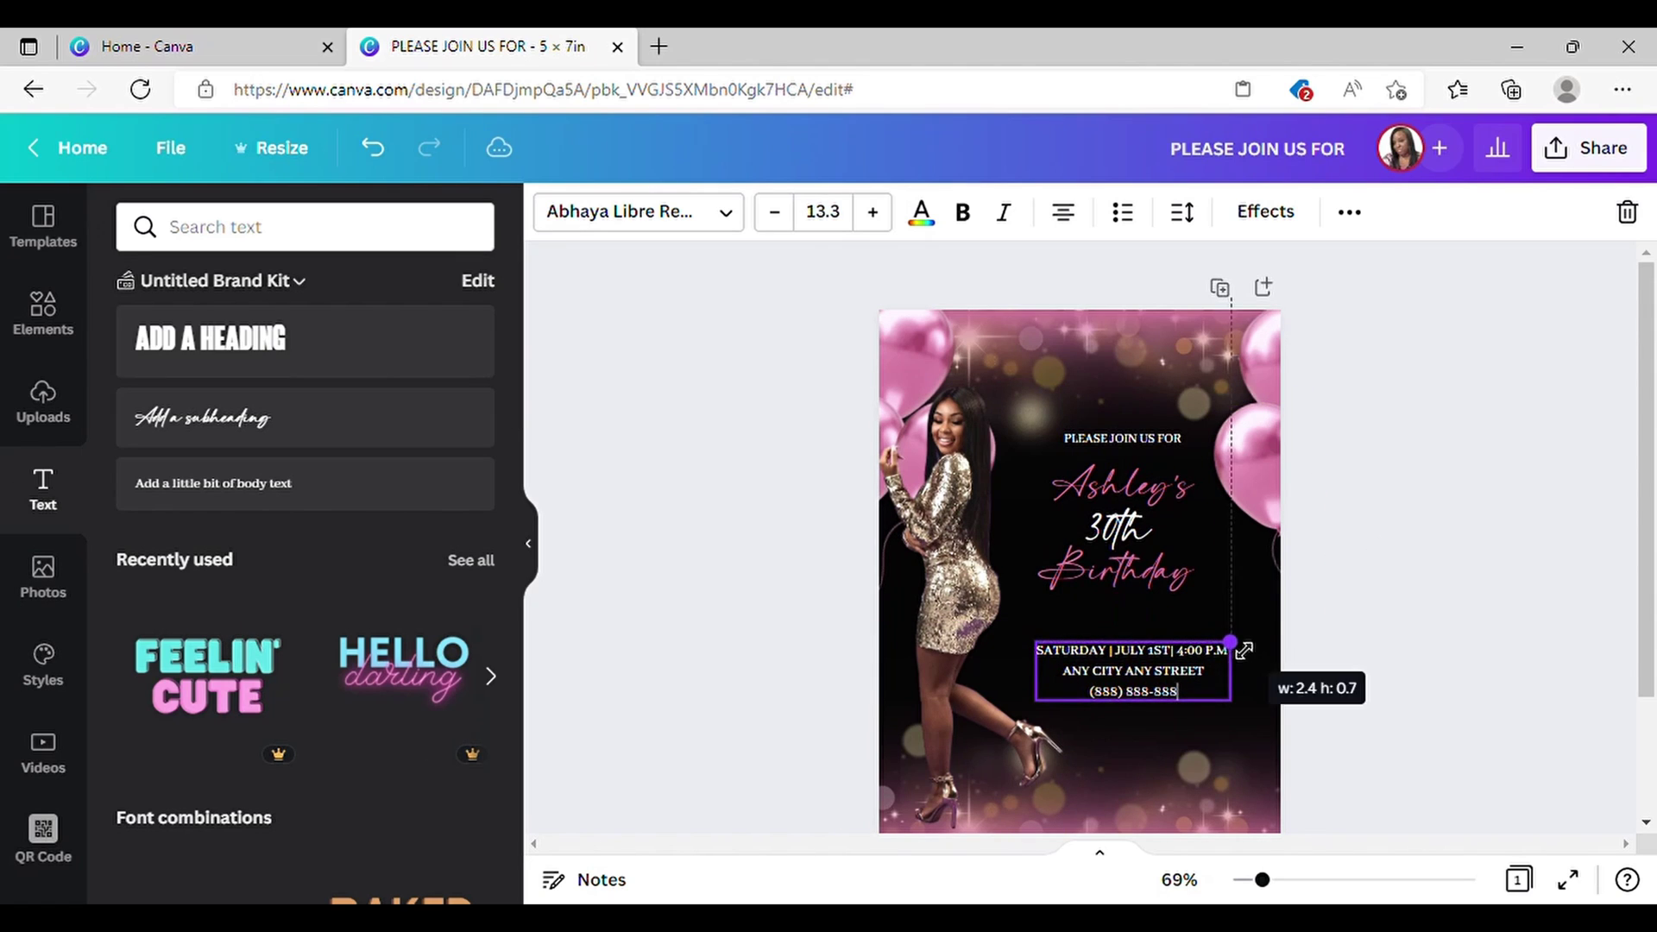
left_click_drag(1154, 756, 1151, 774)
left_click(1172, 489)
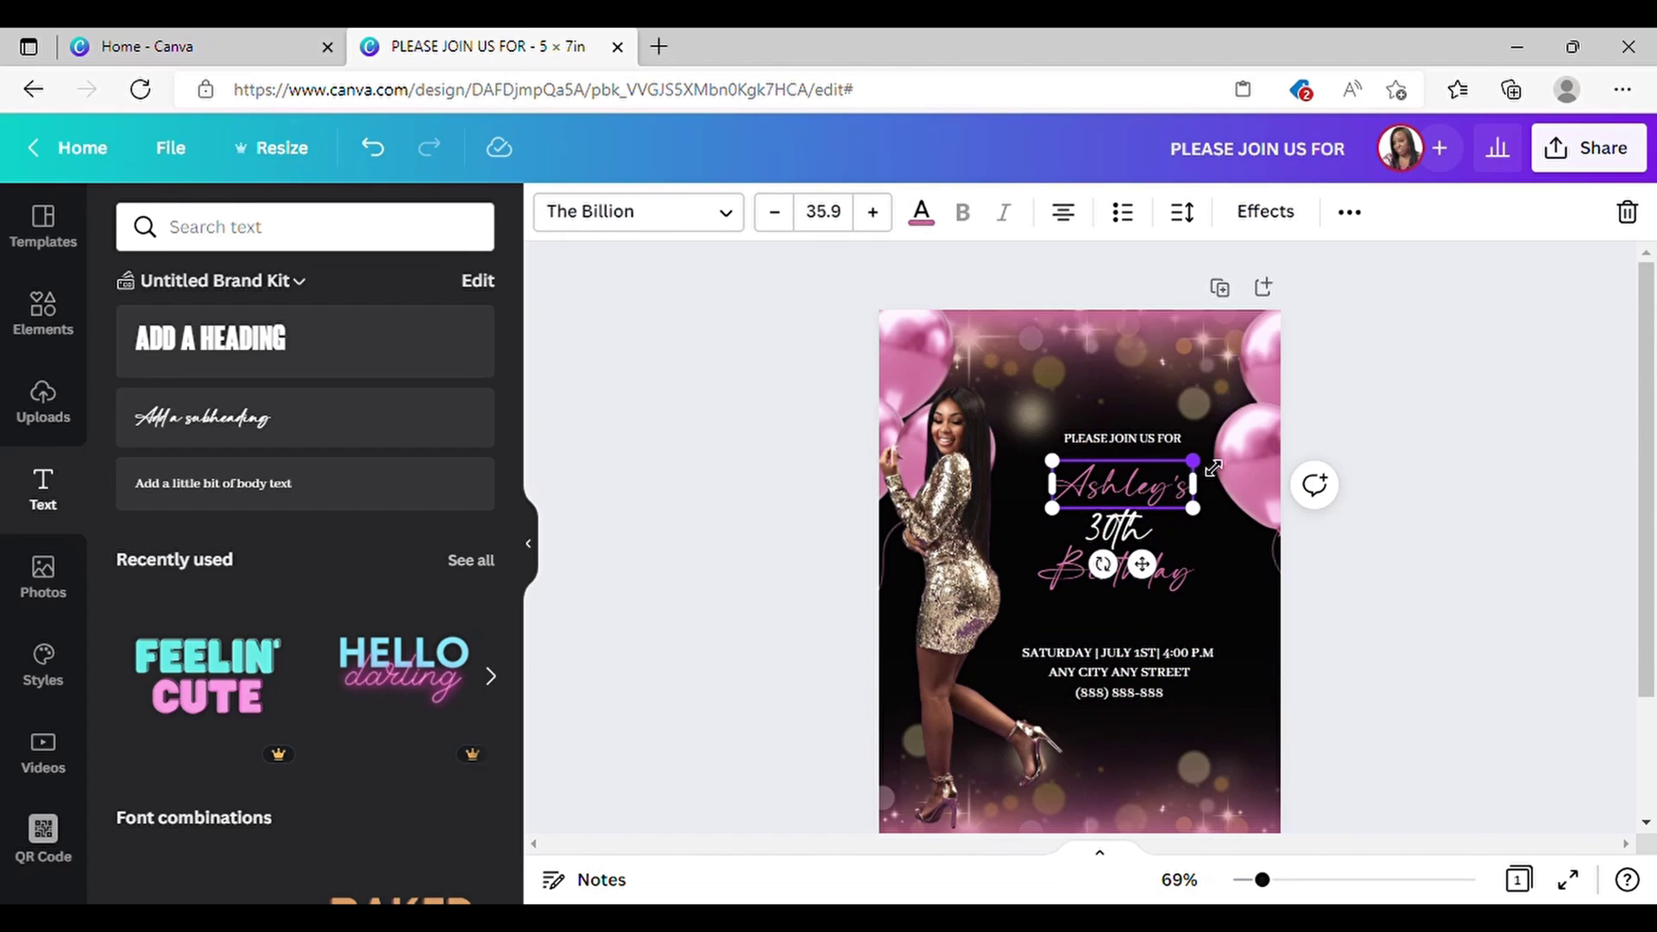
left_click_drag(1194, 460, 1205, 455)
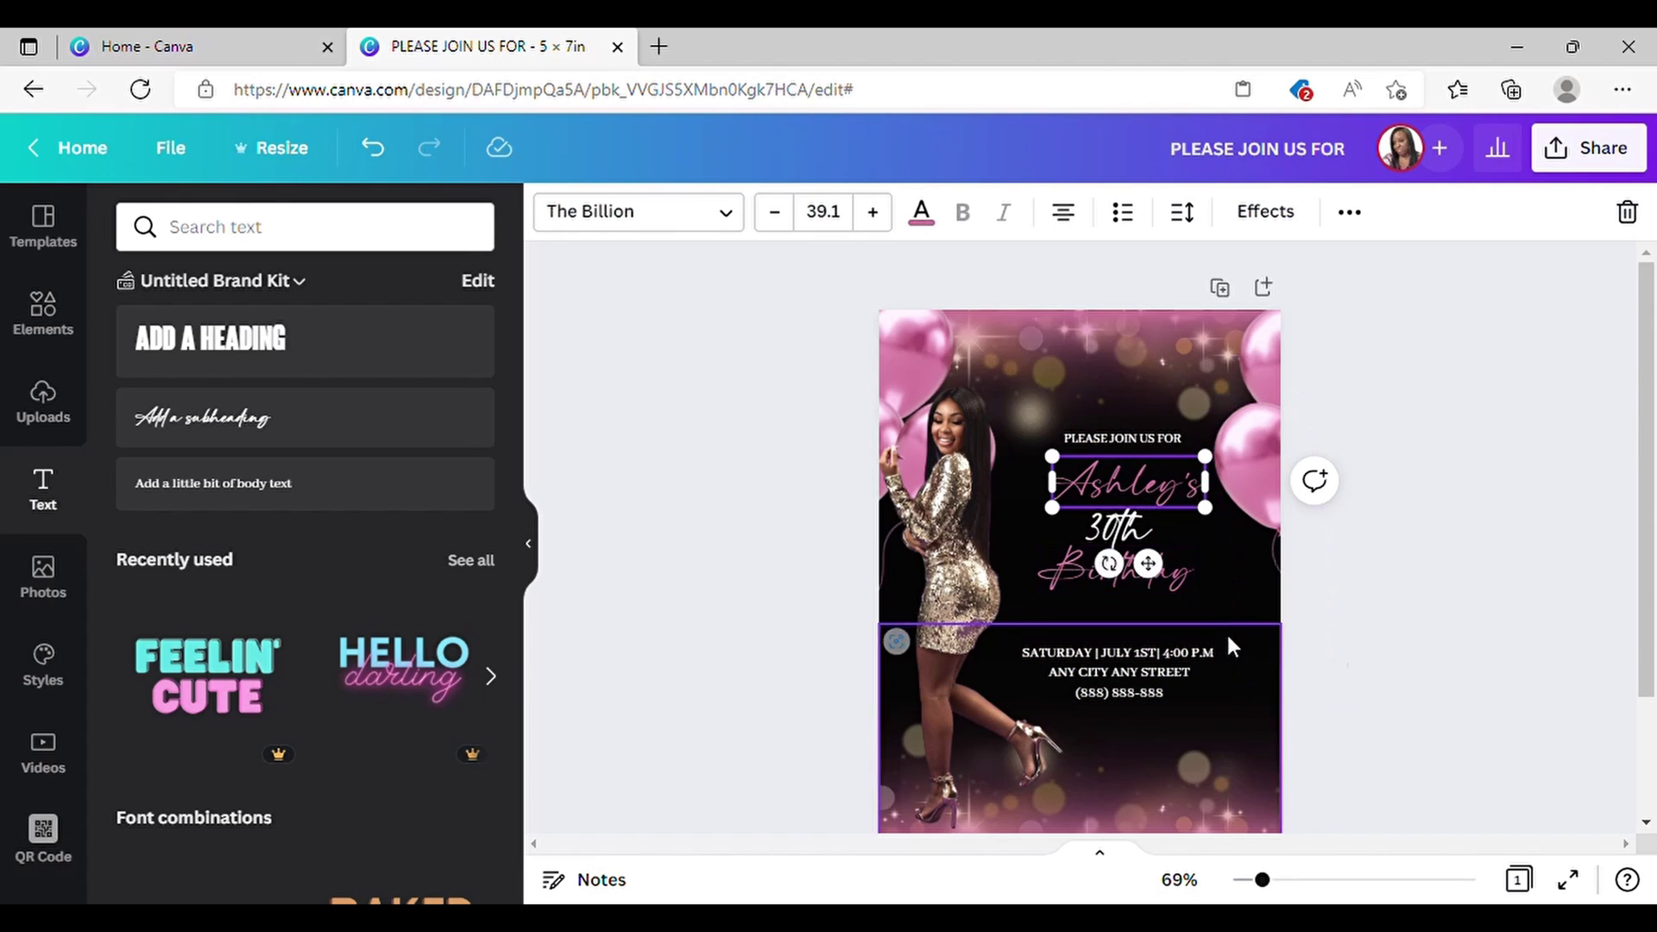
left_click_drag(1127, 478, 1126, 494)
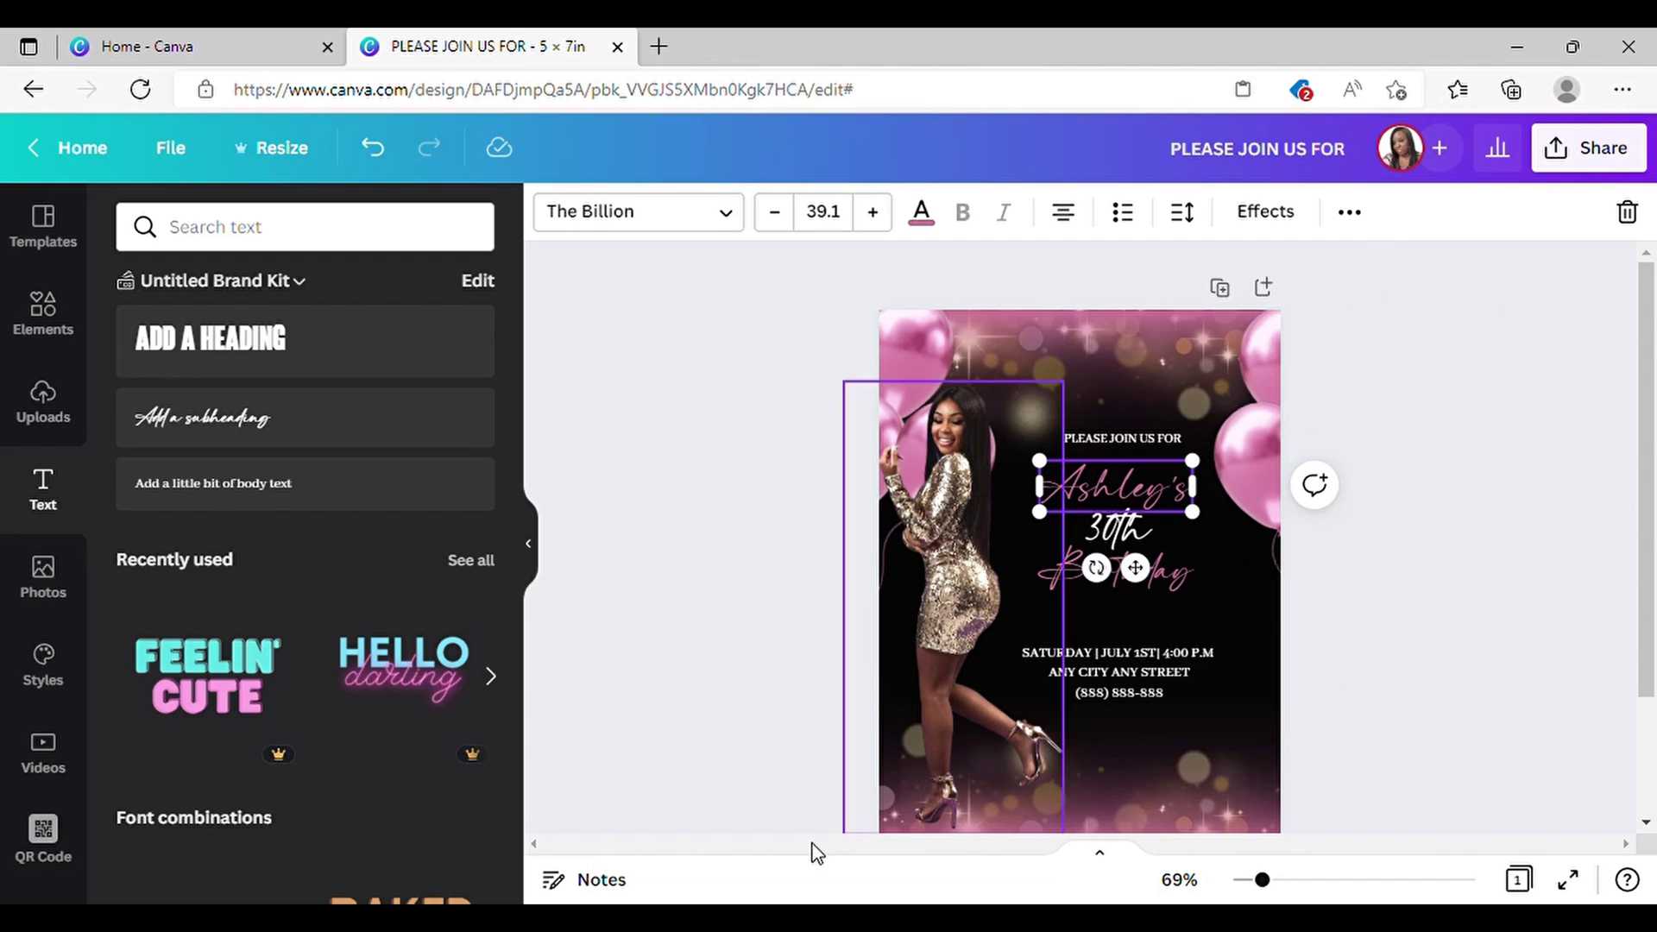